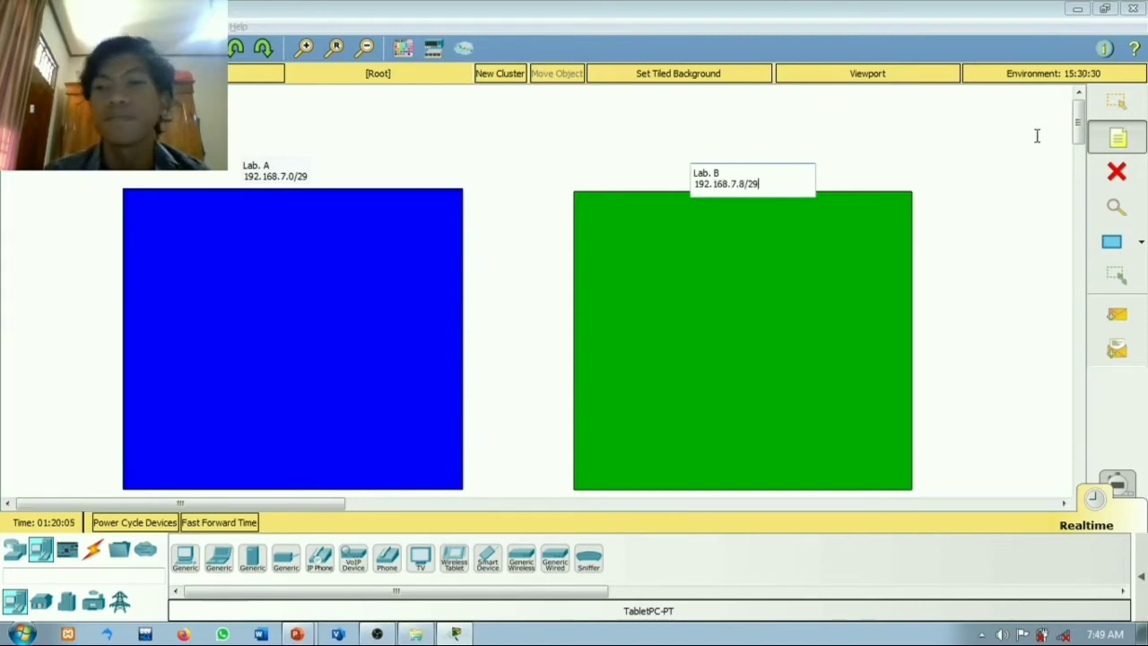
Step: Reposition the Lab. A and Lab. B network labels so they sit centered above their rectangles
{"action": "left_click", "coordinate": [1116, 102]}
{"action": "left_click_drag", "start_coordinate": [735, 179], "coordinate": [758, 174]}
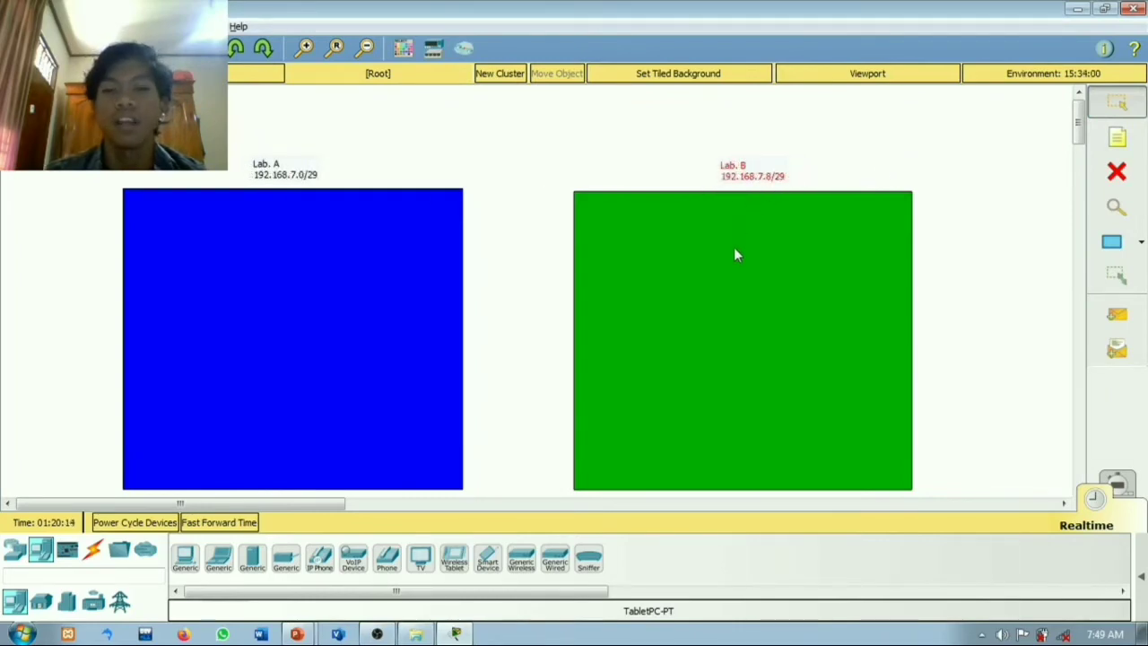
Step: Add an 1841 router between and above the blue and green lab rectangles
{"action": "left_click", "coordinate": [14, 548]}
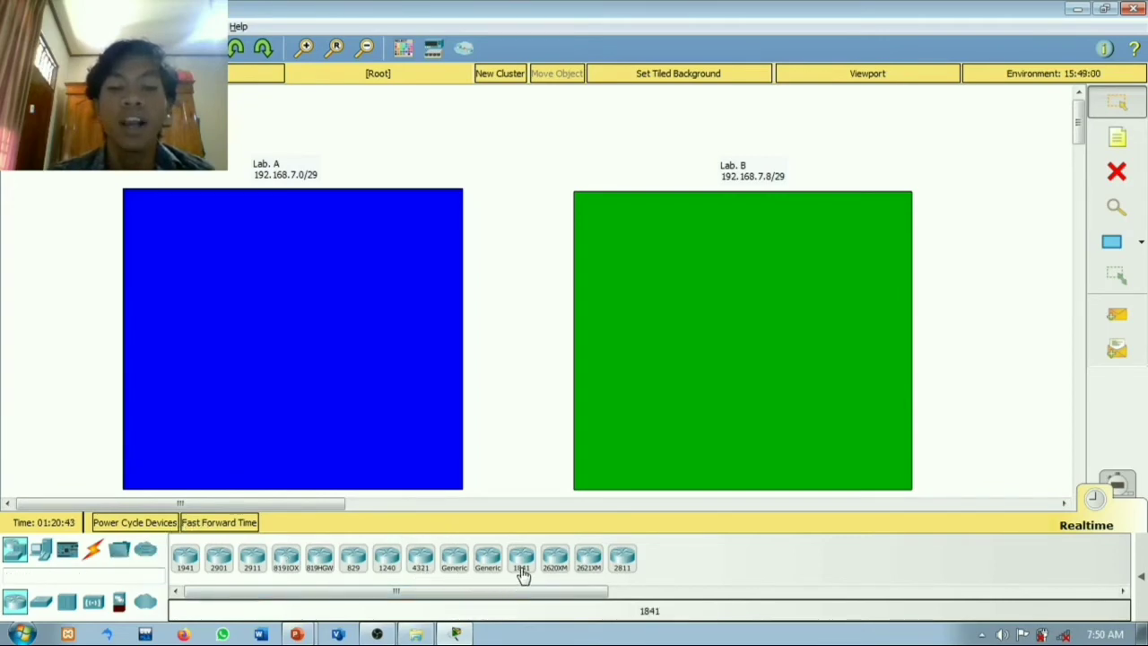
{"action": "left_click_drag", "start_coordinate": [523, 572], "coordinate": [518, 141]}
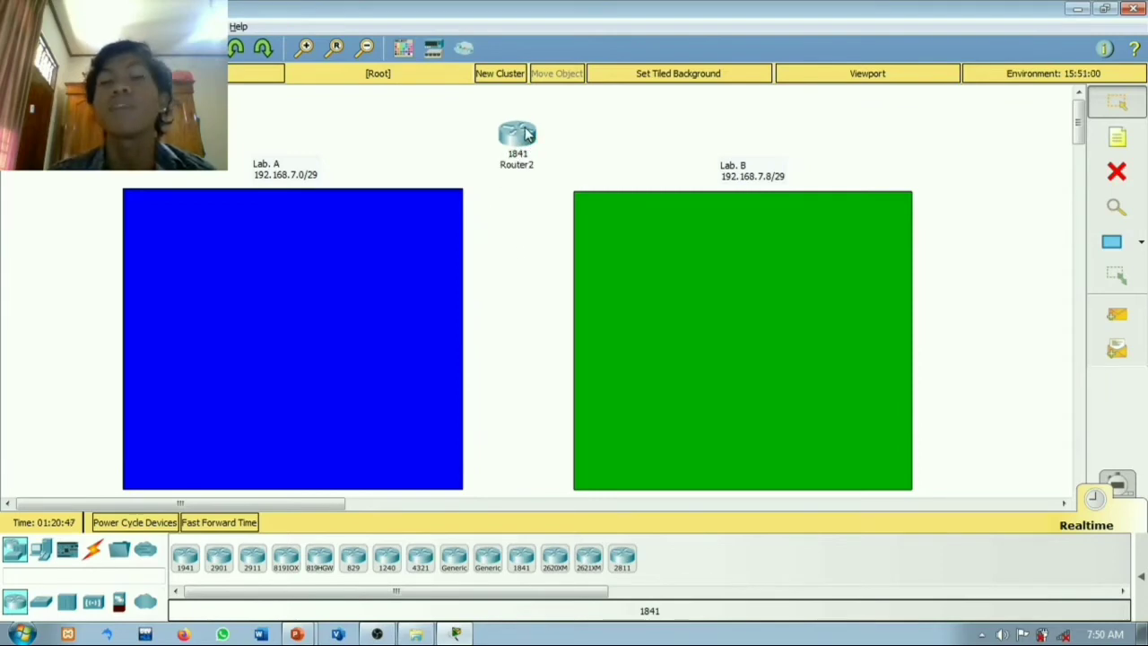
{"action": "mouse_move", "coordinate": [527, 133]}
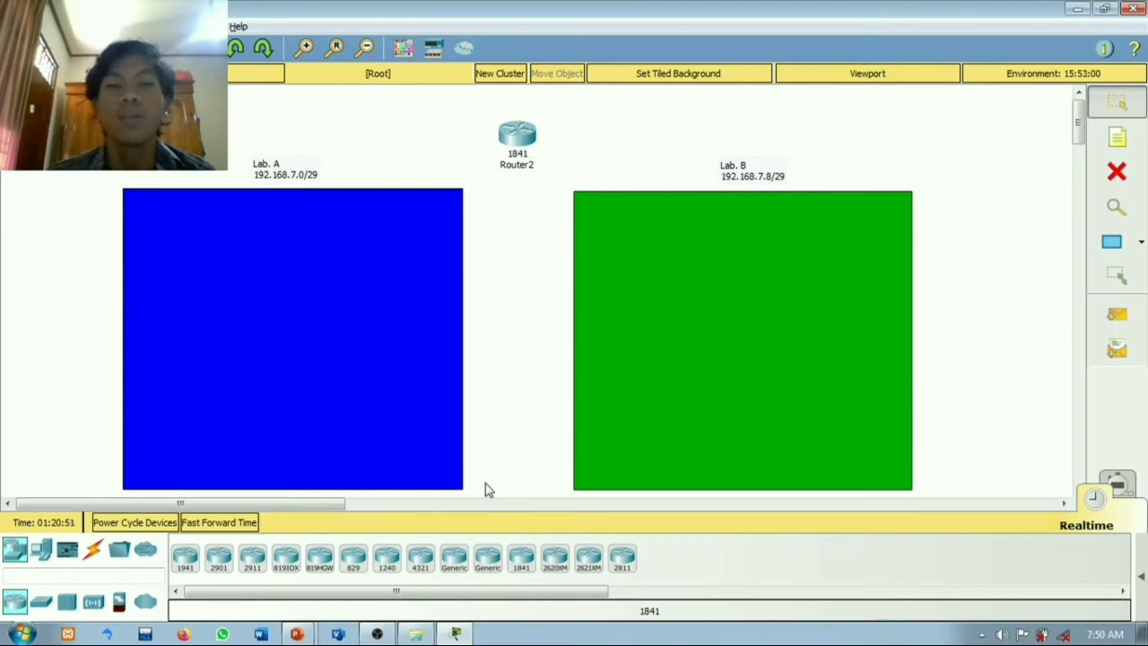
Step: Place one 2960 switch in the blue rectangle's upper right corner and another in the green rectangle's upper left corner
{"action": "left_click", "coordinate": [41, 601]}
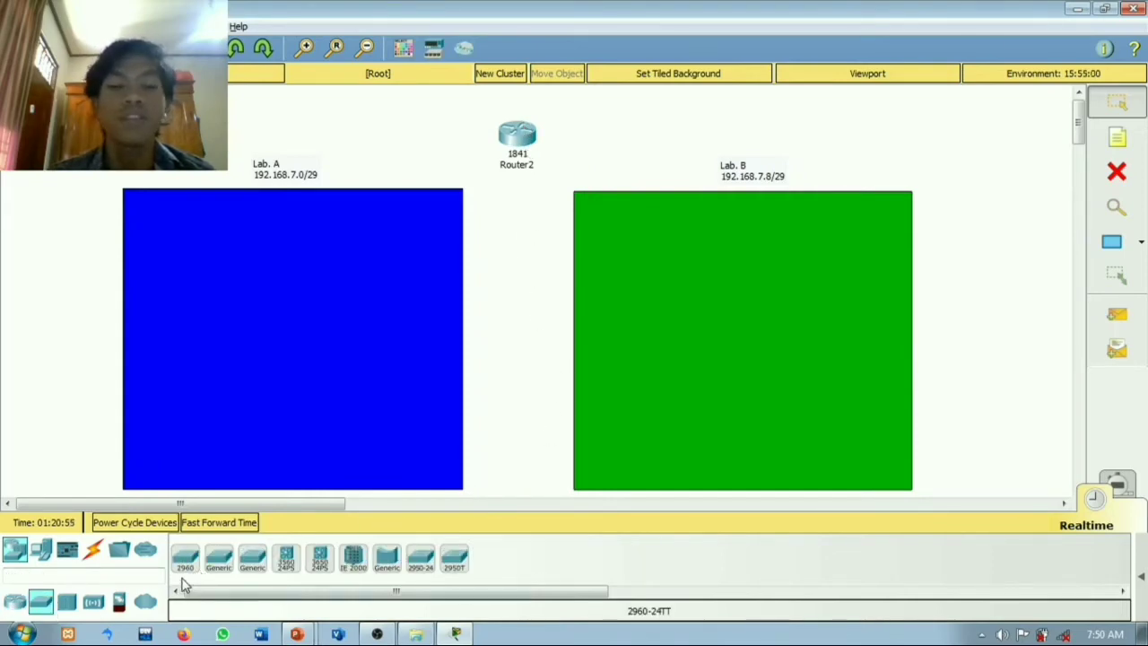
{"action": "left_click", "coordinate": [185, 556]}
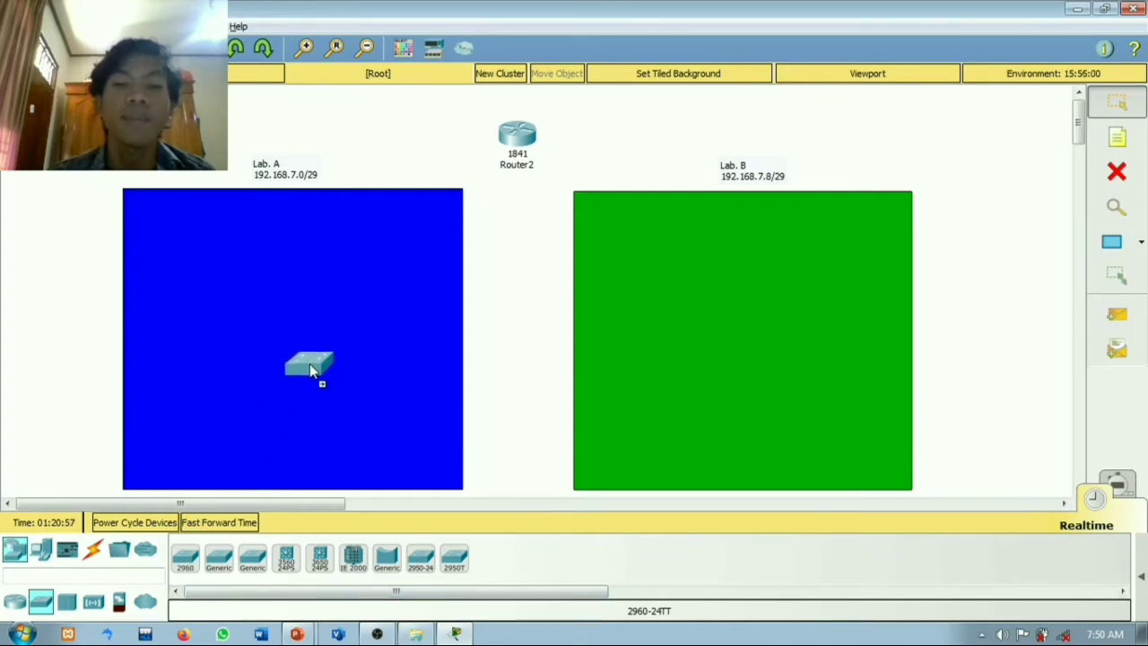
{"action": "left_click", "coordinate": [420, 220]}
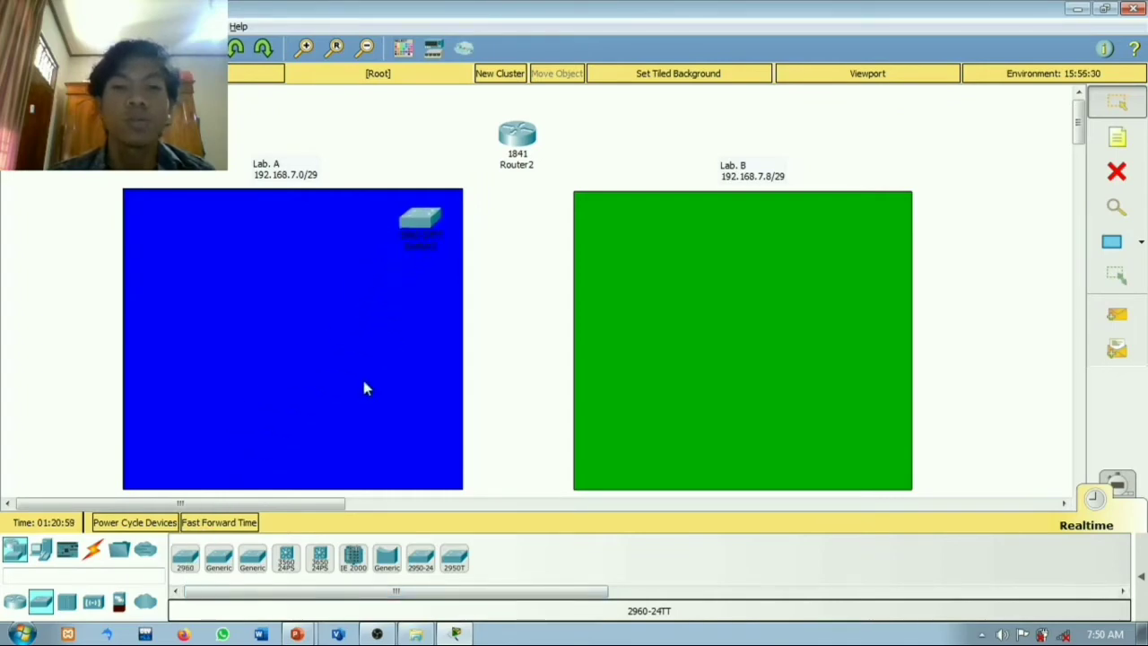
{"action": "left_click", "coordinate": [182, 563]}
{"action": "left_click", "coordinate": [606, 222]}
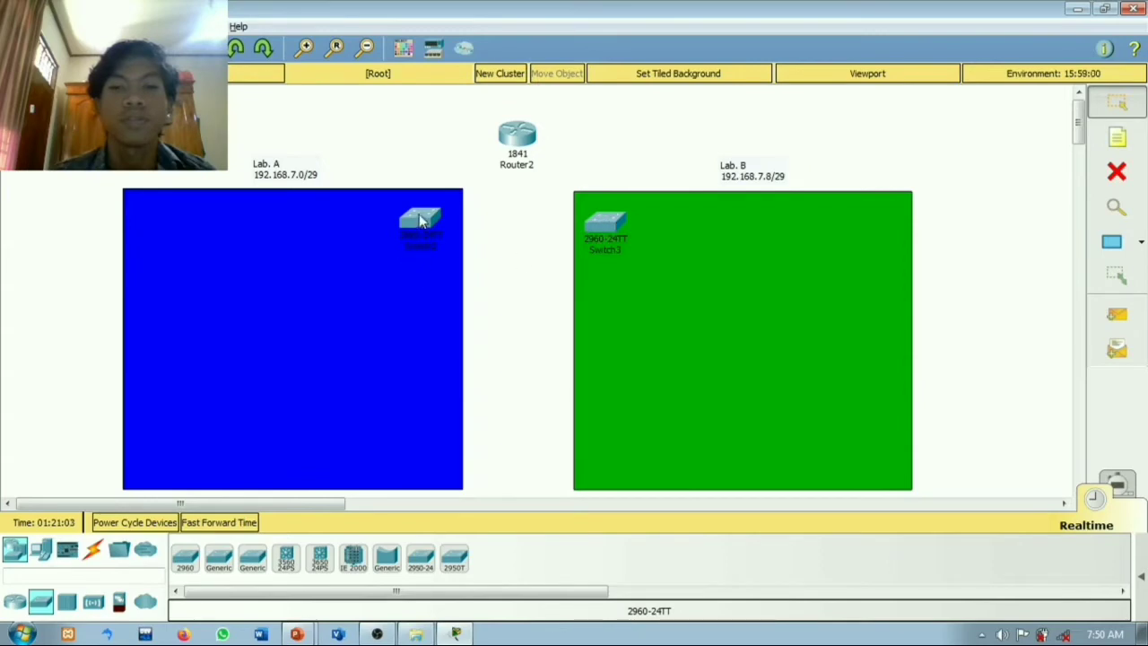
{"action": "left_click_drag", "start_coordinate": [610, 224], "coordinate": [614, 218]}
Step: Rename the switch in the blue area Switch Lab. A and the one in the green area Switch Lab. B
{"action": "left_click", "coordinate": [429, 240]}
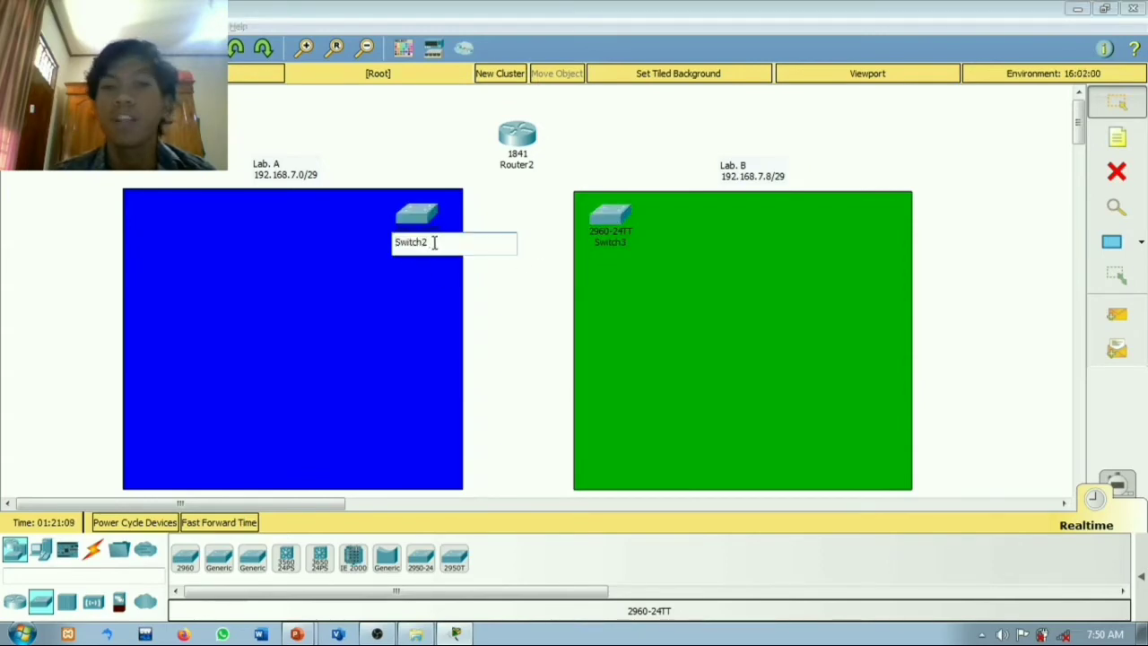
{"action": "double_click", "coordinate": [433, 242]}
{"action": "type", "text": "Swi"}
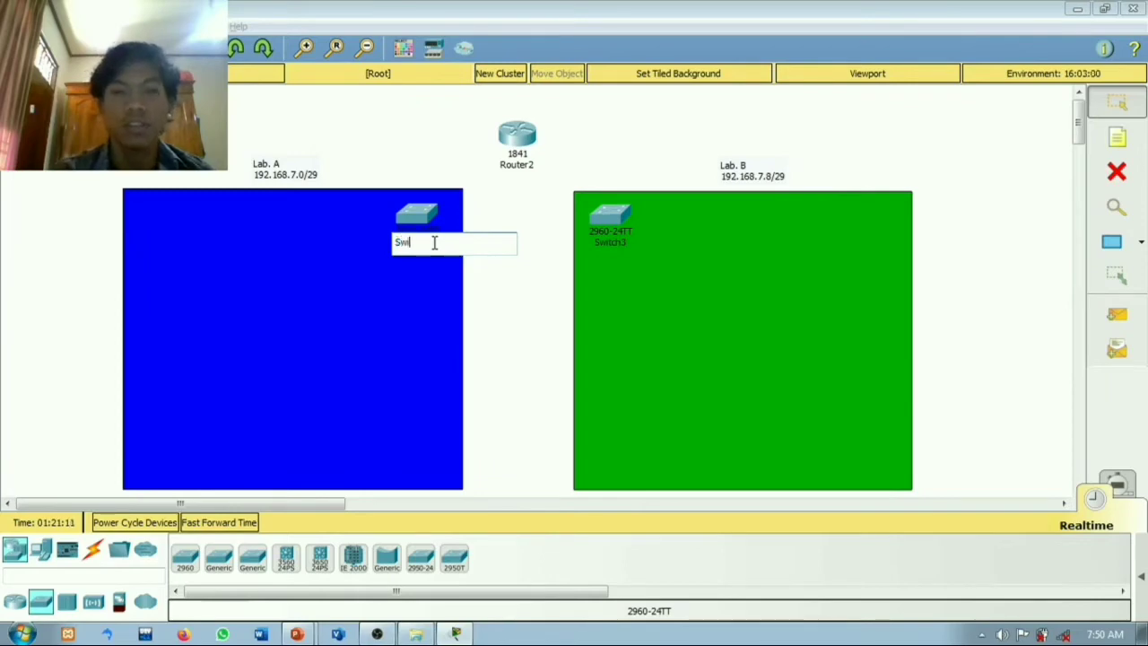
{"action": "type", "text": "tch Lab. A"}
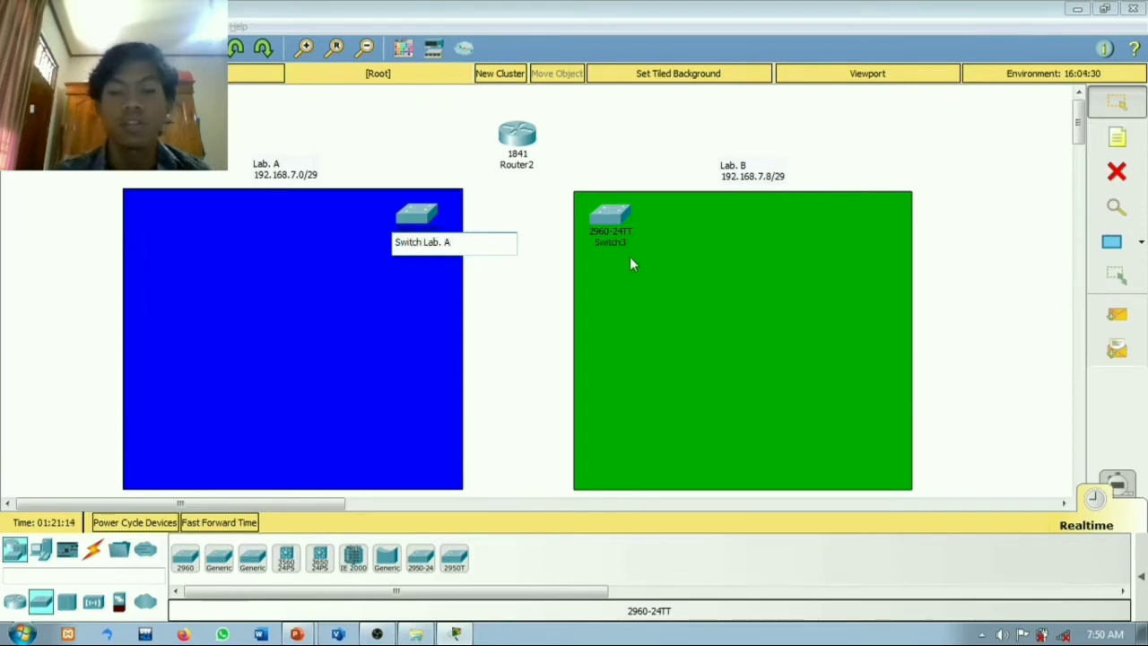
{"action": "left_click", "coordinate": [625, 242]}
{"action": "double_click", "coordinate": [625, 243]}
{"action": "type", "text": "Switch Lab"}
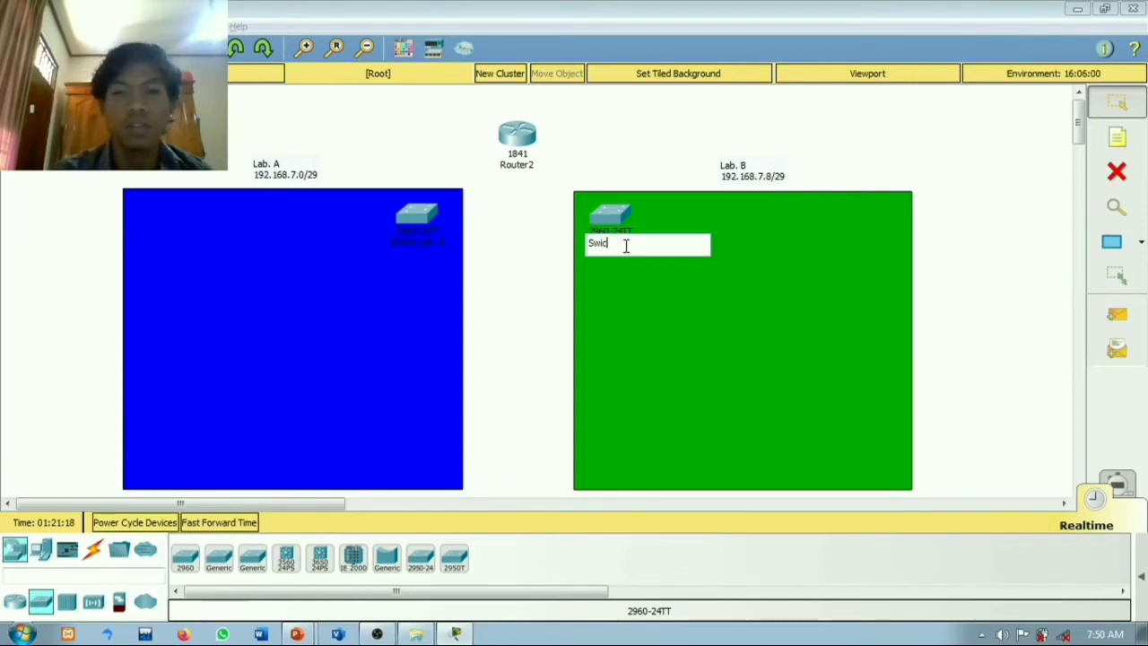
{"action": "type", "text": ". B"}
{"action": "key", "text": "Return"}
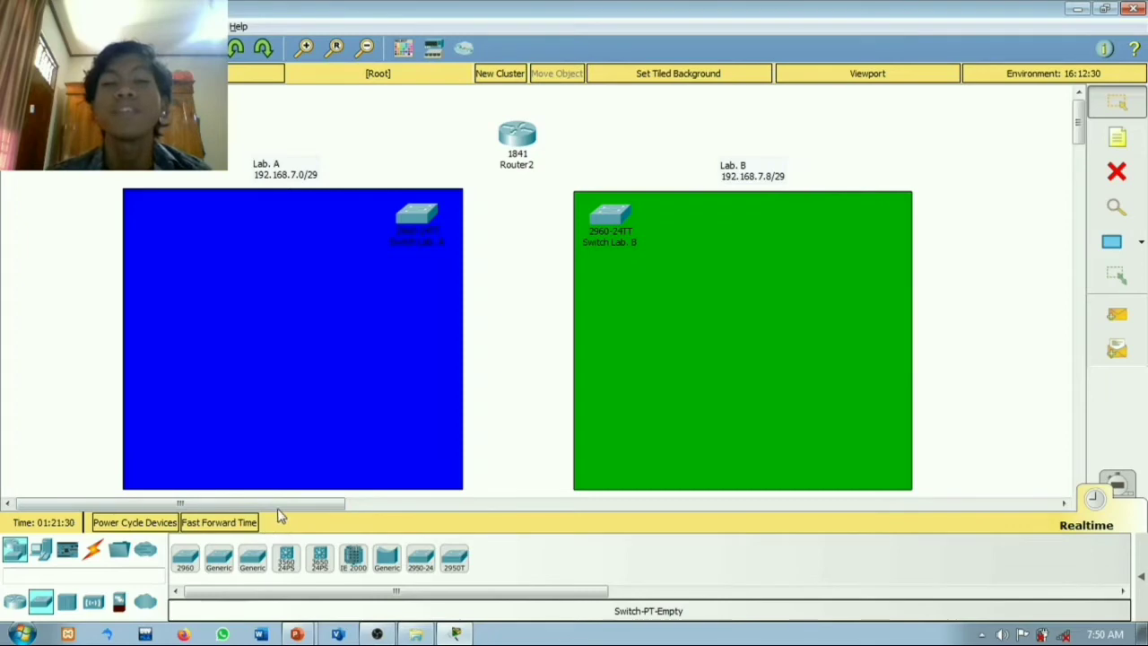
Step: Place five generic PCs in the blue Lab. A area, three down the left edge and two more along the bottom
{"action": "left_click", "coordinate": [47, 553]}
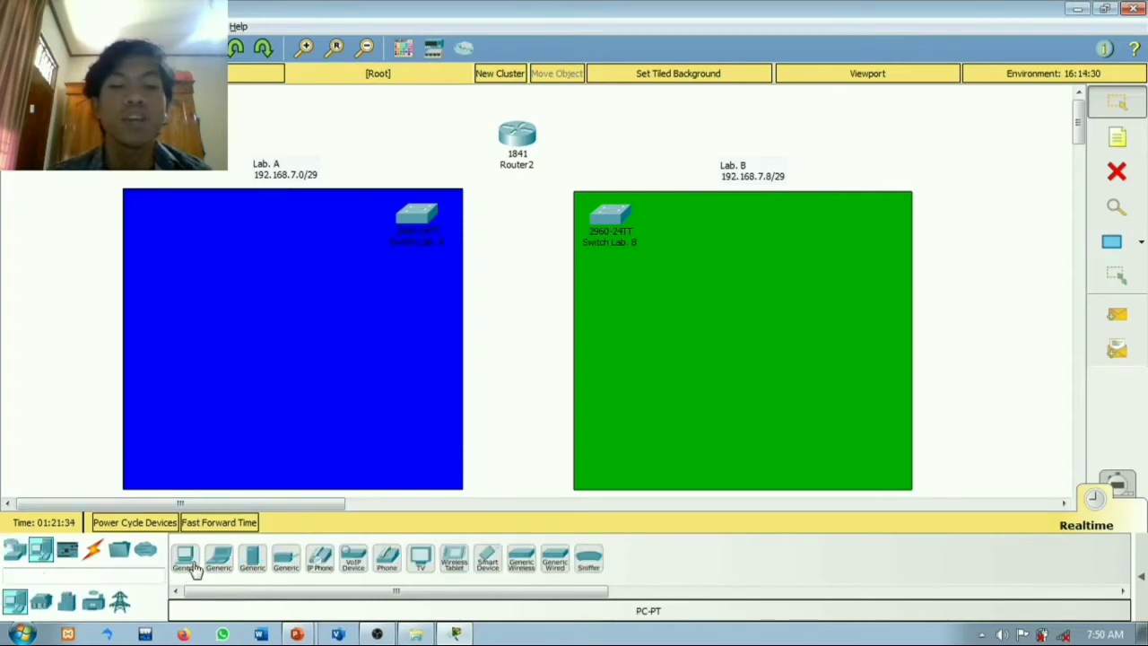
{"action": "left_click_drag", "start_coordinate": [187, 565], "coordinate": [157, 233]}
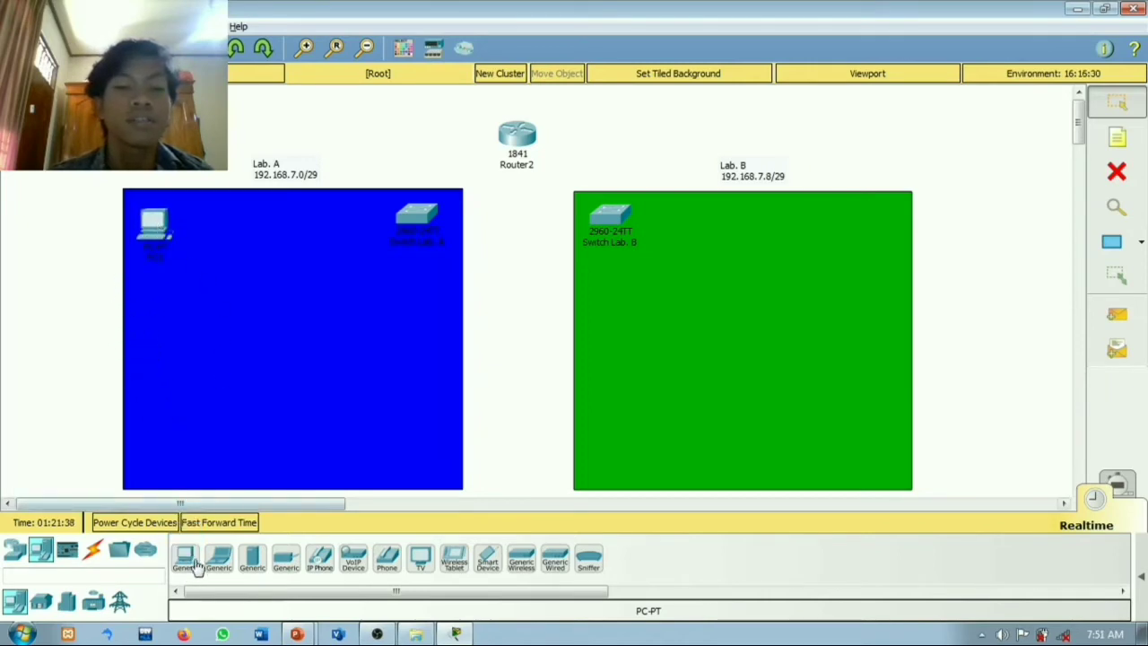
{"action": "left_click_drag", "start_coordinate": [192, 563], "coordinate": [152, 341]}
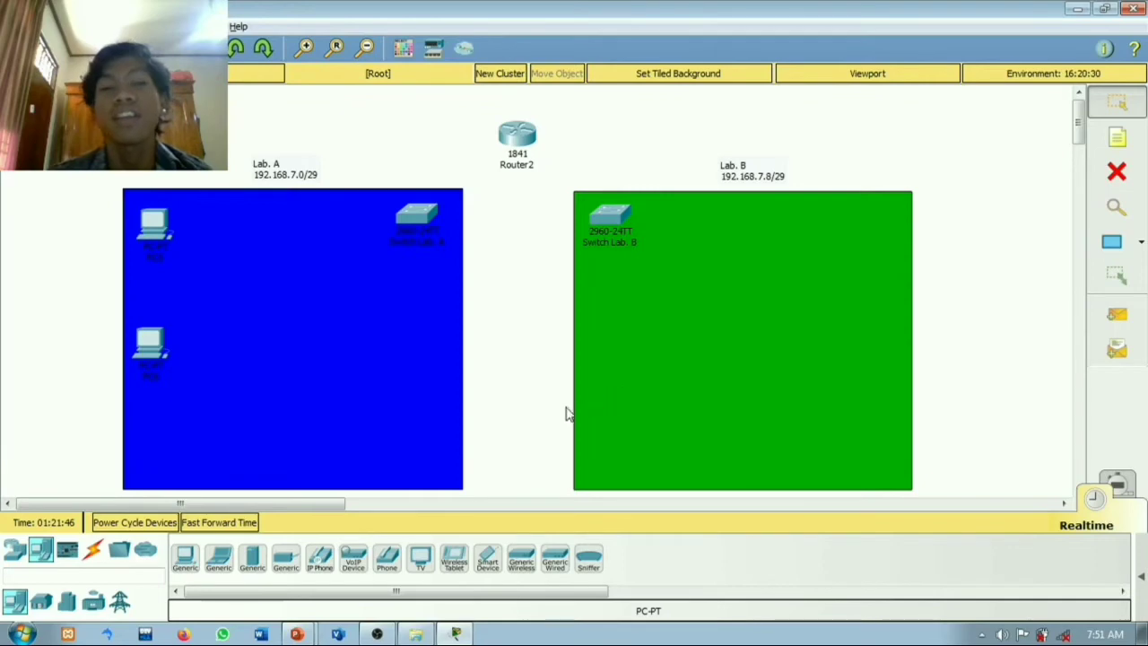
{"action": "left_click_drag", "start_coordinate": [202, 548], "coordinate": [147, 455]}
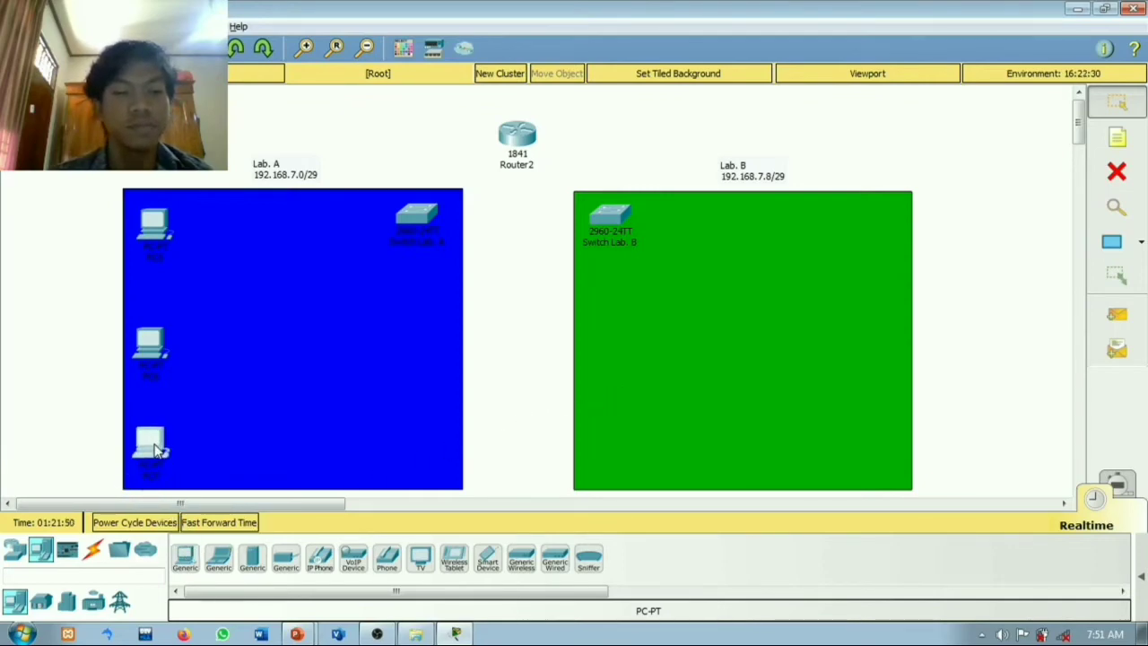
{"action": "left_click_drag", "start_coordinate": [185, 557], "coordinate": [271, 462]}
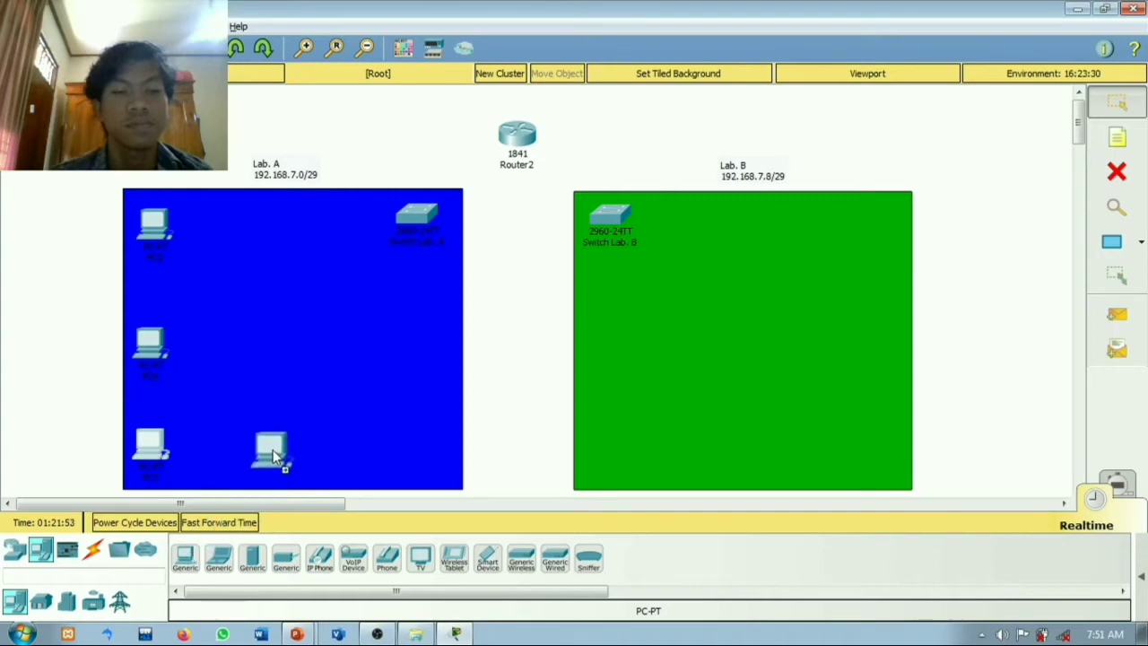
{"action": "left_click_drag", "start_coordinate": [185, 557], "coordinate": [416, 458]}
Step: Place five generic PCs in the green Lab. B area, three down the right edge and two more along the bottom
{"action": "left_click_drag", "start_coordinate": [184, 557], "coordinate": [891, 225]}
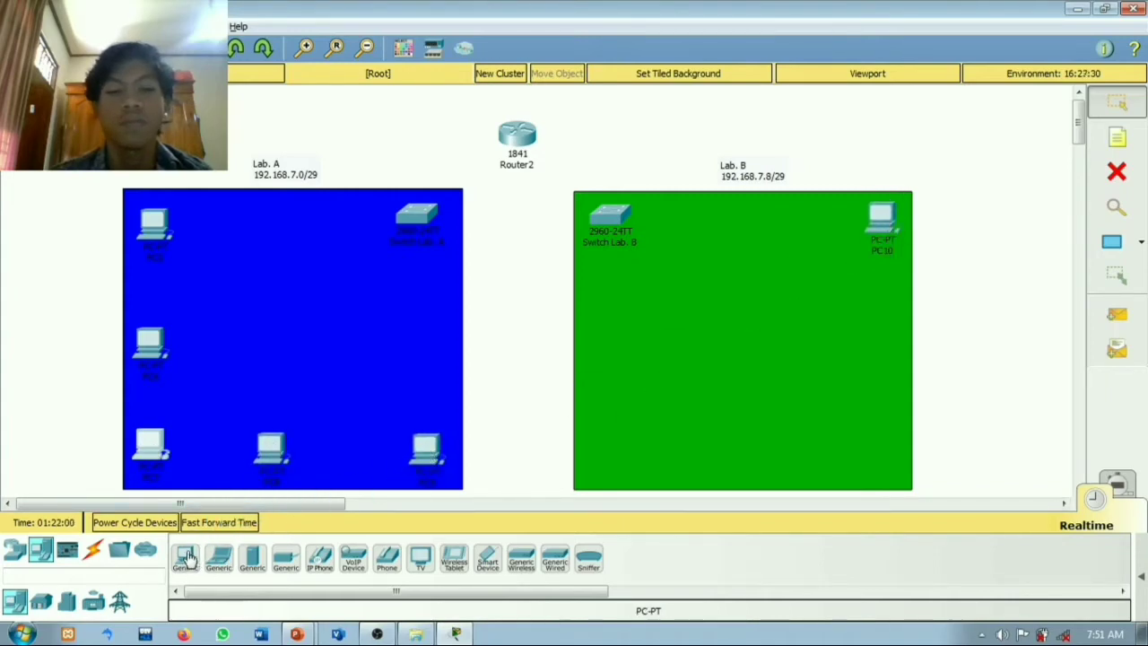
{"action": "left_click_drag", "start_coordinate": [185, 558], "coordinate": [883, 323]}
{"action": "left_click_drag", "start_coordinate": [405, 513], "coordinate": [855, 485]}
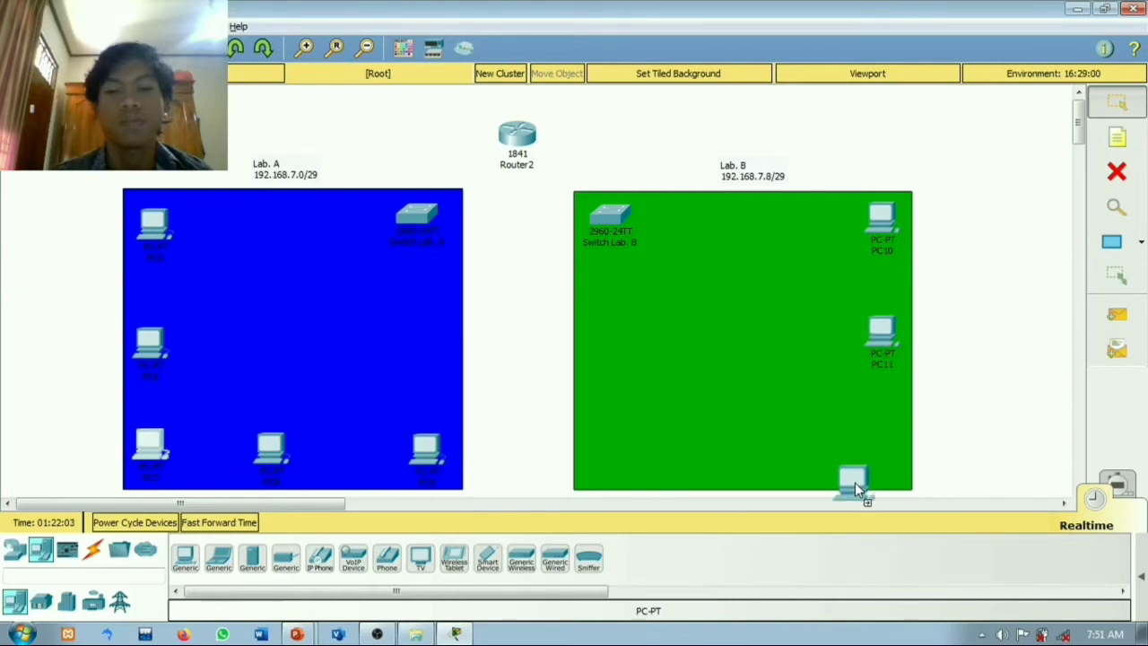
{"action": "left_click_drag", "start_coordinate": [185, 558], "coordinate": [601, 454]}
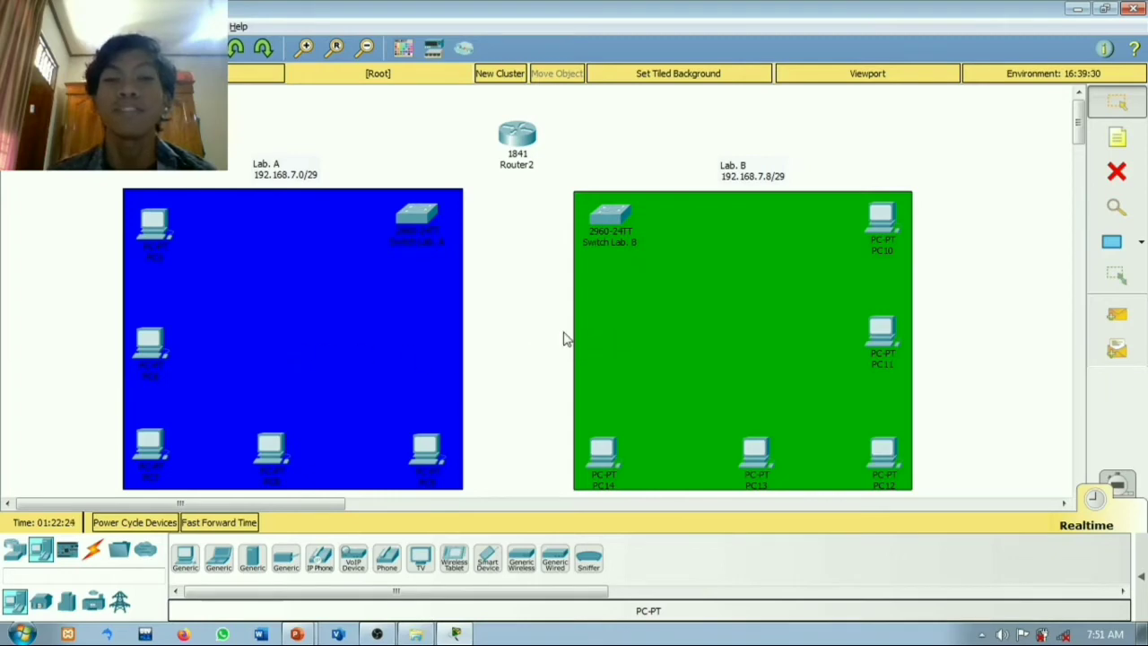
Step: Rename the upper-left PC in Lab. A to A. 1 and the PC below it to A. 2
{"action": "left_click", "coordinate": [157, 261]}
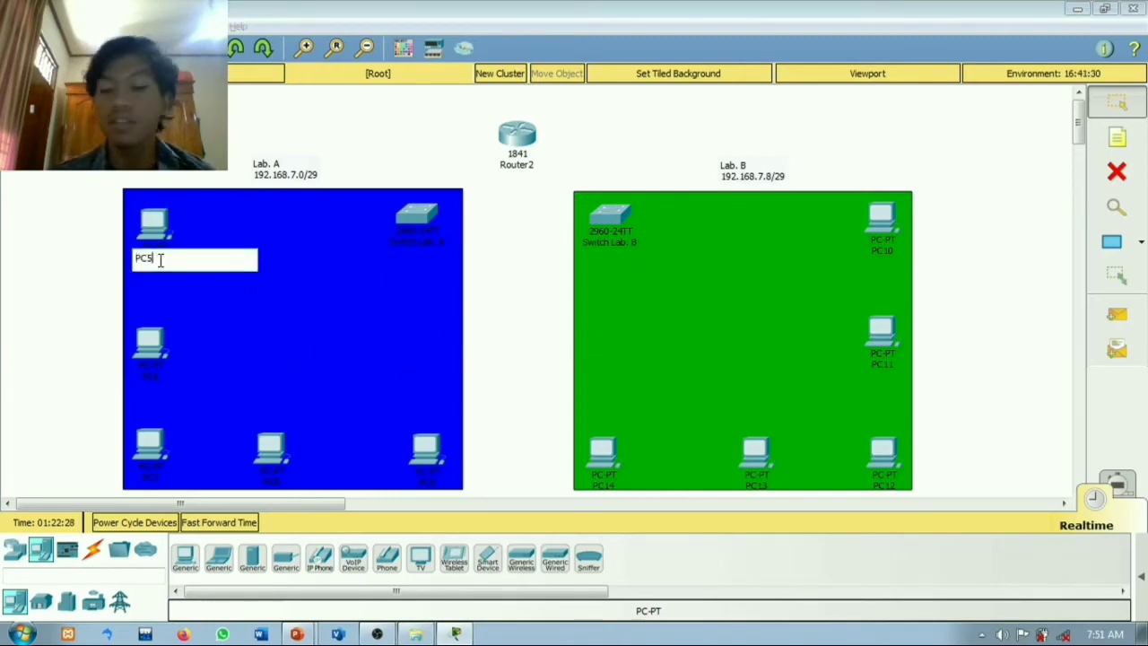
{"action": "double_click", "coordinate": [161, 260]}
{"action": "type", "text": "A. 1"}
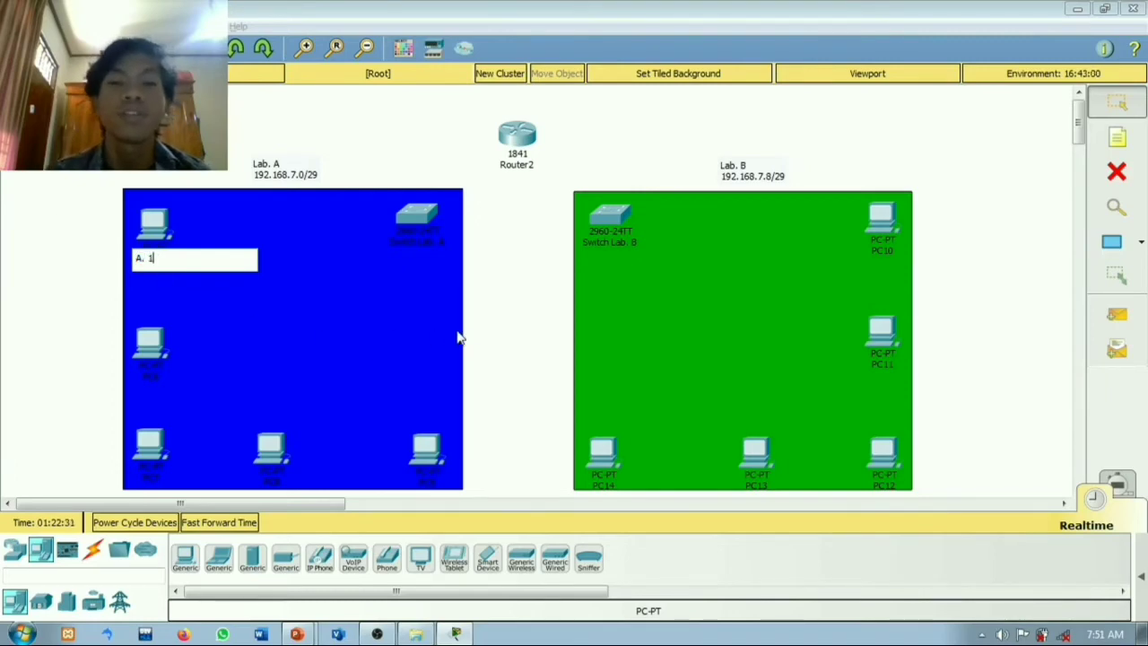
{"action": "left_click", "coordinate": [406, 349]}
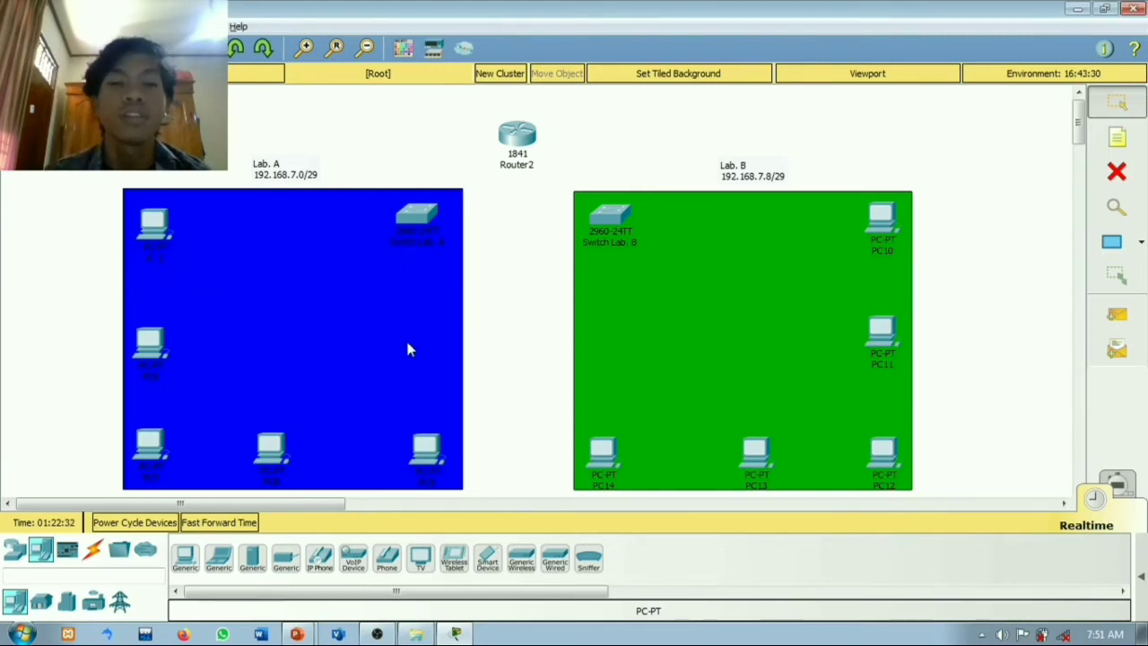
{"action": "left_click", "coordinate": [154, 375]}
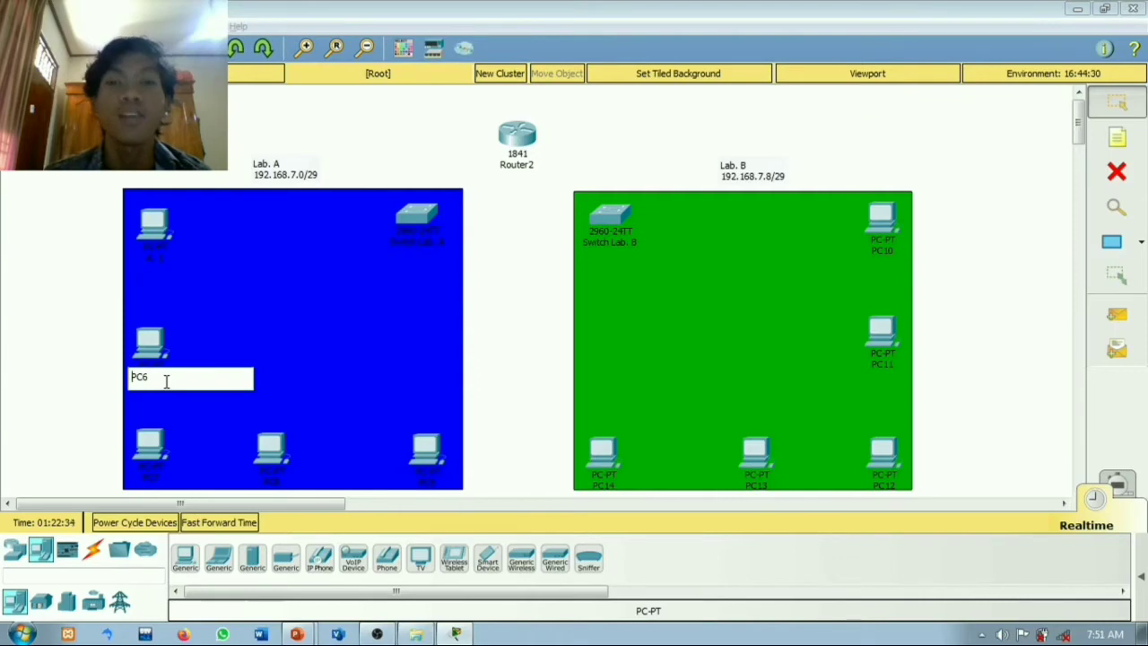
{"action": "double_click", "coordinate": [165, 381]}
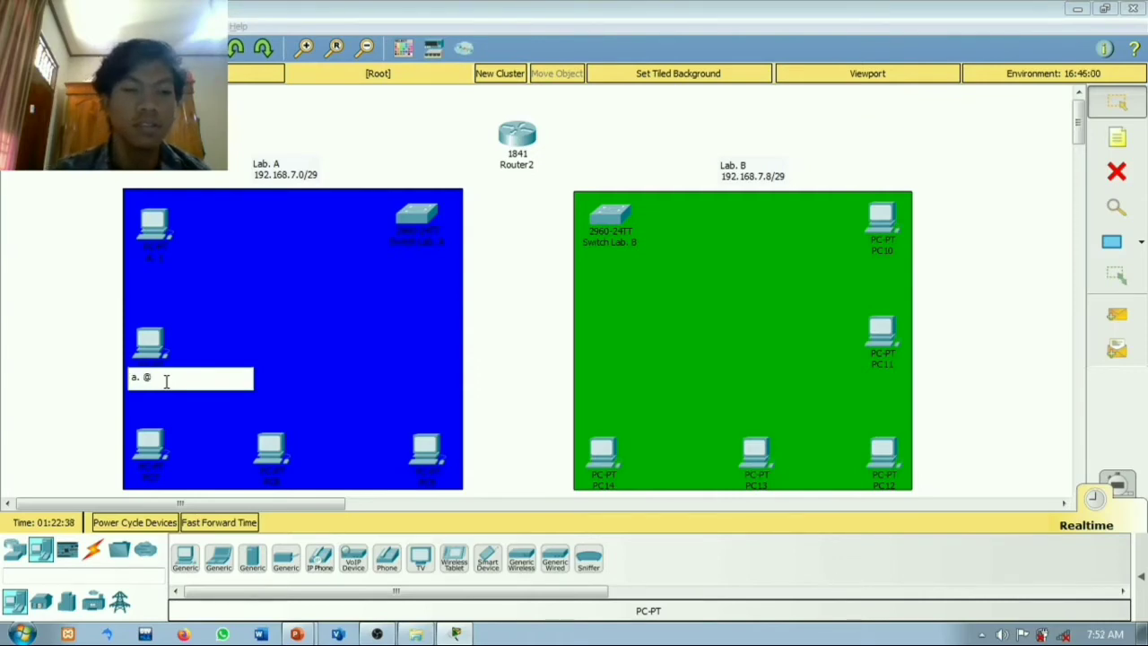
{"action": "key", "text": "BackSpace"}
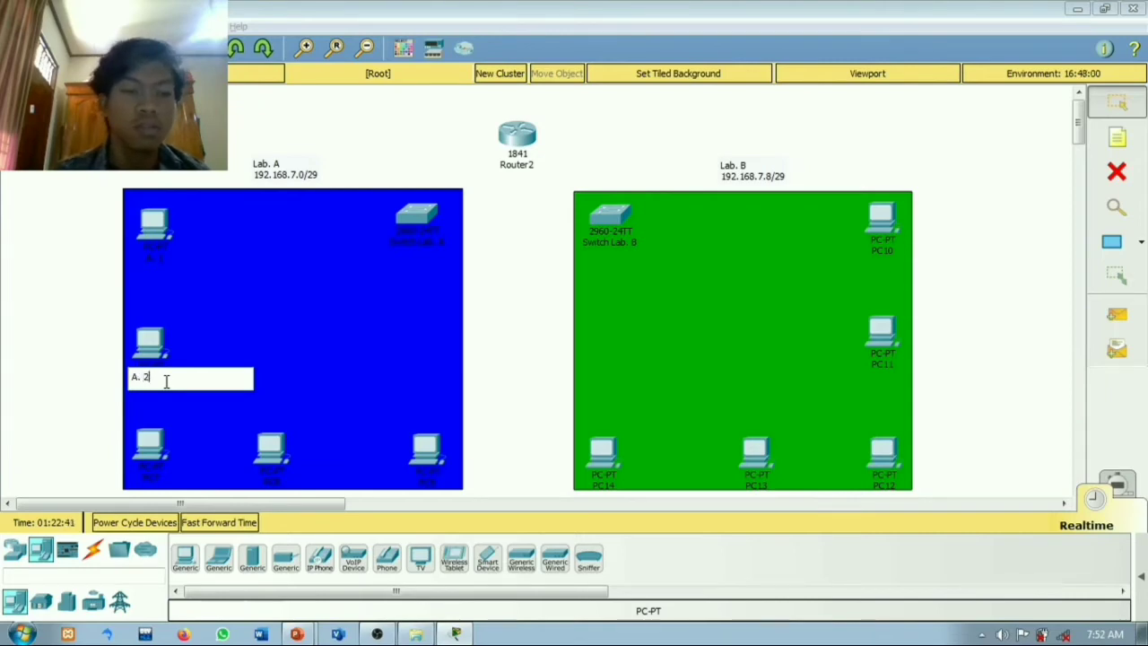
Step: Rename the three PCs along the bottom of Lab. A, from left to right, A. 3, A. 4 and A. 5
{"action": "left_click", "coordinate": [162, 473]}
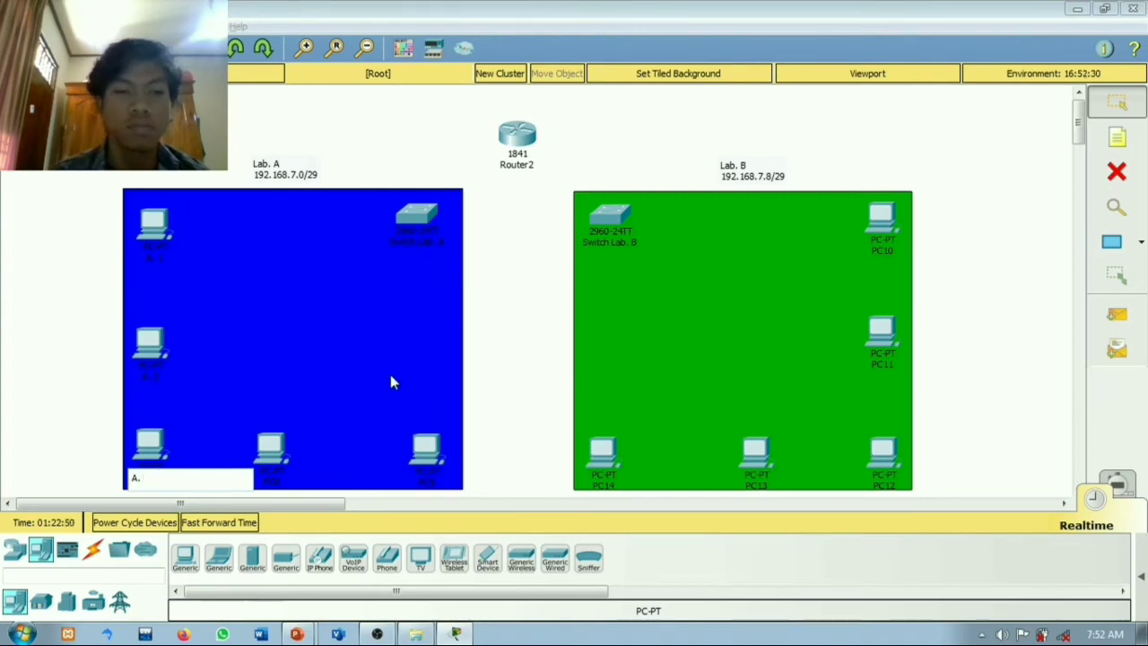
{"action": "type", "text": "3"}
{"action": "left_click", "coordinate": [276, 479]}
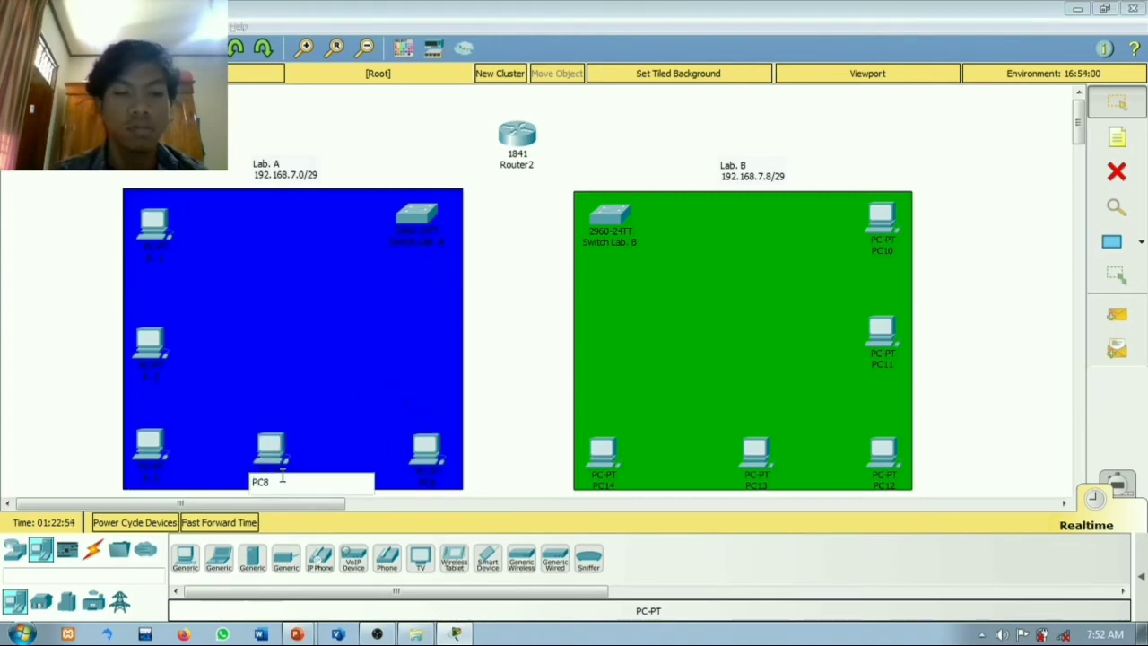
{"action": "type", "text": "A. 4"}
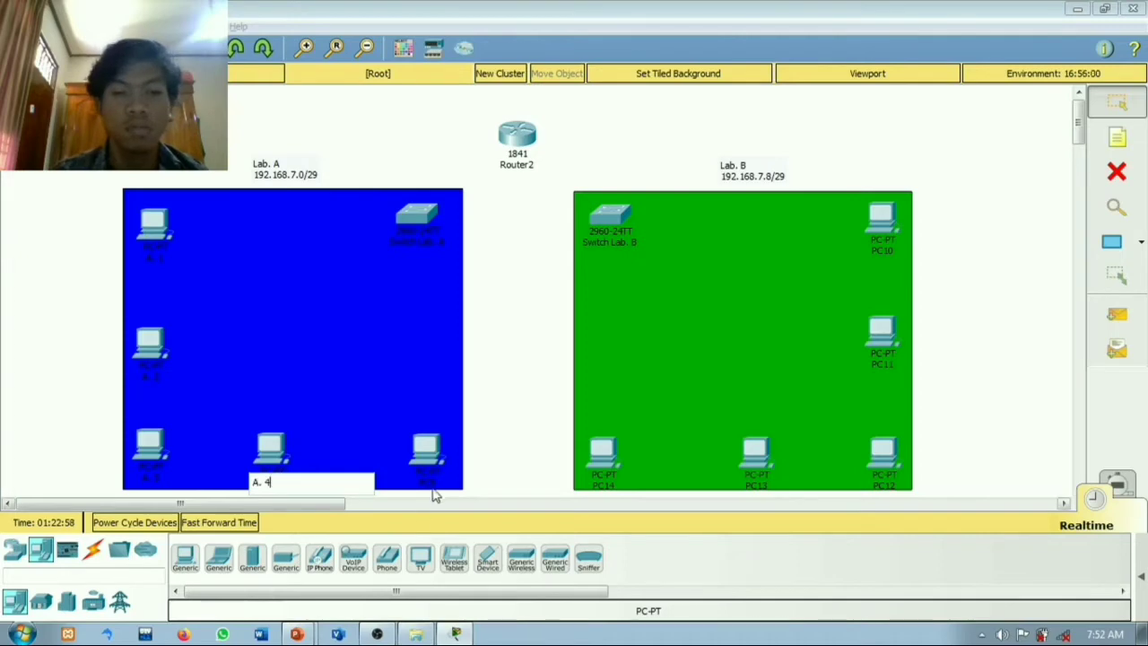
{"action": "left_click", "coordinate": [434, 483]}
{"action": "type", "text": "A. 5"}
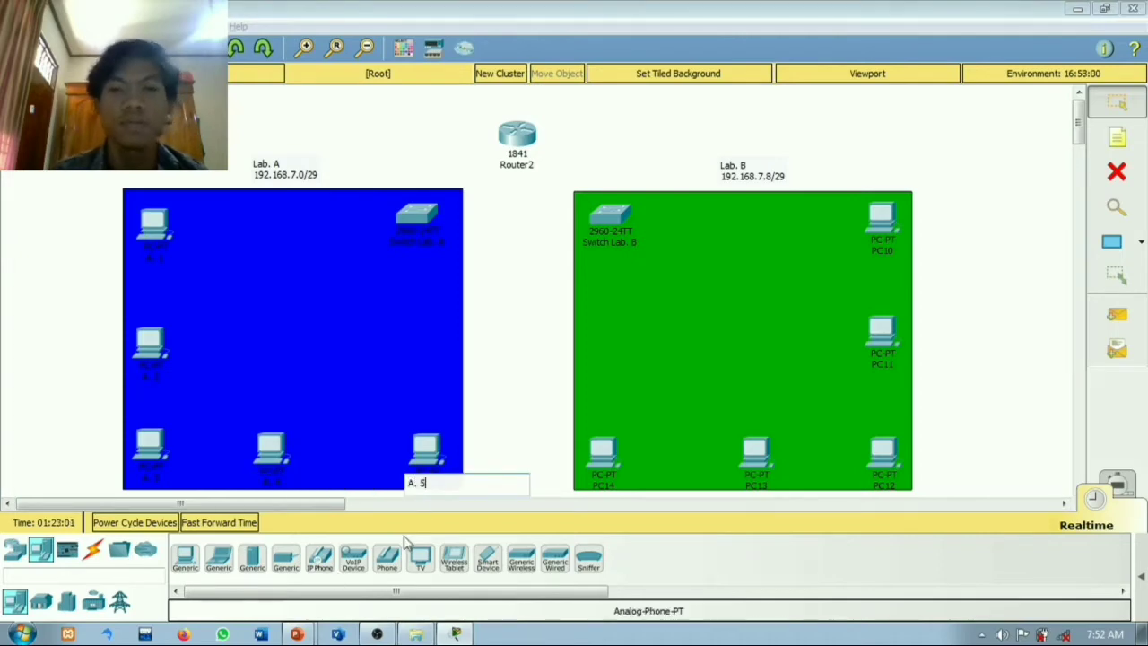
{"action": "left_click", "coordinate": [545, 345]}
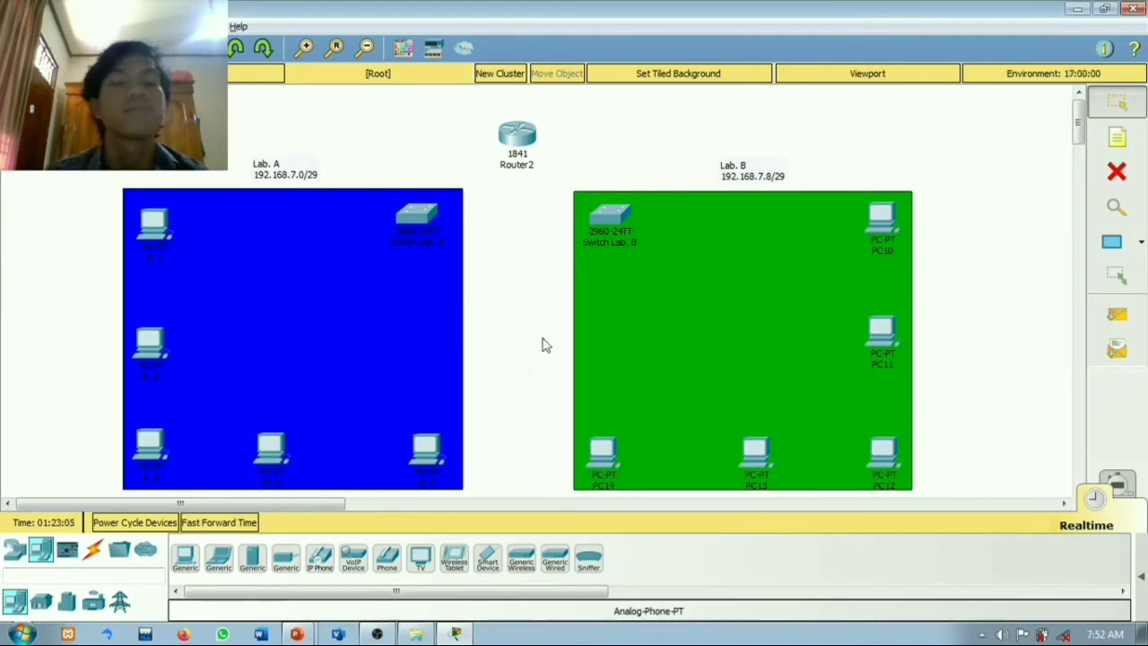
Step: Rename the upper-right PC in Lab. B to B. 1
{"action": "left_click", "coordinate": [870, 251]}
{"action": "double_click", "coordinate": [888, 252]}
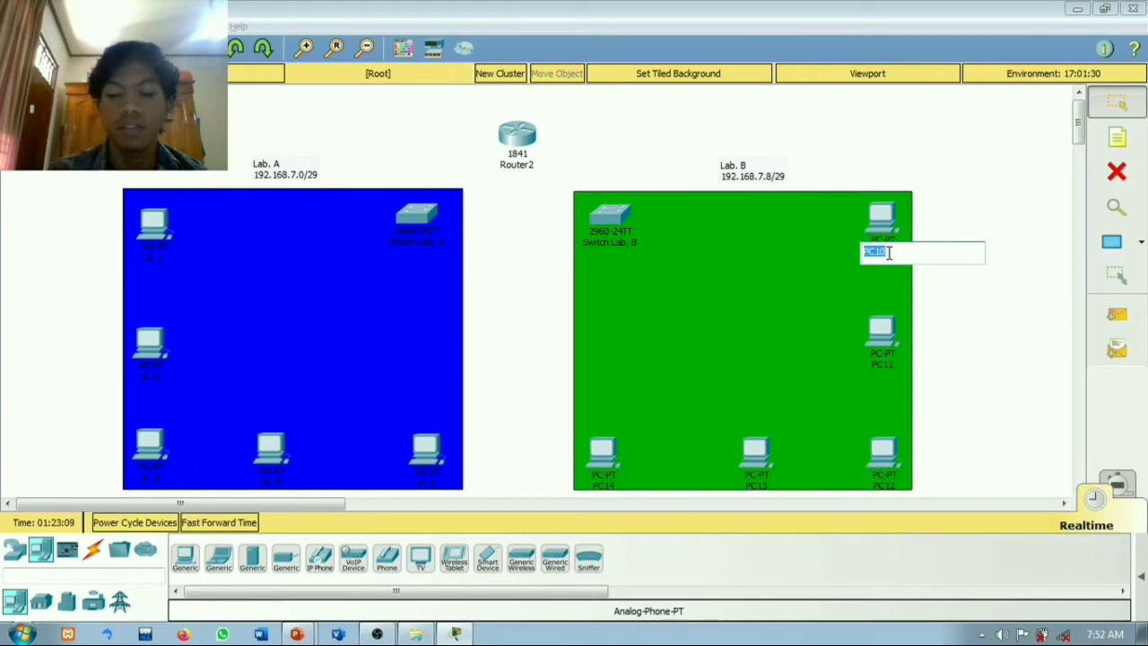
{"action": "type", "text": "B. 1"}
Step: Rename the PC directly below B. 1 in Lab. B to B. 2
{"action": "left_click", "coordinate": [890, 359]}
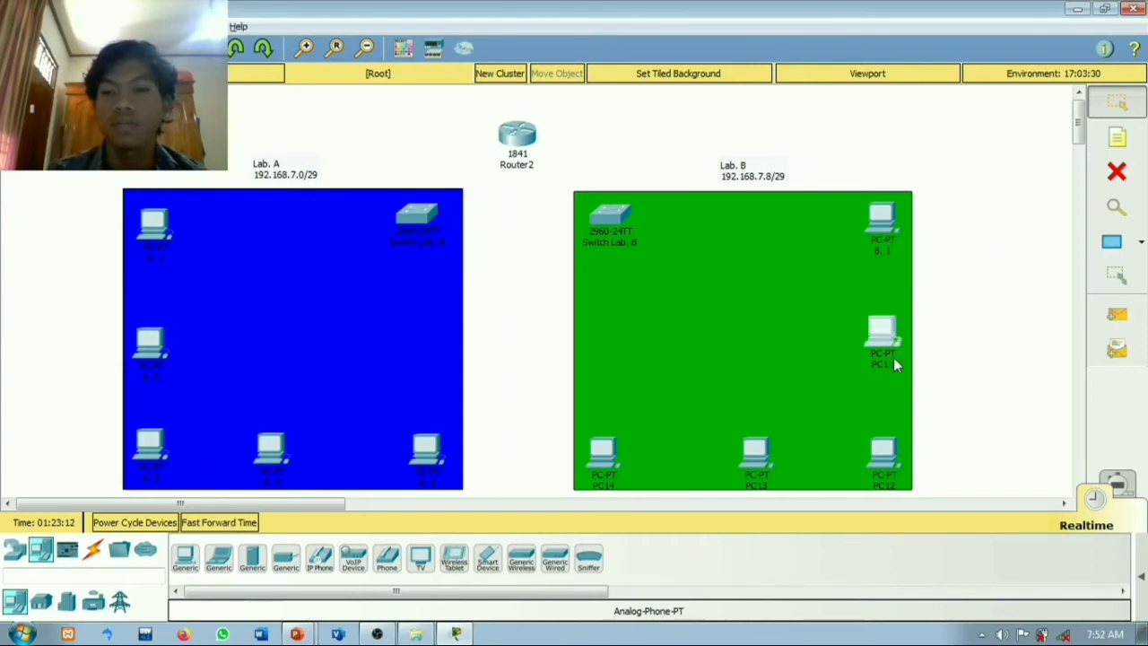
{"action": "left_click", "coordinate": [915, 86]}
{"action": "left_click", "coordinate": [879, 371]}
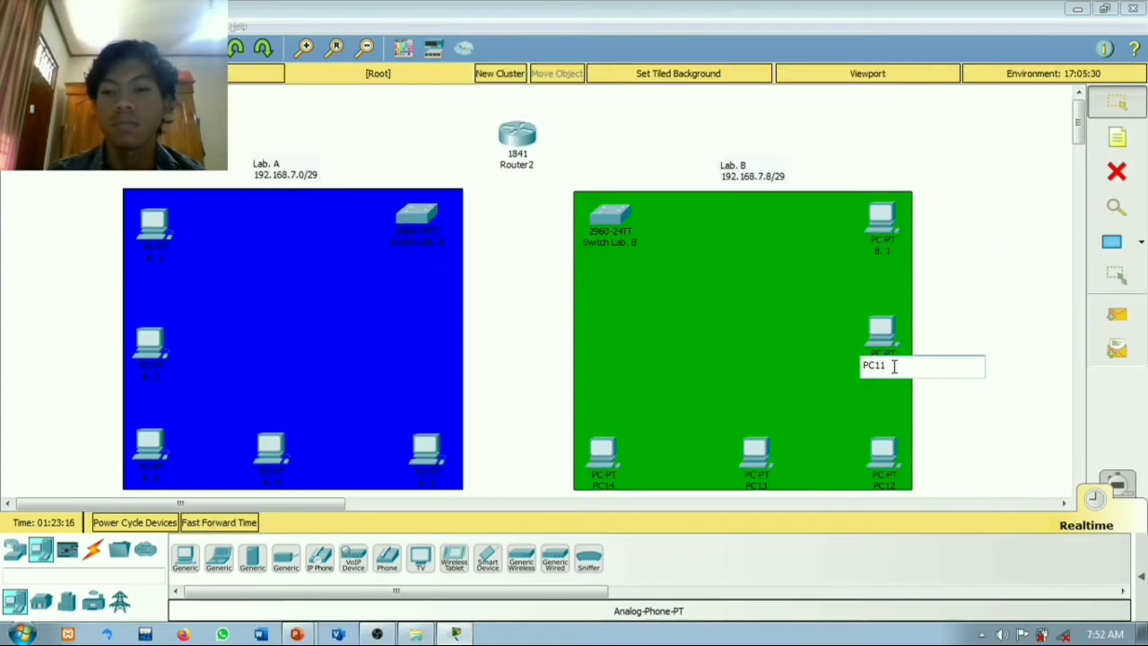
{"action": "double_click", "coordinate": [894, 366]}
{"action": "type", "text": "B. 2"}
Step: Rename the three PCs along the bottom of Lab. B, from right to left, B. 3, B. 4 and B. 5
{"action": "left_click", "coordinate": [883, 485]}
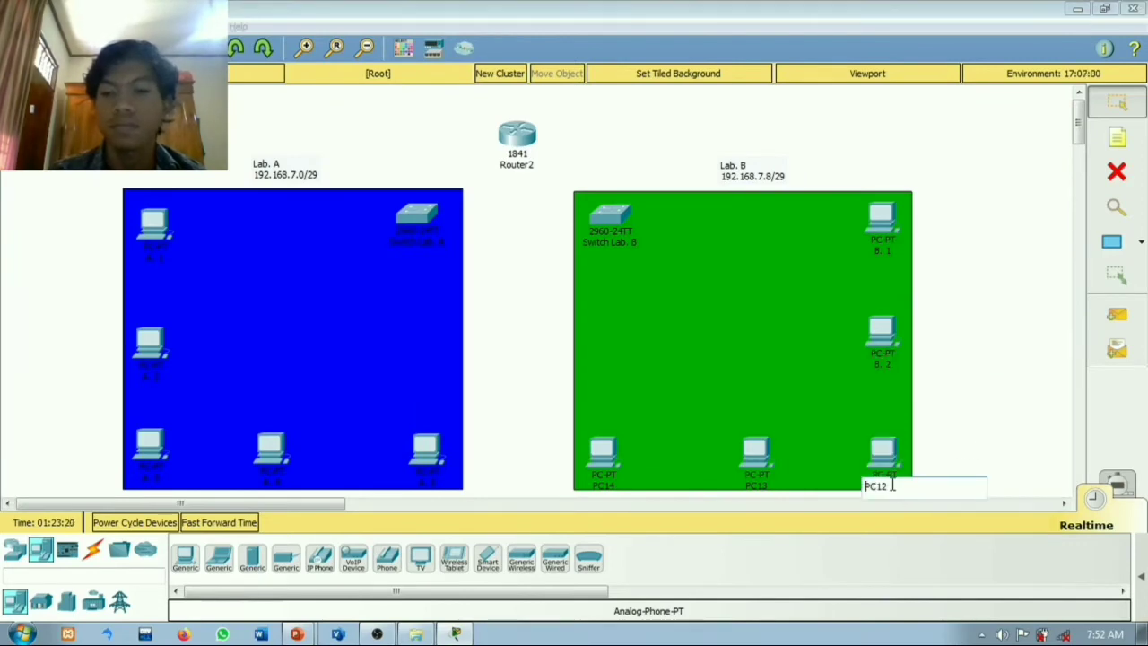
{"action": "double_click", "coordinate": [874, 487]}
{"action": "type", "text": "B. 3"}
{"action": "left_click", "coordinate": [756, 485]}
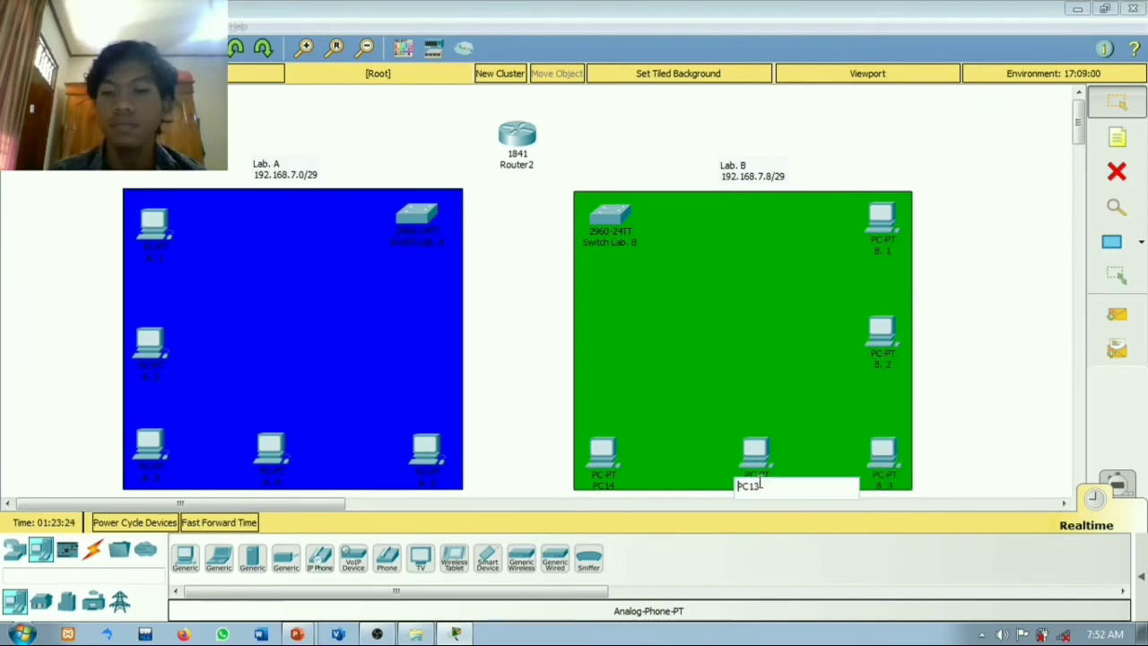
{"action": "double_click", "coordinate": [753, 486]}
{"action": "type", "text": "B. 4"}
{"action": "left_click", "coordinate": [605, 485]}
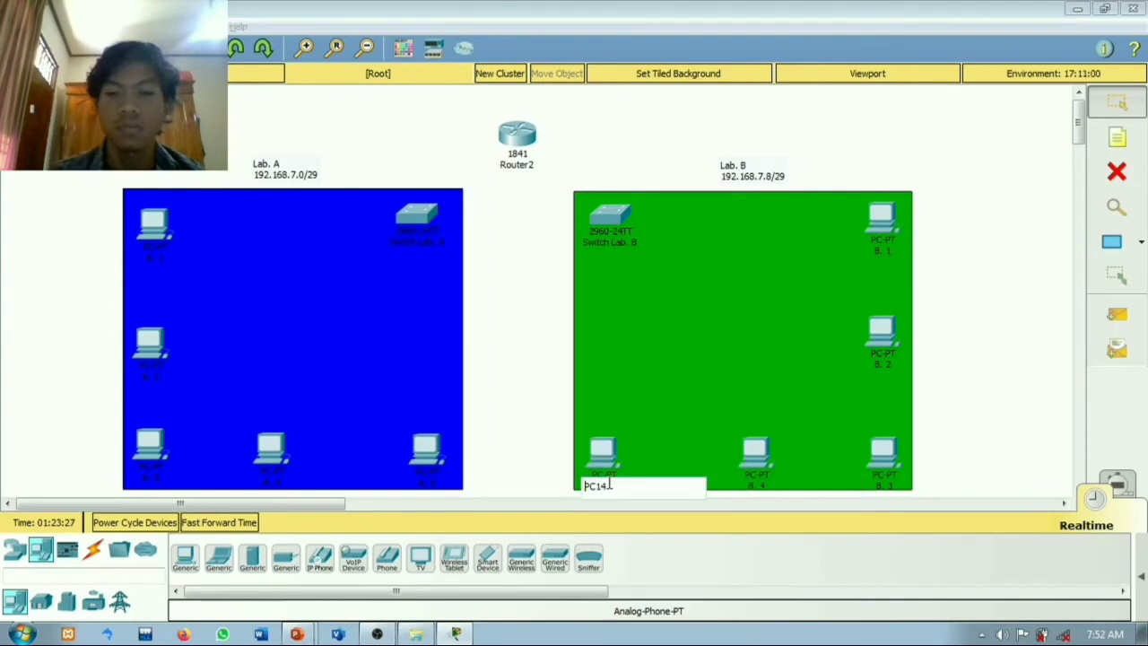
{"action": "double_click", "coordinate": [608, 485]}
{"action": "type", "text": "B. 5"}
{"action": "left_click", "coordinate": [1006, 327]}
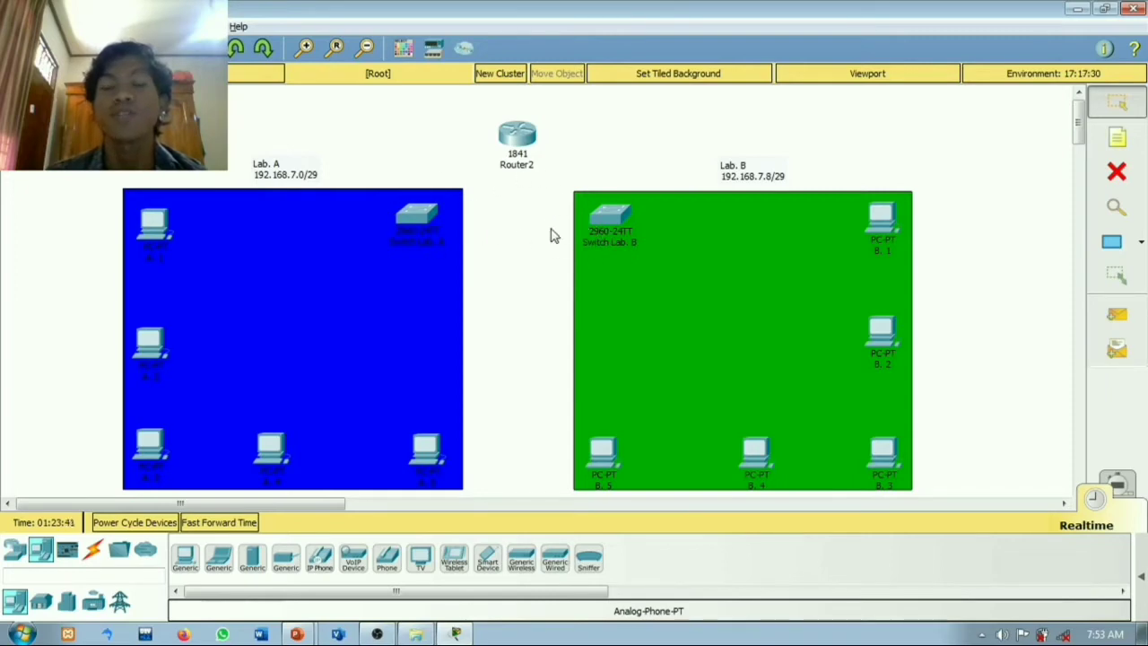
Step: Connect the router's FastEthernet0/0 to FastEthernet0/1 on the Lab. A switch with a copper cross-over cable
{"action": "left_click", "coordinate": [94, 550]}
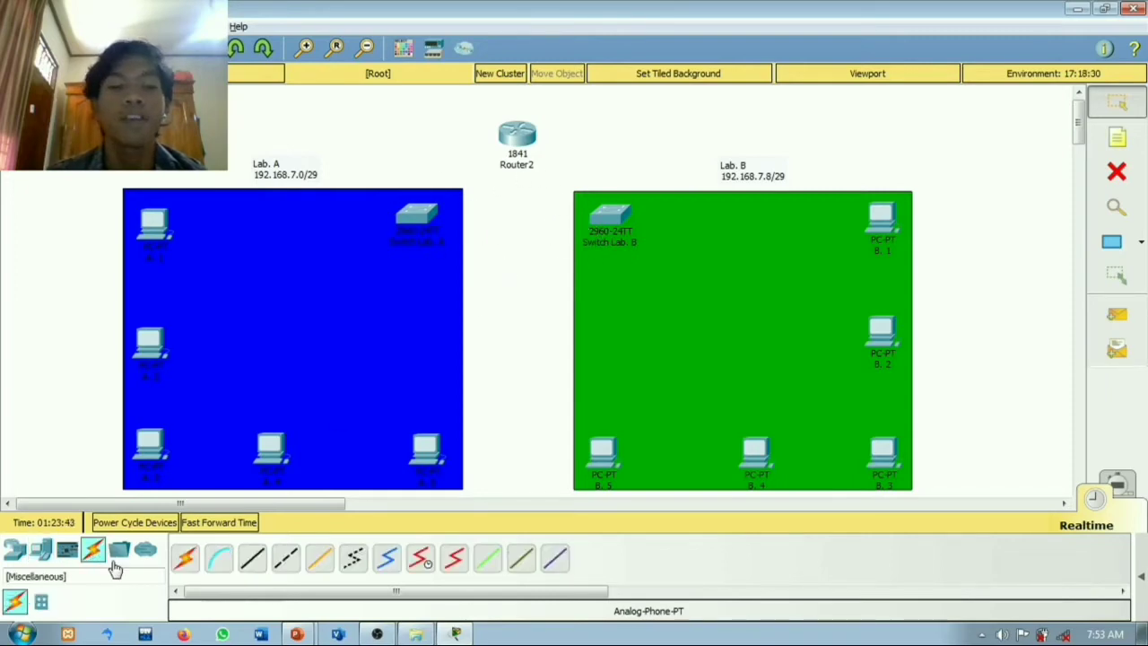
{"action": "left_click", "coordinate": [284, 565]}
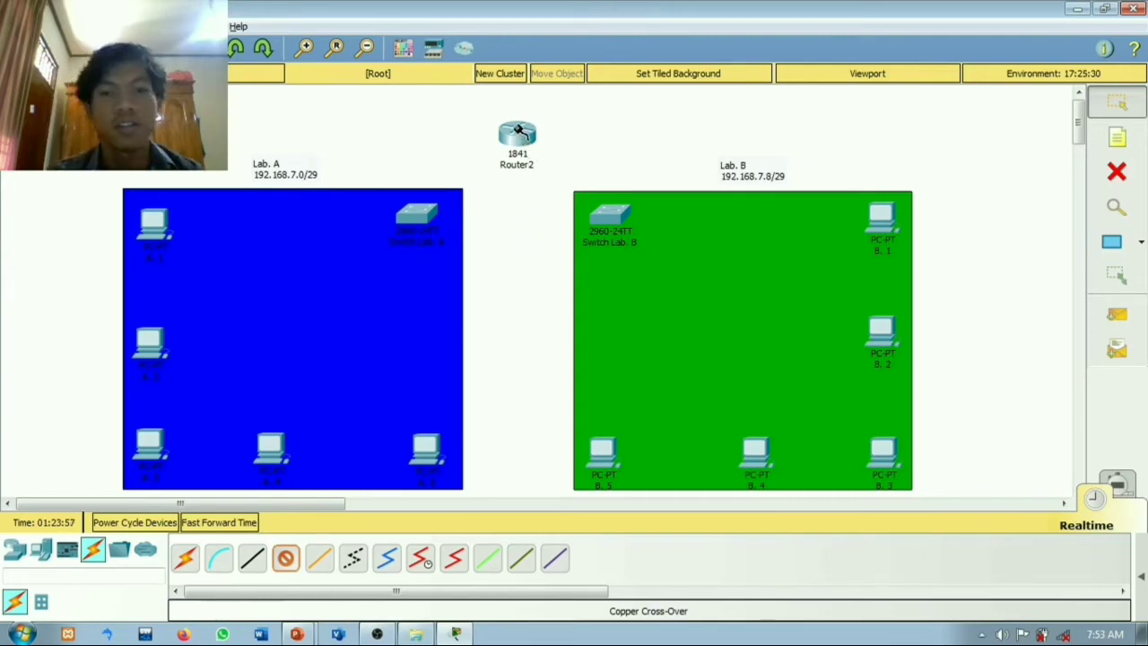
{"action": "left_click", "coordinate": [516, 135]}
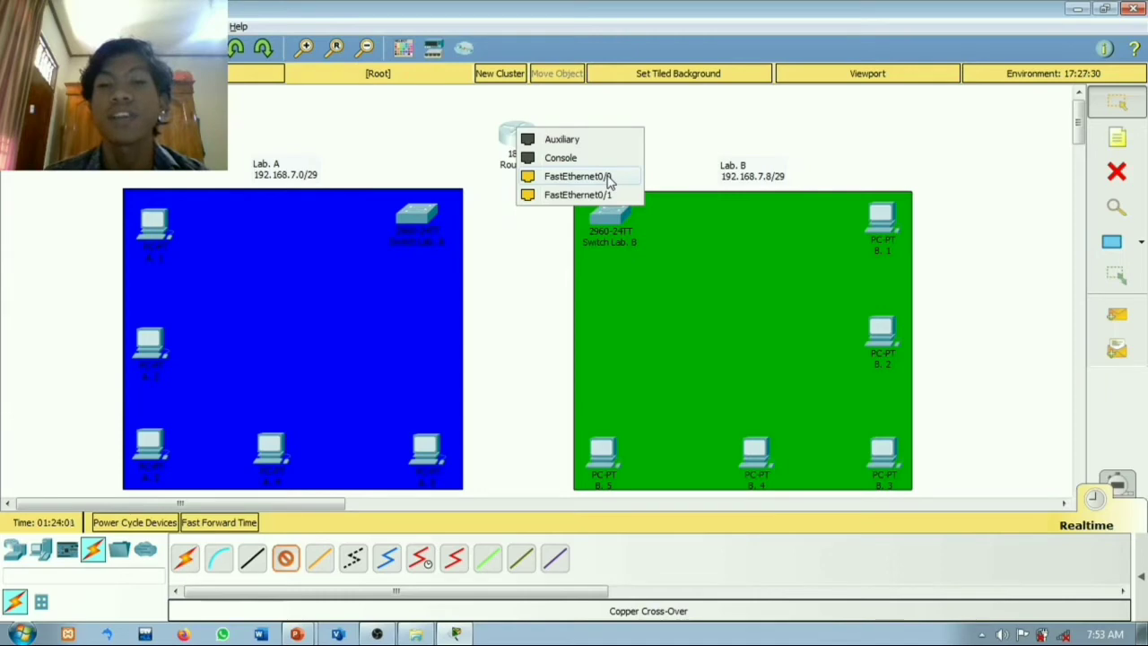
{"action": "left_click", "coordinate": [607, 177]}
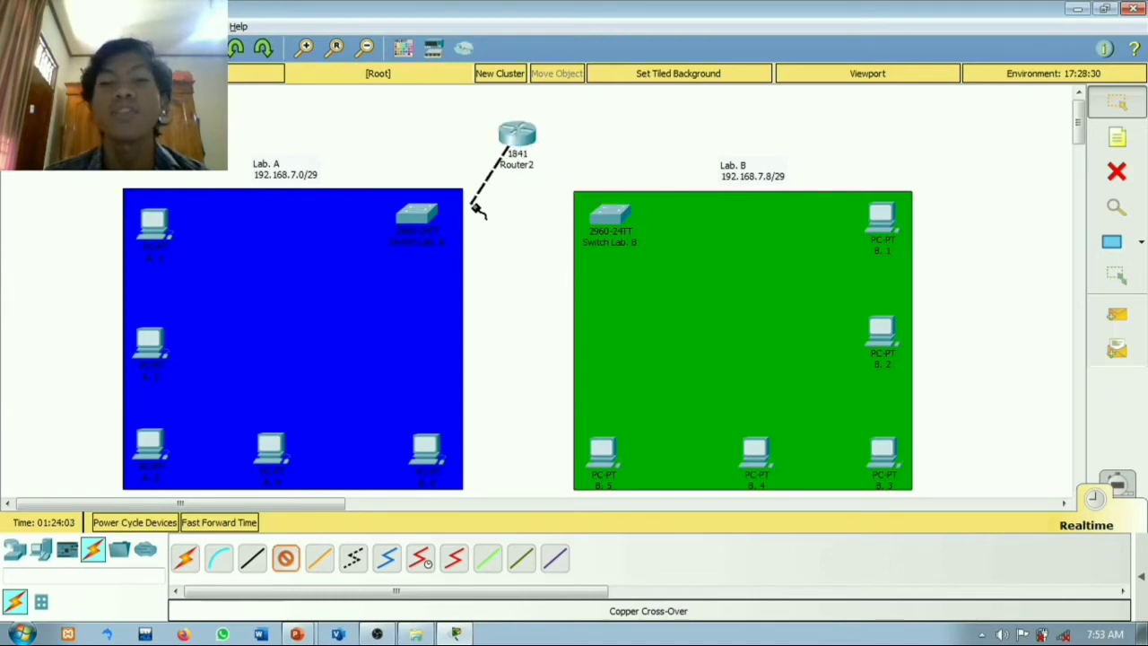
{"action": "left_click", "coordinate": [415, 213]}
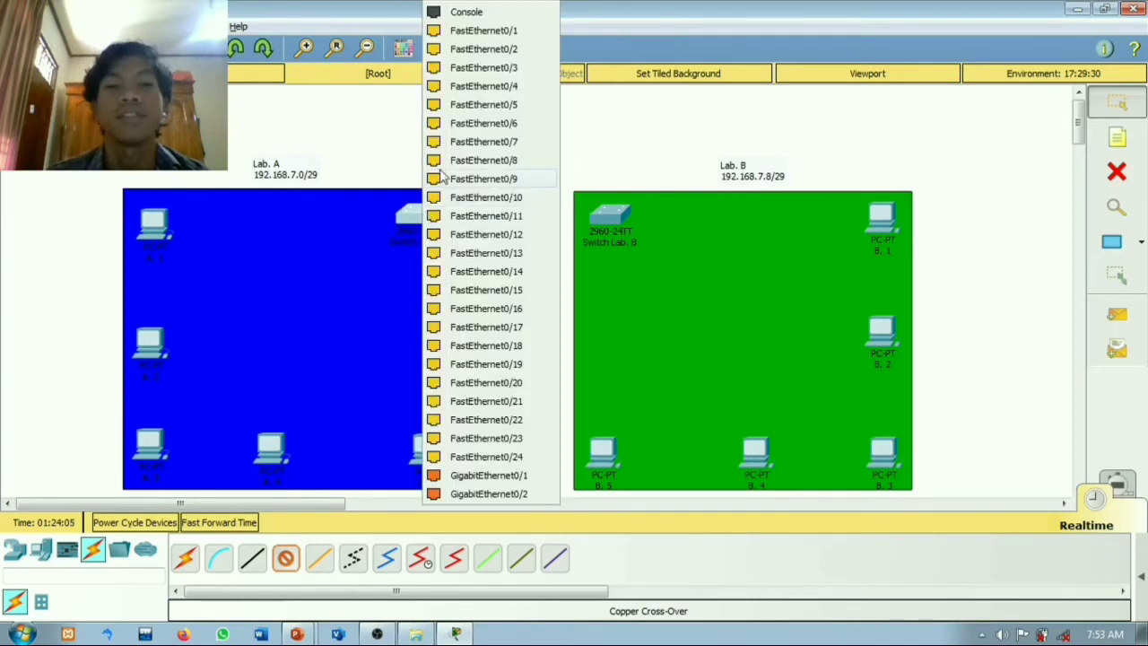
{"action": "left_click", "coordinate": [516, 32]}
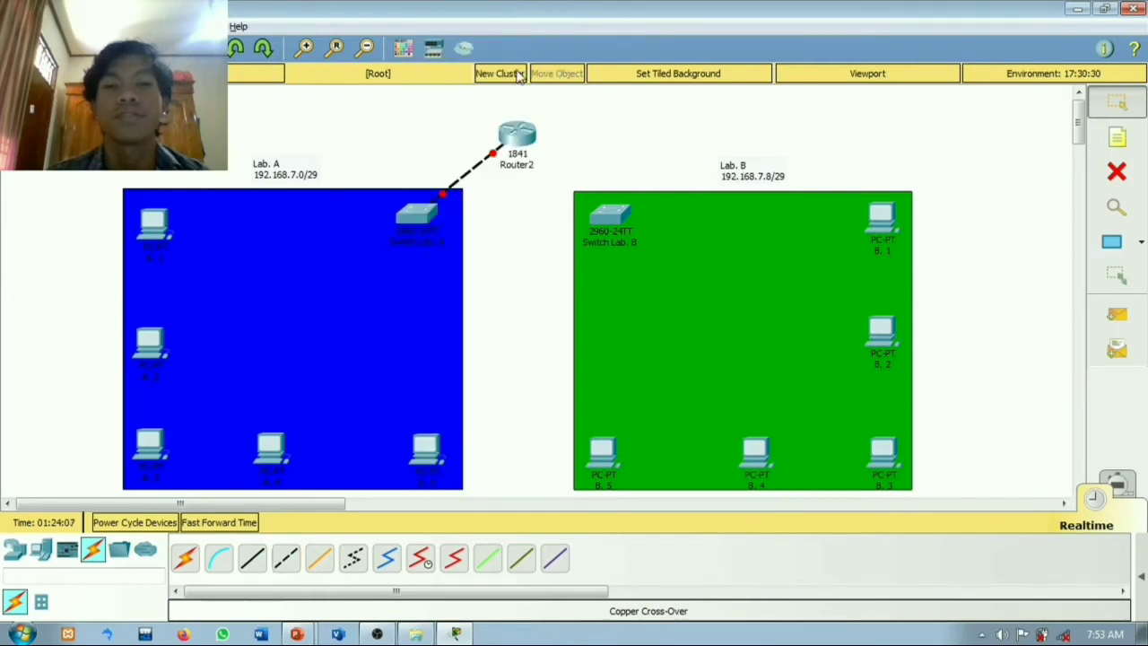
Step: Connect the router's FastEthernet0/1 to FastEthernet0/1 on the Lab. B switch with a copper cross-over cable
{"action": "left_click", "coordinate": [284, 561]}
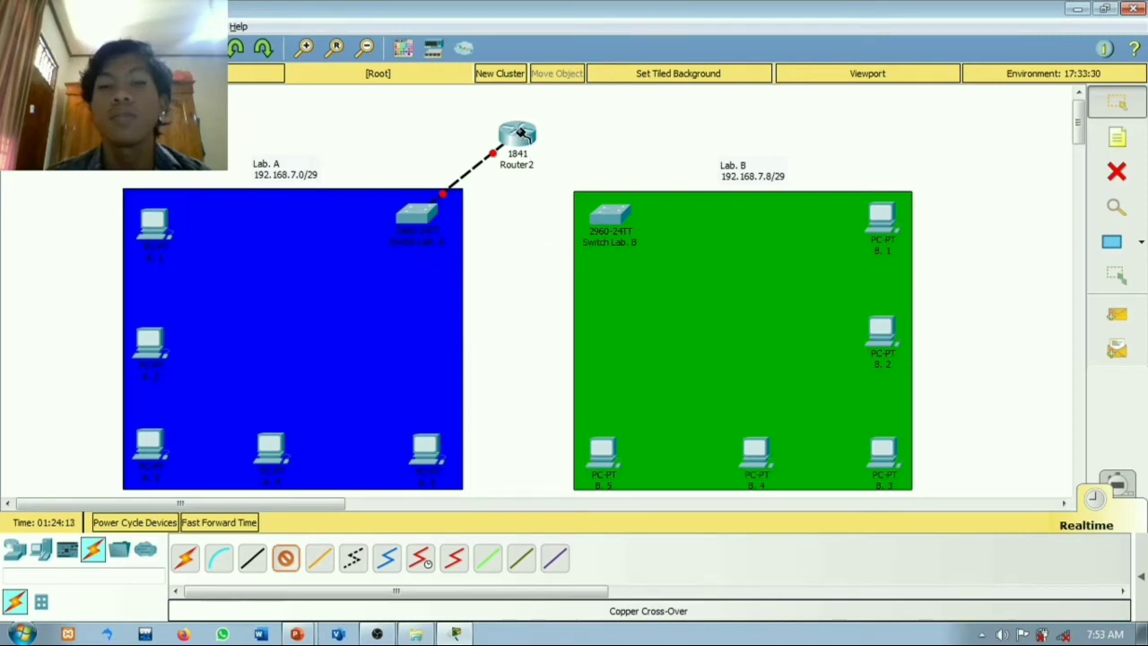
{"action": "left_click", "coordinate": [520, 132]}
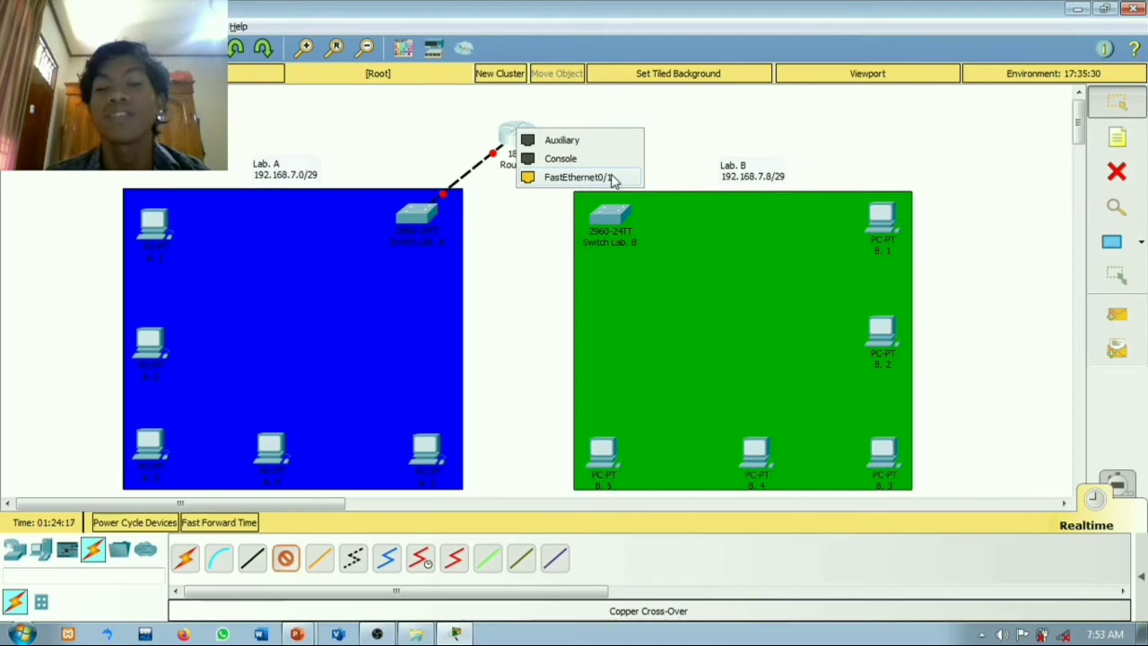
{"action": "left_click", "coordinate": [576, 177]}
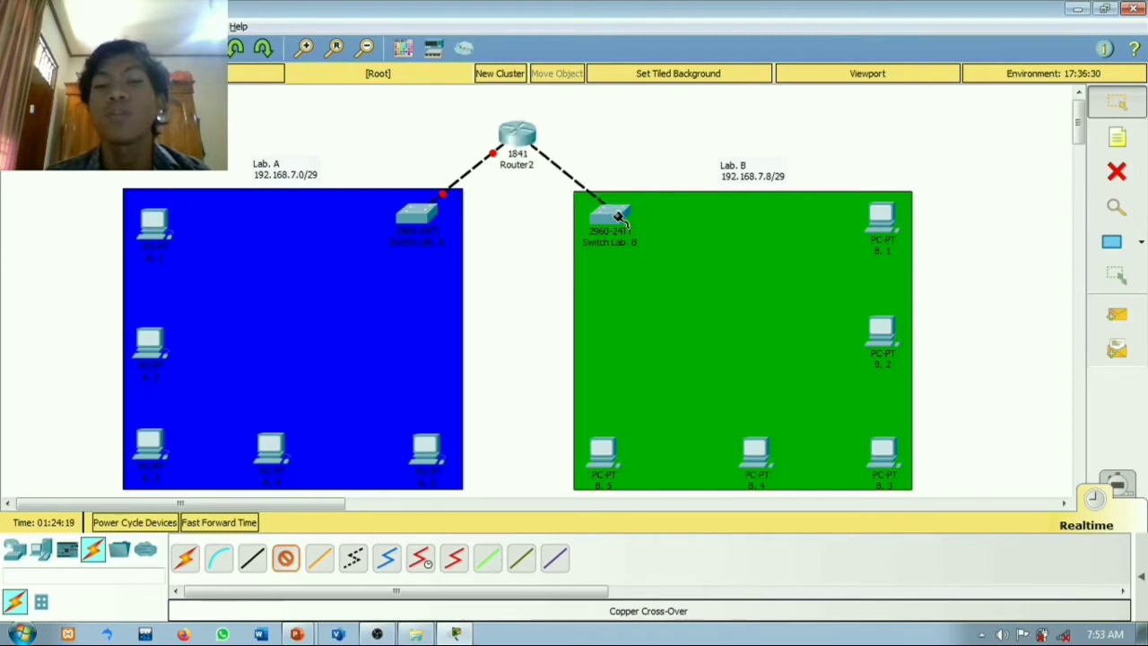
{"action": "left_click", "coordinate": [617, 216]}
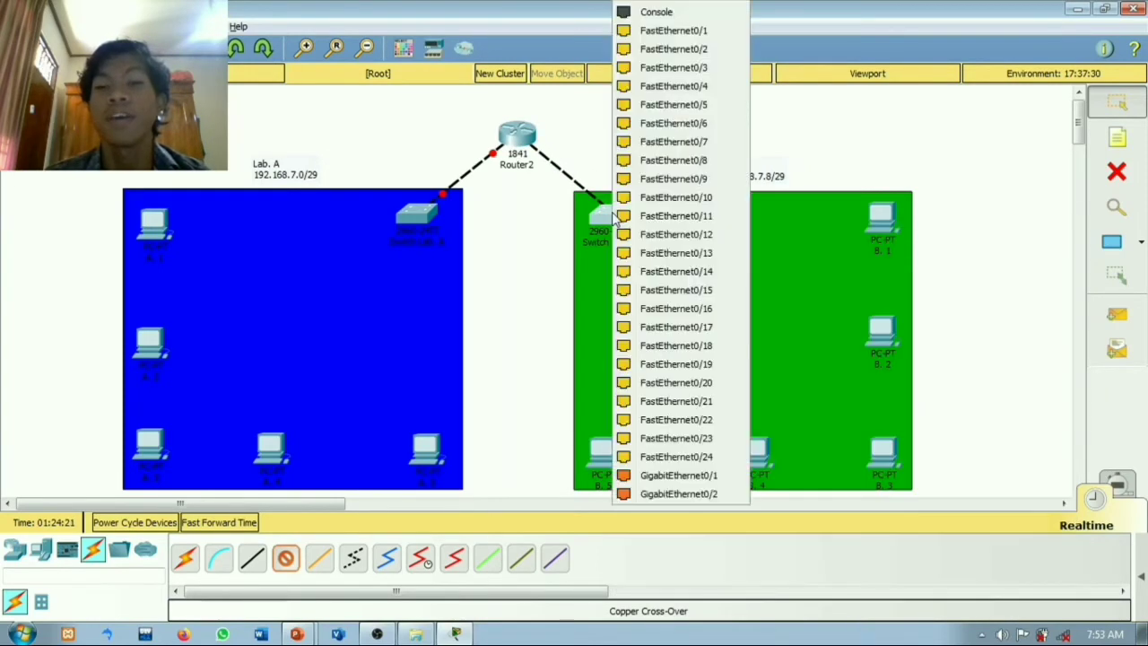
{"action": "left_click", "coordinate": [682, 31]}
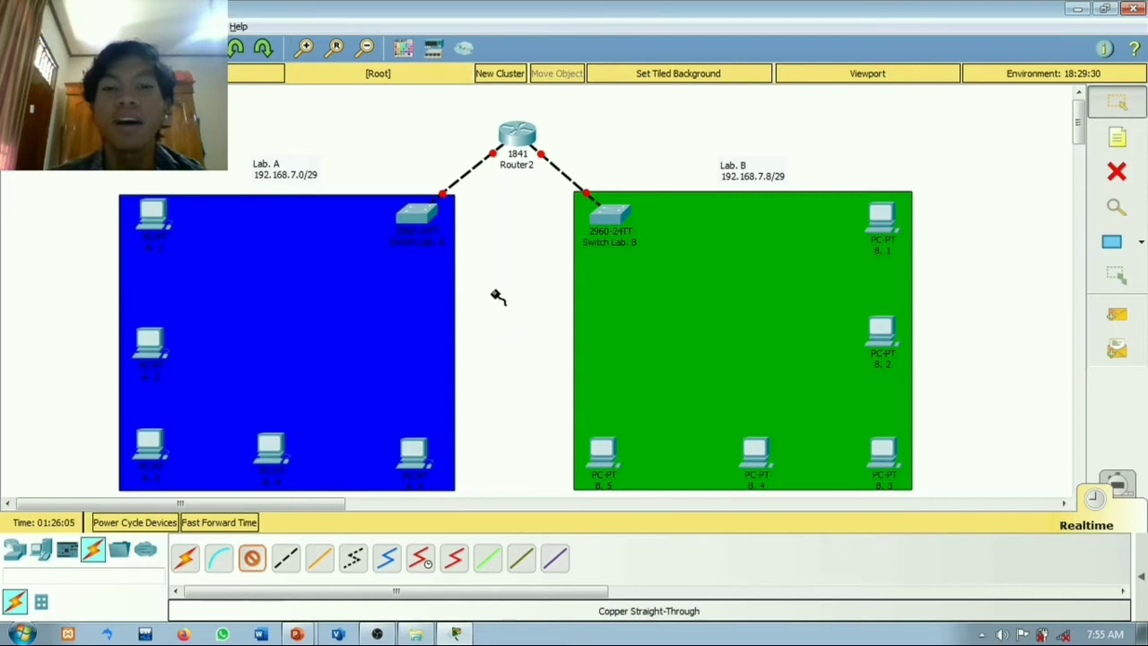
Step: Connect Lab. A switch ports FastEthernet0/2 and FastEthernet0/3 to FastEthernet0 on PCs A. 1 and A. 2 with copper straight-through cables
{"action": "left_click", "coordinate": [410, 223]}
{"action": "left_click", "coordinate": [507, 31]}
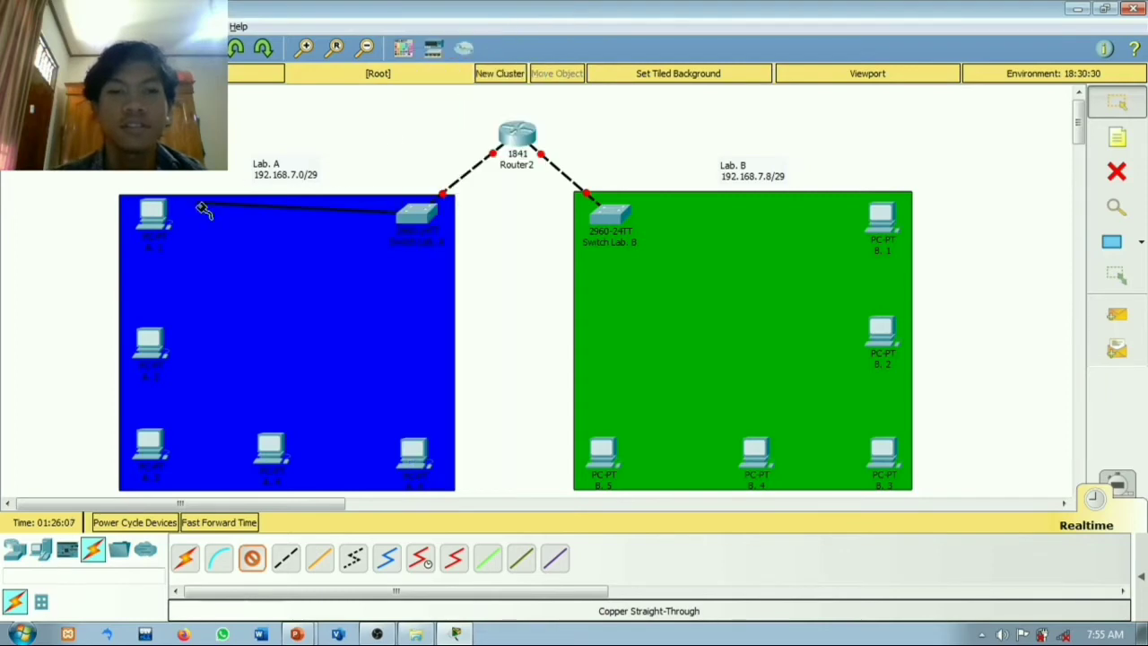
{"action": "left_click", "coordinate": [153, 221]}
{"action": "left_click", "coordinate": [236, 281]}
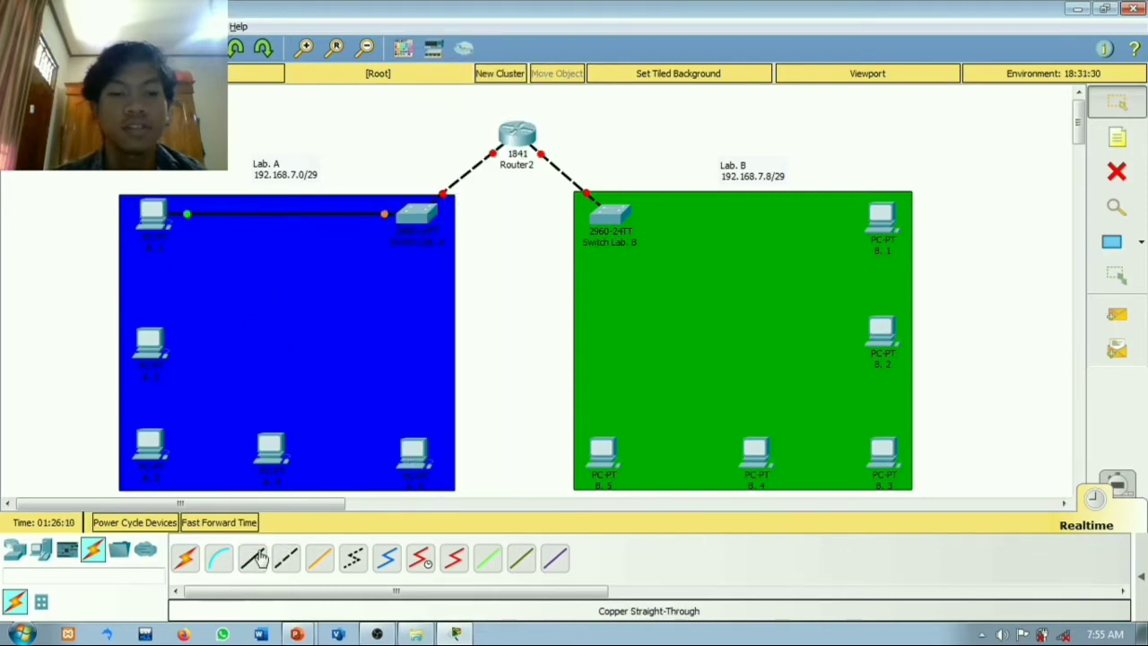
{"action": "left_click", "coordinate": [428, 215]}
{"action": "left_click", "coordinate": [489, 53]}
{"action": "left_click", "coordinate": [152, 339]}
{"action": "left_click", "coordinate": [206, 413]}
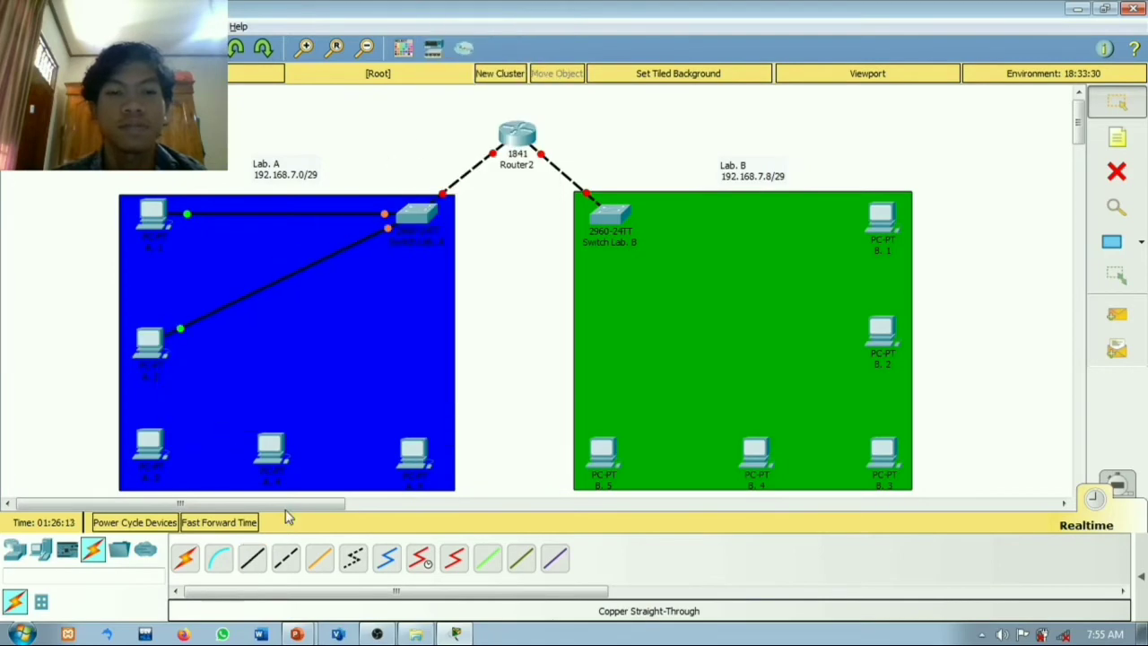
Step: Connect Lab. A switch ports FastEthernet0/4 and FastEthernet0/5 to FastEthernet0 on PCs A. 3 and A. 4 with copper straight-through cables
{"action": "left_click", "coordinate": [414, 220]}
{"action": "left_click", "coordinate": [166, 439]}
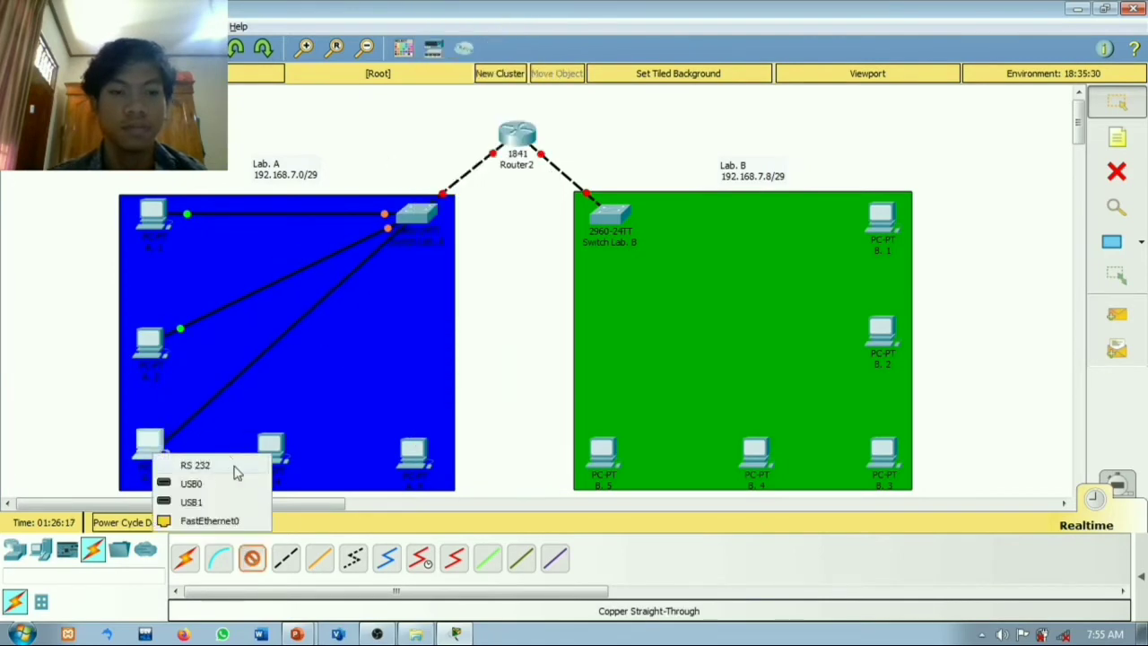
{"action": "left_click", "coordinate": [241, 522]}
{"action": "left_click", "coordinate": [285, 558]}
{"action": "left_click", "coordinate": [415, 219]}
{"action": "left_click", "coordinate": [453, 245]}
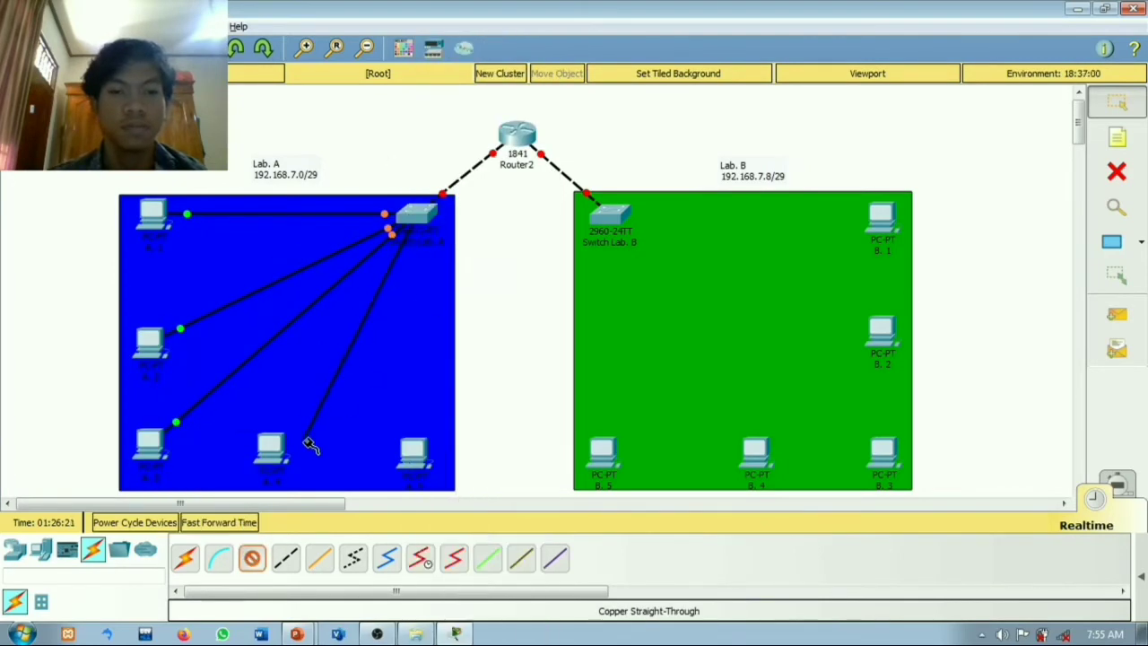
{"action": "left_click", "coordinate": [273, 448]}
{"action": "left_click", "coordinate": [332, 510]}
Step: Connect FastEthernet0/6 on the Lab. A switch to FastEthernet0 on PC A. 5 with a copper straight-through cable
{"action": "left_click", "coordinate": [415, 224]}
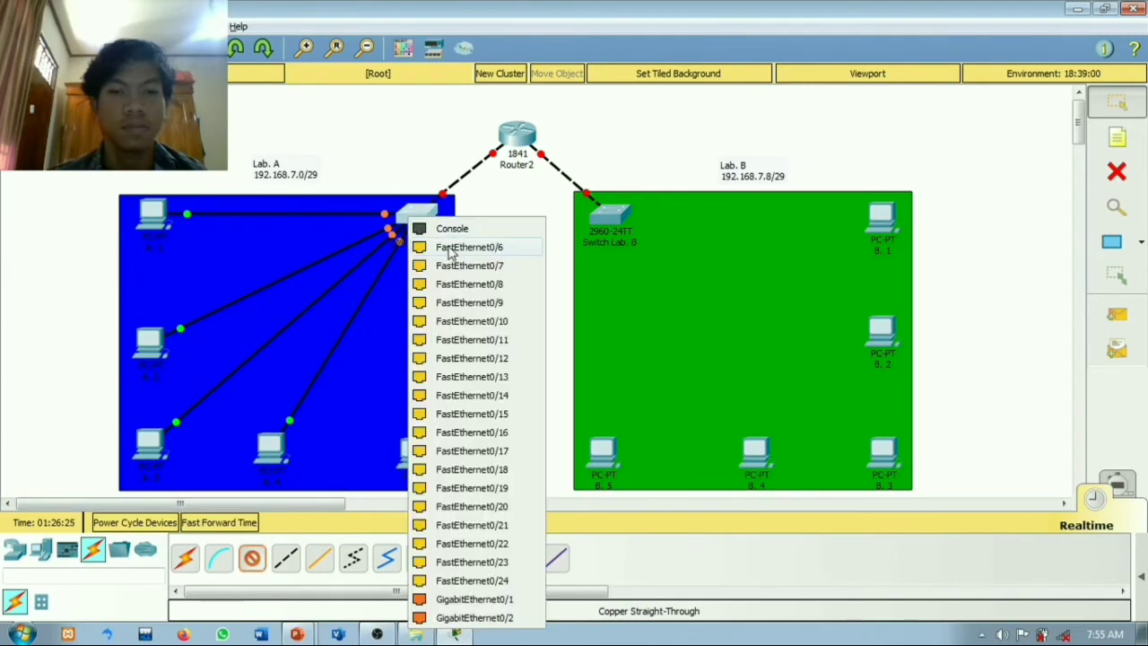
{"action": "left_click", "coordinate": [452, 245]}
{"action": "left_click", "coordinate": [418, 453]}
{"action": "left_click", "coordinate": [475, 515]}
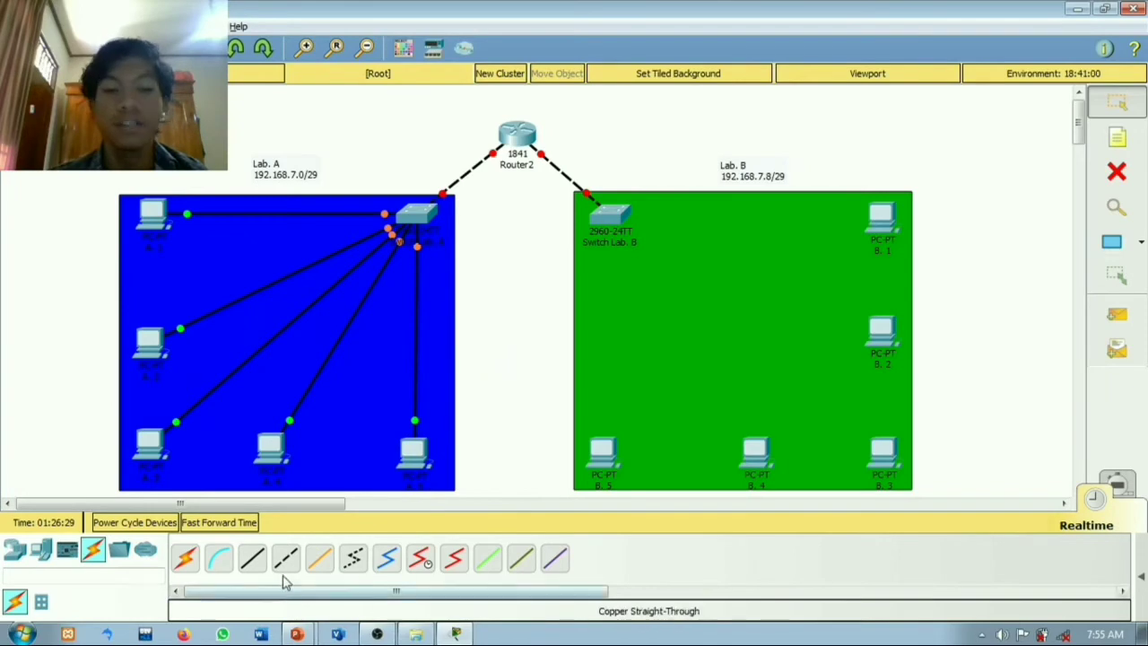
Step: Connect FastEthernet0/2 on the Lab. B switch to FastEthernet0 on PC B. 1 with a copper straight-through cable
{"action": "left_click", "coordinate": [252, 558]}
{"action": "left_click", "coordinate": [599, 233]}
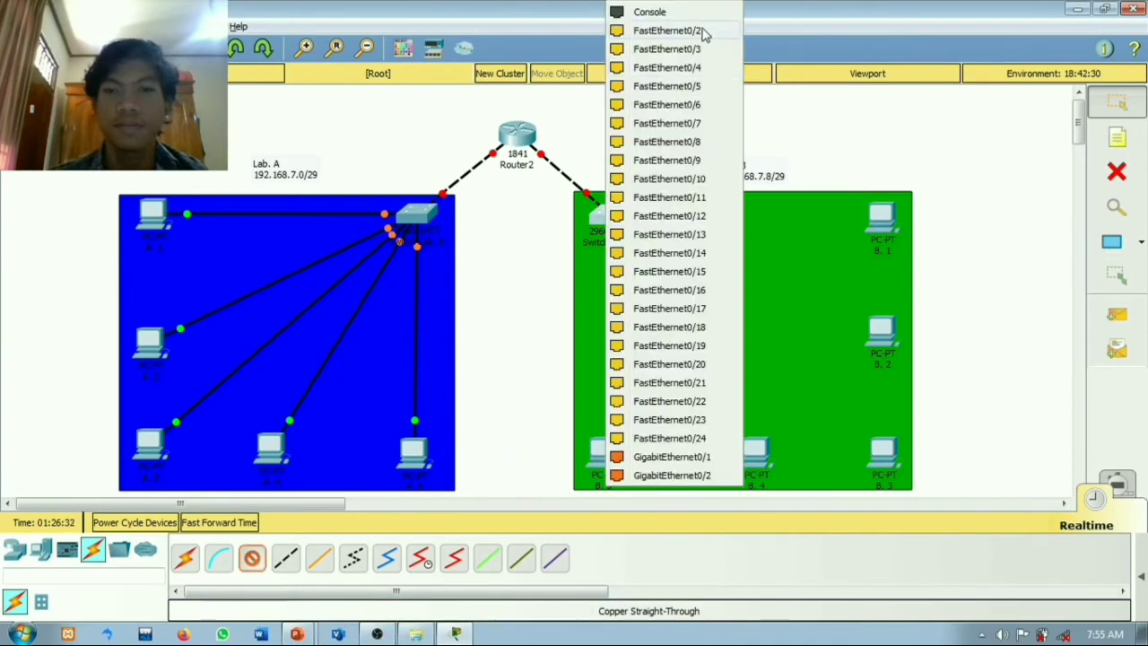
{"action": "left_click", "coordinate": [690, 30]}
{"action": "left_click", "coordinate": [881, 215]}
{"action": "left_click", "coordinate": [924, 279]}
Step: Connect FastEthernet0/3 on the Lab. B switch to FastEthernet0 on PC B. 2 with a copper straight-through cable
{"action": "left_click", "coordinate": [252, 558]}
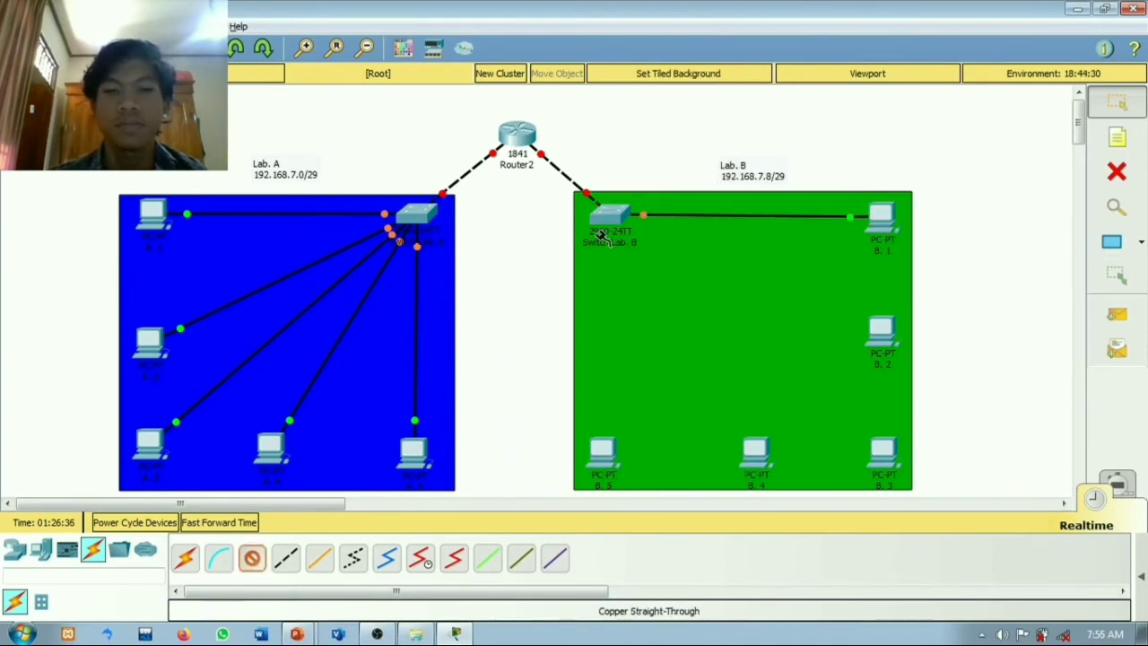
{"action": "left_click", "coordinate": [605, 219]}
{"action": "left_click", "coordinate": [721, 63]}
{"action": "left_click", "coordinate": [876, 350]}
{"action": "left_click", "coordinate": [936, 410]}
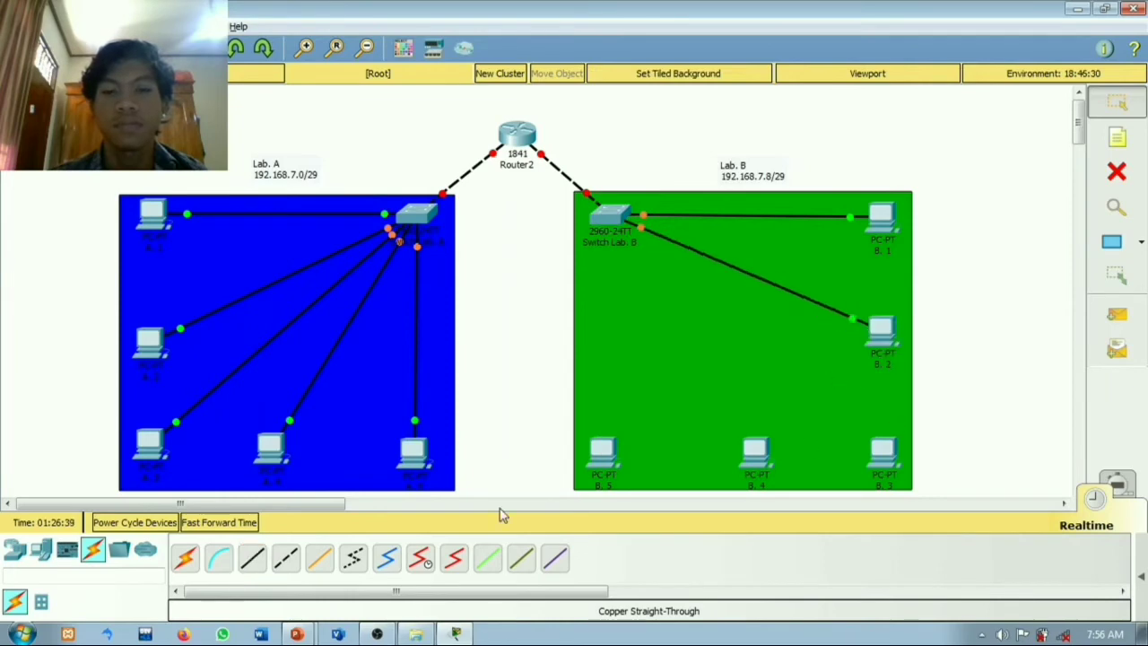
Step: Connect FastEthernet0/4 on the Lab. B switch to FastEthernet0 on PC B. 3 with a copper straight-through cable
{"action": "left_click", "coordinate": [252, 558]}
{"action": "left_click", "coordinate": [608, 220]}
{"action": "left_click", "coordinate": [665, 90]}
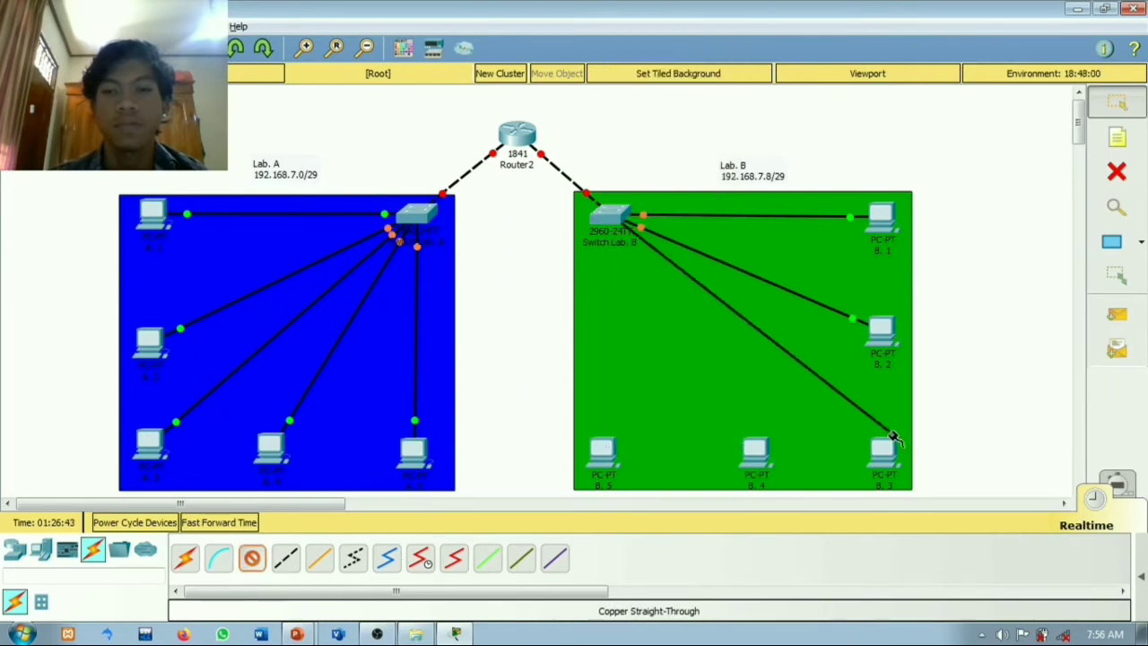
{"action": "left_click", "coordinate": [882, 452]}
{"action": "left_click", "coordinate": [932, 522]}
Step: Connect a free FastEthernet port on the Lab. B switch to FastEthernet0 on PC B. 4 with a copper straight-through cable
{"action": "left_click", "coordinate": [252, 558]}
{"action": "left_click", "coordinate": [606, 219]}
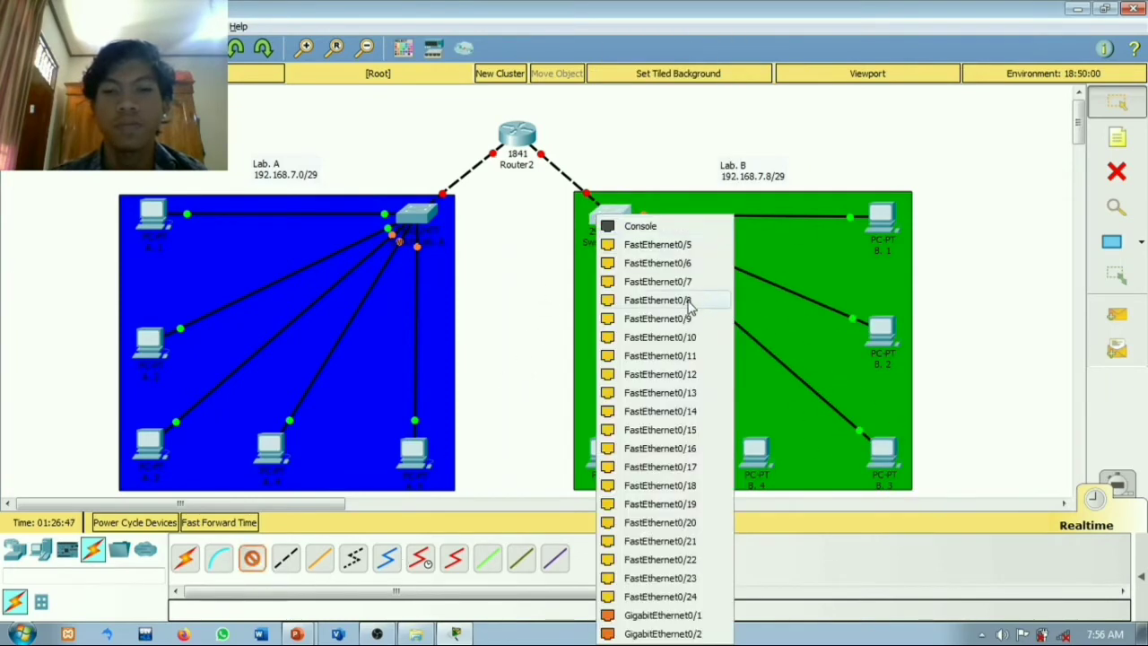
{"action": "left_click", "coordinate": [687, 299]}
{"action": "left_click", "coordinate": [753, 451]}
{"action": "left_click", "coordinate": [820, 516]}
Step: Connect another free FastEthernet port on the Lab. B switch to FastEthernet0 on PC B. 5 with a copper straight-through cable
{"action": "left_click", "coordinate": [252, 558]}
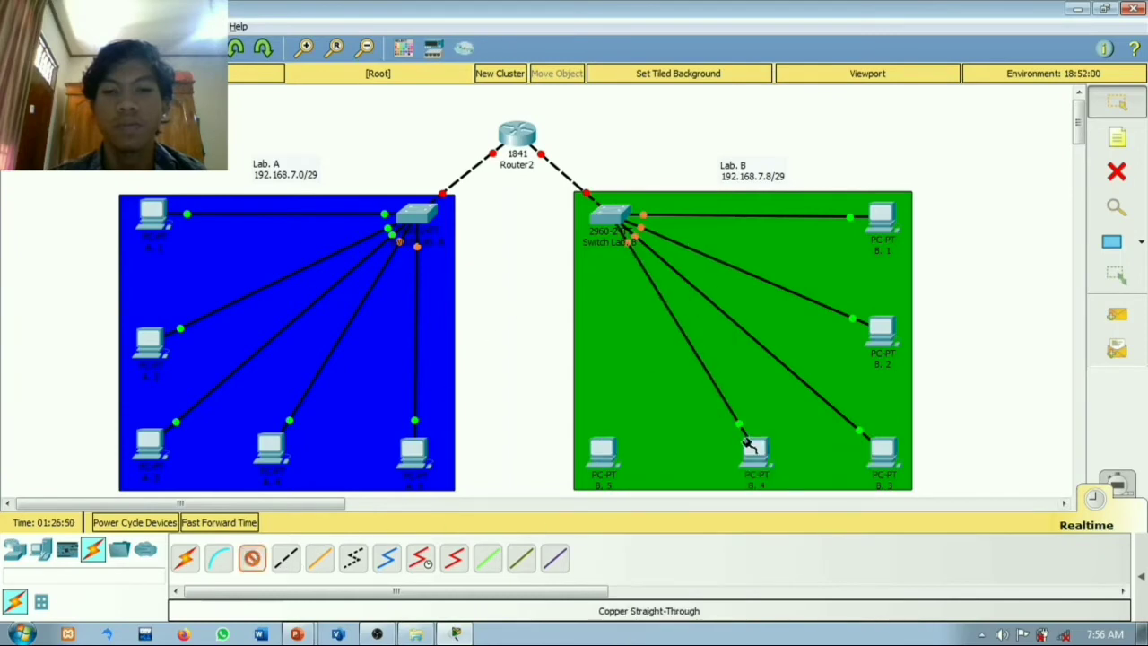
{"action": "left_click", "coordinate": [607, 217]}
{"action": "left_click", "coordinate": [672, 251]}
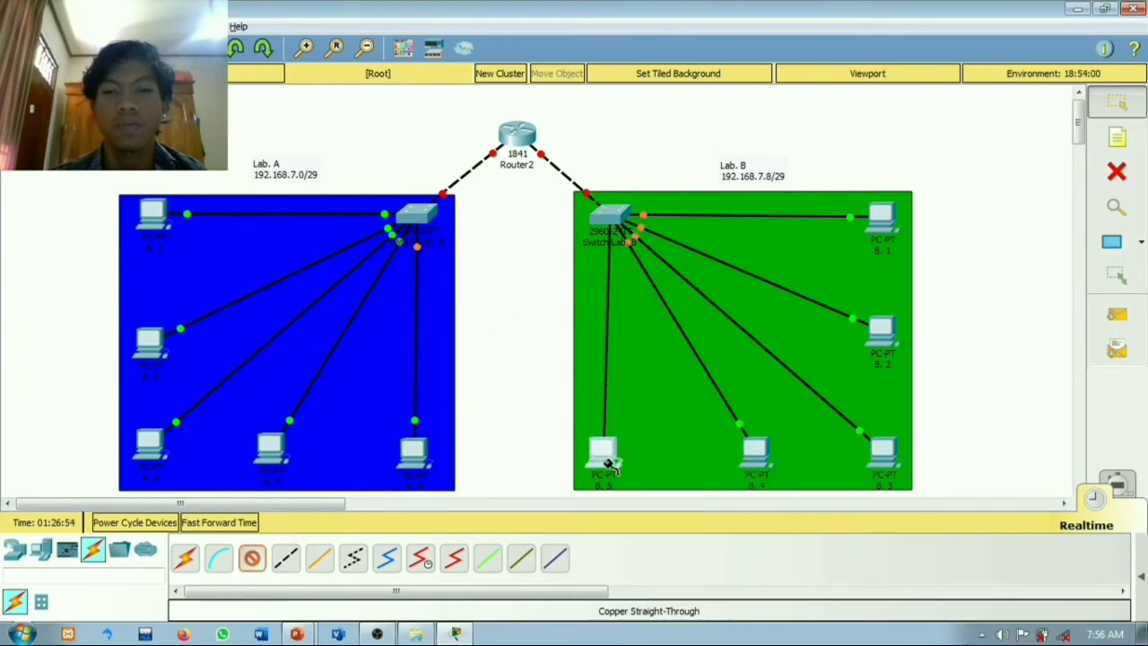
{"action": "left_click", "coordinate": [610, 457]}
{"action": "left_click", "coordinate": [668, 523]}
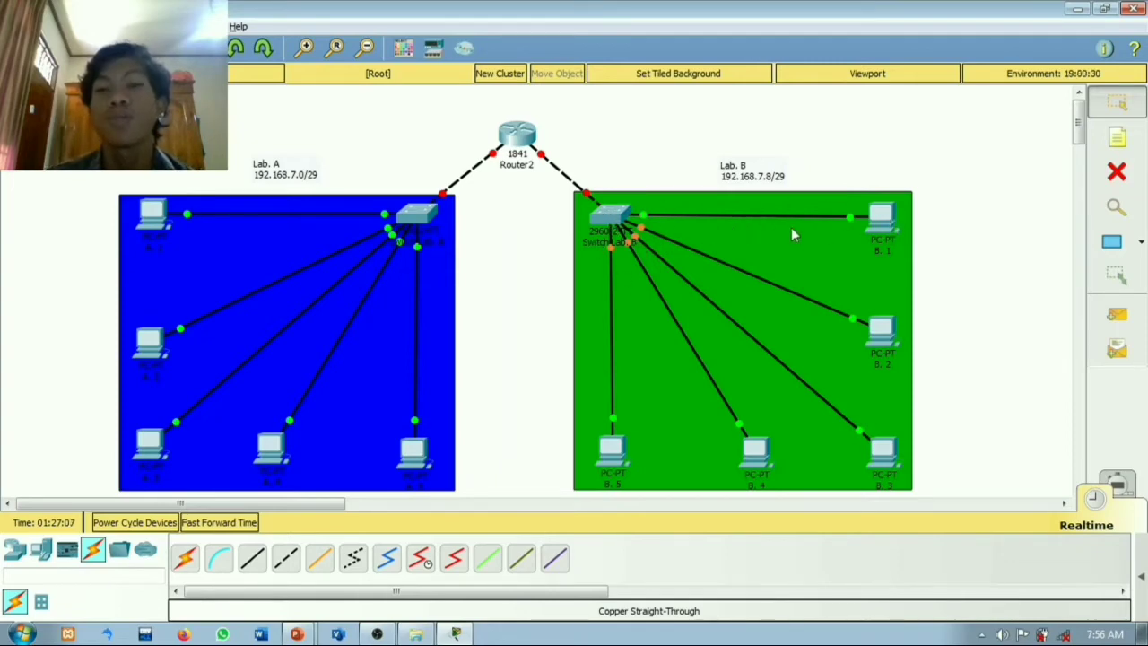
{"action": "mouse_move", "coordinate": [745, 218]}
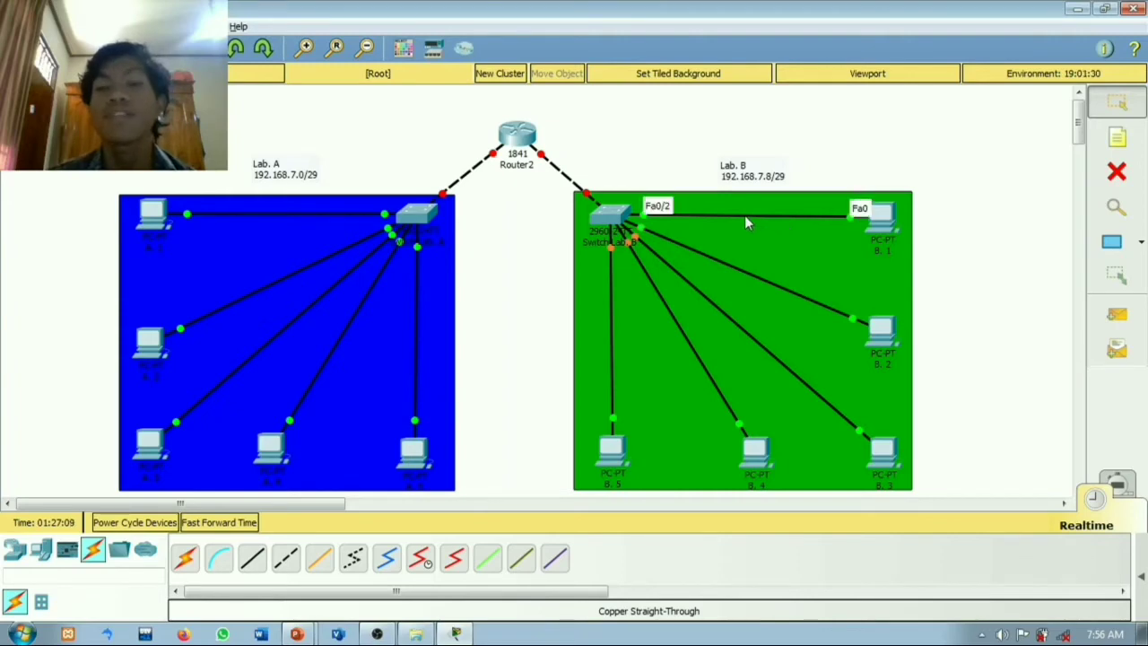
{"action": "left_click", "coordinate": [252, 565]}
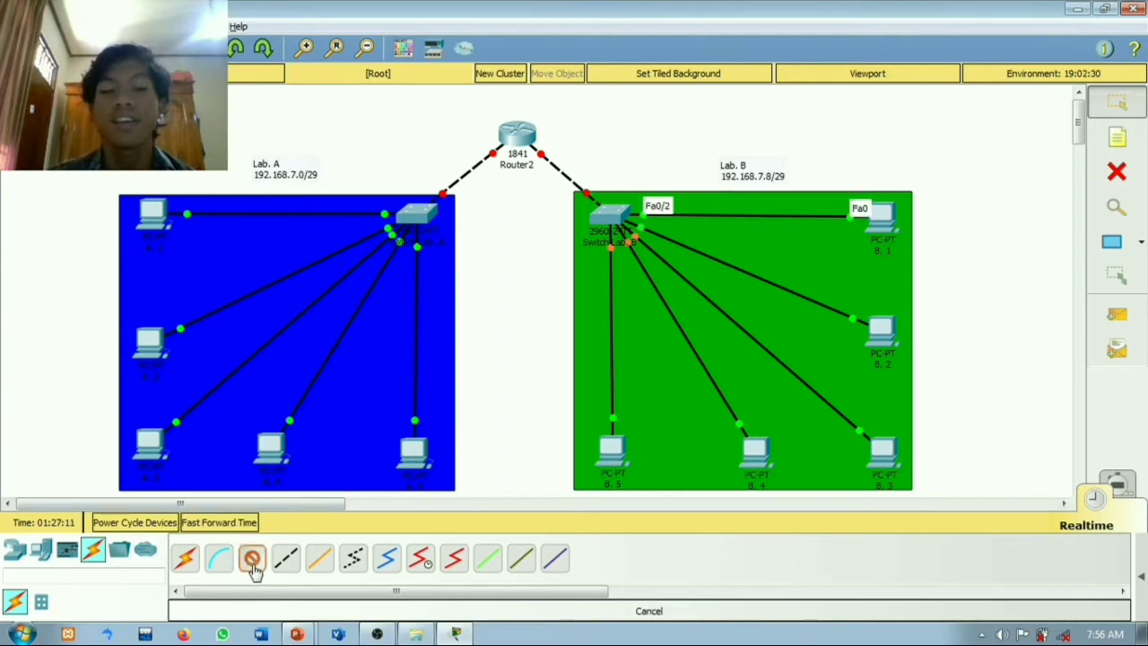
{"action": "left_click", "coordinate": [251, 565]}
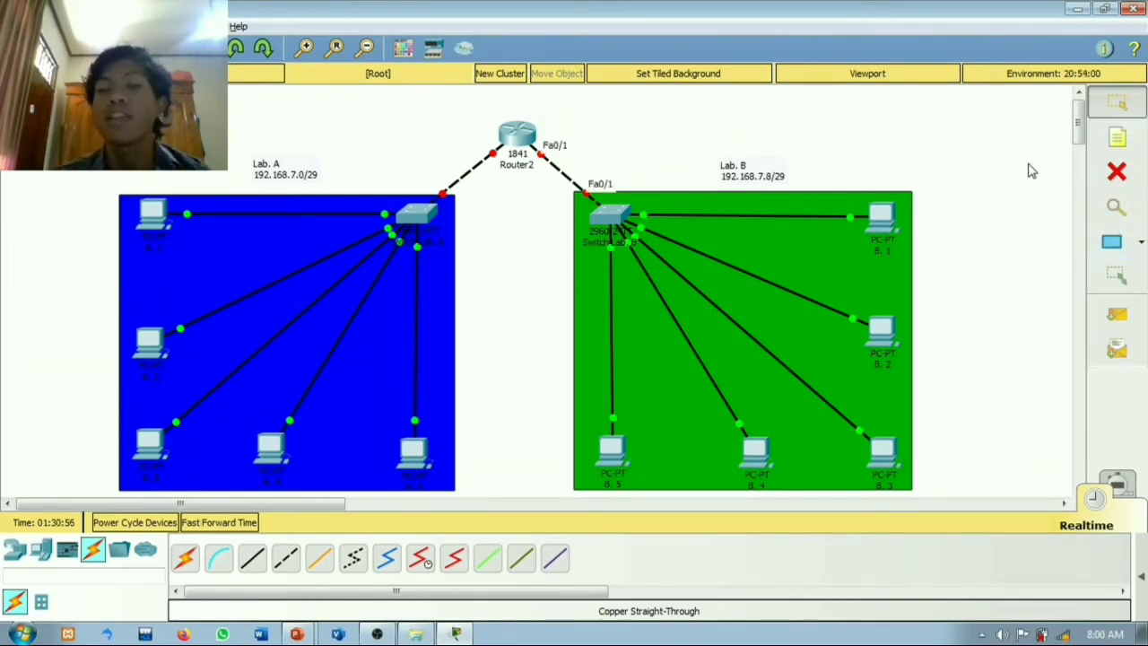
Step: Place a note reading 192.168.7.1 beside the cable between the router and the Lab. A switch
{"action": "left_click", "coordinate": [1118, 139]}
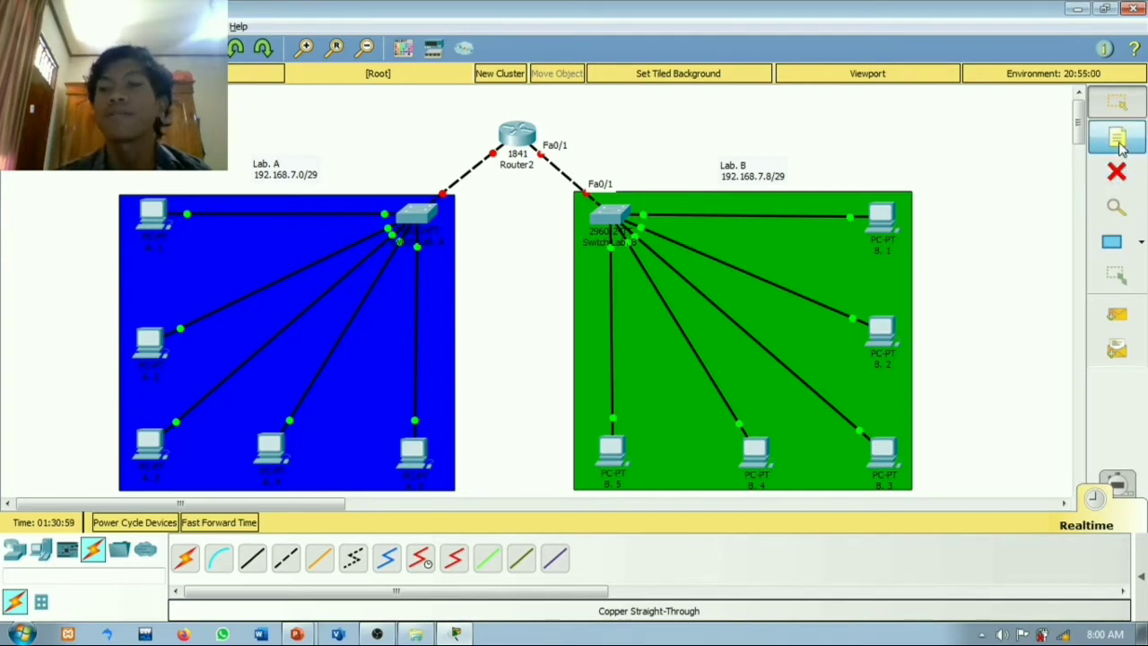
{"action": "left_click", "coordinate": [443, 162]}
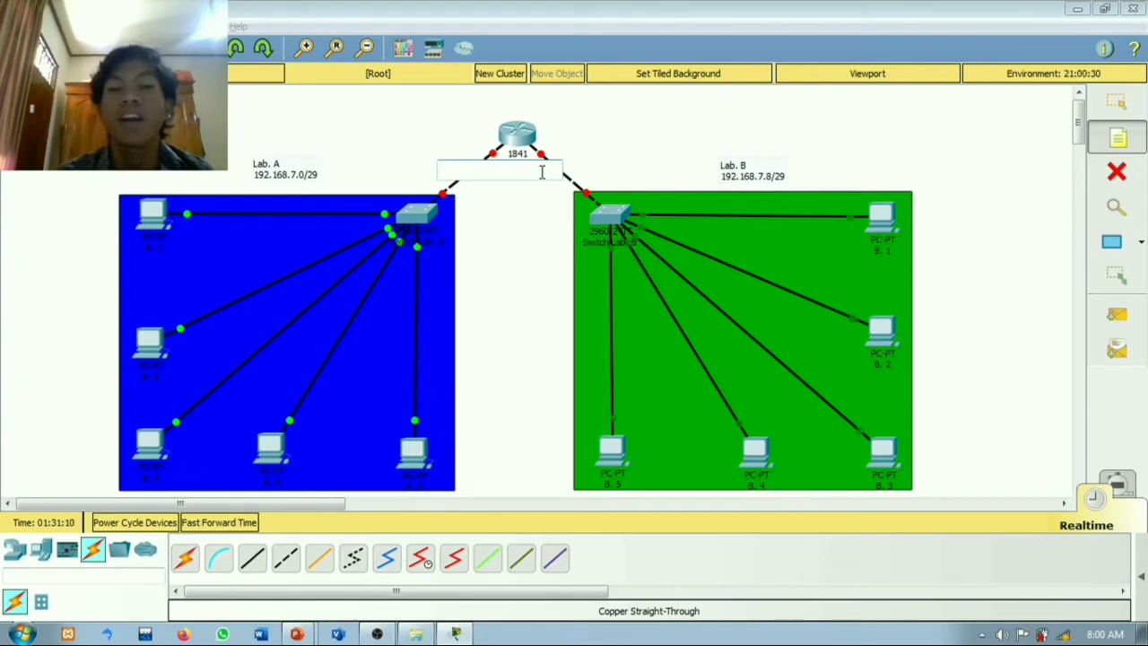
{"action": "type", "text": "192"}
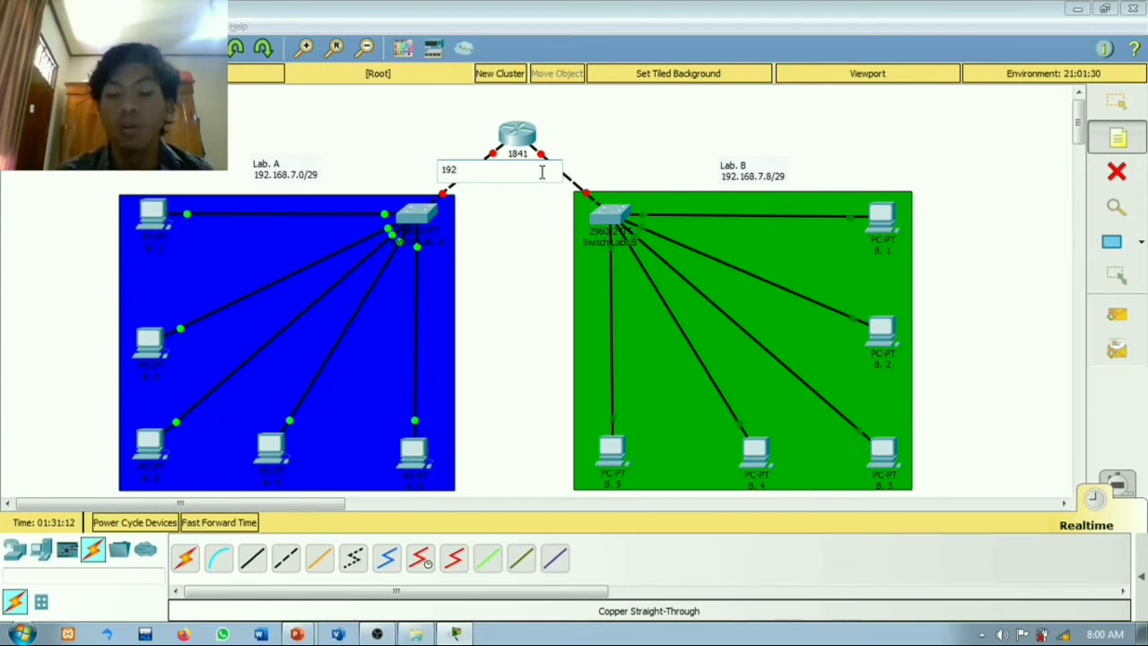
{"action": "type", "text": ".168.7.1"}
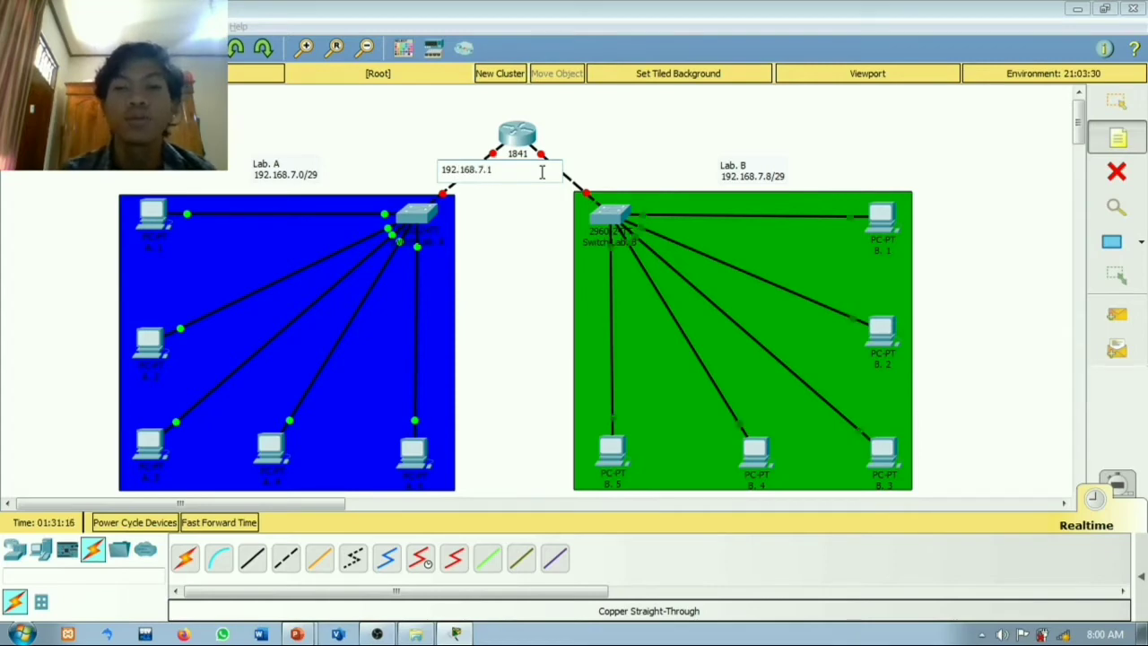
Step: Place a note reading 192.168.7.8 beside the router's Lab. B cable and move both address notes close to the router's ports
{"action": "left_click", "coordinate": [609, 156]}
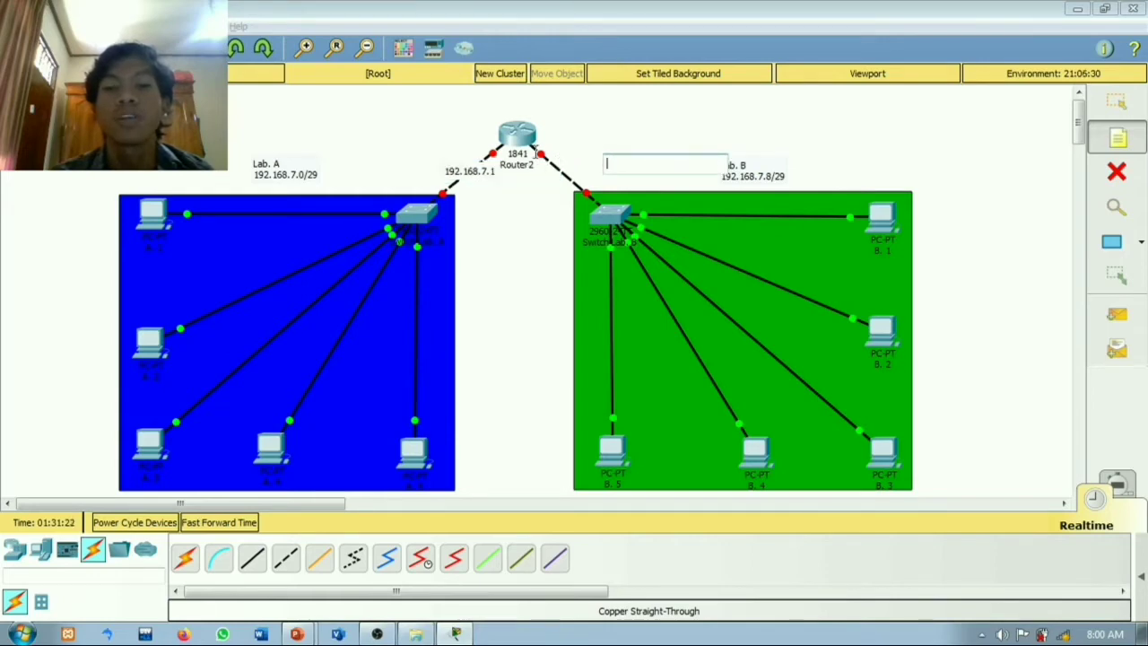
{"action": "left_click", "coordinate": [552, 170]}
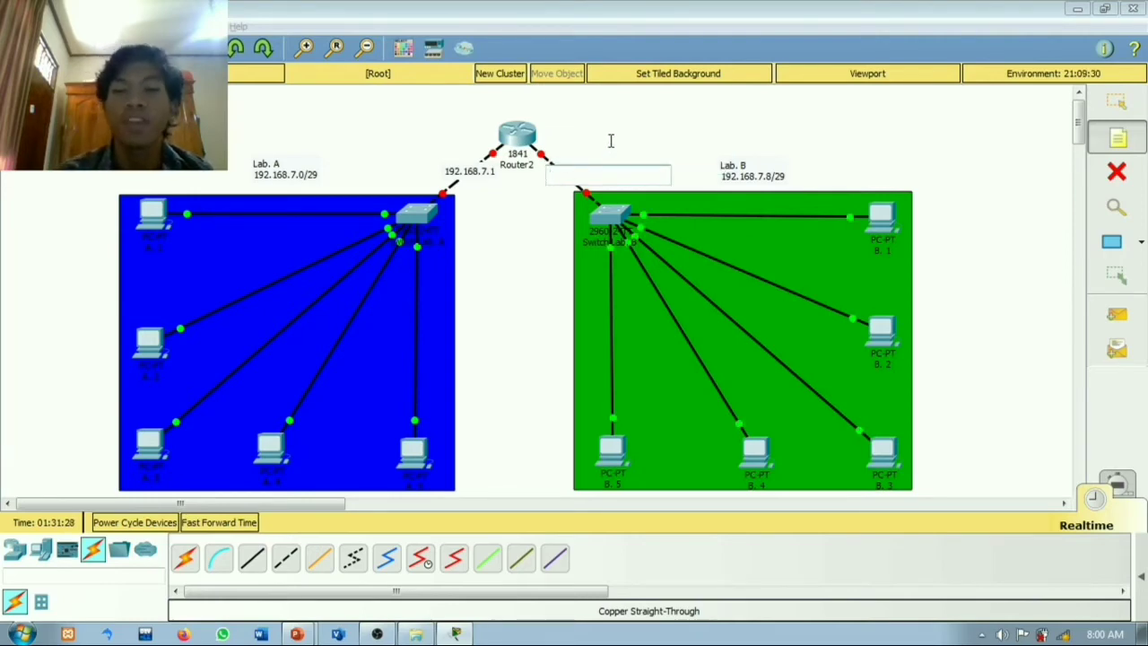
{"action": "type", "text": "192.168"}
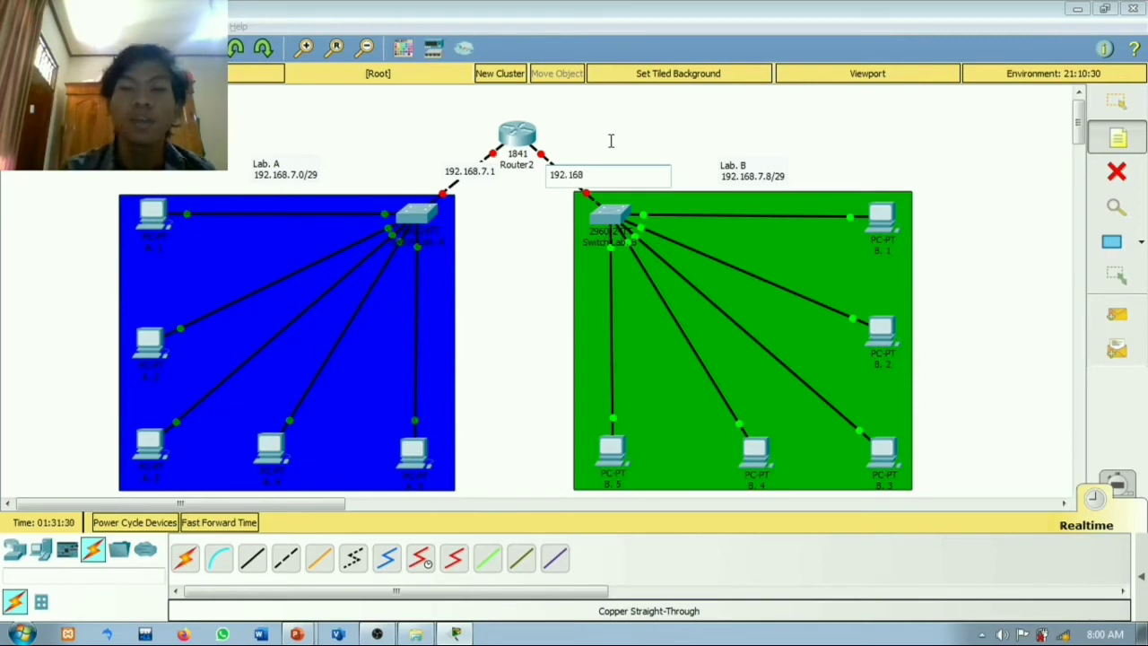
{"action": "type", "text": ".7.8"}
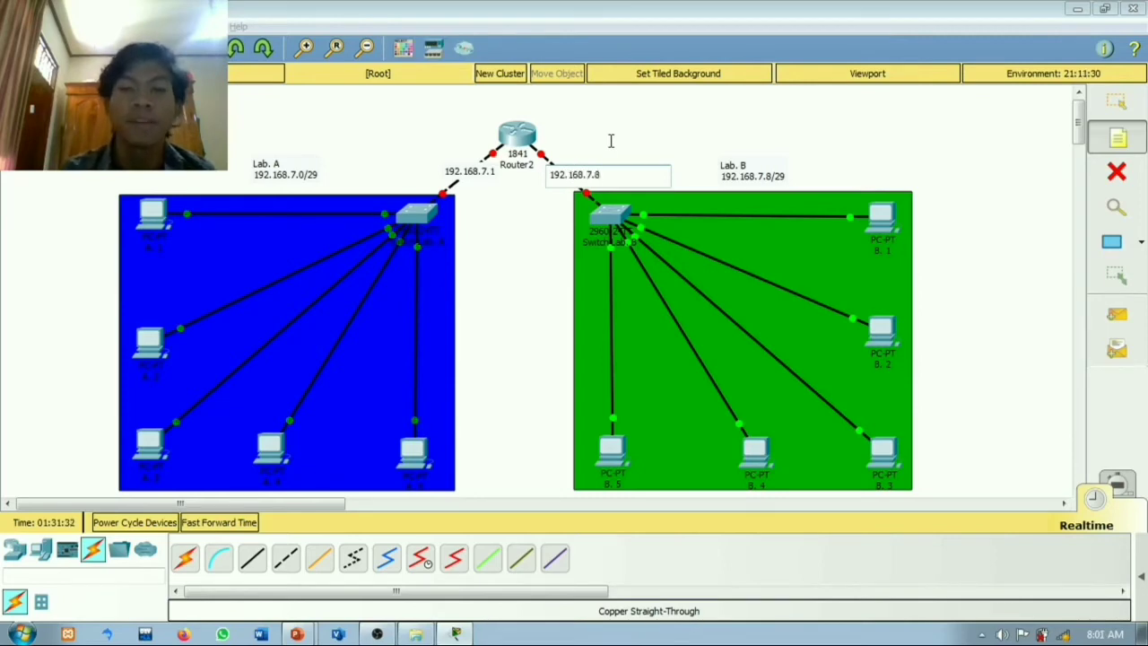
{"action": "left_click", "coordinate": [609, 141]}
{"action": "left_click_drag", "start_coordinate": [593, 189], "coordinate": [577, 150]}
{"action": "left_click_drag", "start_coordinate": [473, 172], "coordinate": [459, 154]}
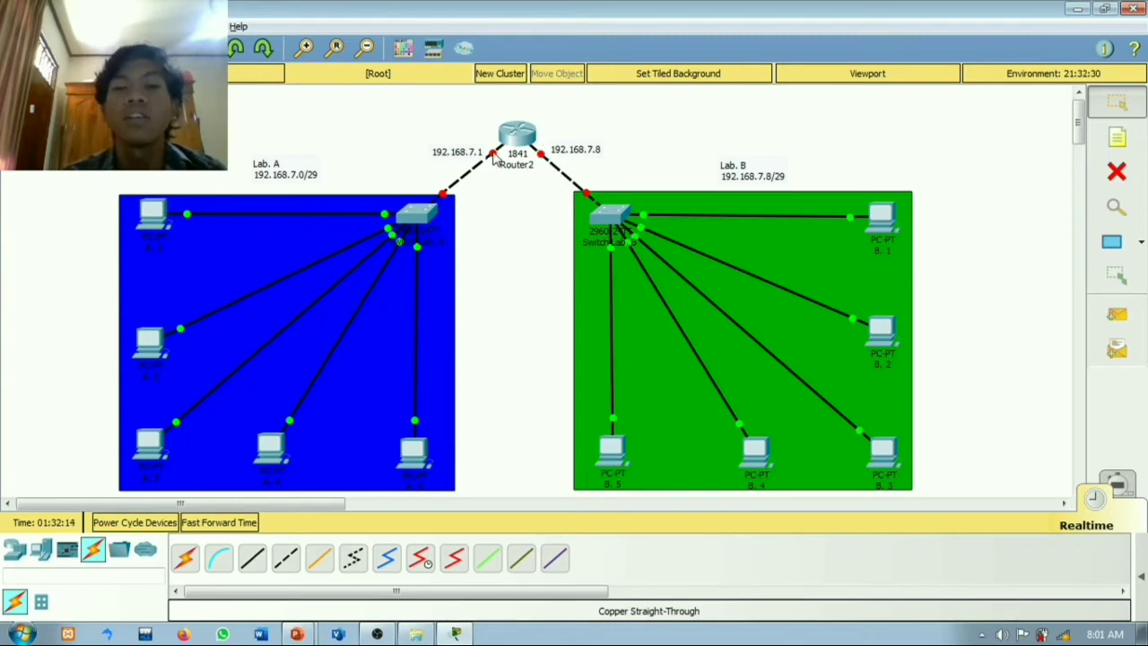
Step: Open the command line of Router2 and enter privileged mode with ena
{"action": "mouse_move", "coordinate": [495, 158]}
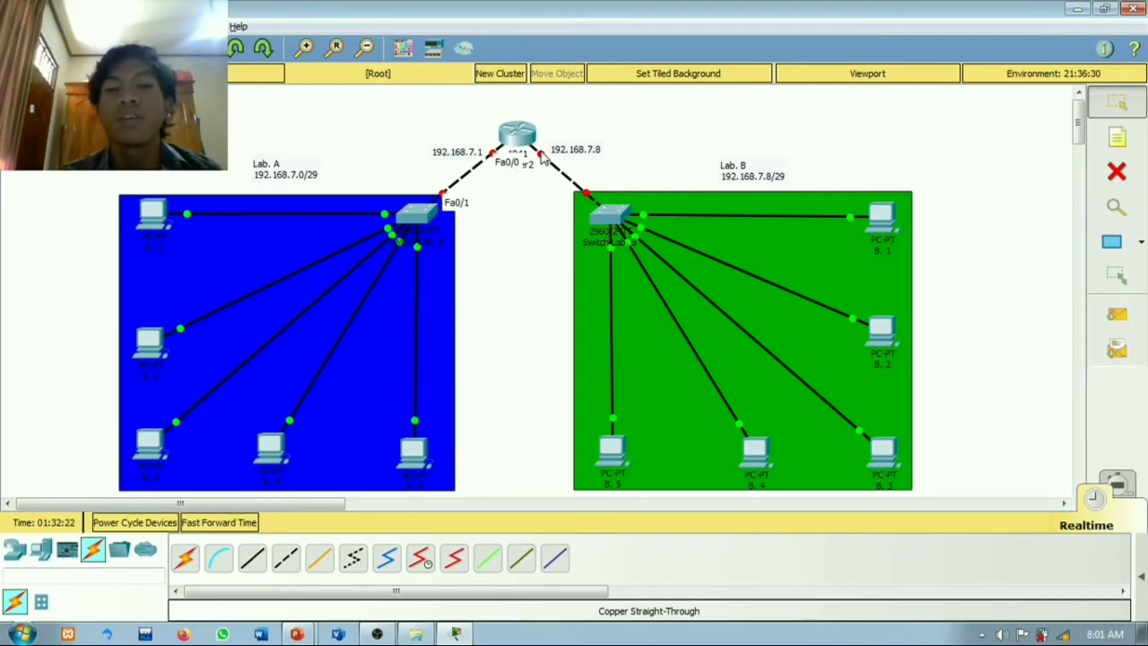
{"action": "left_click", "coordinate": [513, 132]}
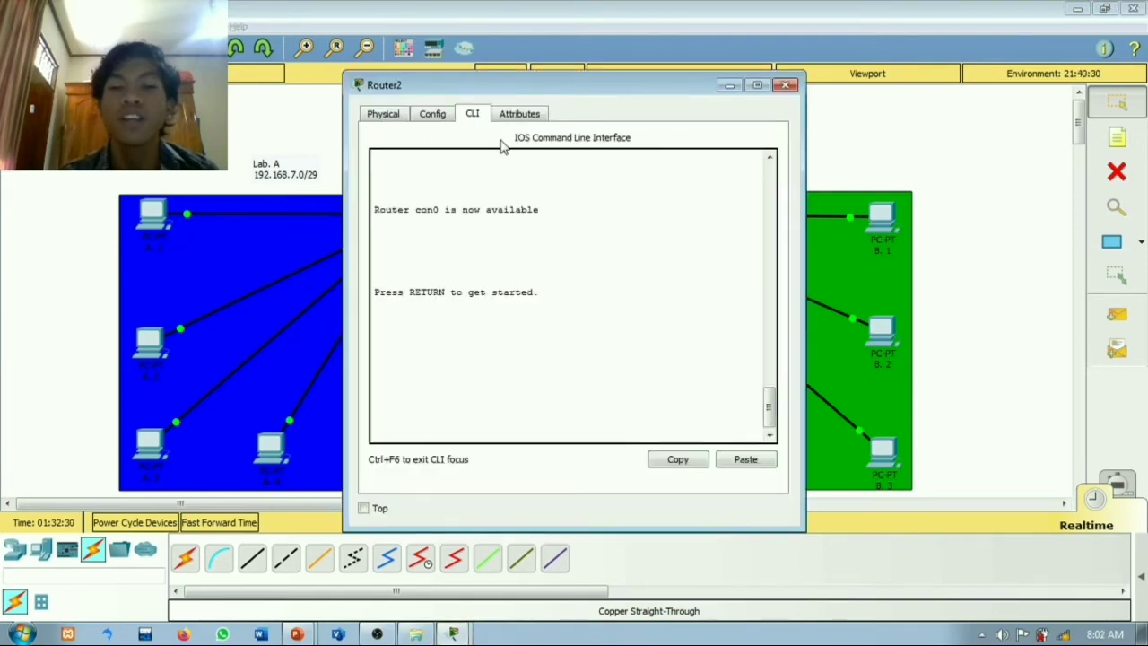
{"action": "key", "text": "Return"}
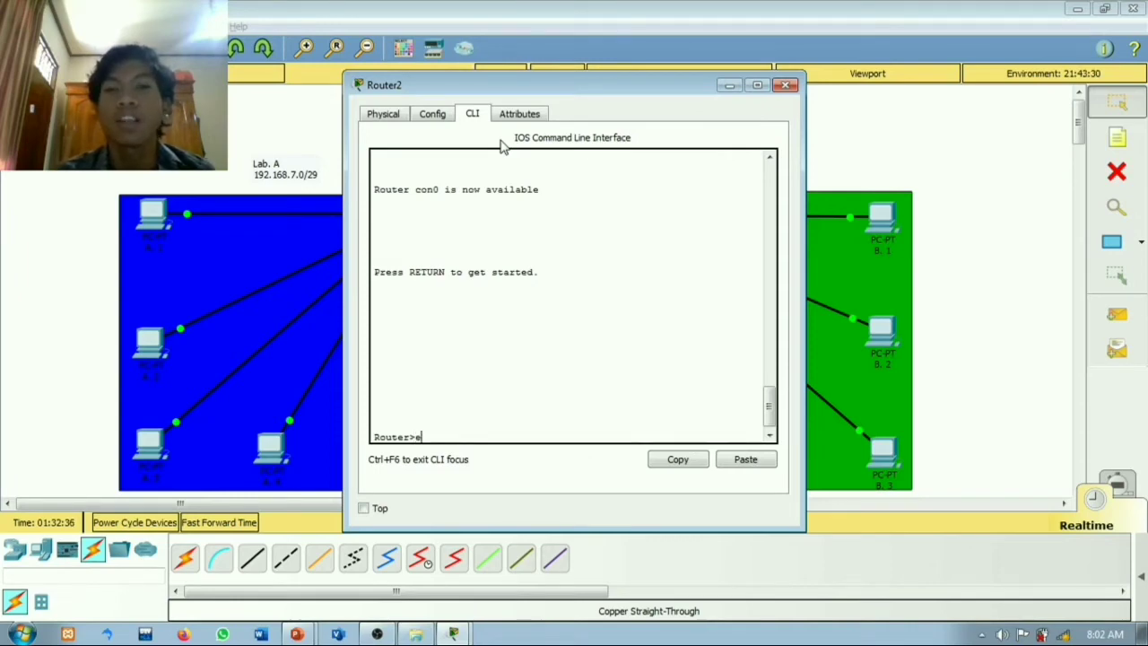
{"action": "type", "text": "ena"}
{"action": "key", "text": "Return"}
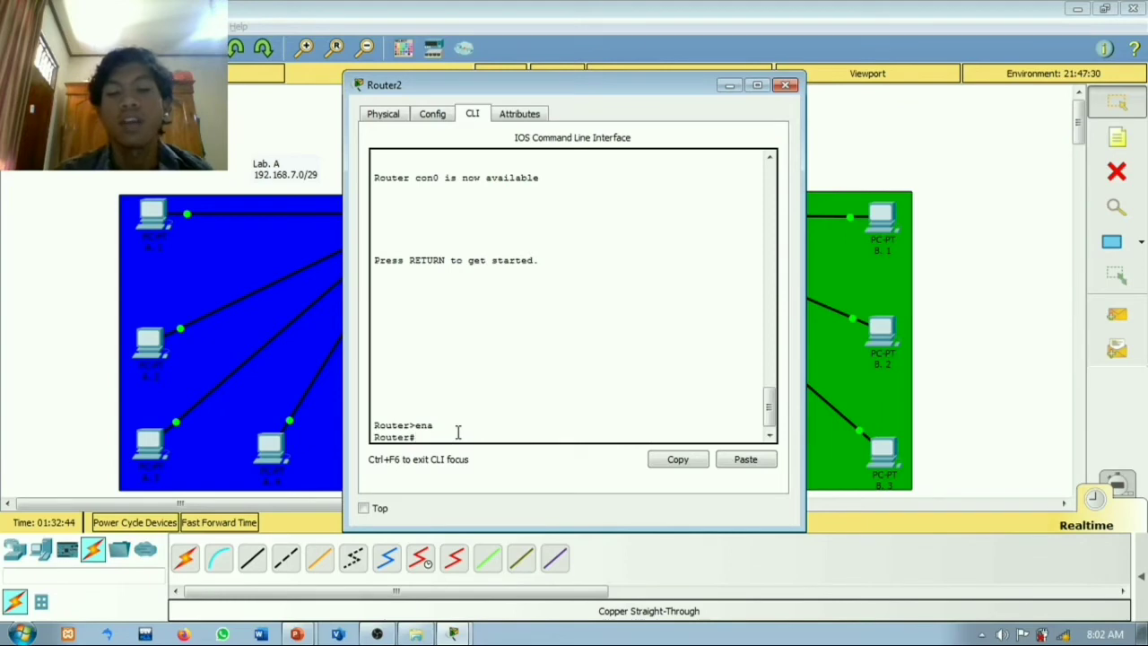
Step: Enter global configuration mode on Router2 with the conf t command
{"action": "type", "text": "config"}
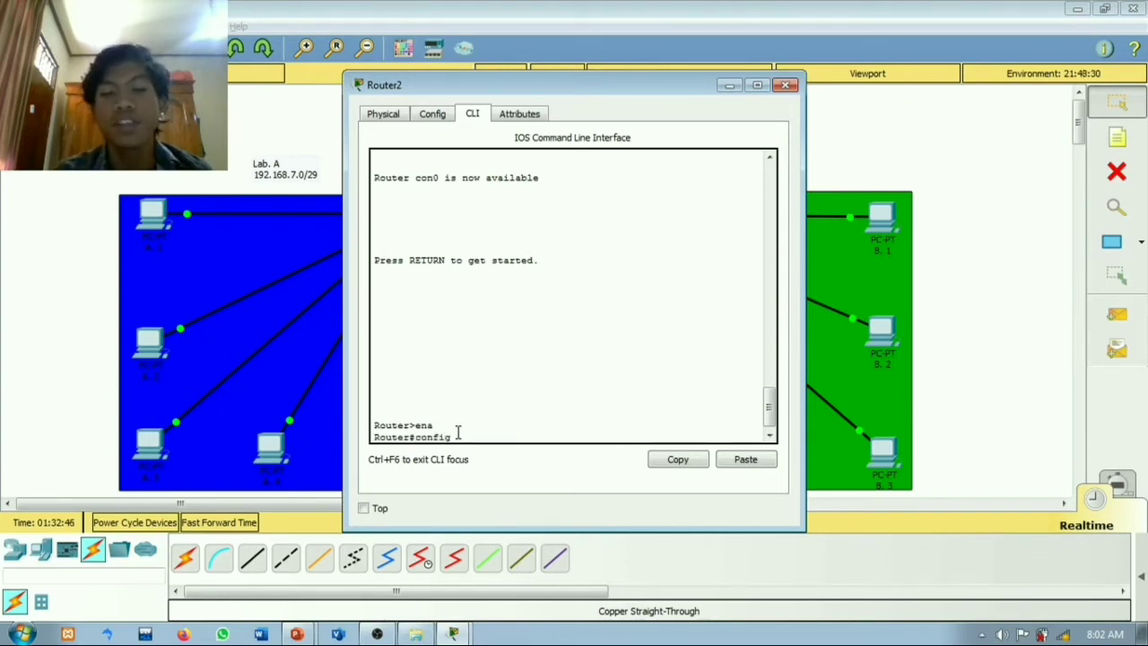
{"action": "type", "text": "ur"}
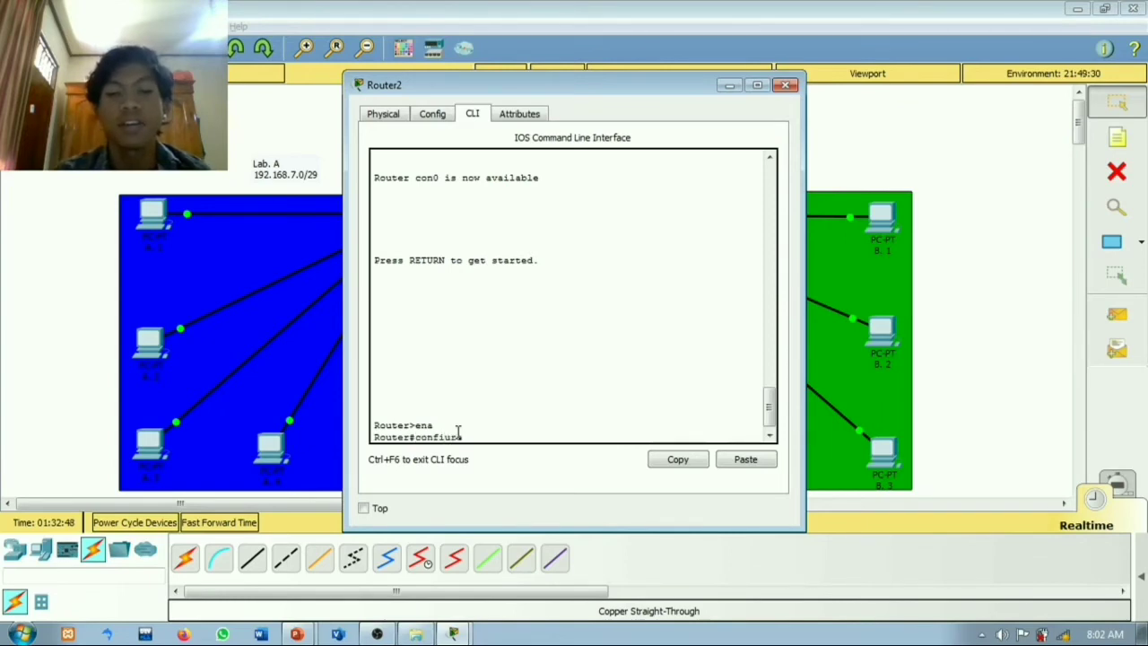
{"action": "type", "text": "e ter"}
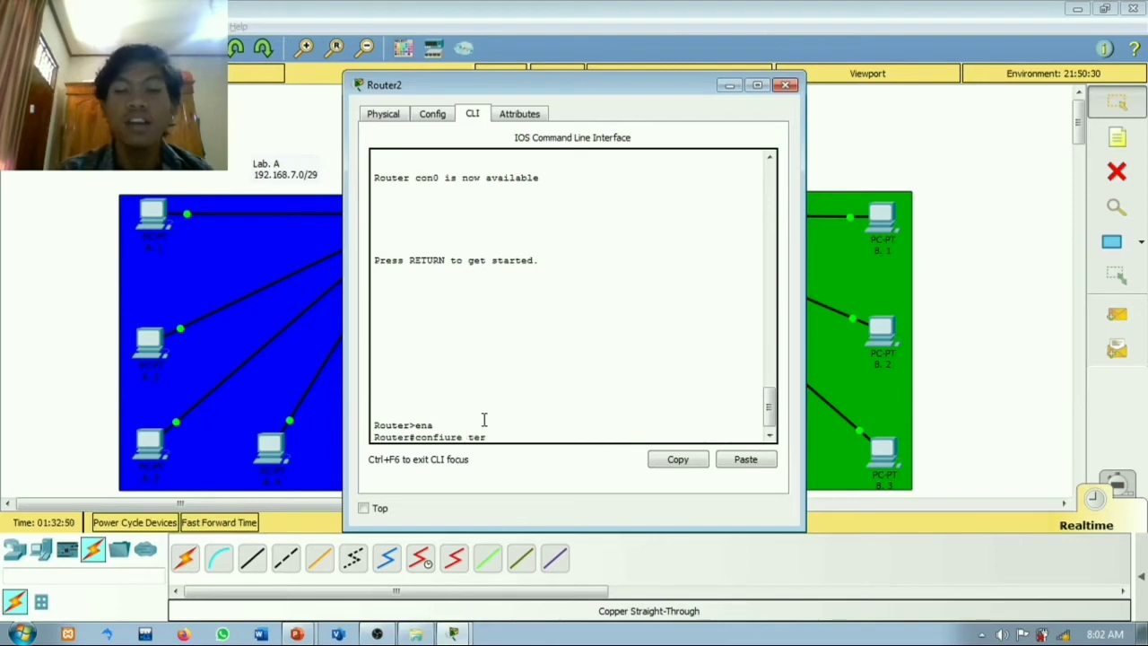
{"action": "type", "text": "minal"}
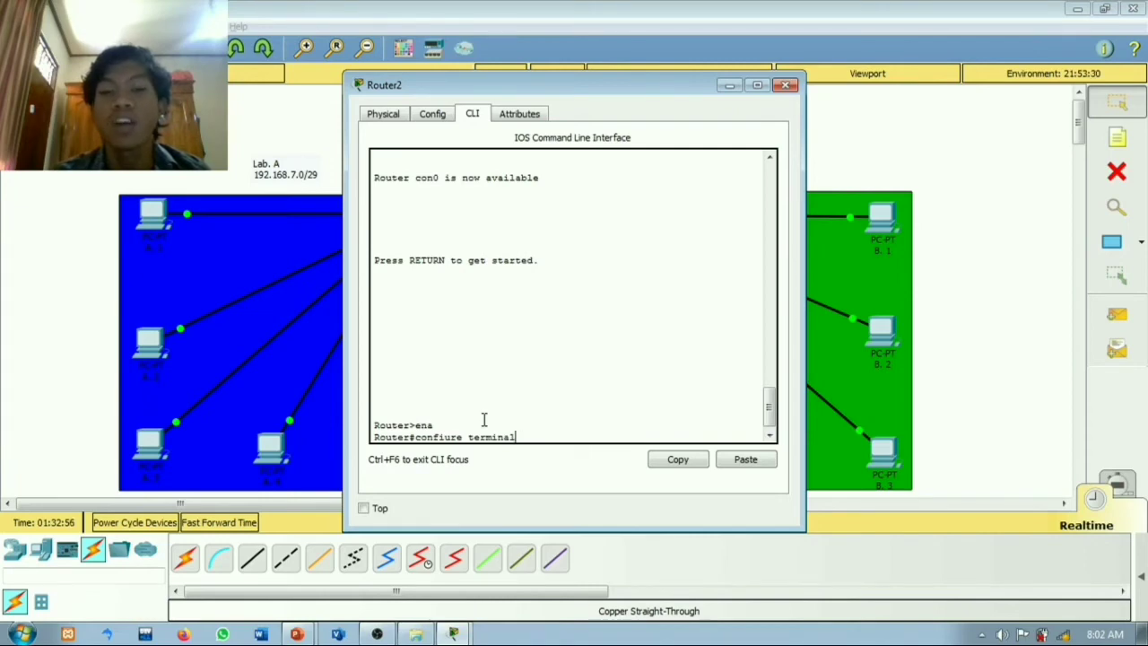
{"action": "key", "text": "BackSpace"}
{"action": "key", "text": "BackSpace"}
{"action": "key", "text": "BackSpace"}
{"action": "key", "text": "BackSpace"}
{"action": "key", "text": "BackSpace"}
{"action": "key", "text": "BackSpace"}
{"action": "key", "text": "BackSpace"}
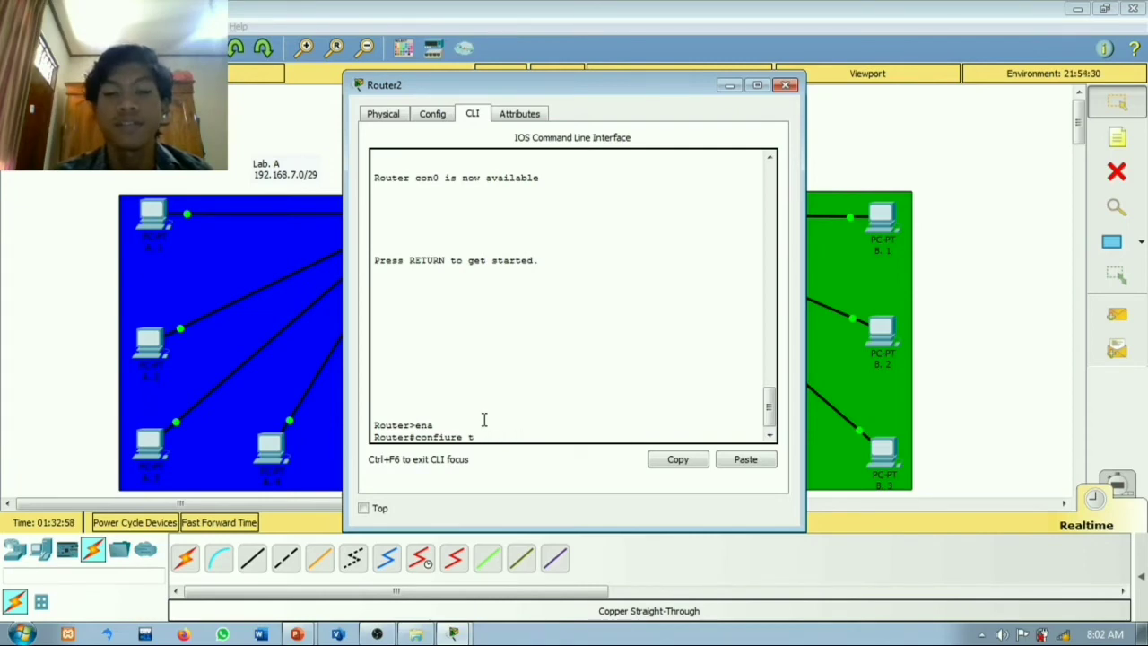
{"action": "key", "text": "BackSpace"}
{"action": "key", "text": "BackSpace"}
{"action": "key", "text": "BackSpace"}
{"action": "key", "text": "BackSpace"}
{"action": "key", "text": "BackSpace"}
{"action": "key", "text": "BackSpace"}
{"action": "type", "text": "t"}
{"action": "key", "text": "Return"}
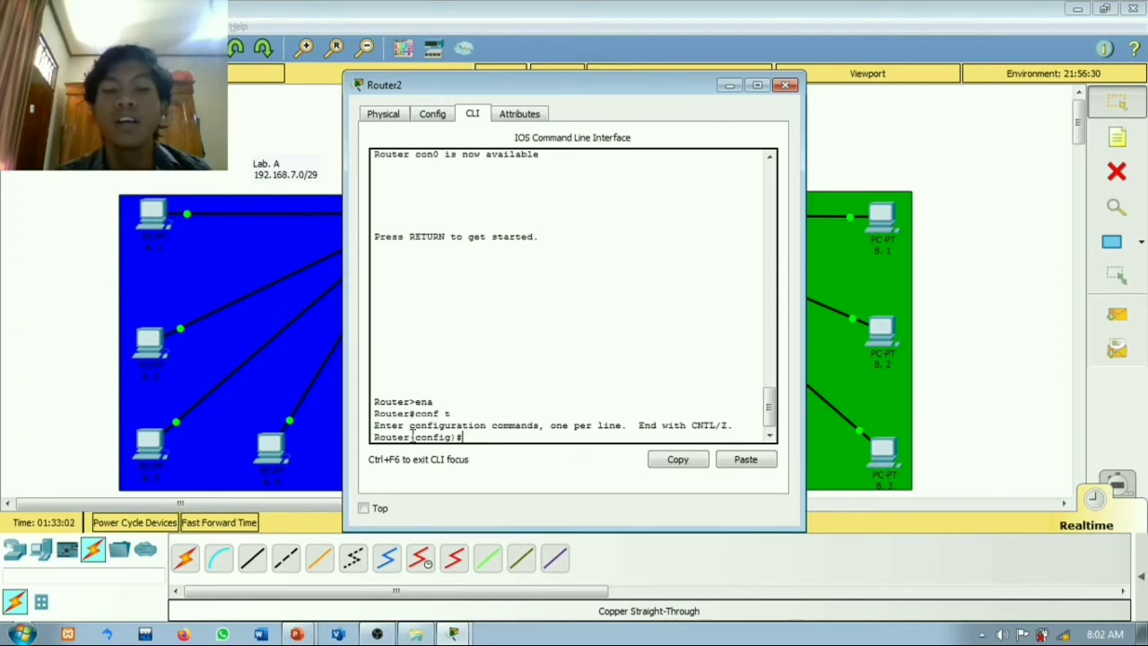
{"action": "left_click_drag", "start_coordinate": [416, 436], "coordinate": [453, 440]}
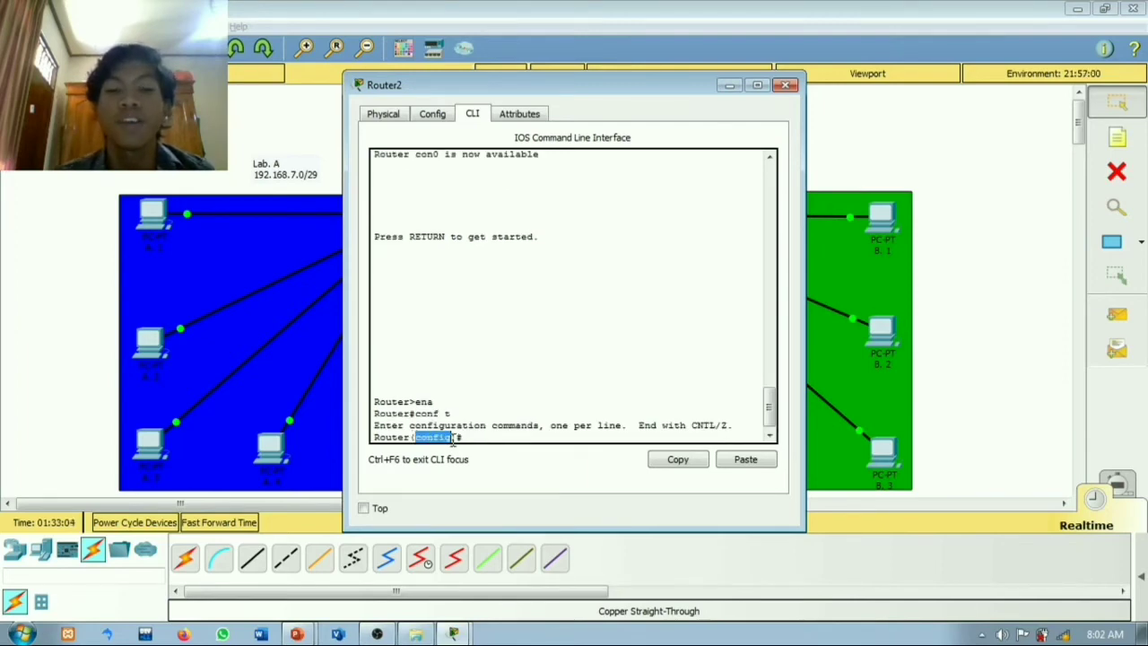
{"action": "left_click", "coordinate": [465, 437]}
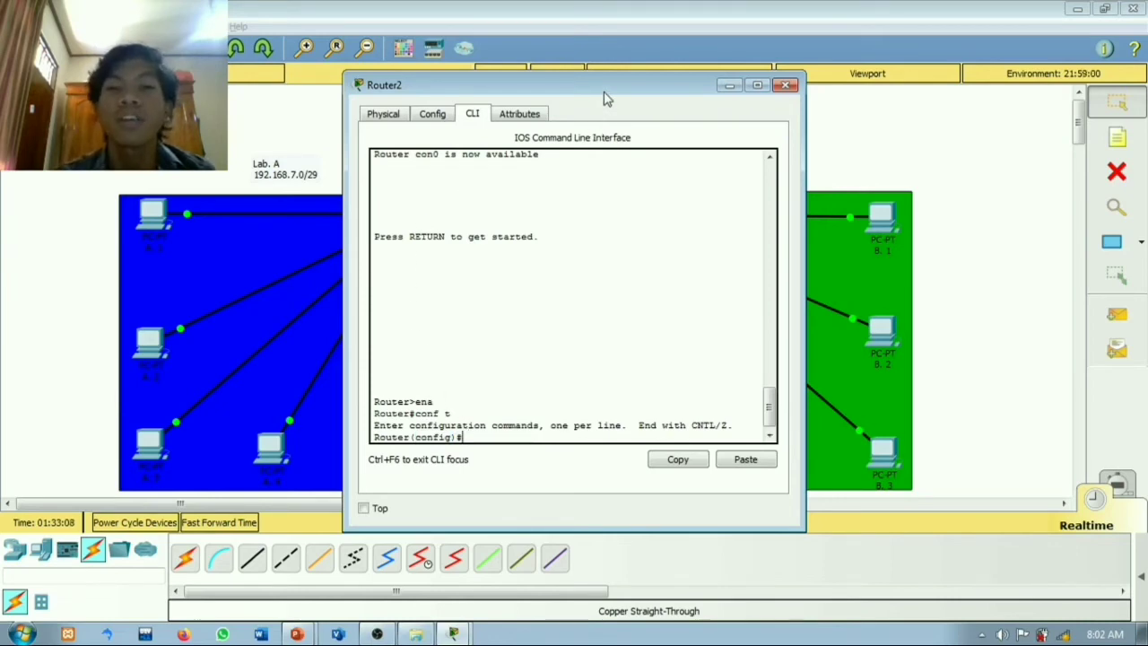
Step: Select interface fa0/0 on Router2 and assign it IP address 192.168.7.1 with subnet mask 255.255.255.248
{"action": "left_click_drag", "start_coordinate": [606, 91], "coordinate": [848, 75]}
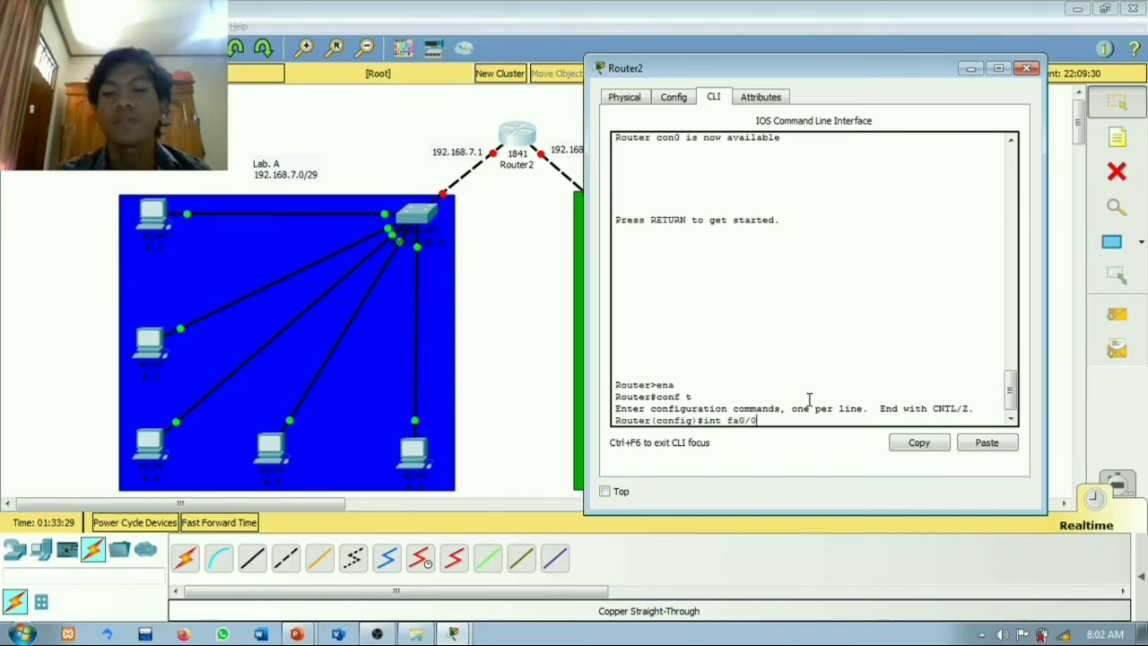
{"action": "key", "text": "Return"}
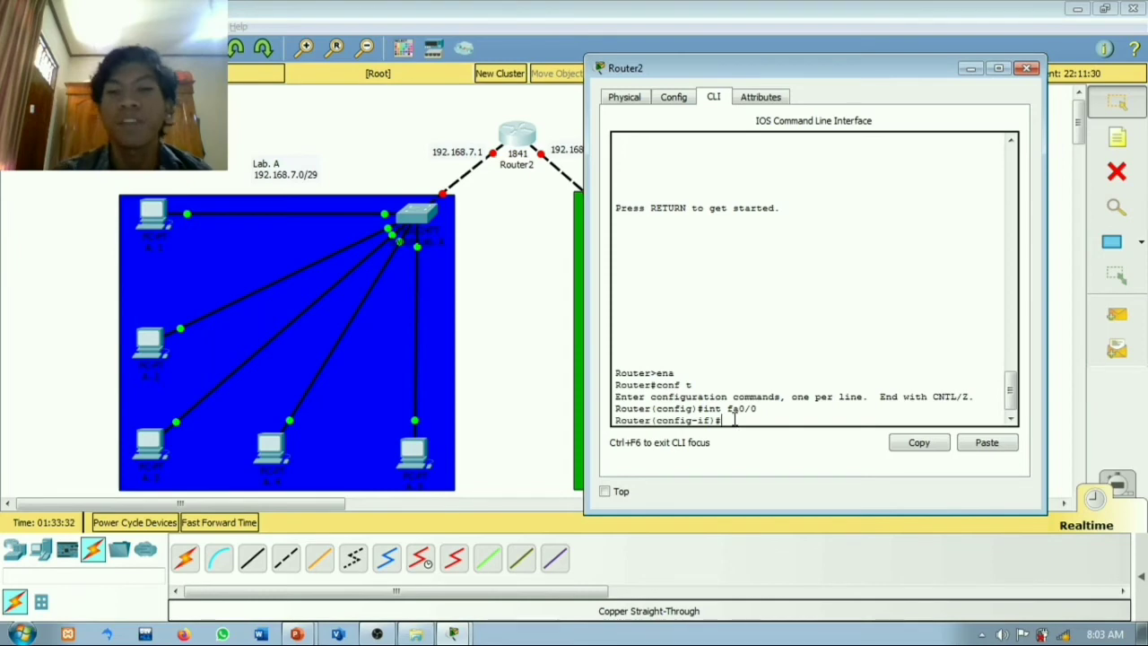
{"action": "type", "text": "ip"}
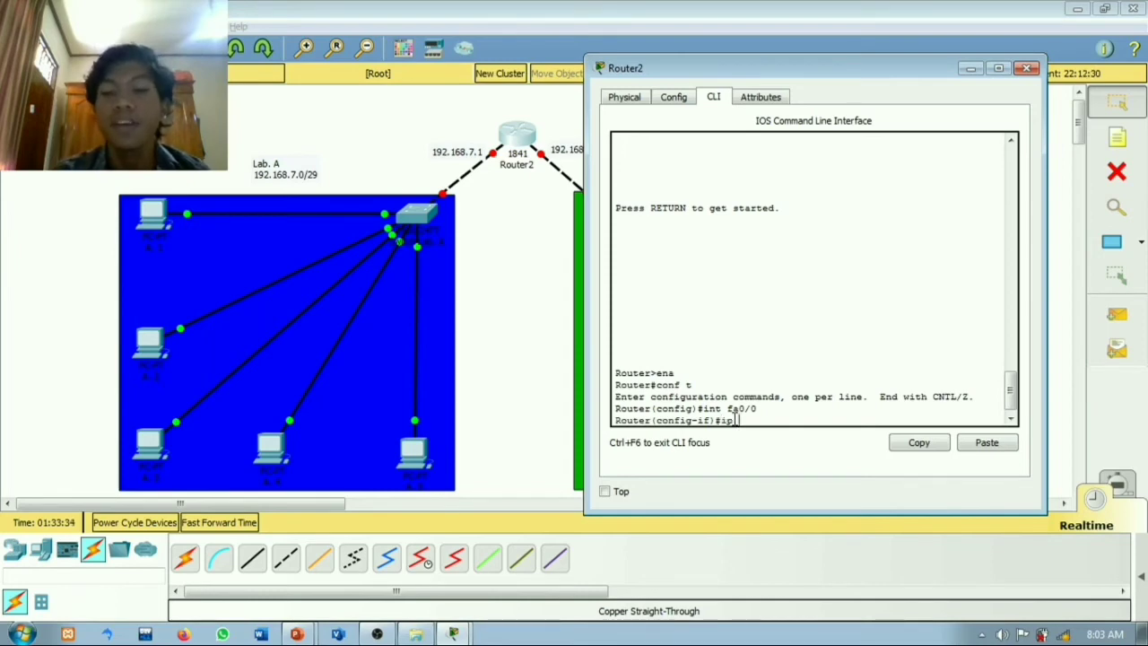
{"action": "type", "text": " add"}
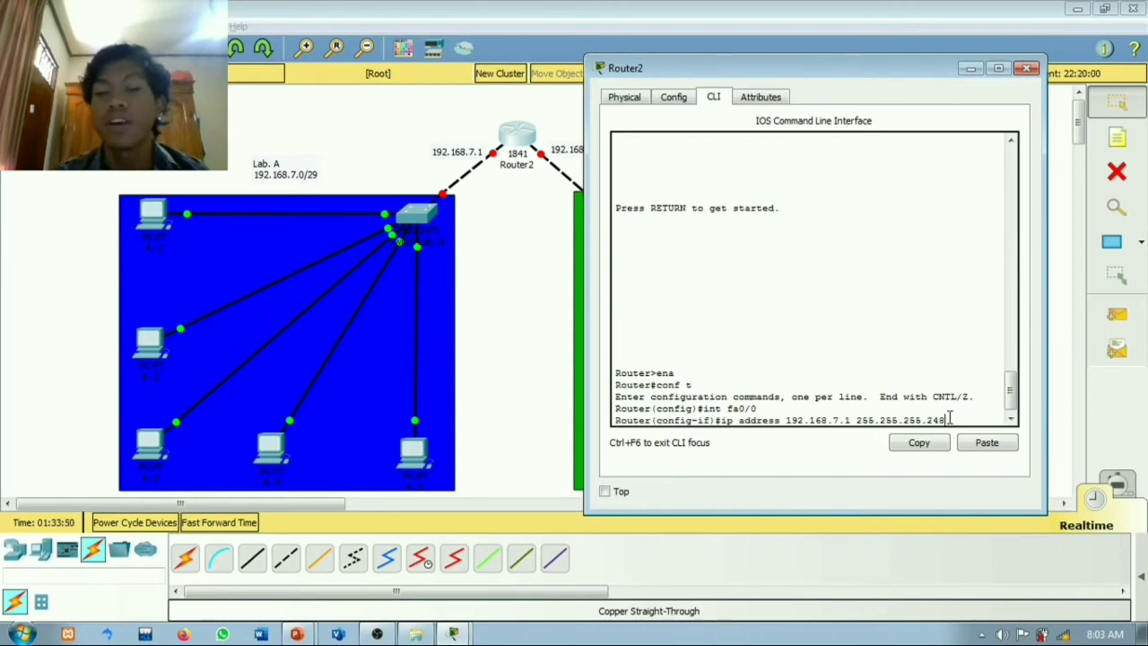
{"action": "key", "text": "Return"}
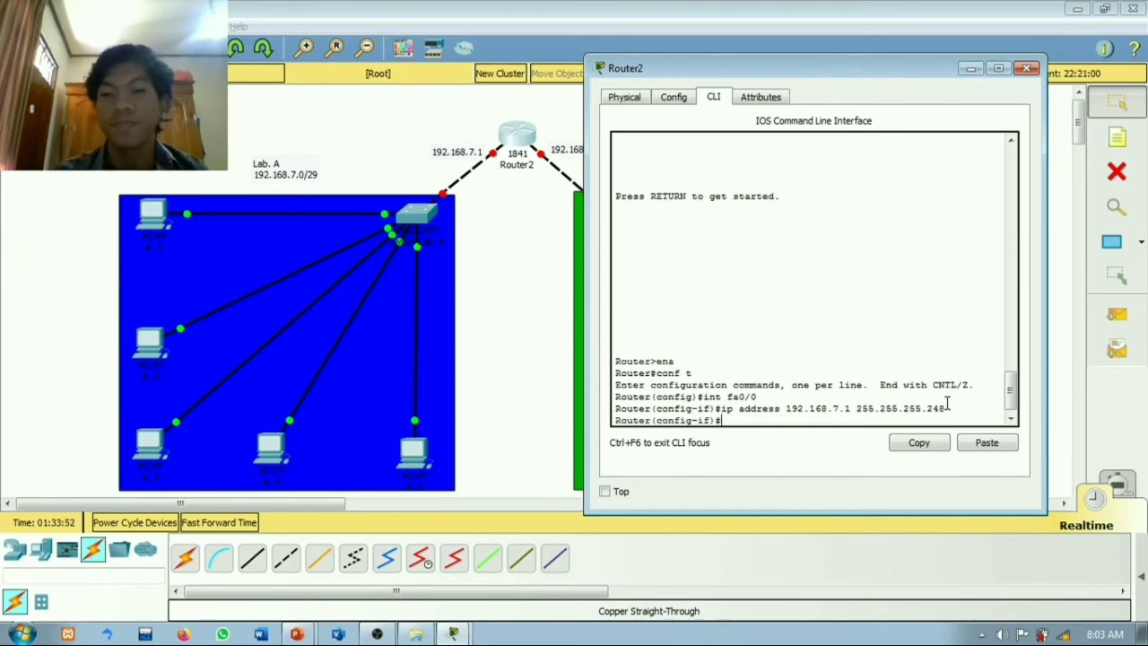
Step: Activate interface fa0/0 on Router2 with the no shut command
{"action": "type", "text": "no"}
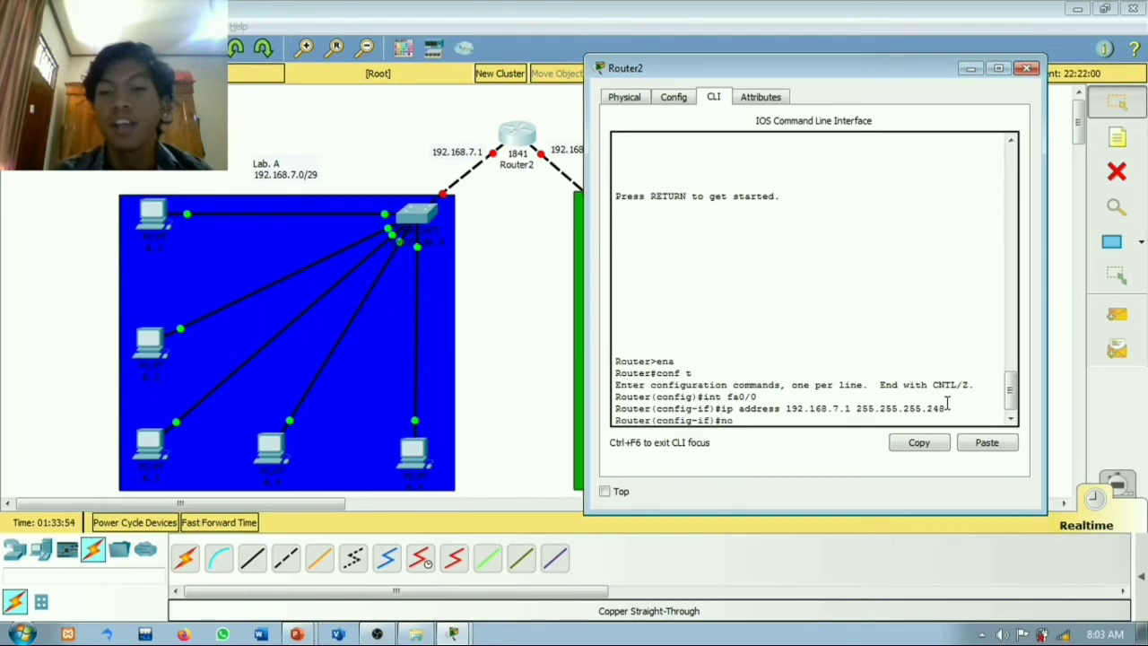
{"action": "type", "text": " hu"}
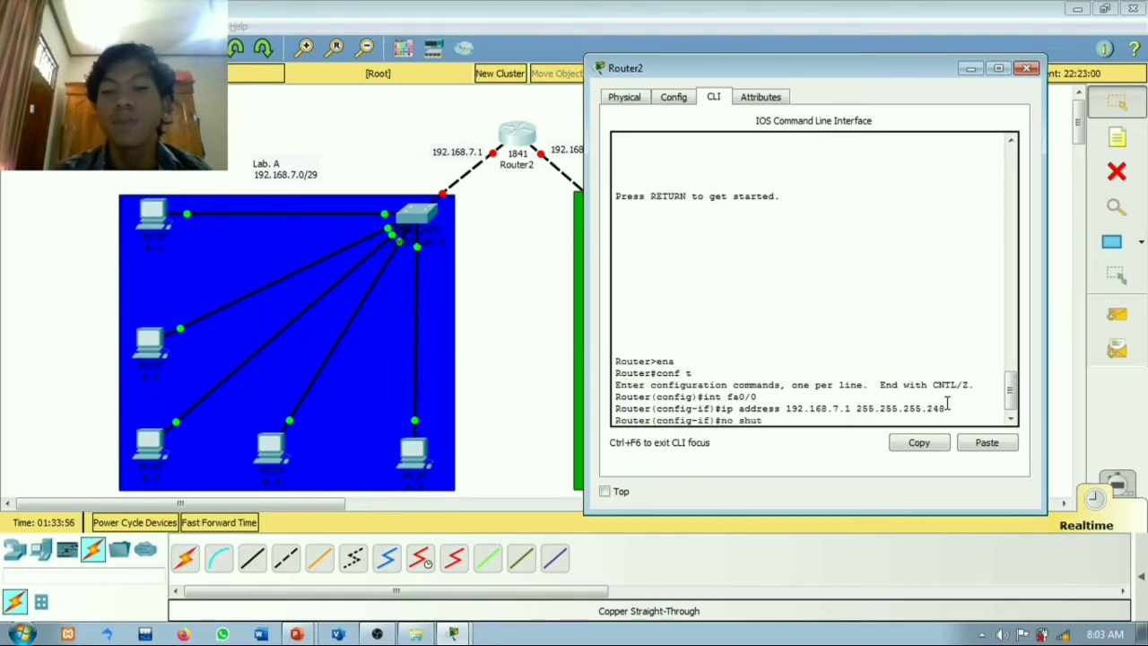
{"action": "key", "text": "Return"}
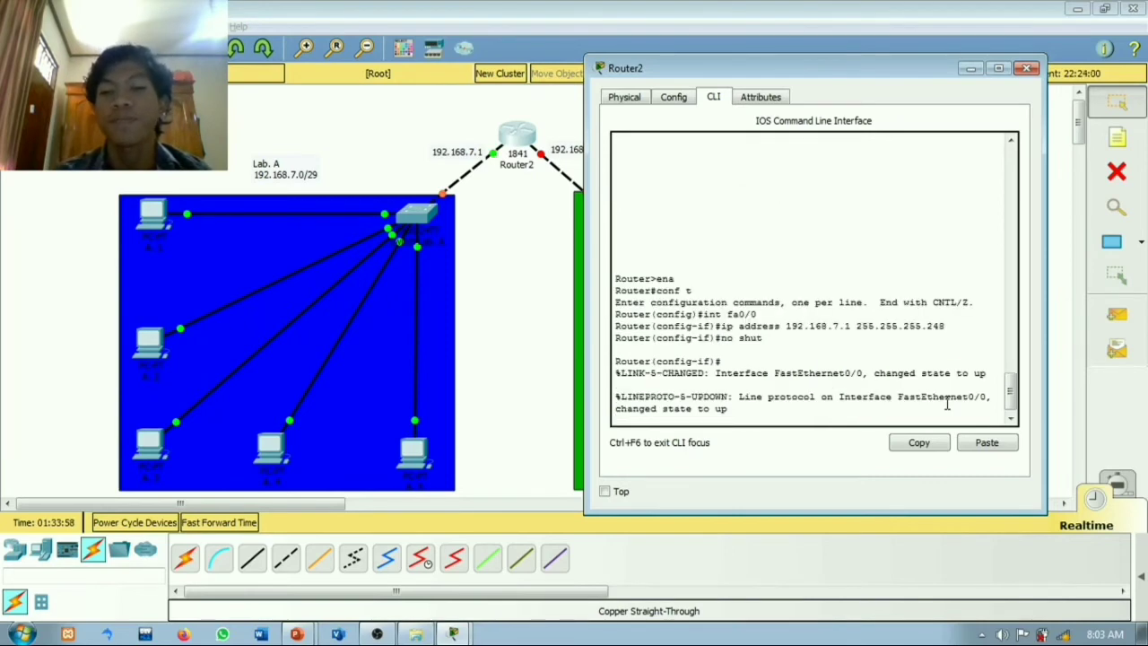
Step: End configuration mode, save the router configuration with write, and exit and close the Router2 console
{"action": "key", "text": "Return"}
{"action": "type", "text": "er(config-if)#e"}
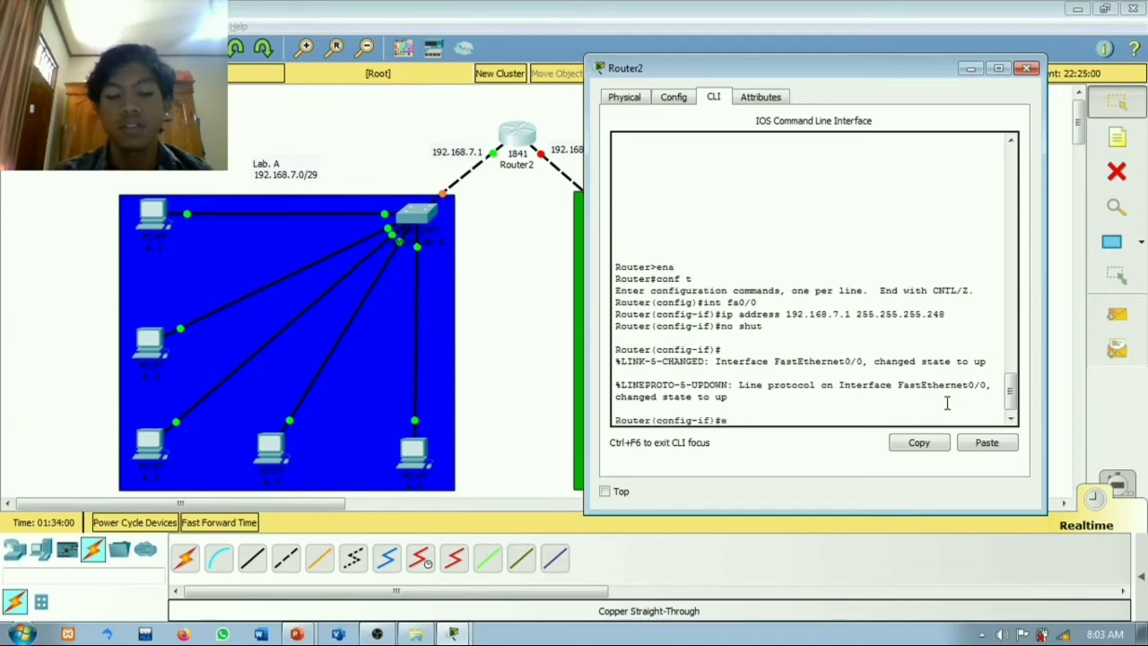
{"action": "type", "text": "nd"}
{"action": "key", "text": "Return"}
{"action": "key", "text": "Return"}
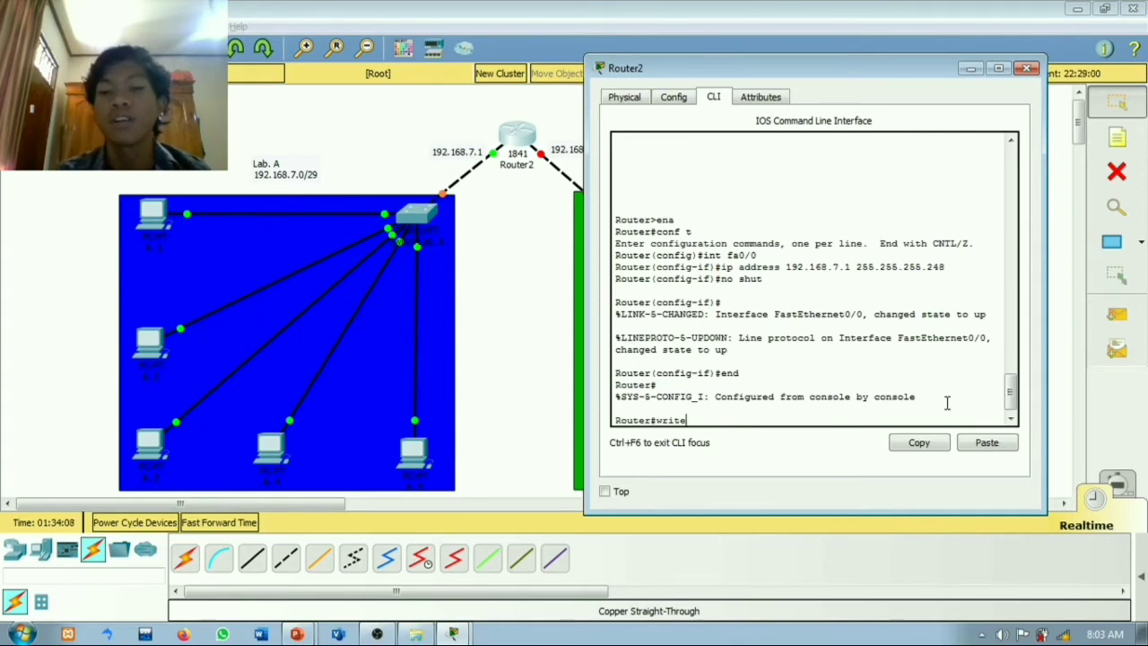
{"action": "key", "text": "Return"}
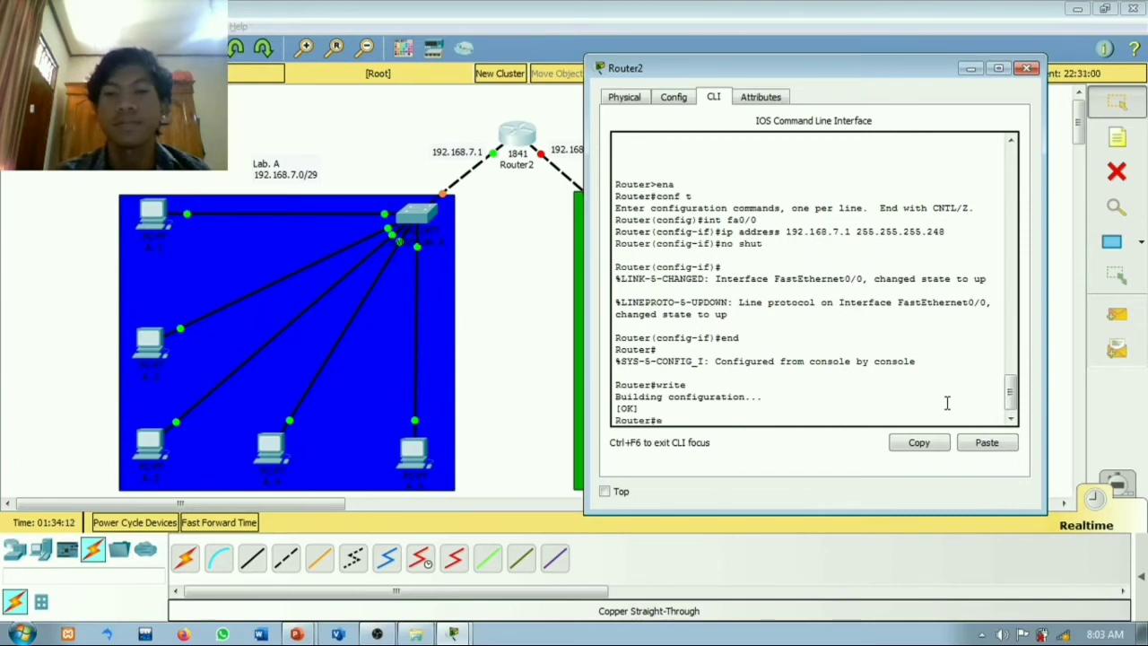
{"action": "type", "text": "exit"}
{"action": "key", "text": "Return"}
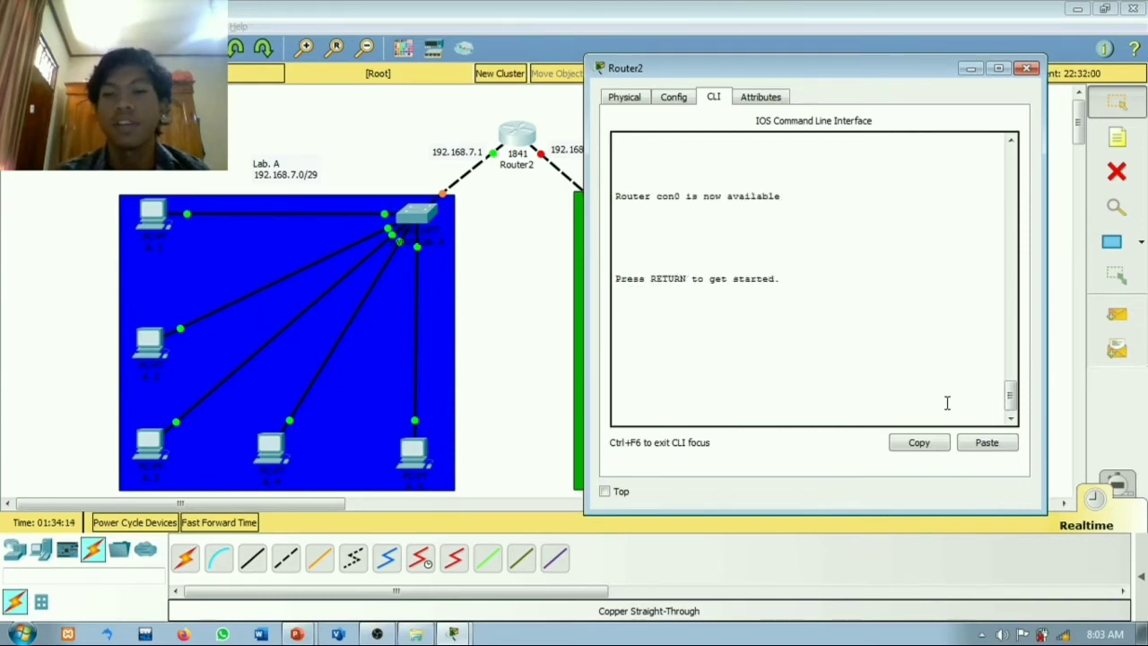
{"action": "left_click", "coordinate": [1024, 69]}
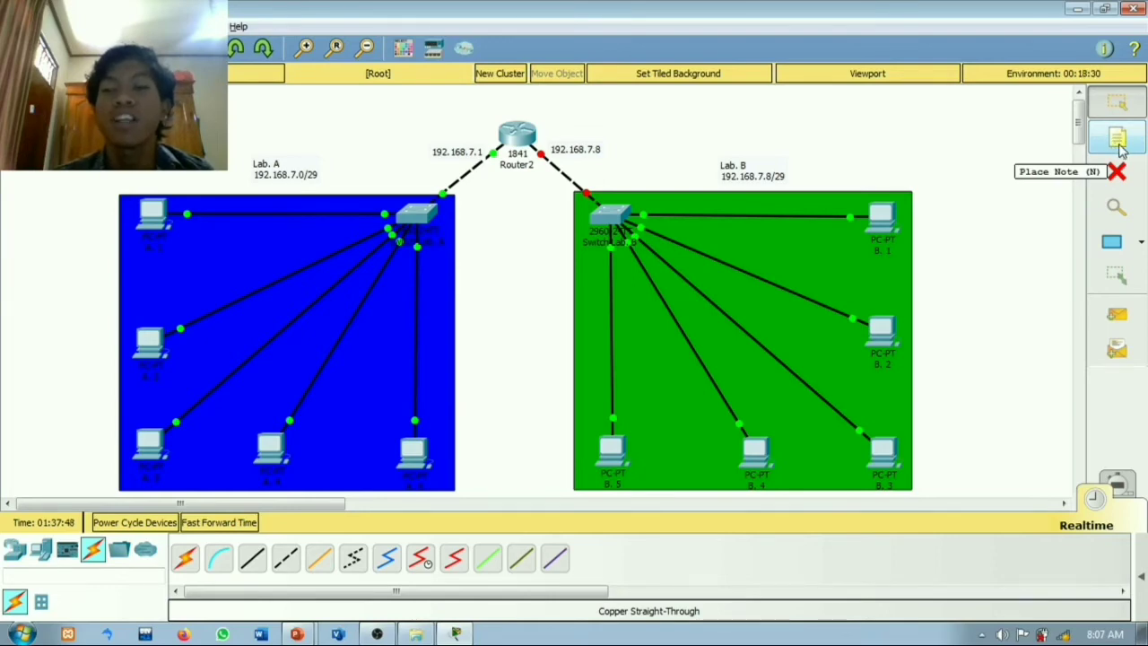
Step: Place a note below PC A.1 in Lab. A reading 192.168.7.2 and, on a second line, 255.255.255.248
{"action": "left_click", "coordinate": [1117, 140]}
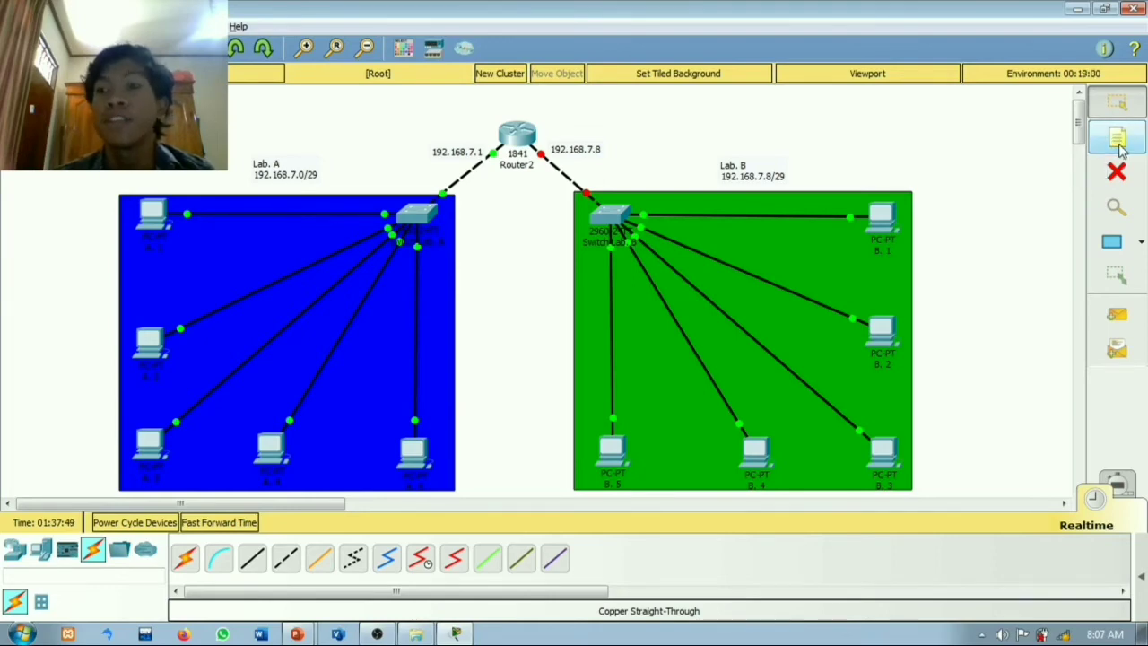
{"action": "left_click", "coordinate": [126, 259]}
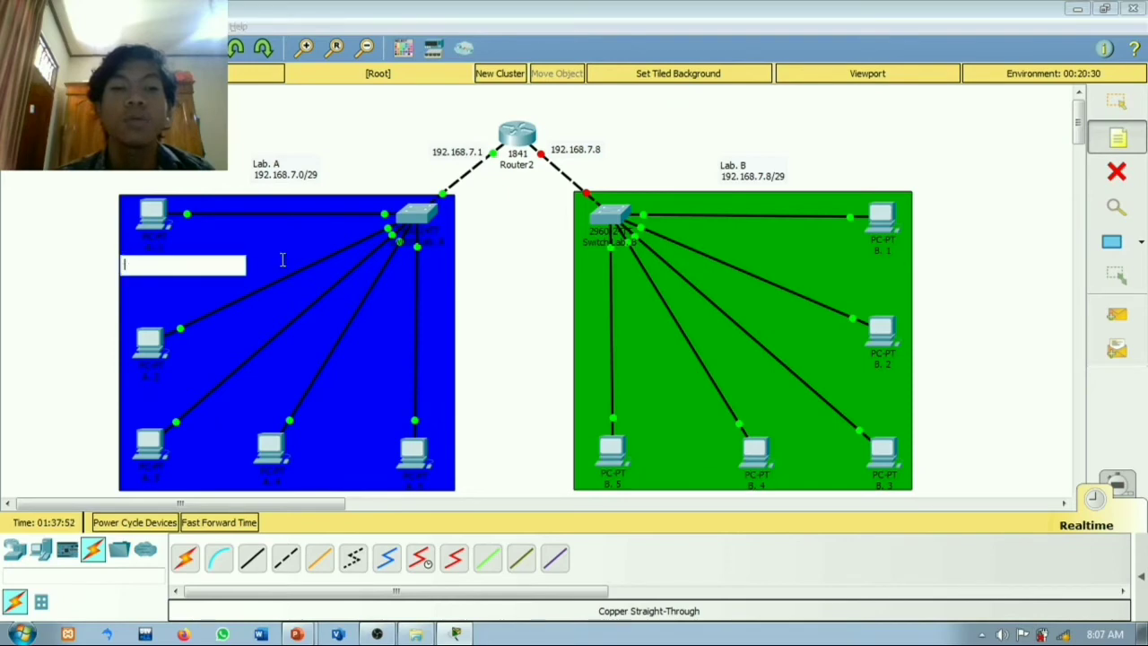
{"action": "type", "text": "192"}
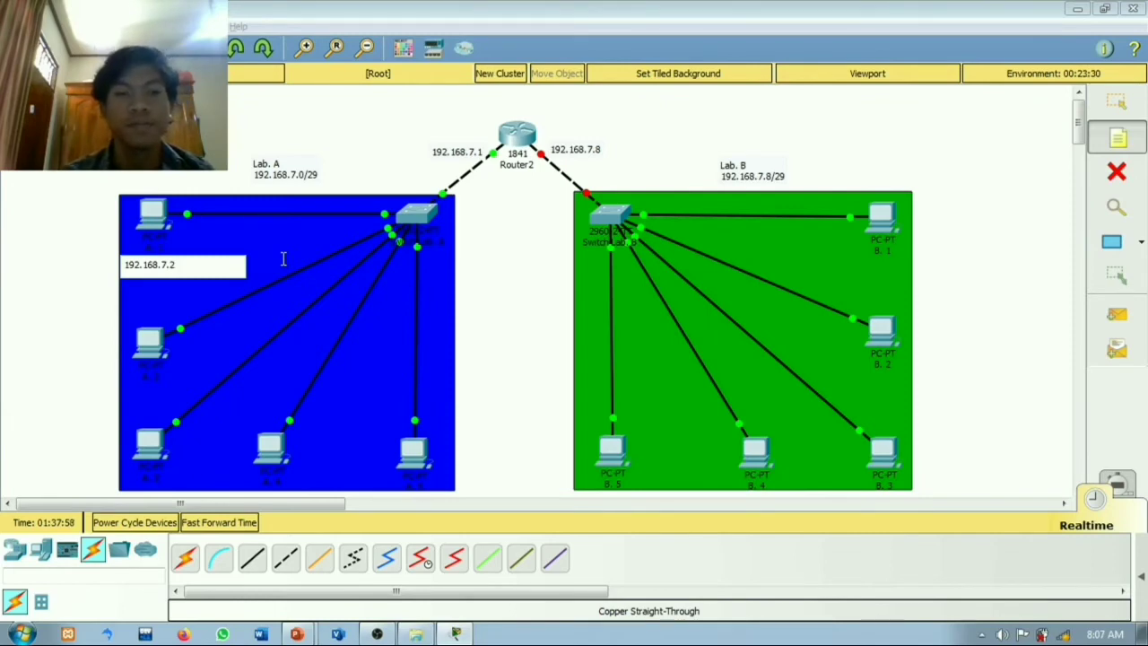
{"action": "type", "text": ".168.7.2"}
{"action": "key", "text": "Return"}
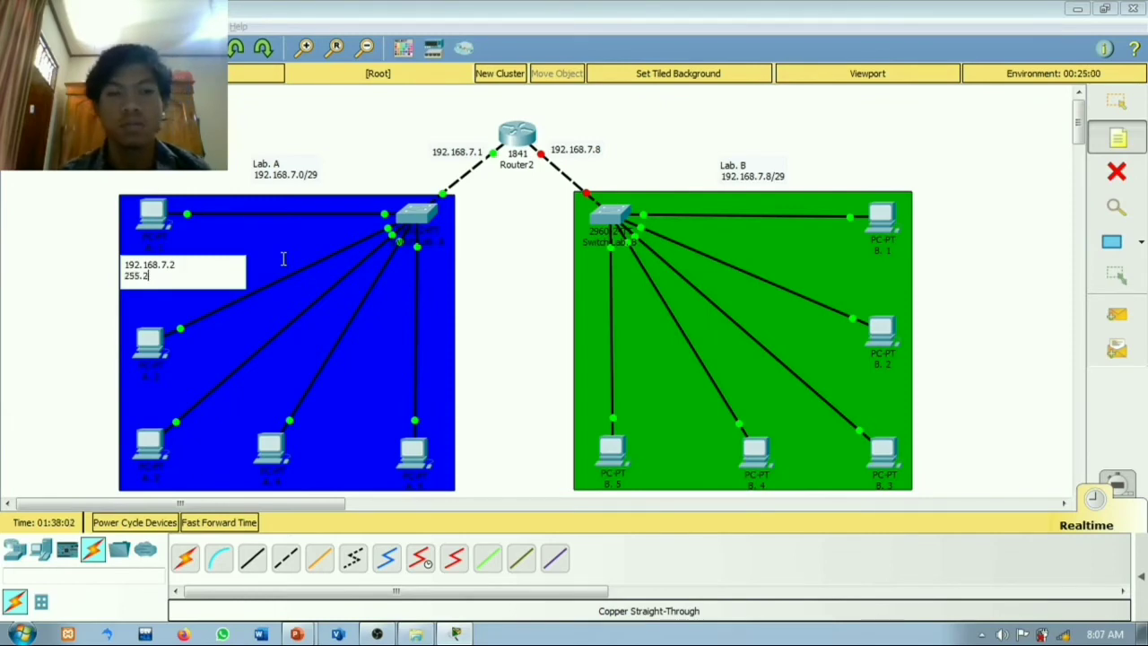
{"action": "type", "text": "255.255.255.248"}
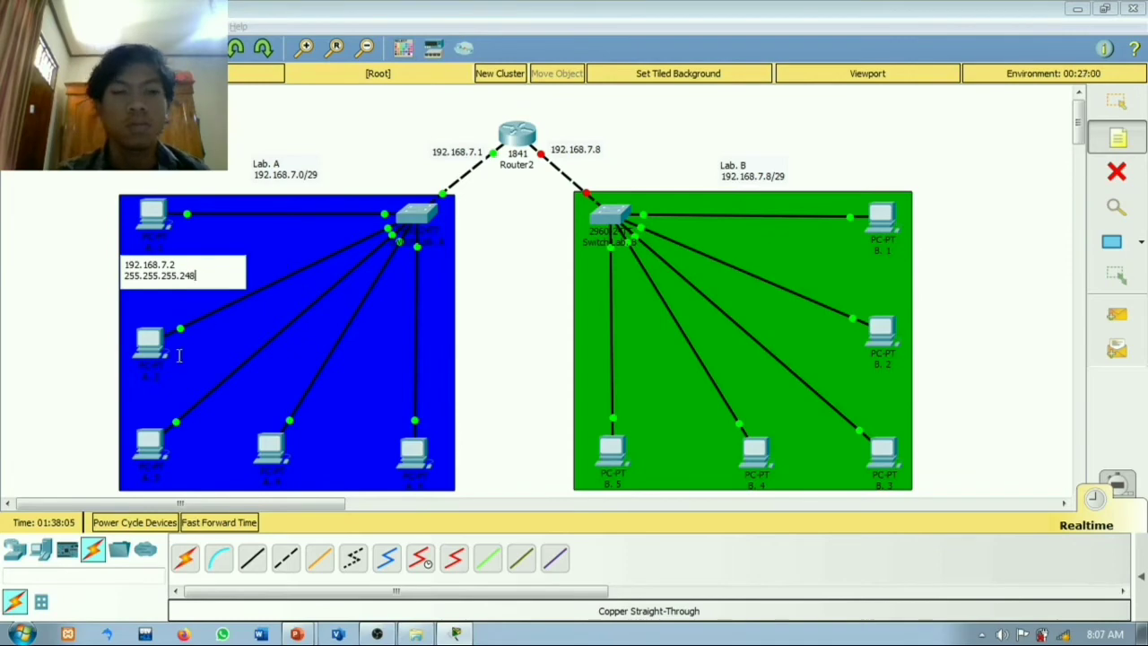
Step: Place a note below PC A.2 reading 192.168.7.3 with 255.255.255.248 on the second line
{"action": "left_click", "coordinate": [127, 389]}
{"action": "type", "text": "192.168."}
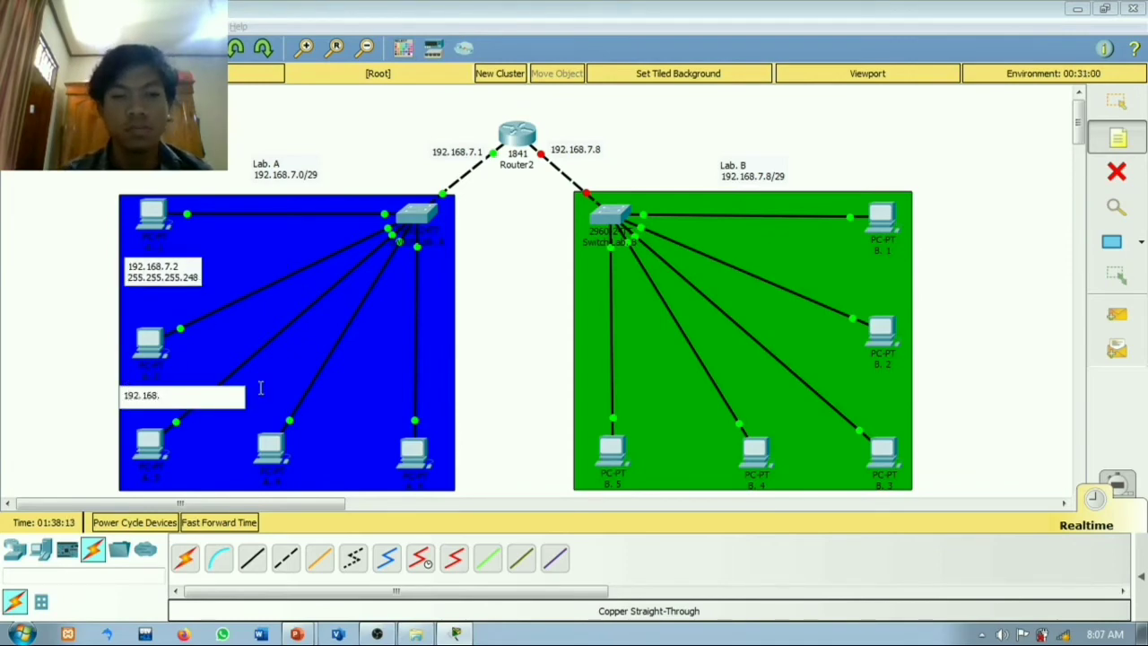
{"action": "type", "text": "7.3"}
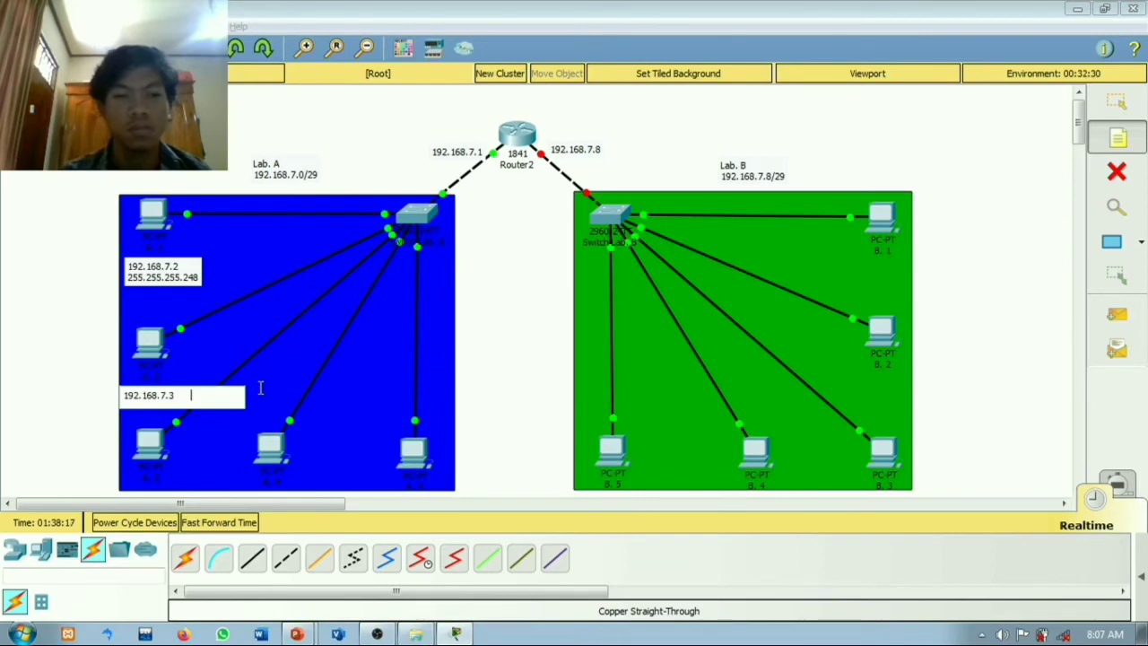
{"action": "key", "text": "Return"}
{"action": "type", "text": "255.255.255.248"}
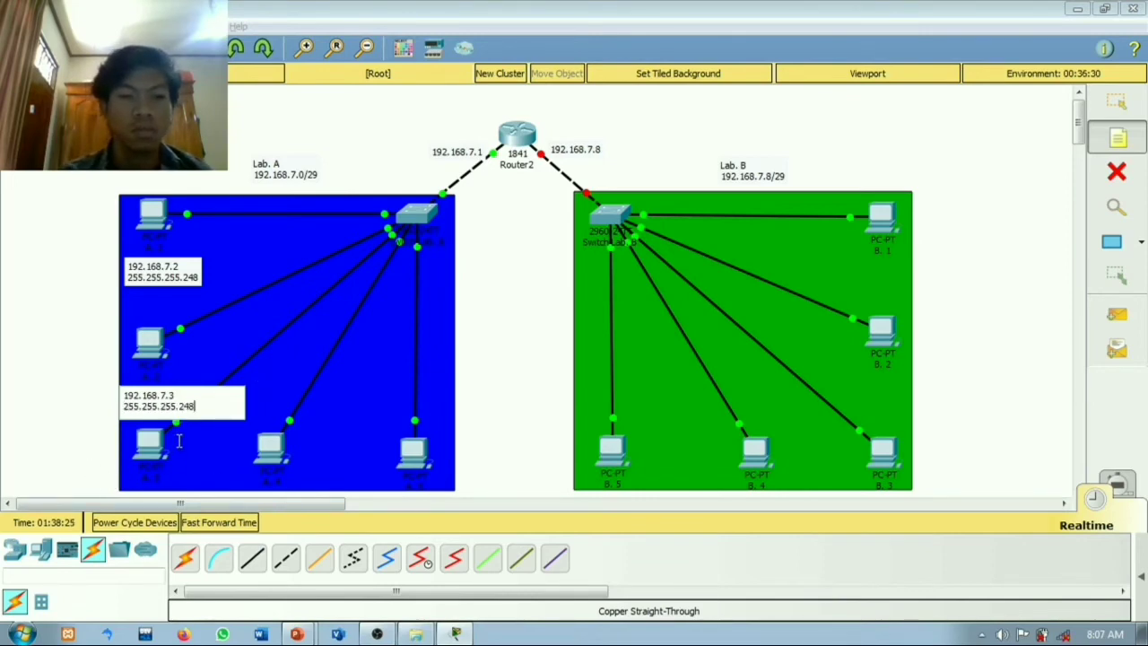
Step: Place a note beside PC A.3 reading 192.168.7.4 with 255.255.255.248 on the second line
{"action": "left_click", "coordinate": [177, 442]}
{"action": "type", "text": "192.168"}
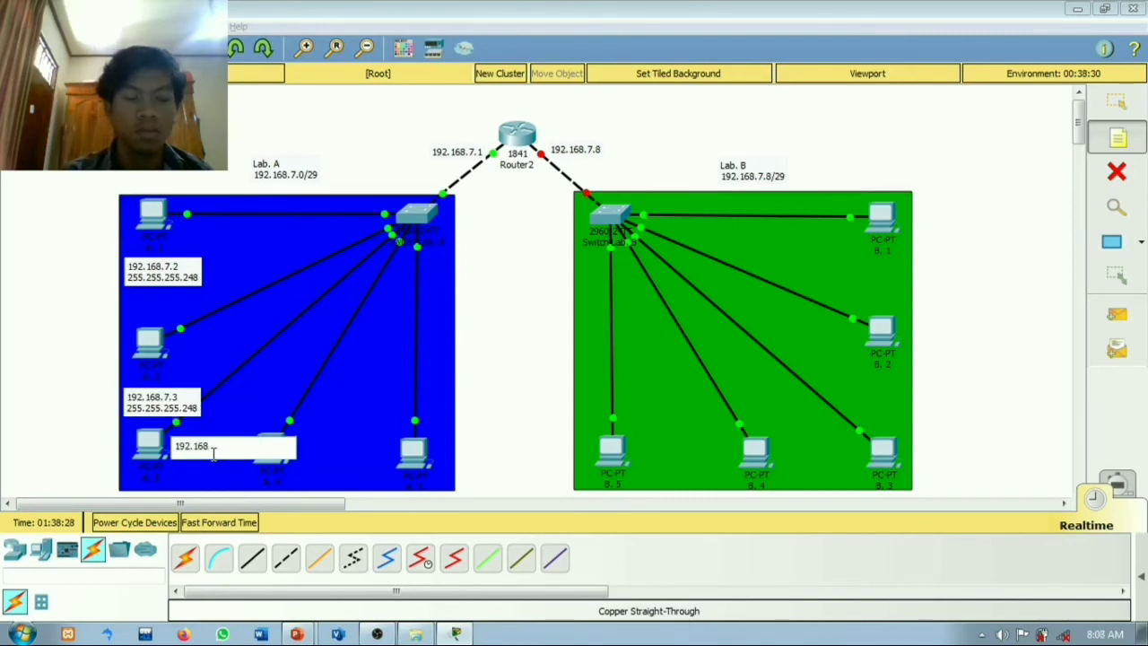
{"action": "type", "text": ".7.4"}
{"action": "key", "text": "Return"}
{"action": "type", "text": "255.255.255."}
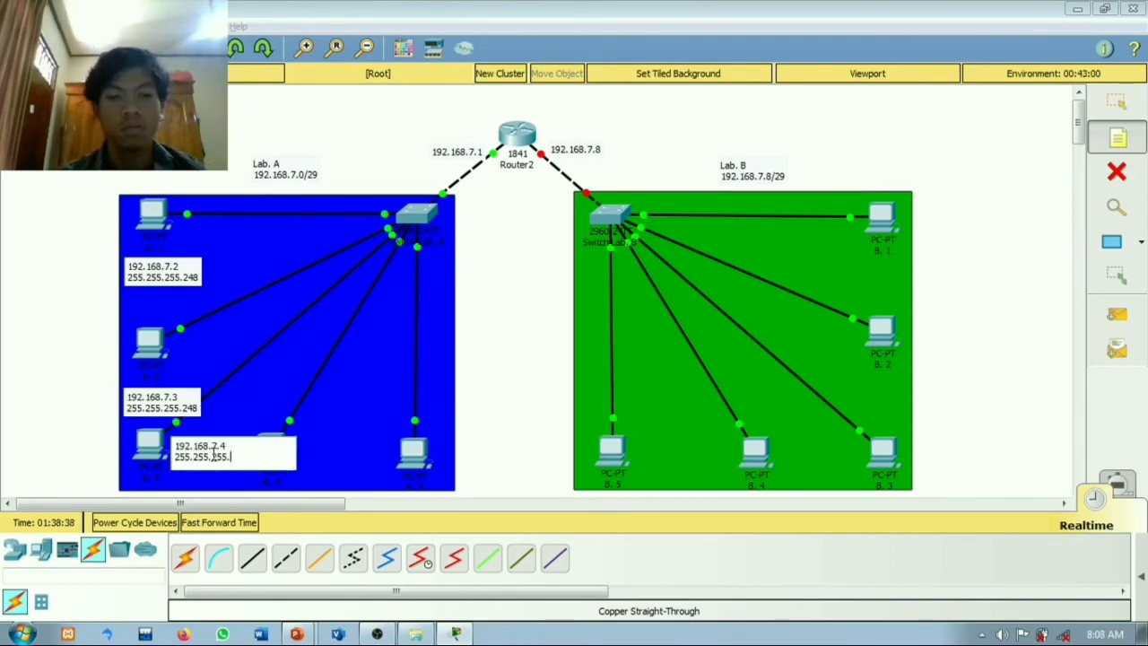
{"action": "type", "text": "248"}
{"action": "left_click", "coordinate": [368, 412]}
Step: Place a note beside PC A.4 reading 192.168.7.5 with 255.255.255.248 on the second line
{"action": "left_click", "coordinate": [291, 438]}
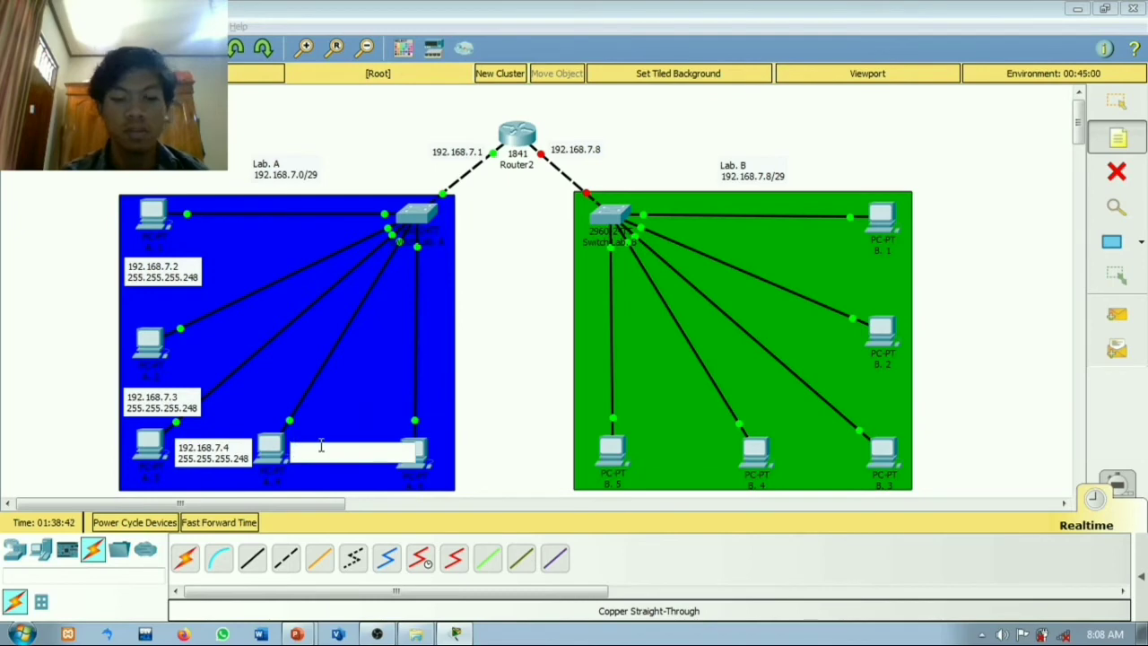
{"action": "type", "text": "192.168.7"}
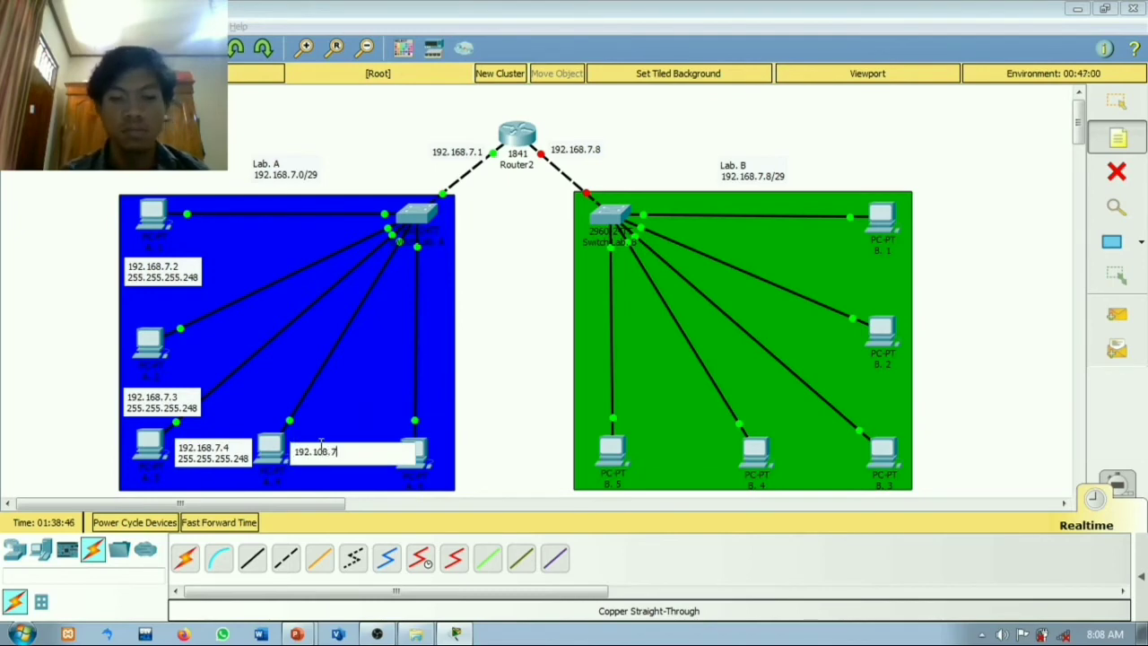
{"action": "type", "text": ".5"}
{"action": "key", "text": "Return"}
{"action": "type", "text": "255.255"}
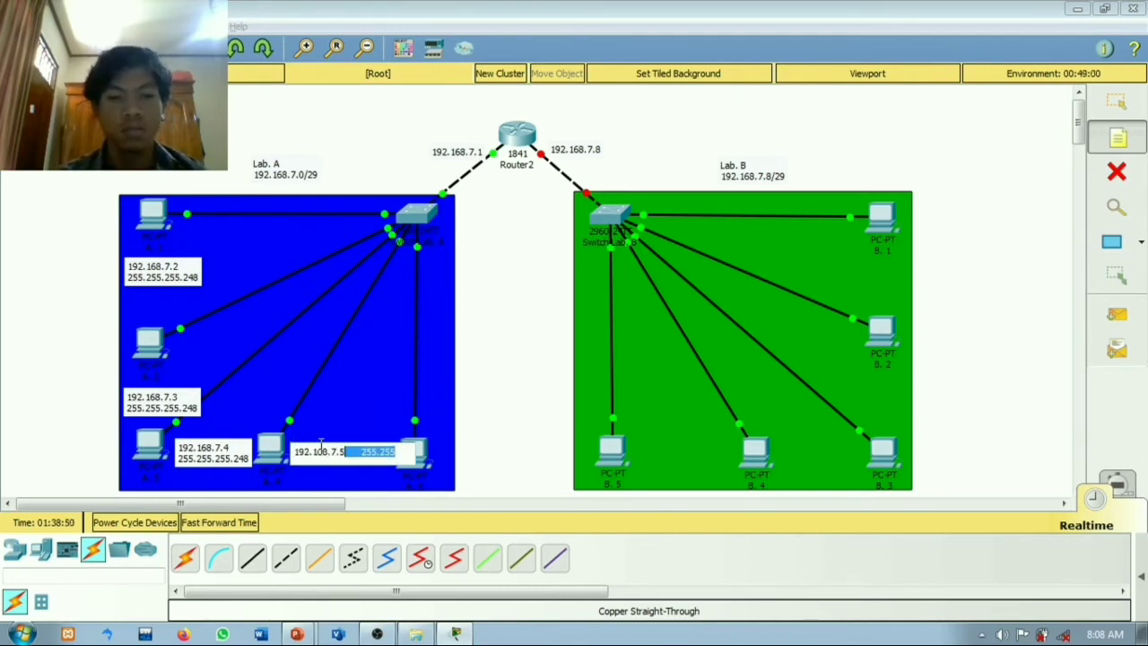
{"action": "type", "text": ".255."}
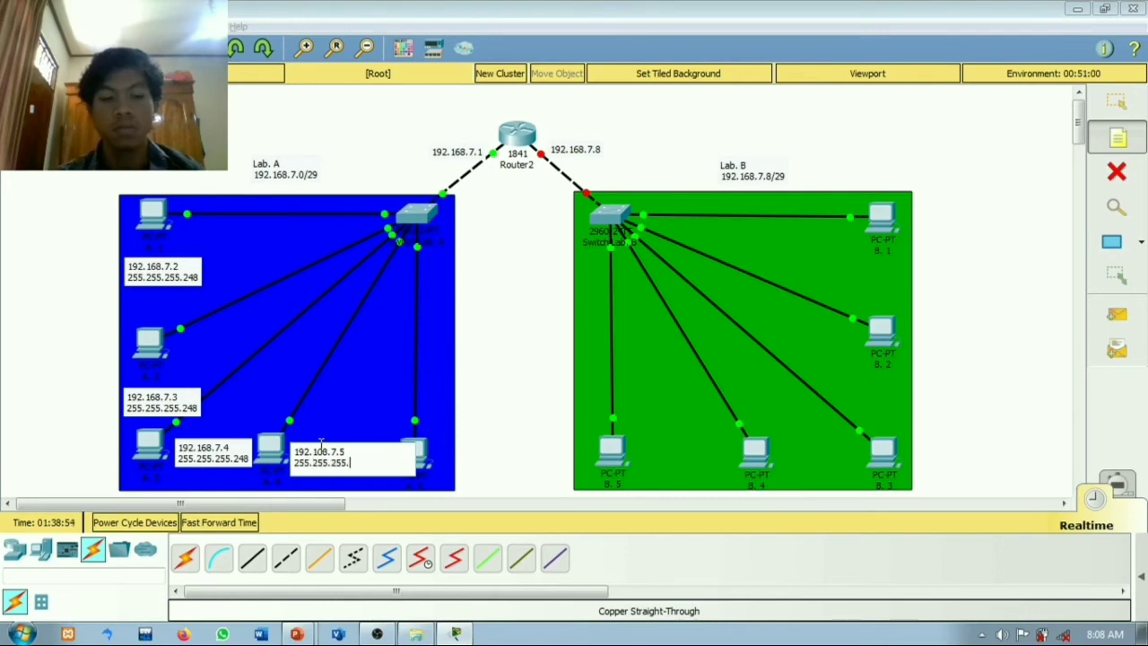
{"action": "type", "text": "248"}
Step: Place a note beside the fifth Lab. A PC reading 192.168.7.6 with 255.255.255.248 on the second line
{"action": "left_click", "coordinate": [446, 444]}
{"action": "type", "text": "19"}
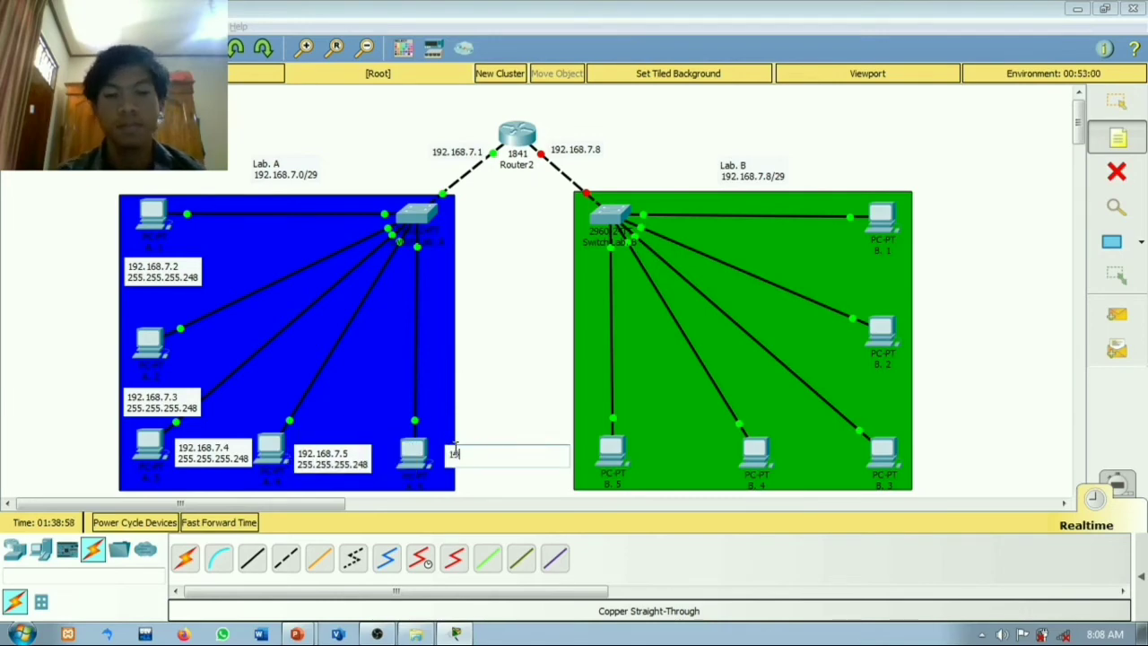
{"action": "type", "text": "2.168.7.6"}
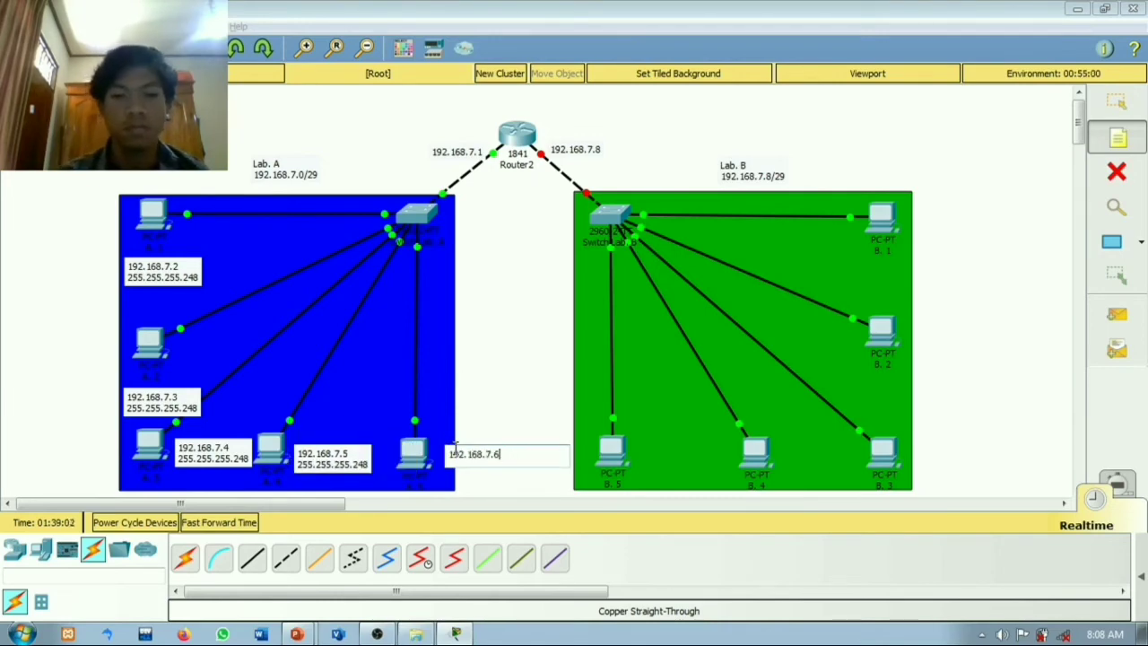
{"action": "key", "text": "Return"}
{"action": "type", "text": "255.255.255.248"}
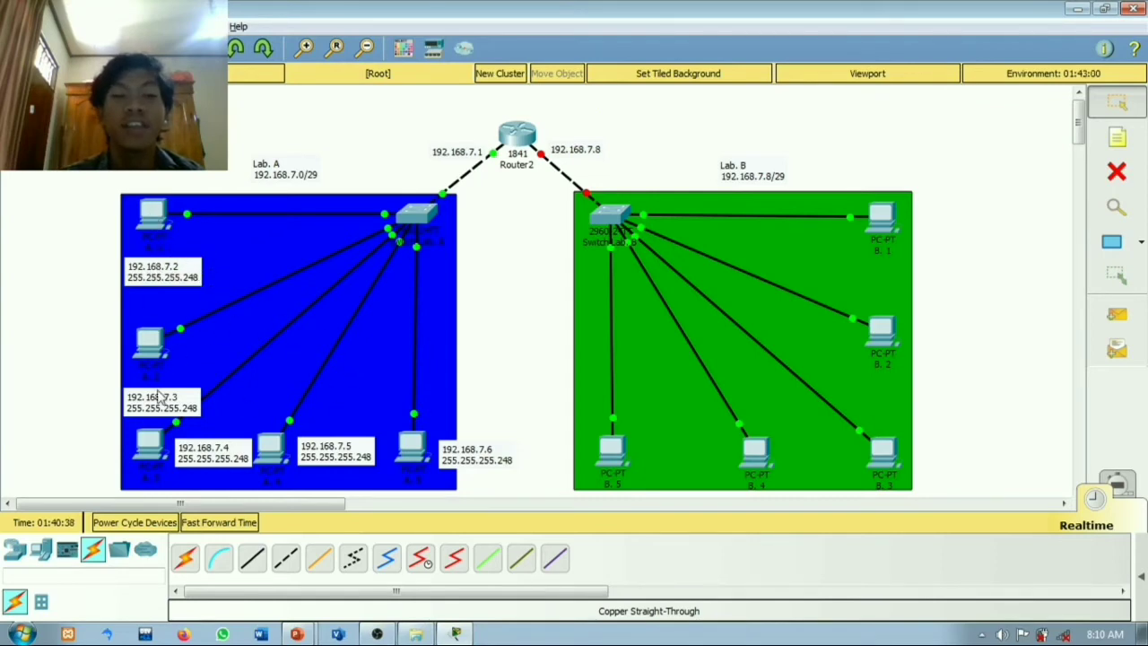
Step: Configure PC A.1 with static IP address 192.168.7.2, subnet mask 255.255.255.248 and default gateway 192.168.7.1, and close its window
{"action": "left_click", "coordinate": [154, 213]}
{"action": "left_click_drag", "start_coordinate": [519, 78], "coordinate": [677, 54]}
{"action": "left_click", "coordinate": [435, 171]}
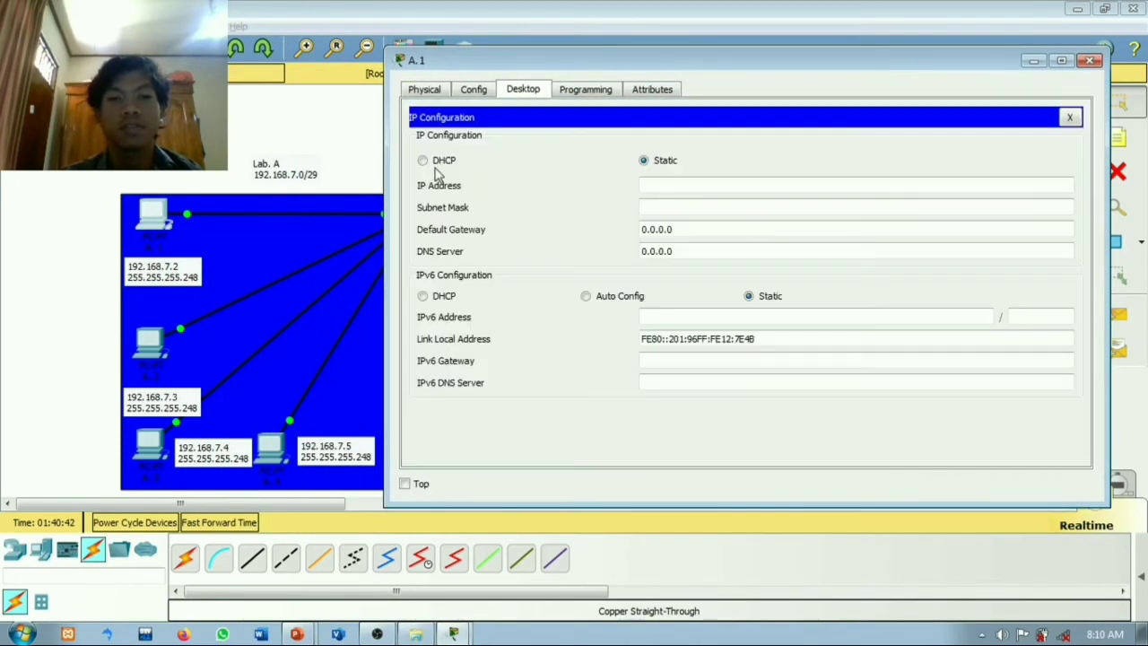
{"action": "left_click", "coordinate": [679, 184]}
{"action": "type", "text": "192.168.7.2"}
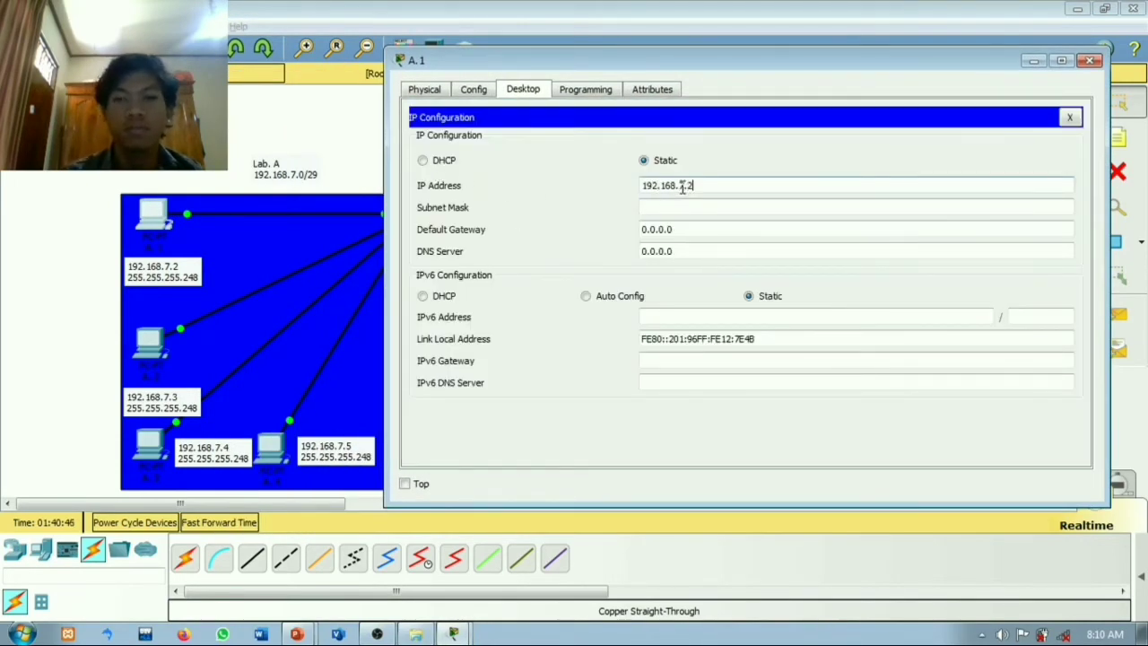
{"action": "key", "text": "Tab"}
{"action": "key", "text": "End"}
{"action": "key", "text": "BackSpace"}
{"action": "type", "text": "248"}
{"action": "key", "text": "Tab"}
{"action": "type", "text": "1"}
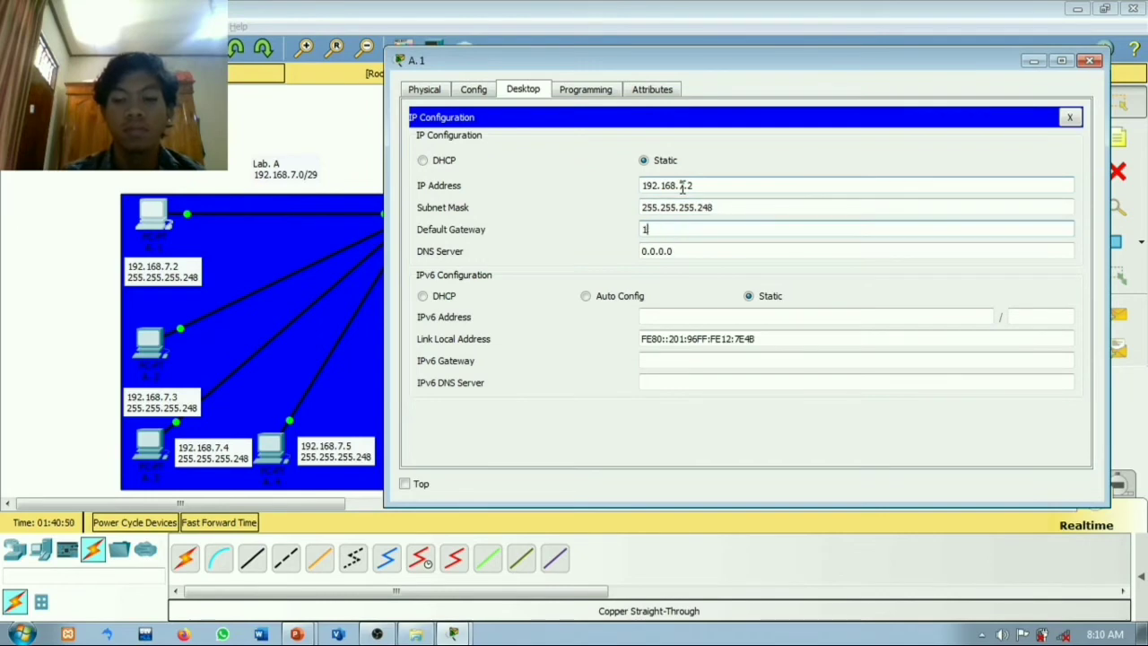
{"action": "type", "text": "92.168.7.1"}
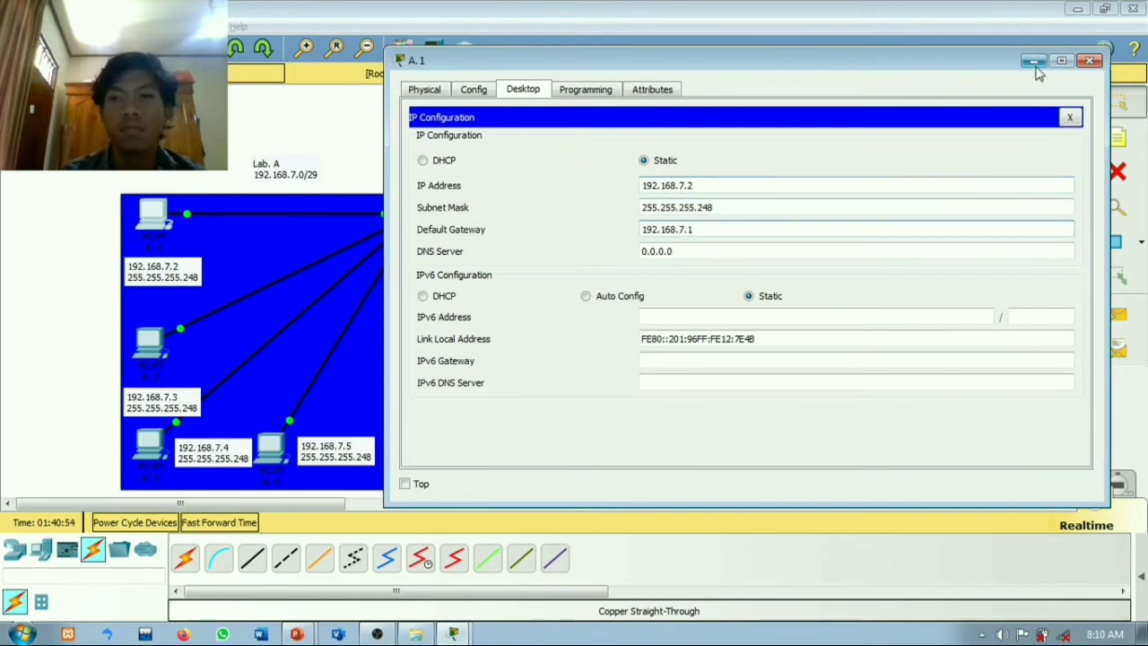
{"action": "left_click", "coordinate": [1089, 60]}
Step: Configure PC A.2 with static IP address 192.168.7.3, subnet mask 255.255.255.248 and default gateway 192.168.7.1, and close its window
{"action": "left_click", "coordinate": [154, 356]}
{"action": "left_click", "coordinate": [297, 179]}
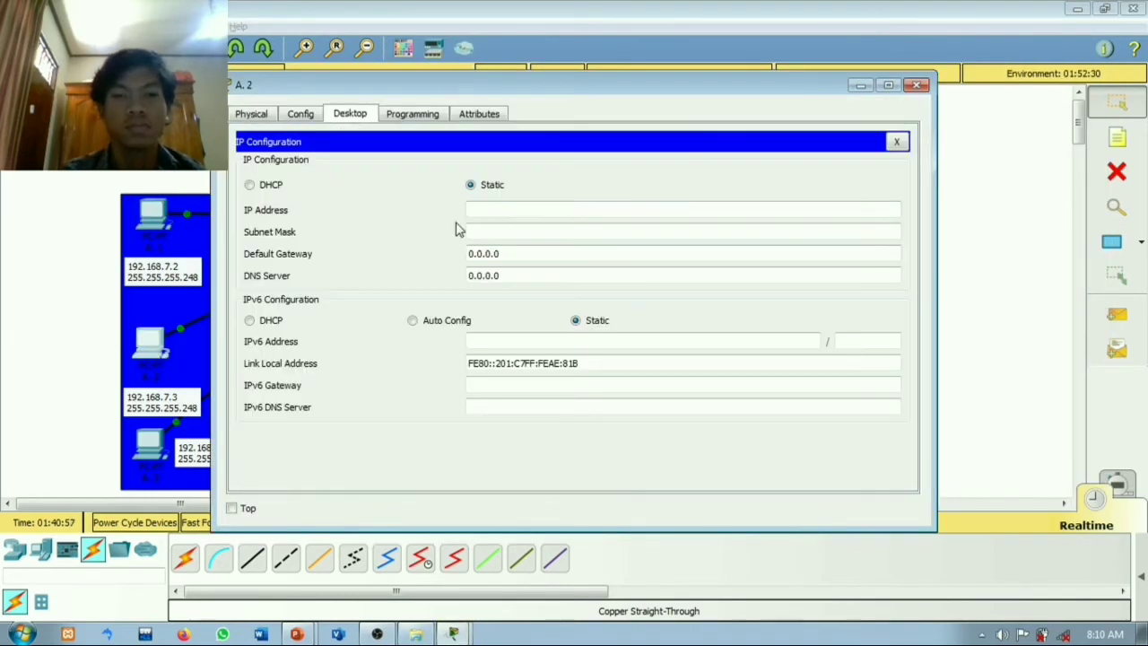
{"action": "left_click", "coordinate": [478, 210]}
{"action": "type", "text": "192.168.7.3"}
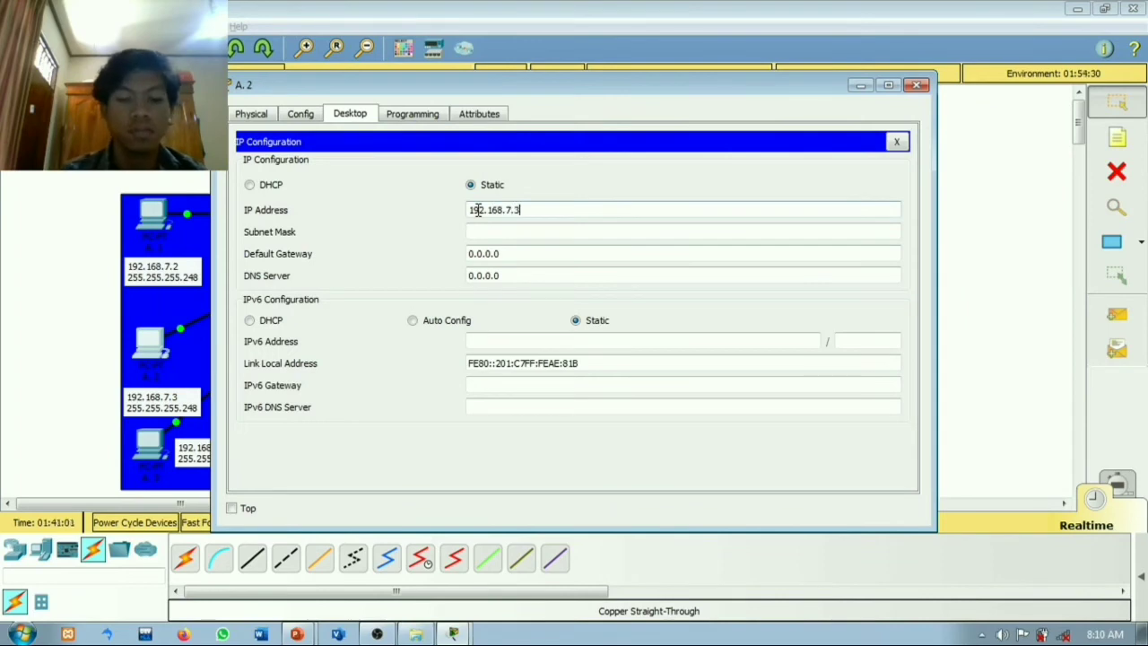
{"action": "key", "text": "Tab"}
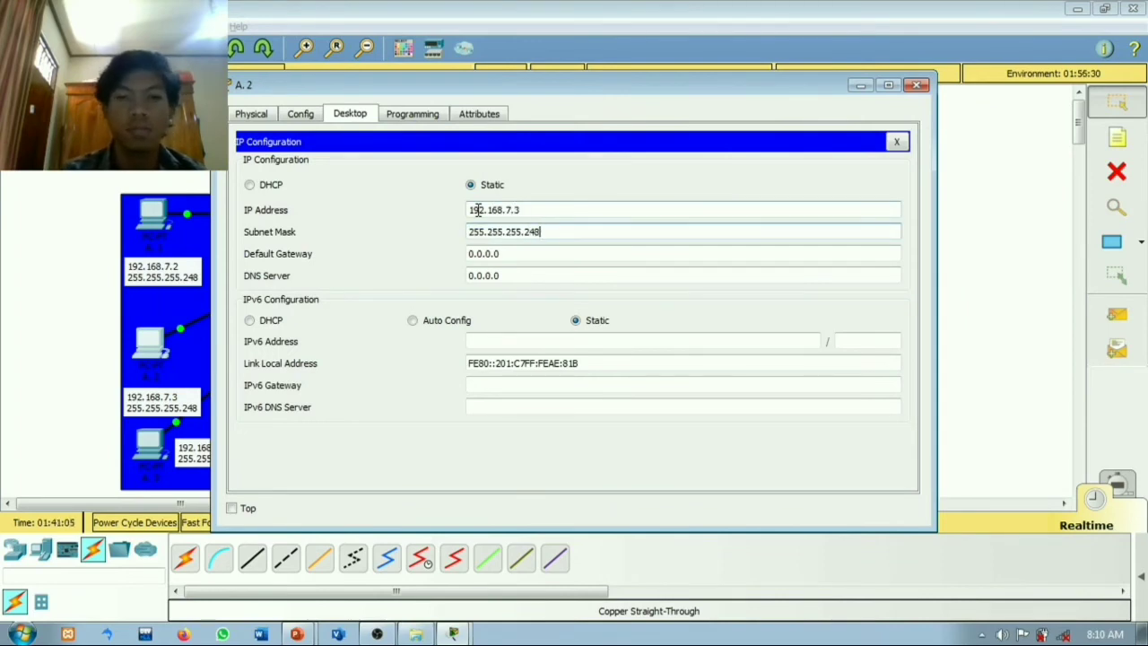
{"action": "key", "text": "Tab"}
{"action": "type", "text": "19"}
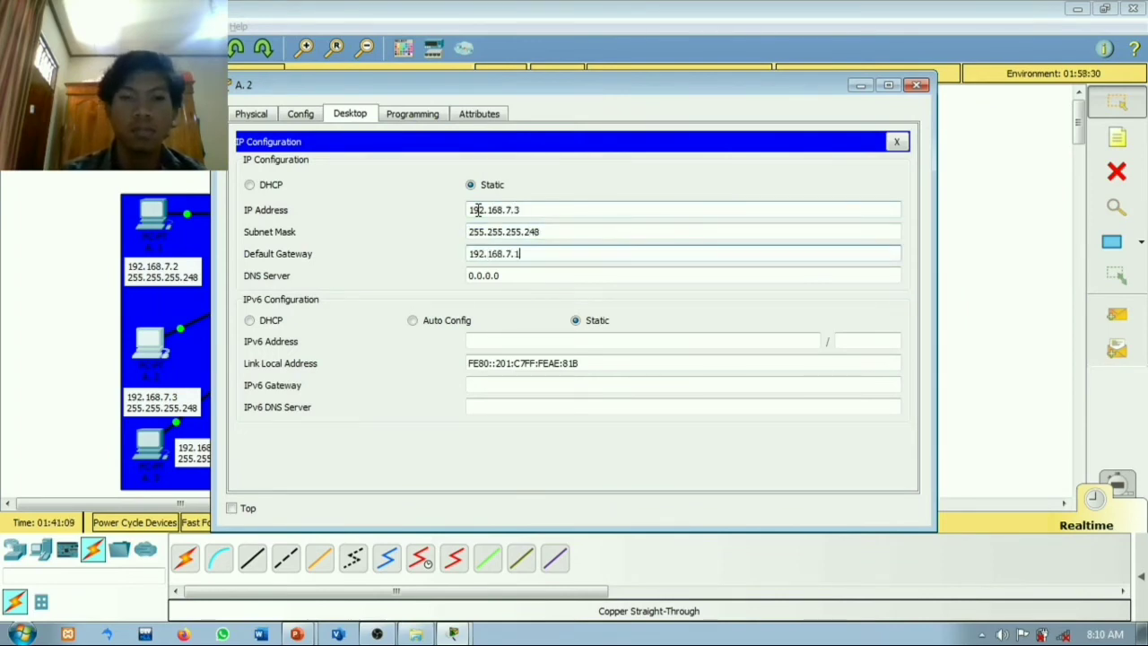
{"action": "type", "text": "2.168.7.1"}
{"action": "left_click", "coordinate": [916, 85]}
Step: Configure PC A.3 with static IP address 192.168.7.4, subnet mask 255.255.255.248 and default gateway 192.168.7.1, and close its window
{"action": "left_click", "coordinate": [149, 444]}
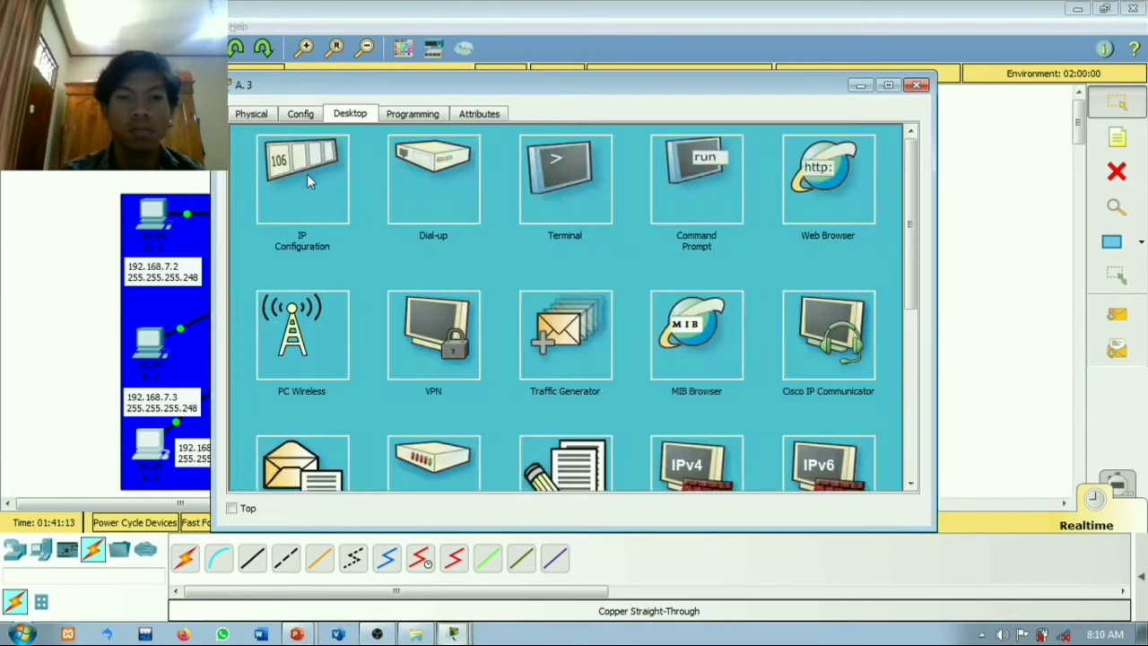
{"action": "left_click", "coordinate": [306, 174]}
{"action": "left_click", "coordinate": [476, 212]}
{"action": "type", "text": "192.168.7."}
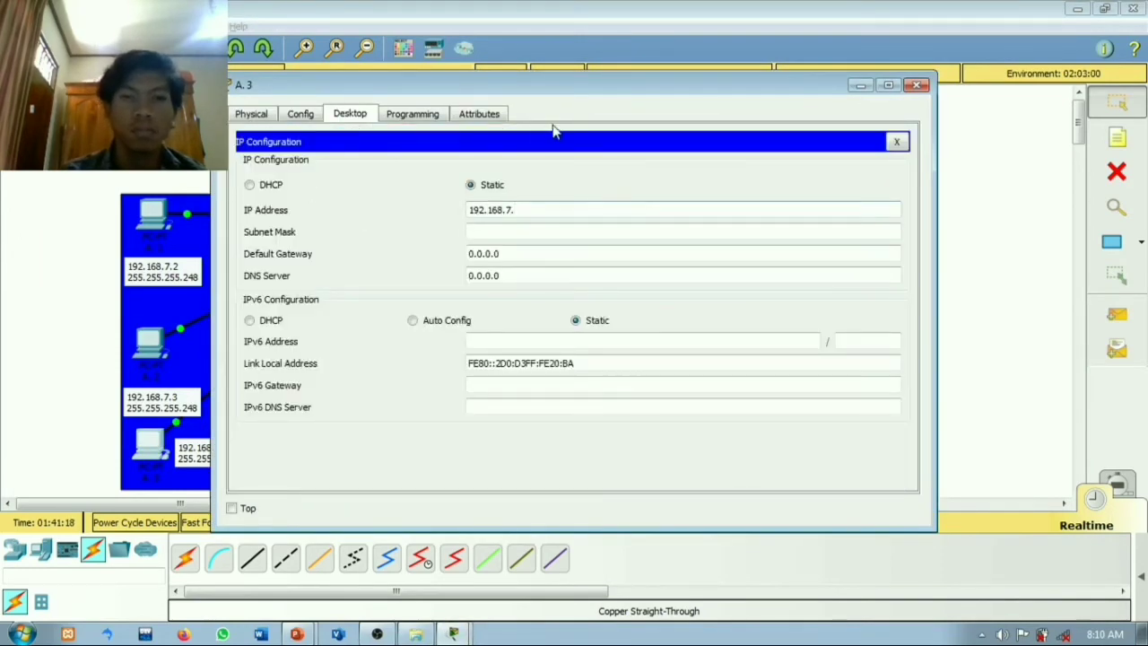
{"action": "left_click_drag", "start_coordinate": [583, 143], "coordinate": [718, 141]}
{"action": "type", "text": "4"}
{"action": "key", "text": "Tab"}
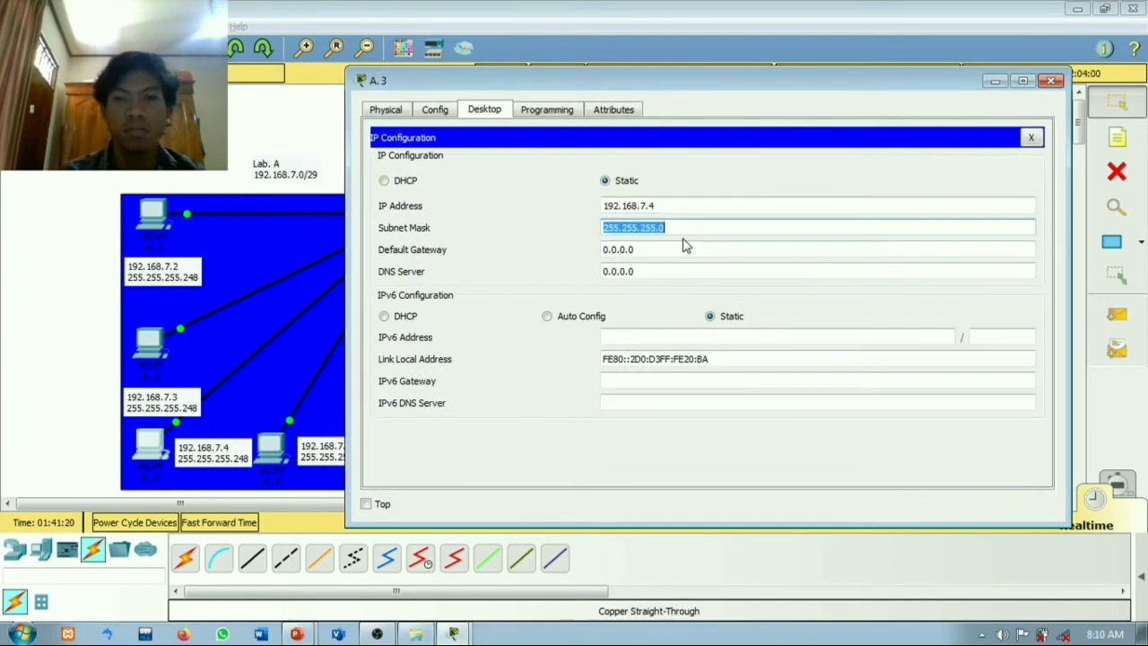
{"action": "key", "text": "Right"}
{"action": "type", "text": "248"}
{"action": "key", "text": "Tab"}
{"action": "type", "text": "192.168"}
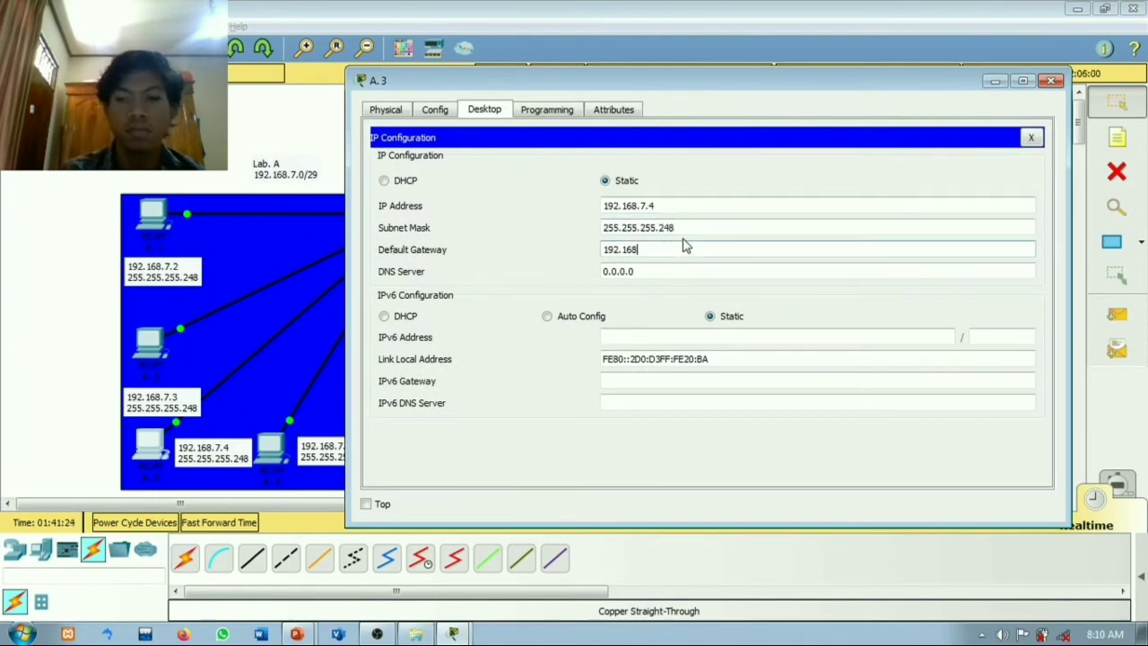
{"action": "type", "text": ".7.1"}
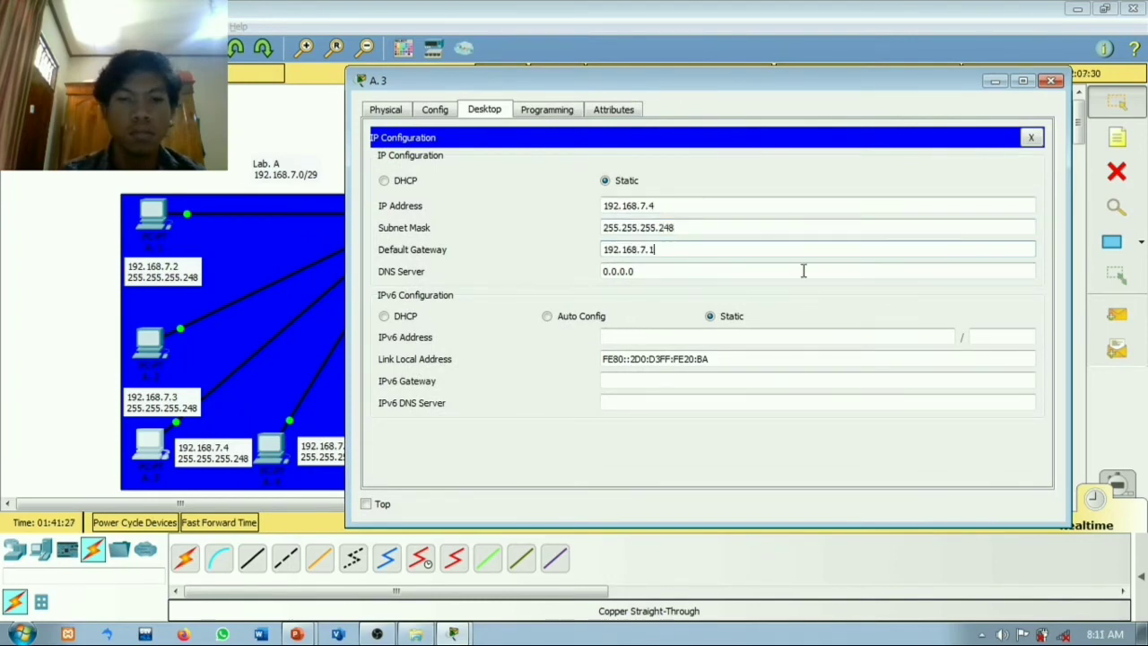
{"action": "left_click", "coordinate": [1051, 81]}
Step: Configure PC A.4 with static IP address 192.168.7.5, subnet mask 255.255.255.248 and default gateway 192.168.7.1, and close its window
{"action": "left_click", "coordinate": [150, 444]}
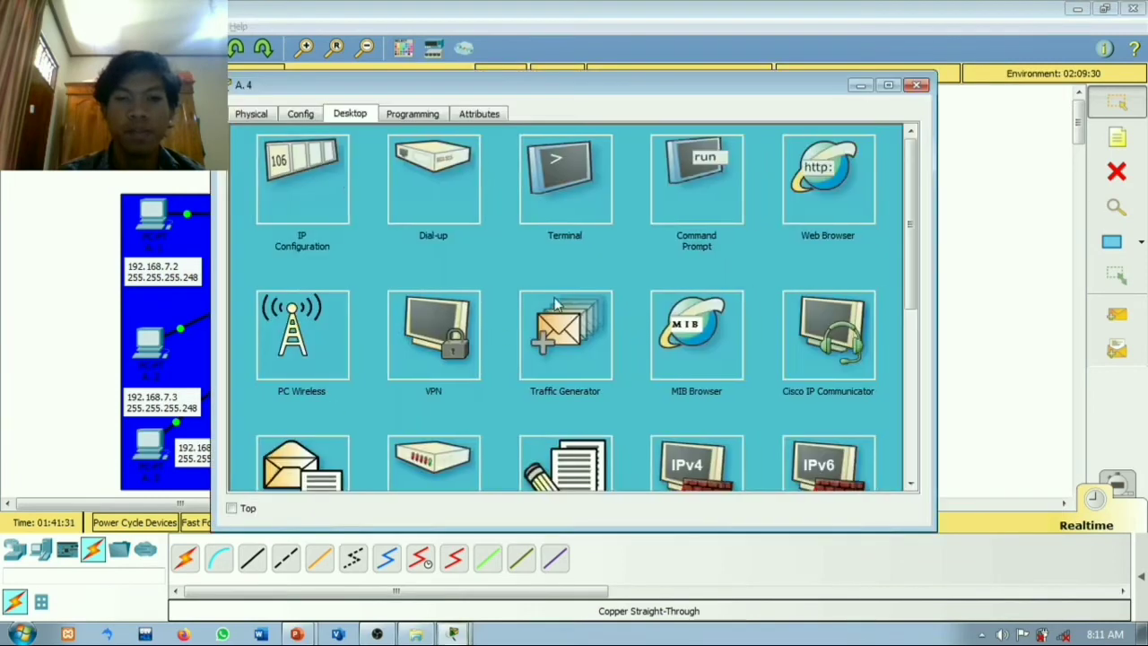
{"action": "left_click", "coordinate": [308, 171]}
{"action": "left_click_drag", "start_coordinate": [665, 90], "coordinate": [846, 82]}
{"action": "left_click", "coordinate": [763, 197]}
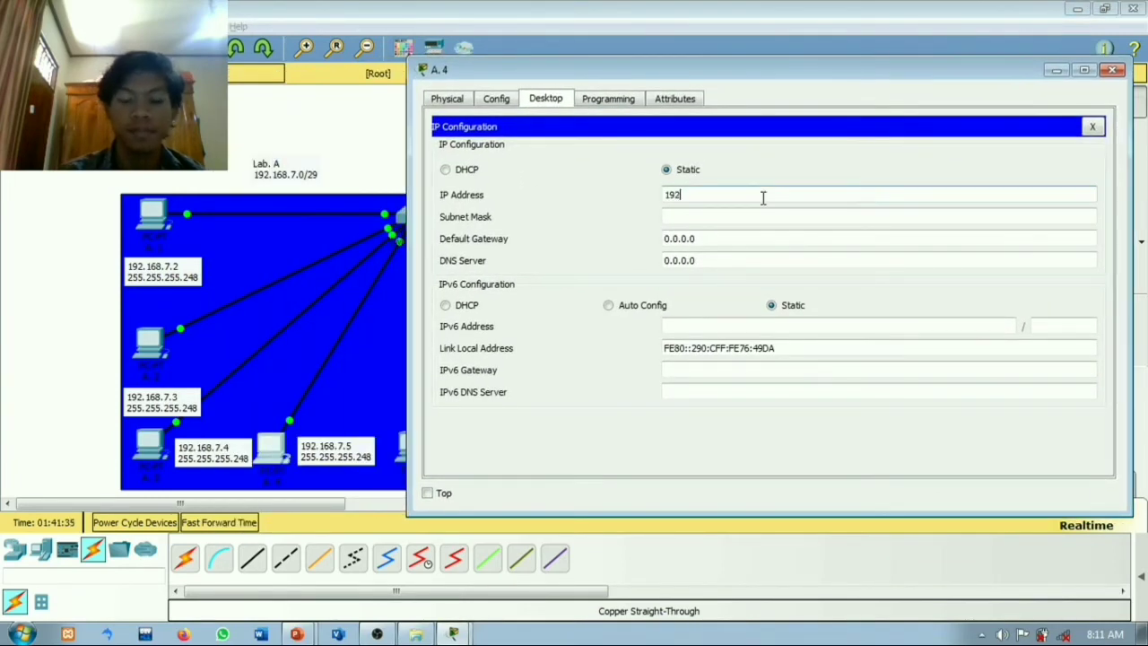
{"action": "type", "text": "192.168.7.5"}
{"action": "key", "text": "Tab"}
{"action": "key", "text": "End"}
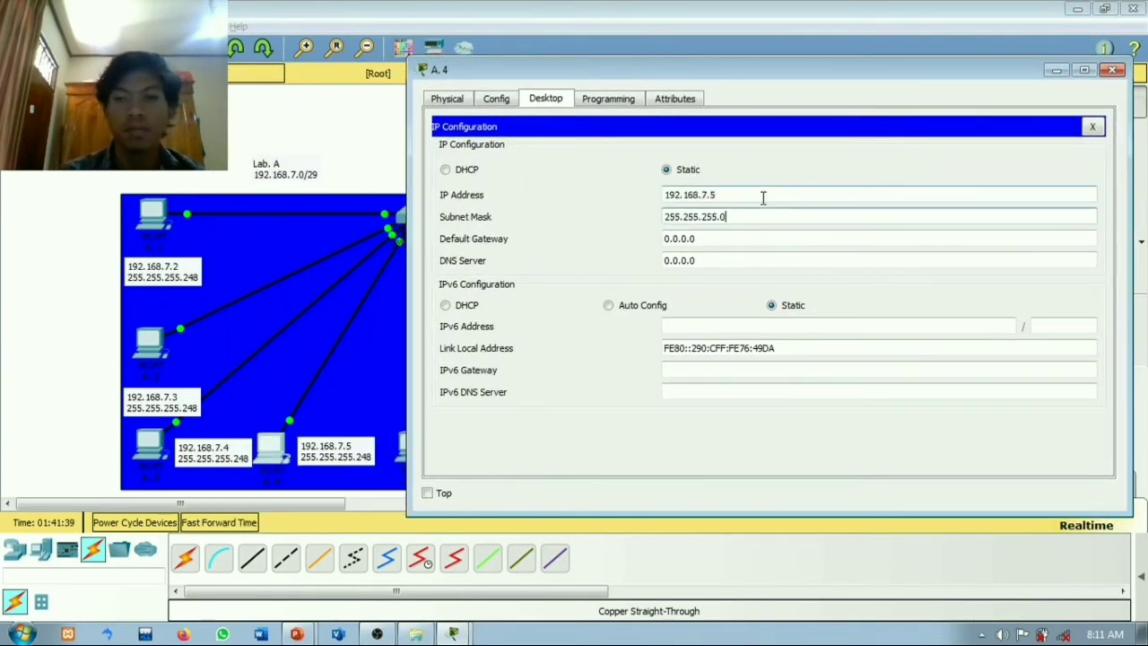
{"action": "key", "text": "BackSpace"}
{"action": "type", "text": "248"}
{"action": "key", "text": "Tab"}
{"action": "type", "text": "192.168"}
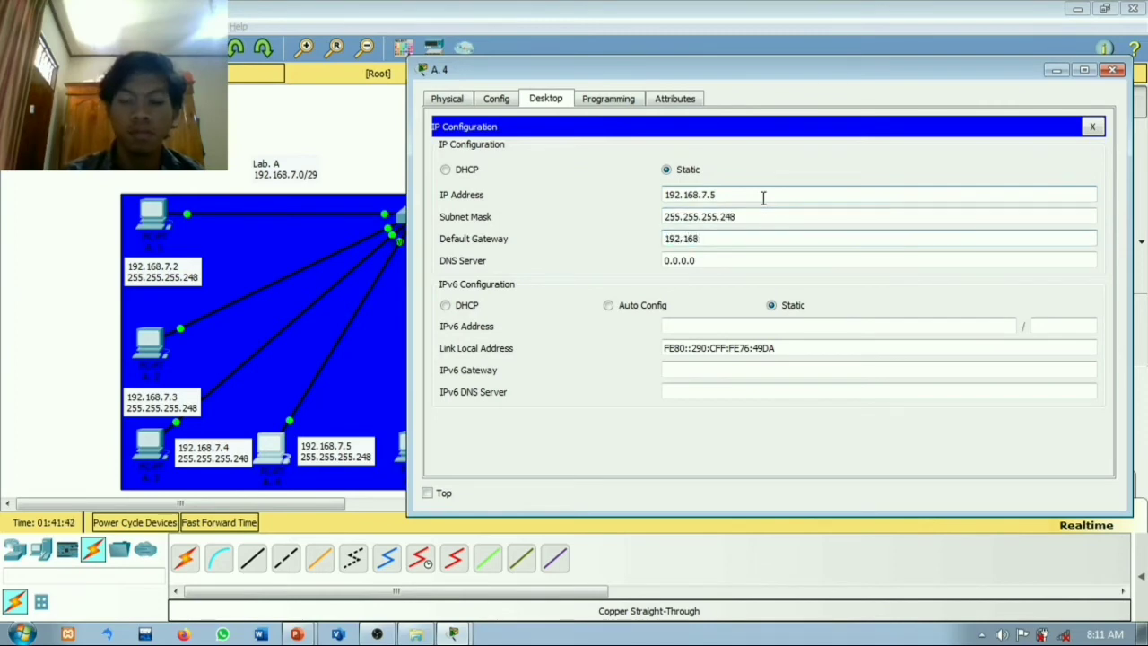
{"action": "type", "text": ".7.1"}
{"action": "left_click", "coordinate": [1111, 69]}
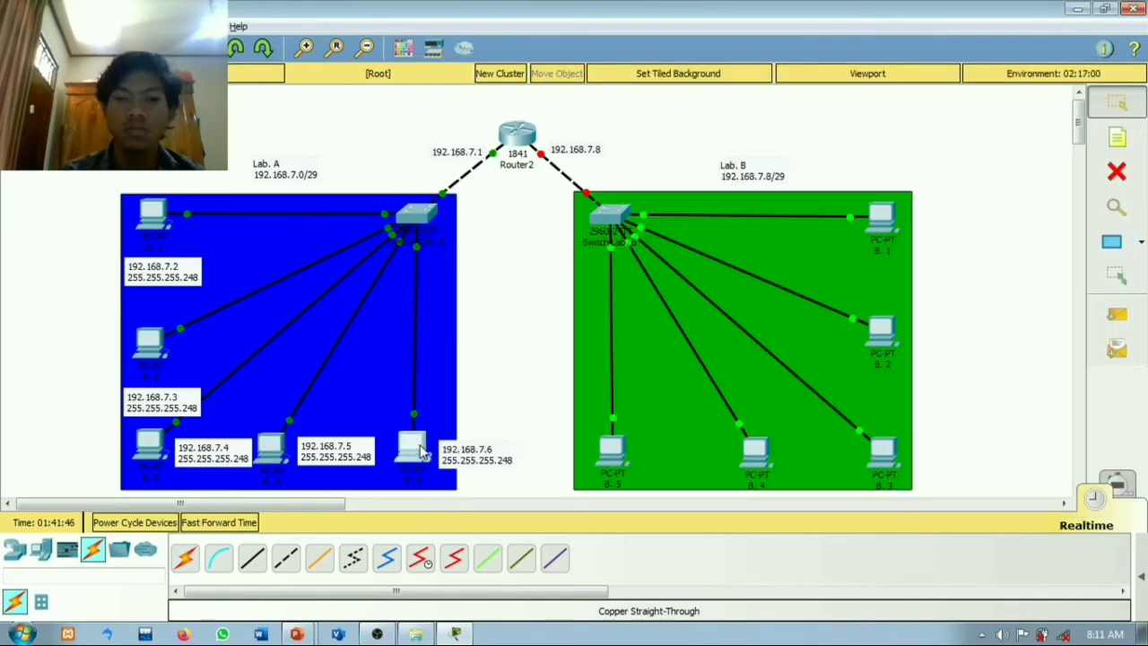
Step: Configure PC A.5 with static IP address 192.168.7.6, subnet mask 255.255.255.248 and default gateway 192.168.7.1, and close its window
{"action": "left_click", "coordinate": [421, 453]}
{"action": "left_click", "coordinate": [304, 175]}
{"action": "left_click_drag", "start_coordinate": [448, 85], "coordinate": [758, 102]}
{"action": "left_click", "coordinate": [885, 231]}
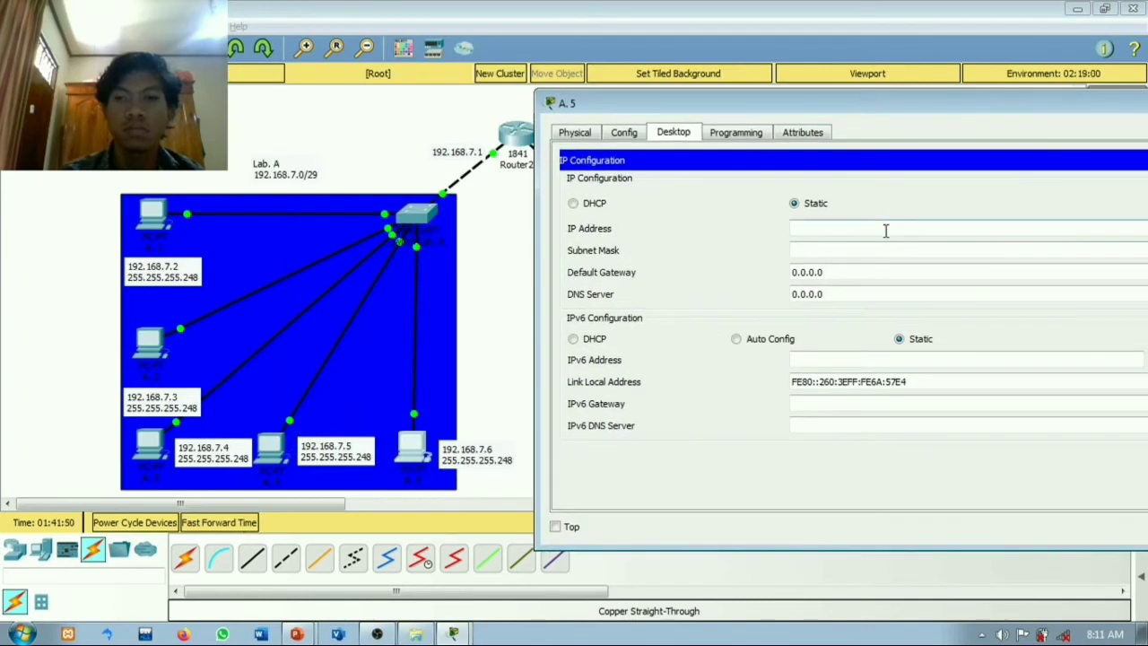
{"action": "type", "text": "192.168.7.6"}
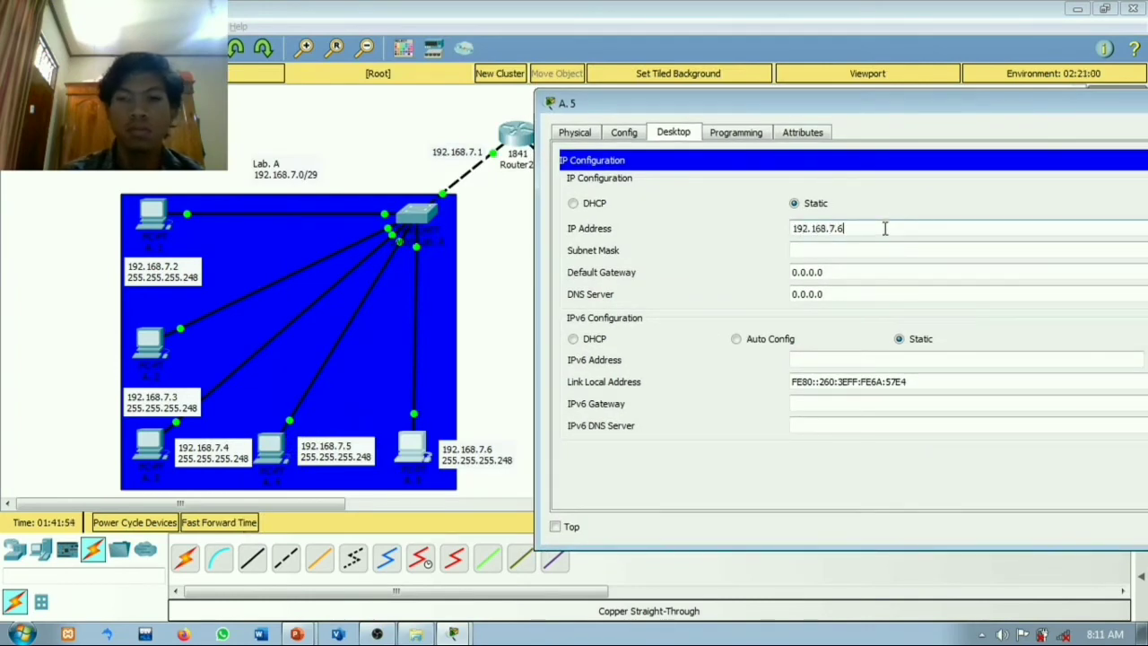
{"action": "key", "text": "Tab"}
{"action": "type", "text": "248"}
{"action": "key", "text": "Tab"}
{"action": "type", "text": "1"}
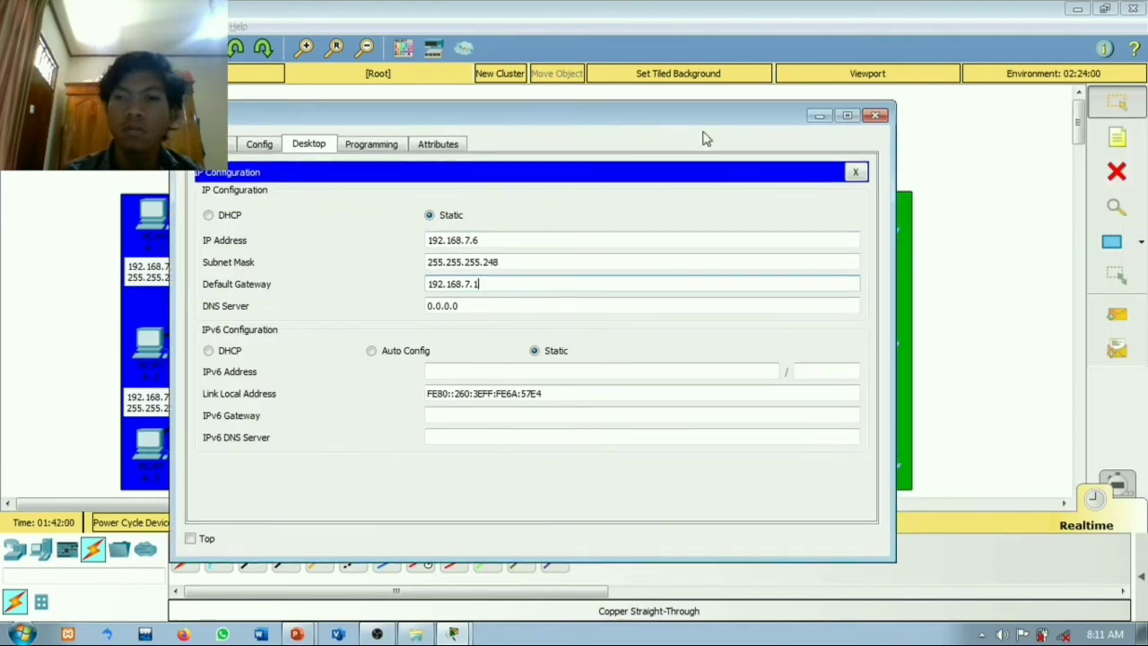
{"action": "left_click", "coordinate": [876, 114]}
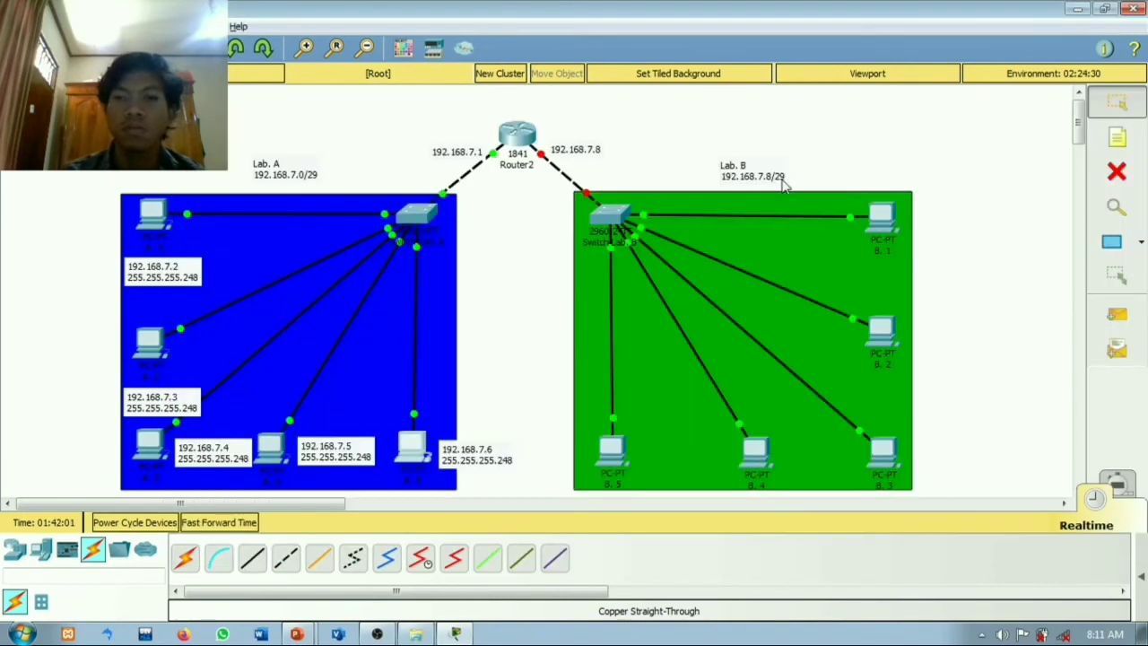
Step: Nudge the green Lab. B rectangle slightly upward and, with the PDU list shown, send a simple PDU from A.1 to Router2
{"action": "left_click_drag", "start_coordinate": [576, 311], "coordinate": [575, 304]}
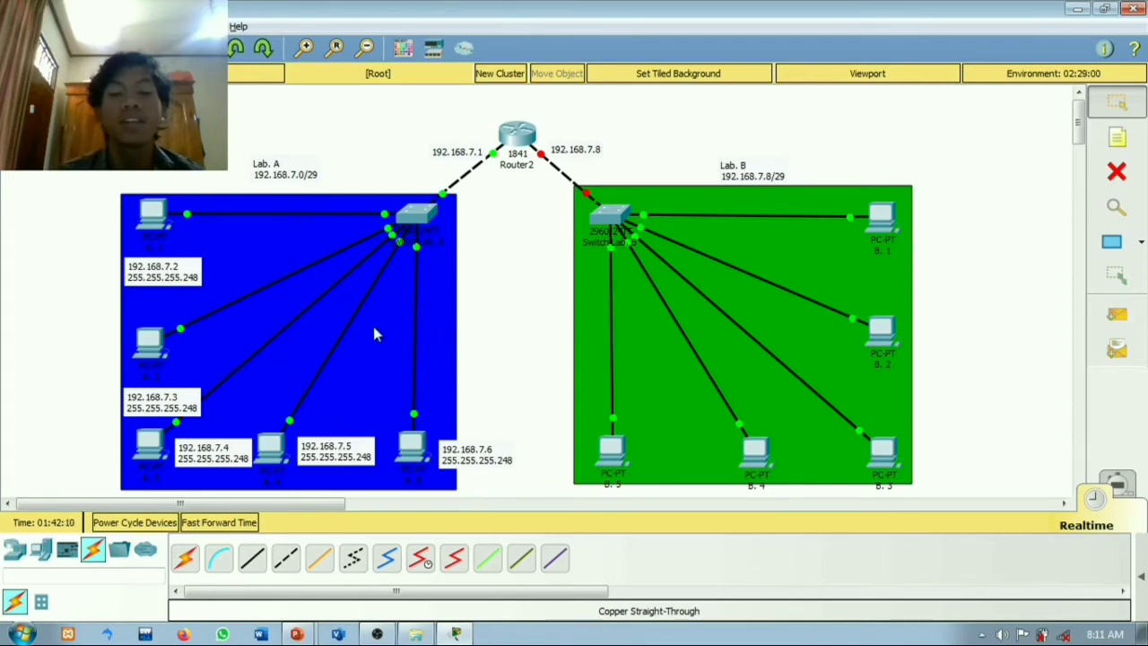
{"action": "left_click", "coordinate": [1137, 579]}
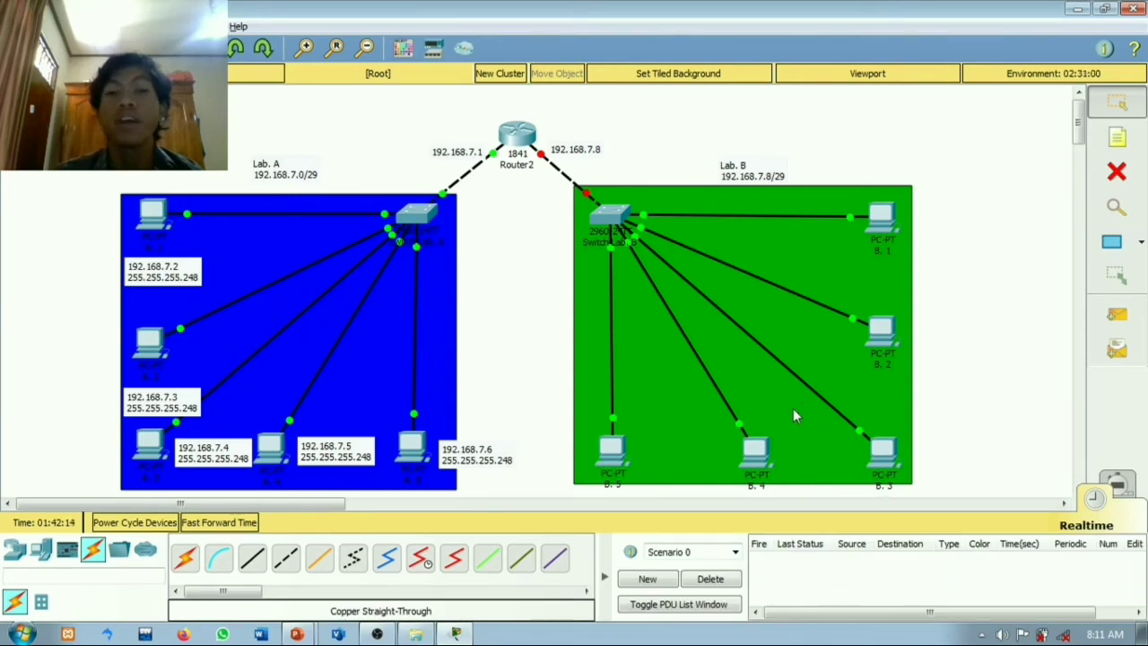
{"action": "left_click", "coordinate": [1119, 316]}
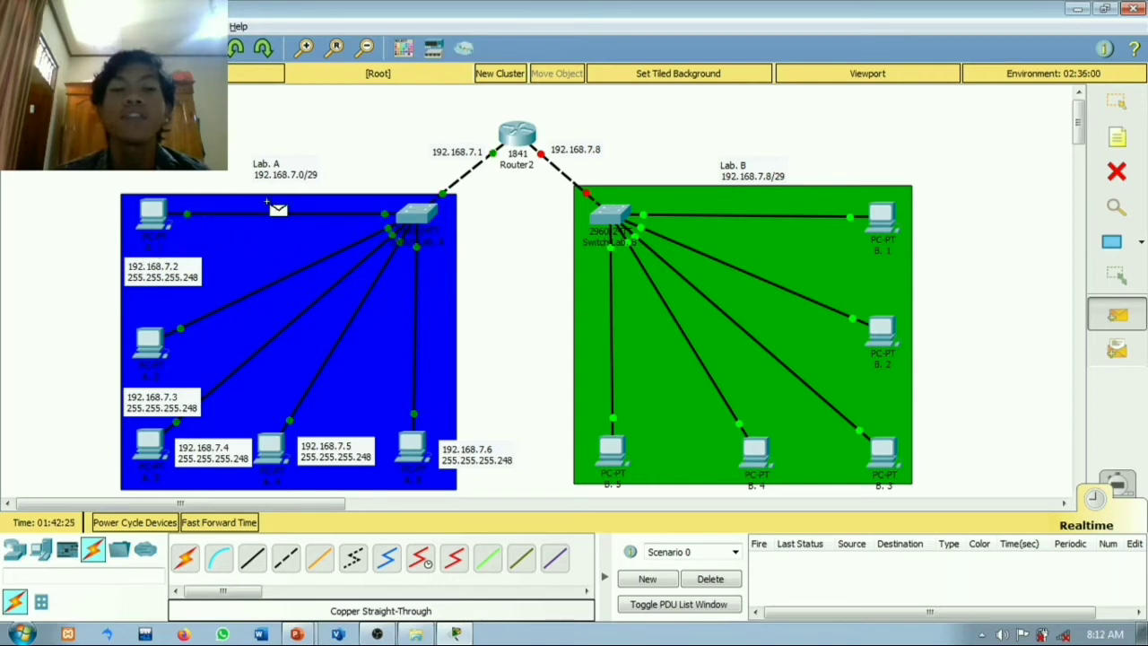
{"action": "left_click", "coordinate": [154, 218]}
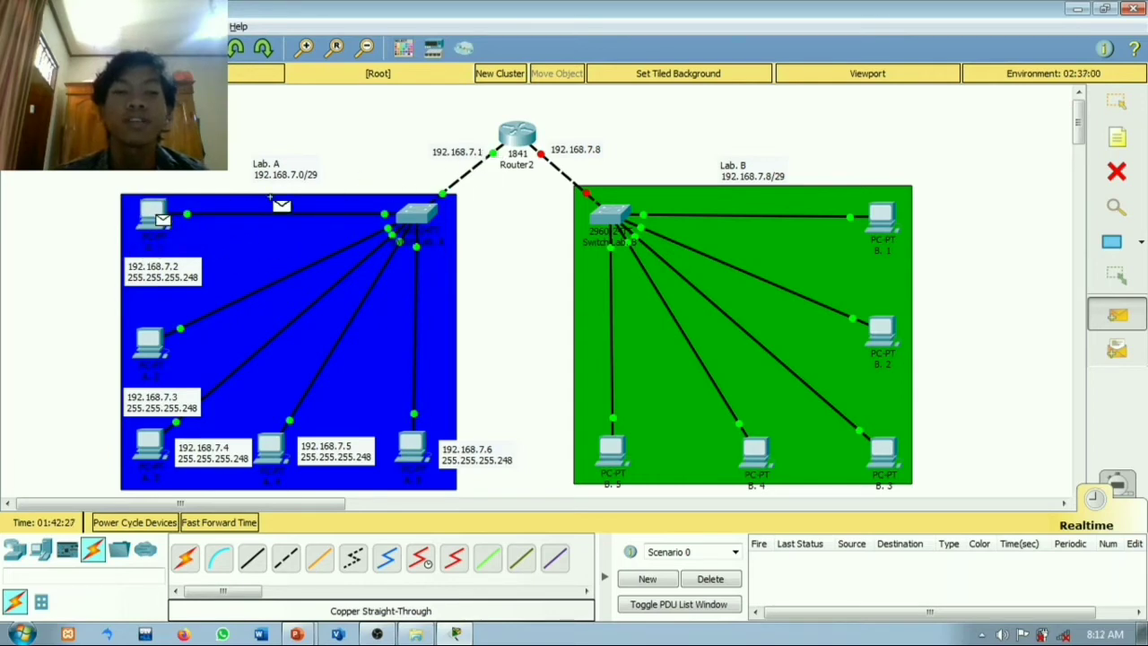
{"action": "left_click", "coordinate": [518, 136]}
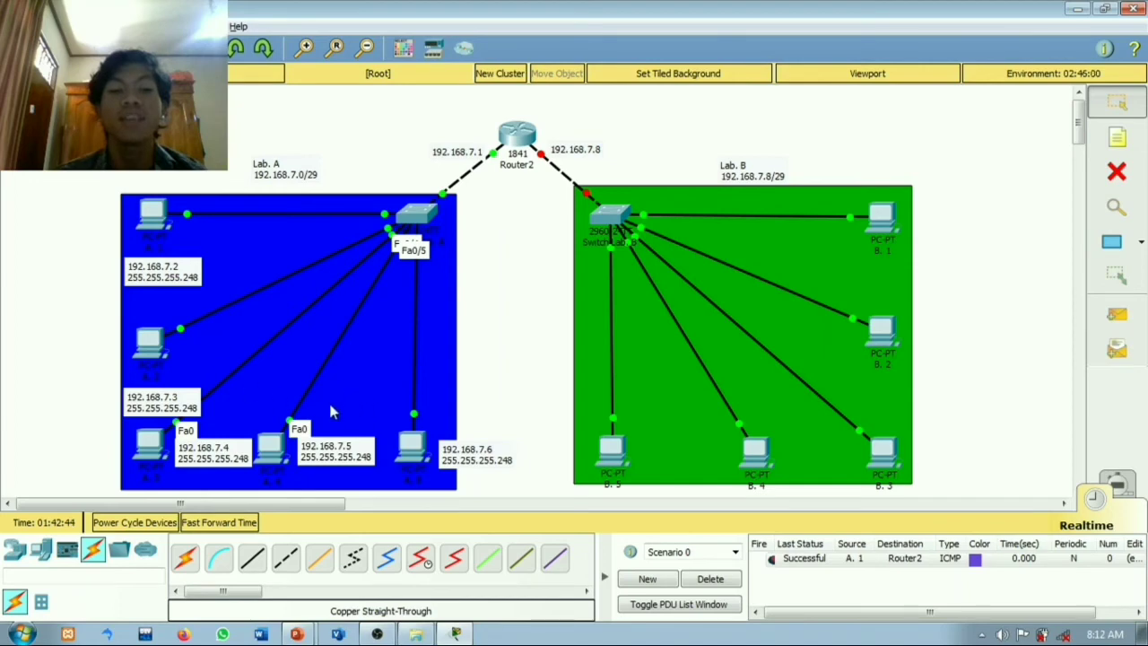
Step: Send simple PDUs from PC A.1 to A.2 and from A.2 to A.3
{"action": "left_click", "coordinate": [1116, 314]}
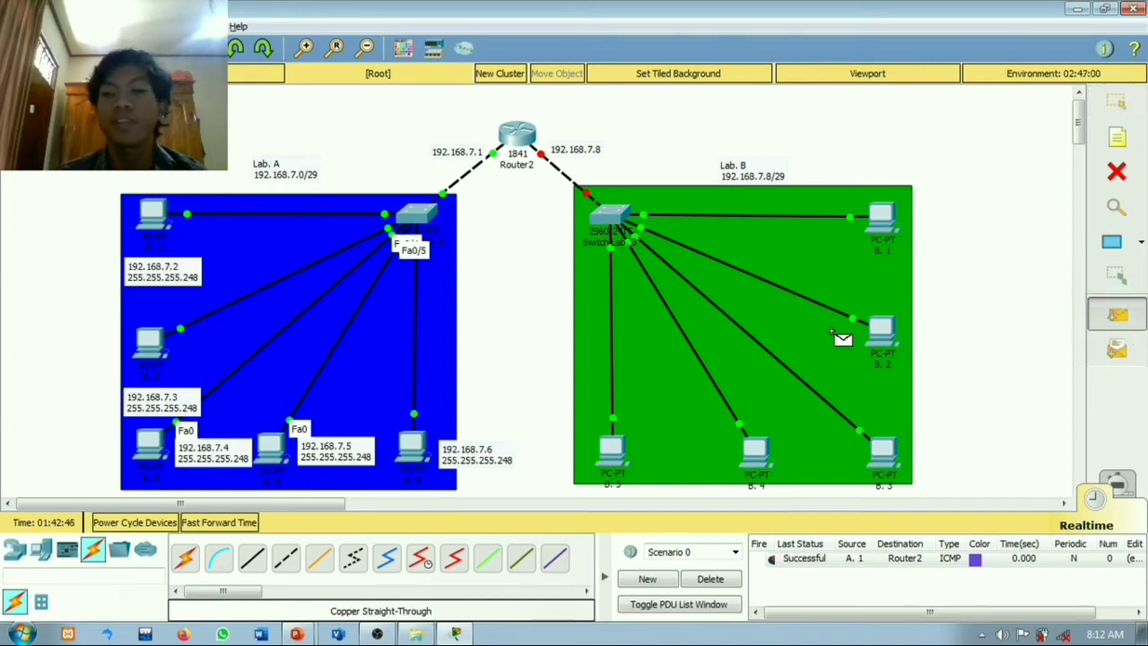
{"action": "left_click", "coordinate": [141, 215]}
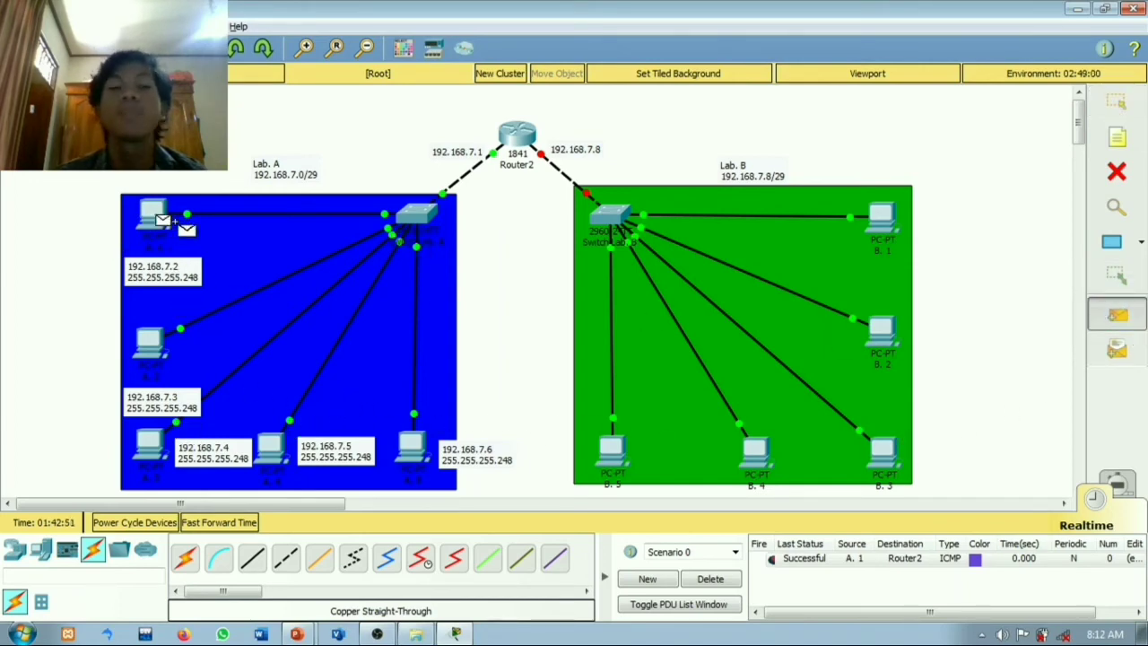
{"action": "left_click", "coordinate": [148, 341]}
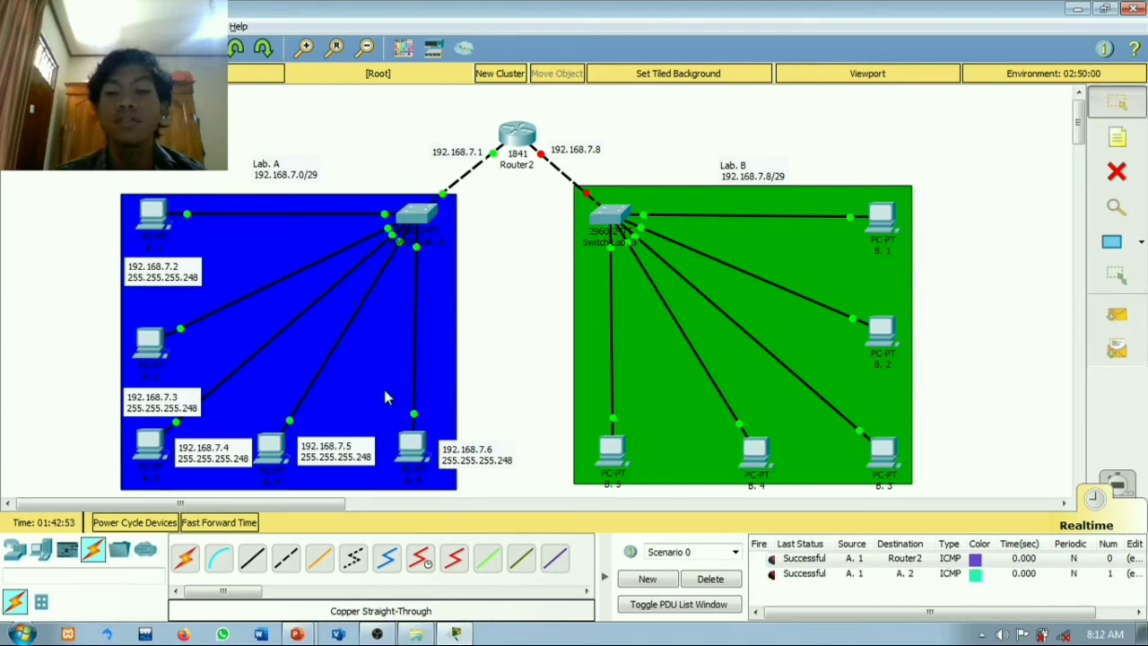
{"action": "left_click", "coordinate": [1142, 321]}
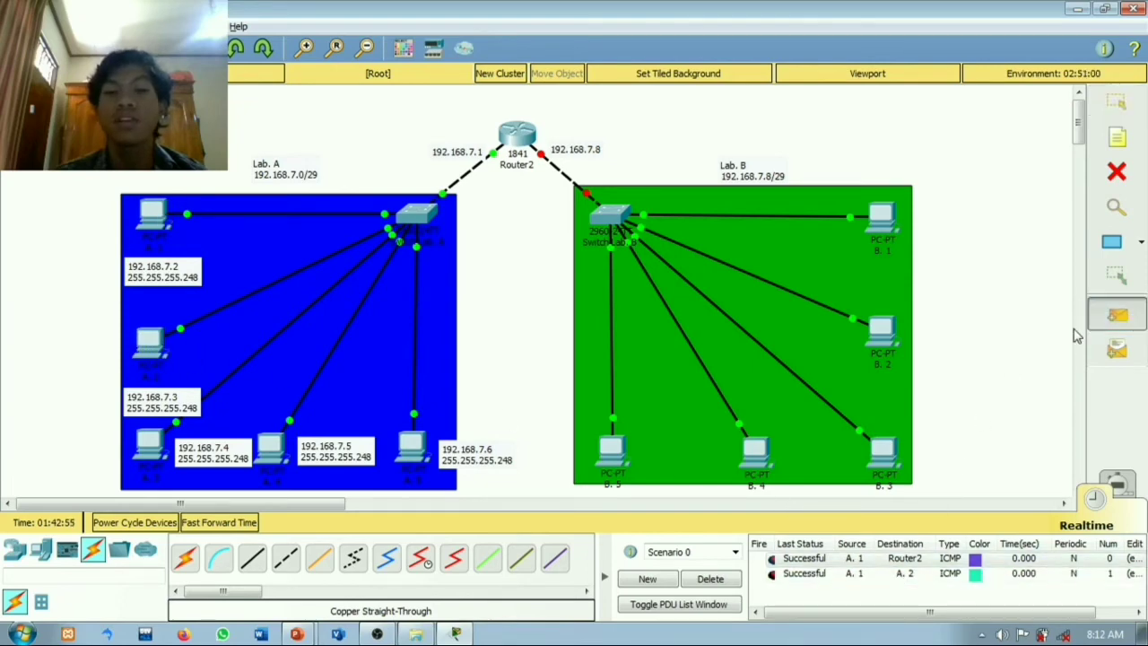
{"action": "left_click", "coordinate": [155, 344]}
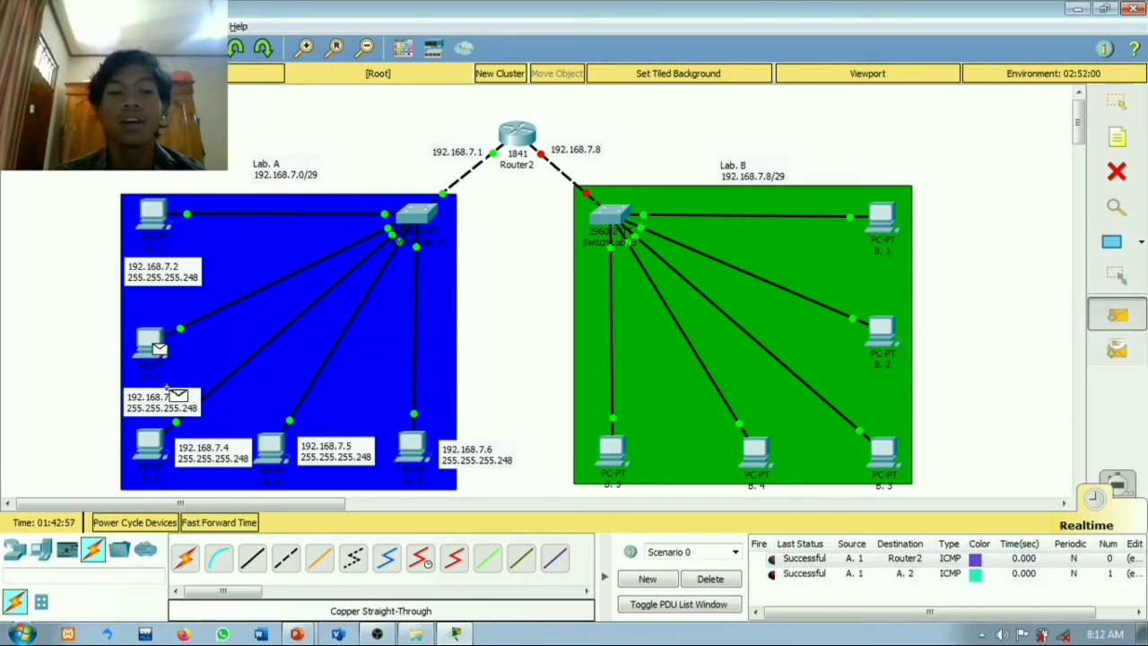
{"action": "left_click", "coordinate": [150, 435]}
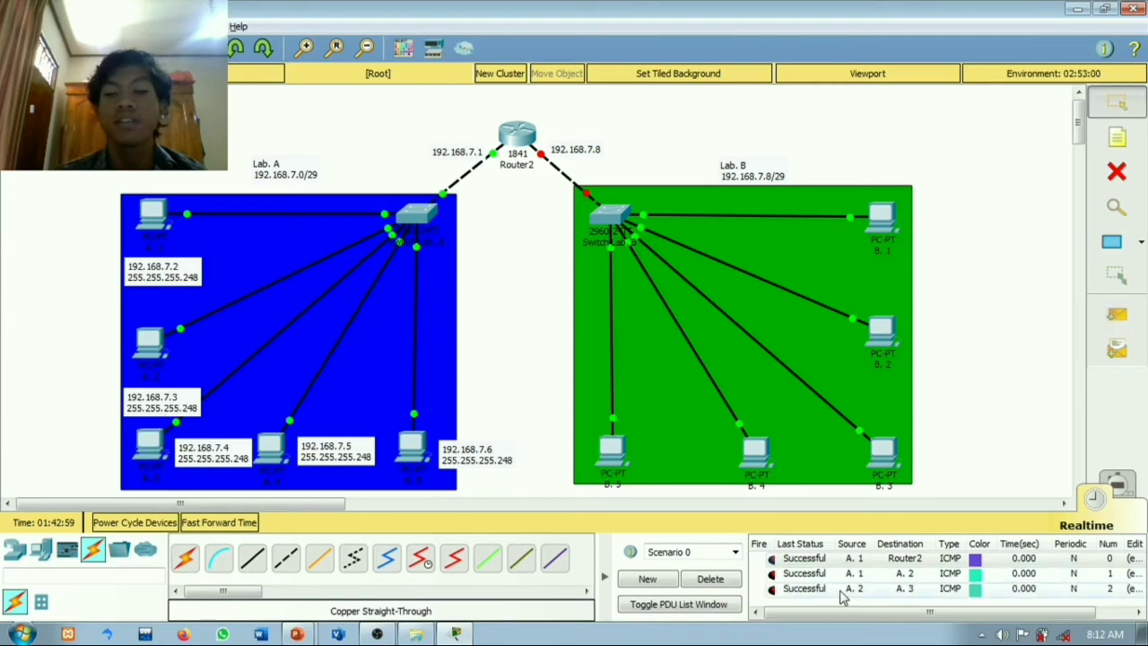
Step: Send simple PDUs from PC A.3 to A.4 and from A.4 to A.5, checking their entries in the PDU list
{"action": "left_click", "coordinate": [1116, 314]}
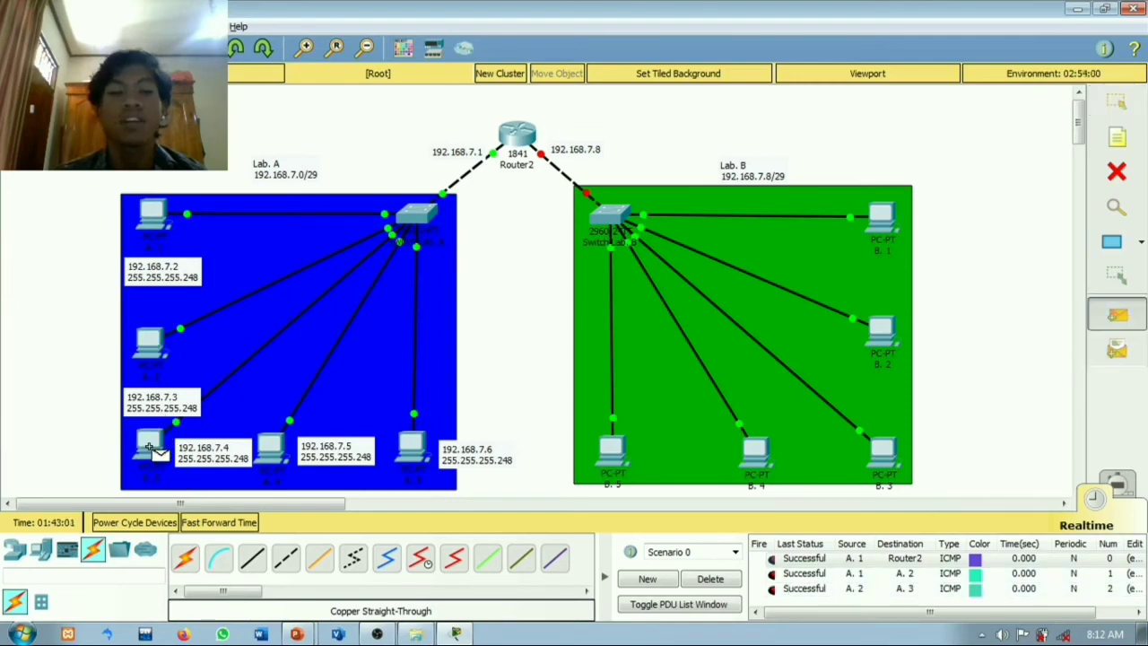
{"action": "left_click", "coordinate": [150, 442]}
{"action": "left_click", "coordinate": [271, 449]}
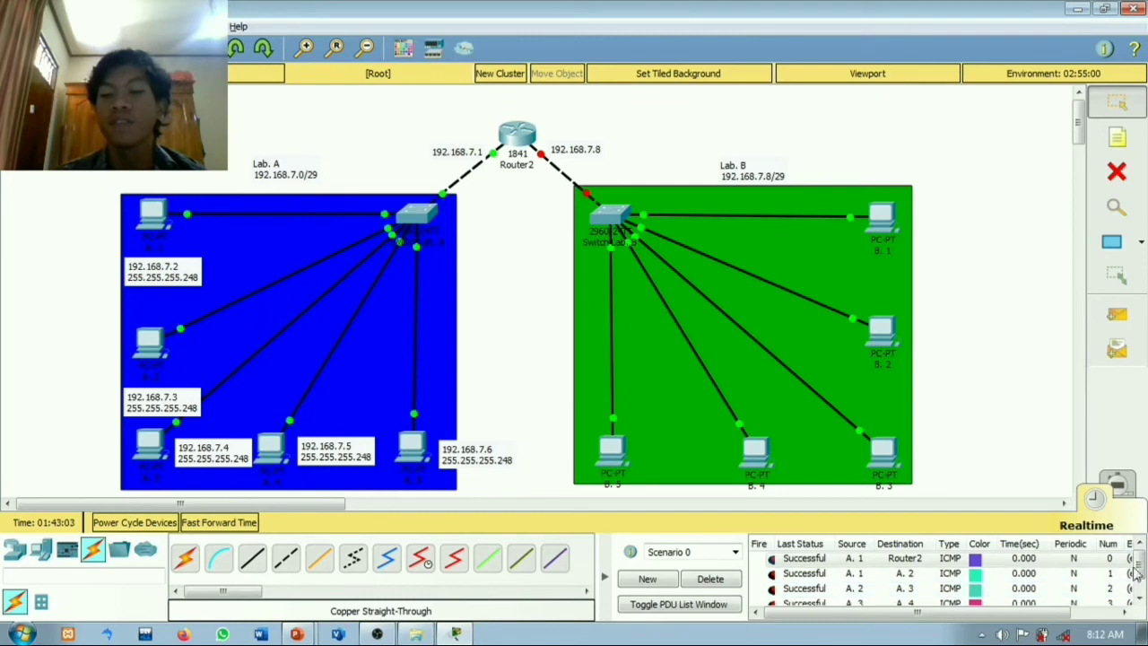
{"action": "left_click", "coordinate": [1135, 581]}
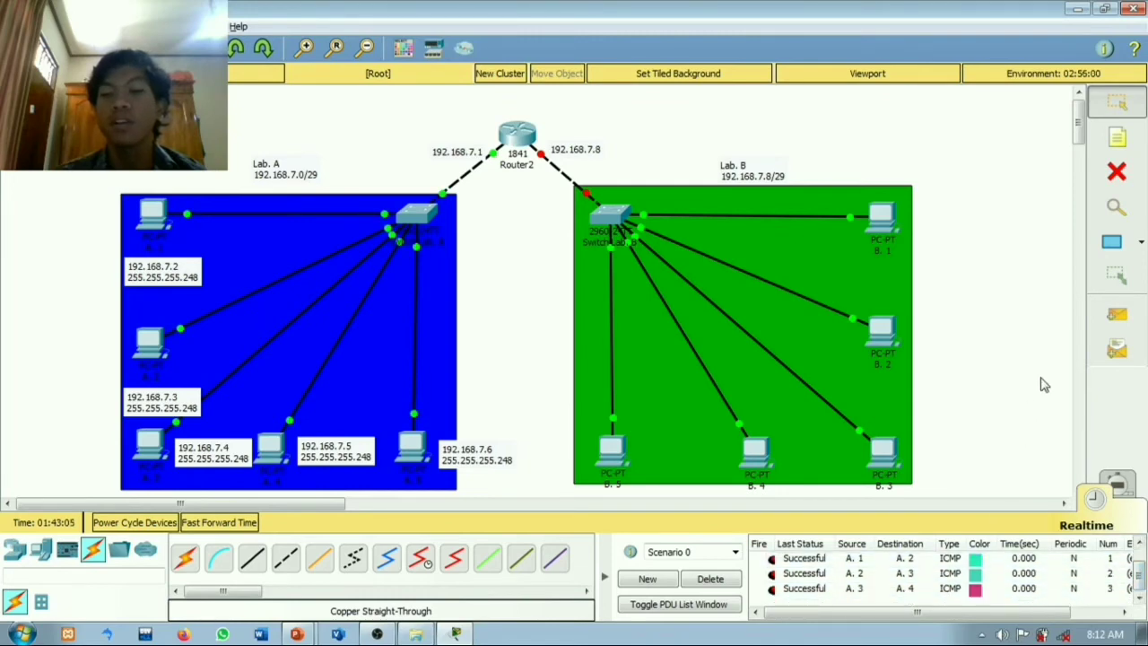
{"action": "left_click", "coordinate": [1116, 315]}
{"action": "left_click", "coordinate": [272, 445]}
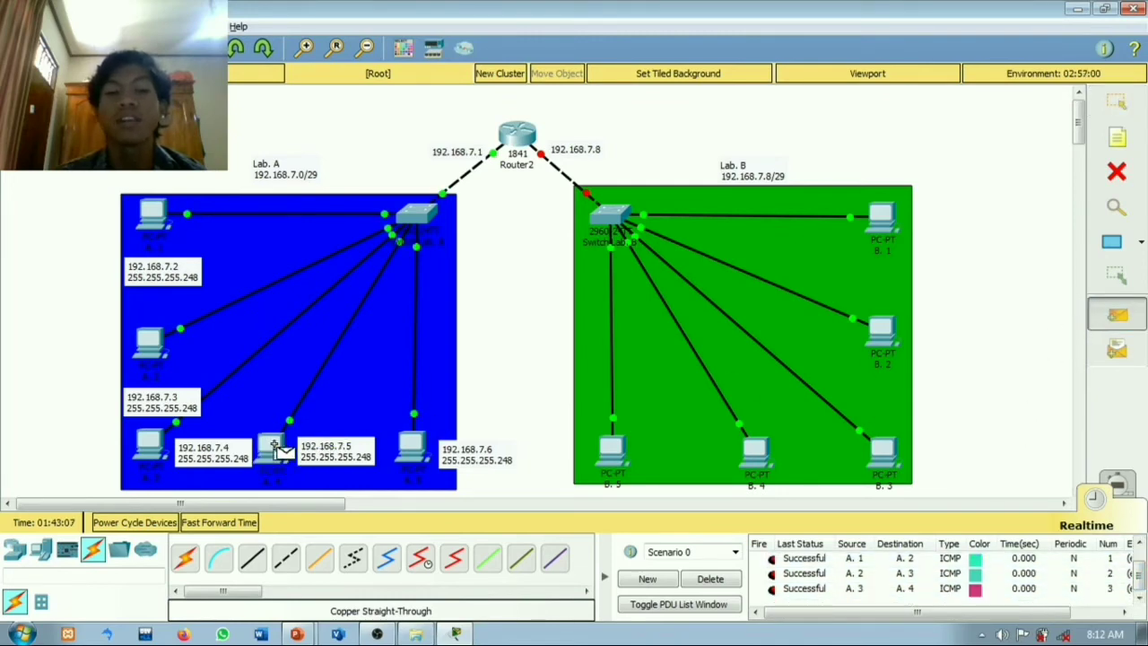
{"action": "left_click", "coordinate": [418, 449]}
{"action": "scroll", "coordinate": [1132, 574], "scroll_direction": "down", "scroll_amount": 2}
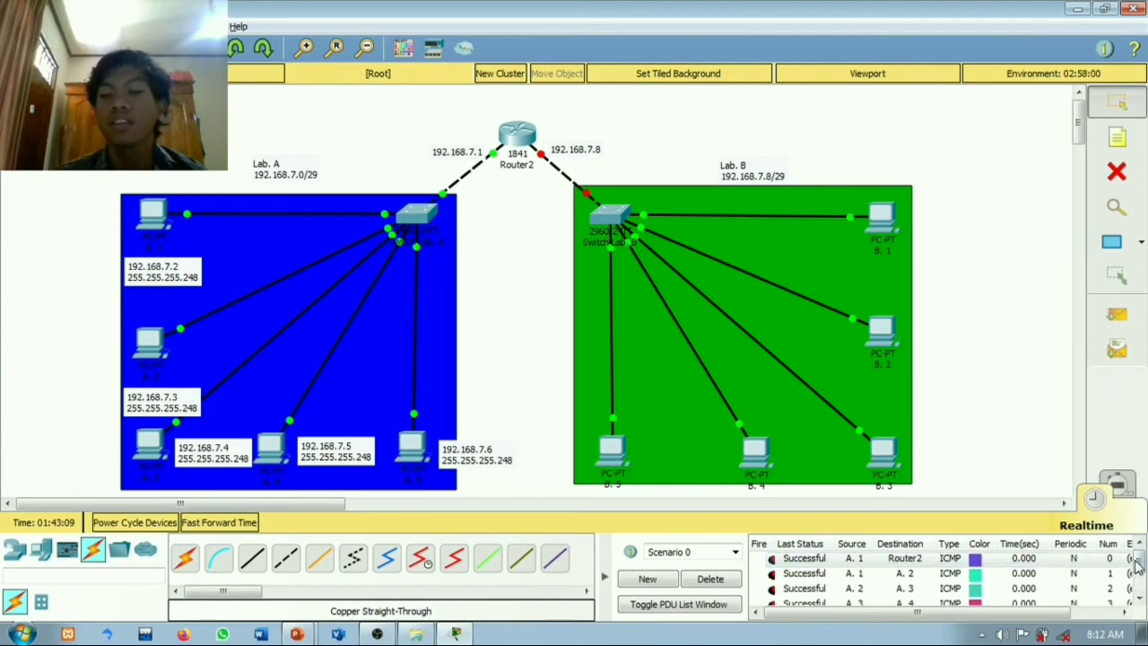
Step: Send separate simple PDUs from PC A.1 to A.3, A.4 and A.5, checking the status entries in the PDU list
{"action": "left_click", "coordinate": [1116, 315]}
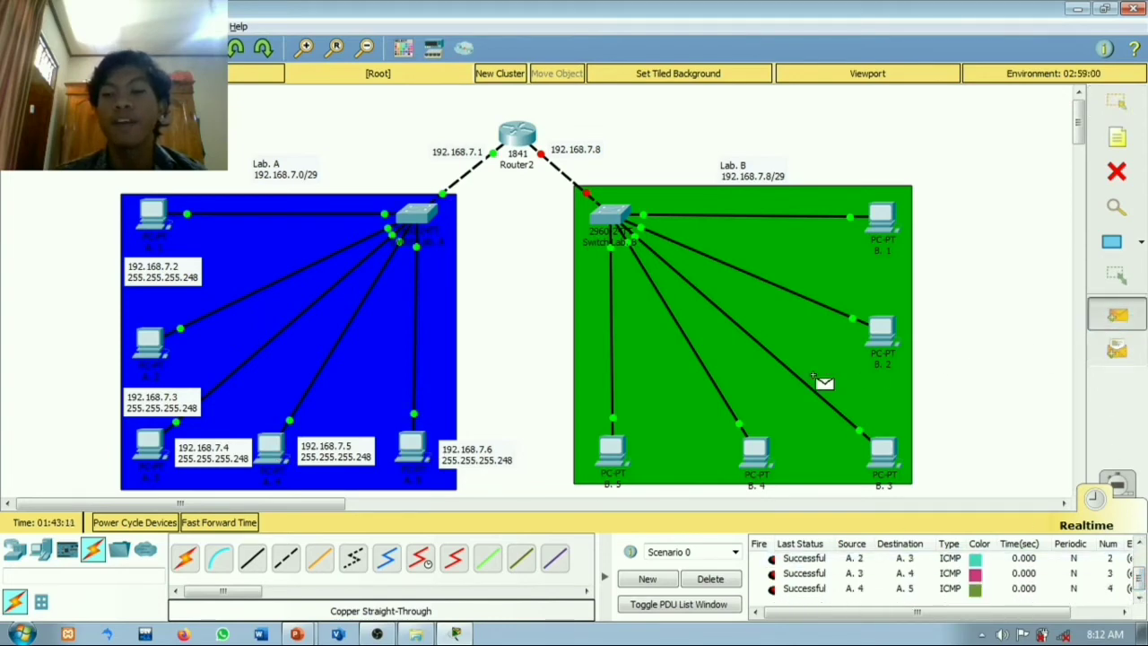
{"action": "left_click", "coordinate": [161, 220]}
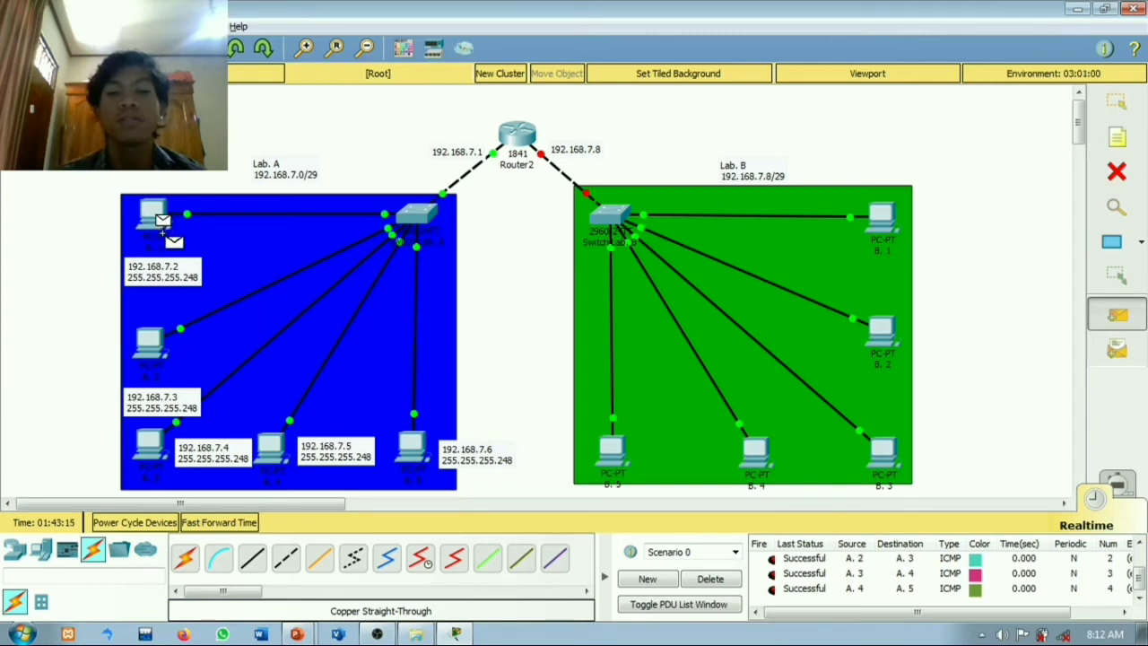
{"action": "left_click", "coordinate": [153, 456]}
{"action": "scroll", "coordinate": [1131, 574], "scroll_direction": "down", "scroll_amount": 1}
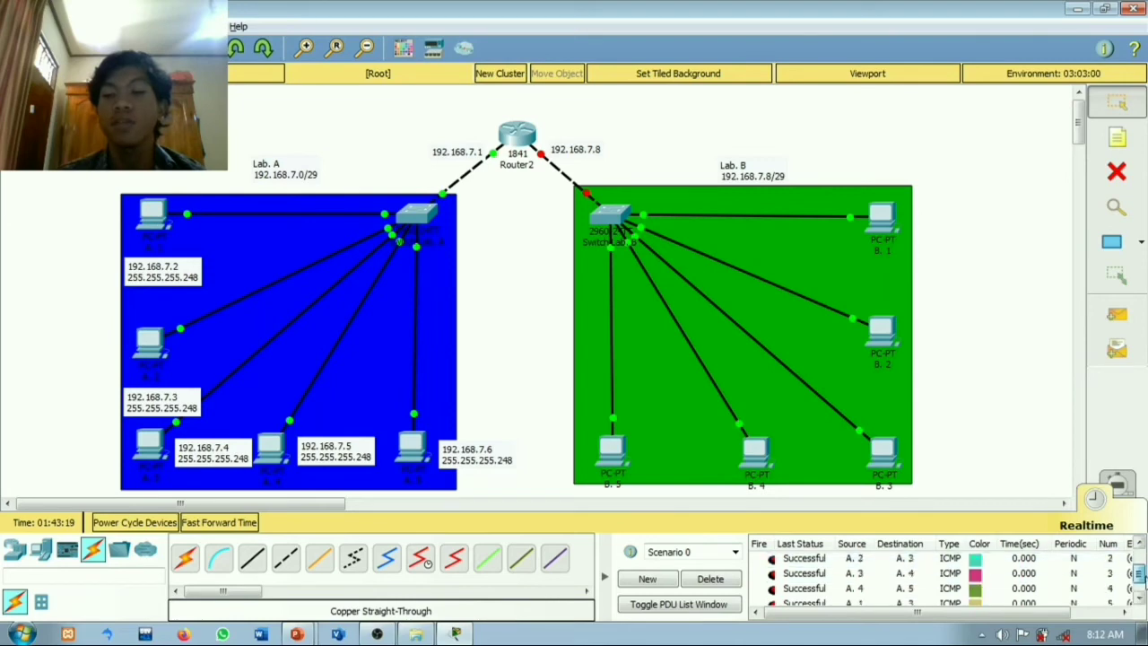
{"action": "left_click", "coordinate": [1116, 313]}
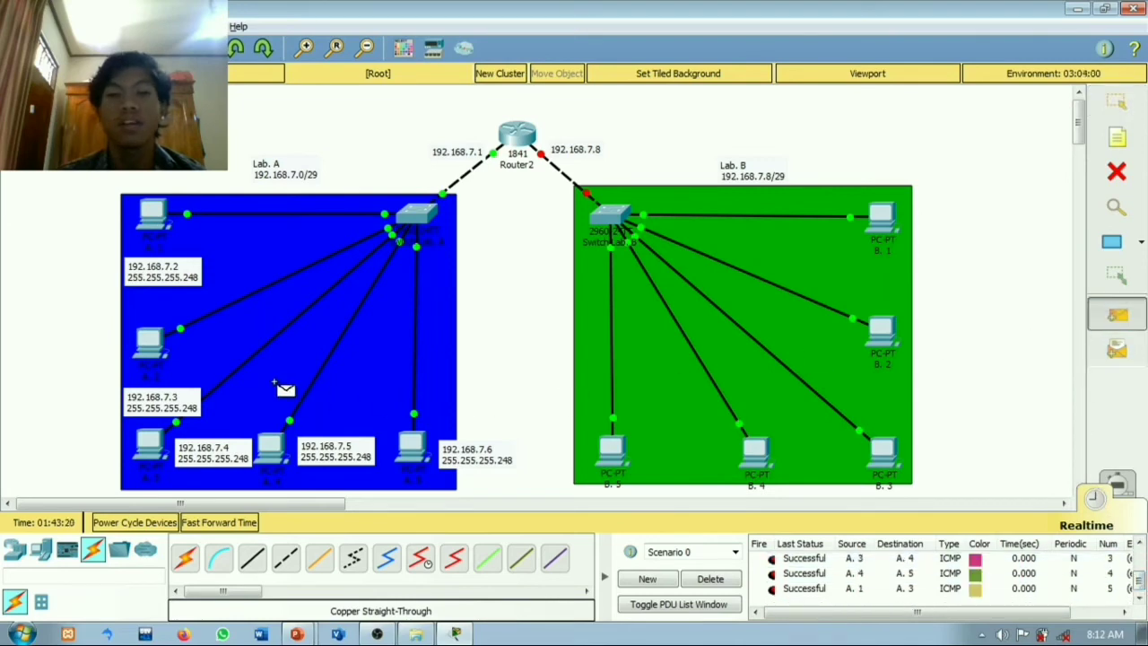
{"action": "left_click", "coordinate": [152, 215]}
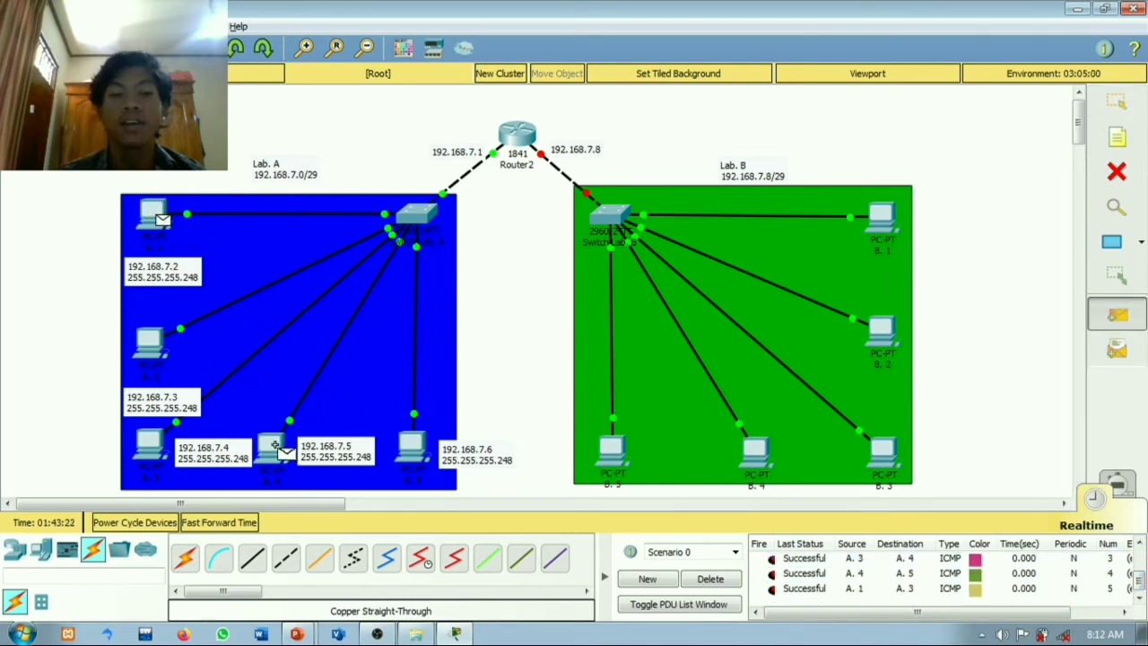
{"action": "left_click", "coordinate": [269, 444]}
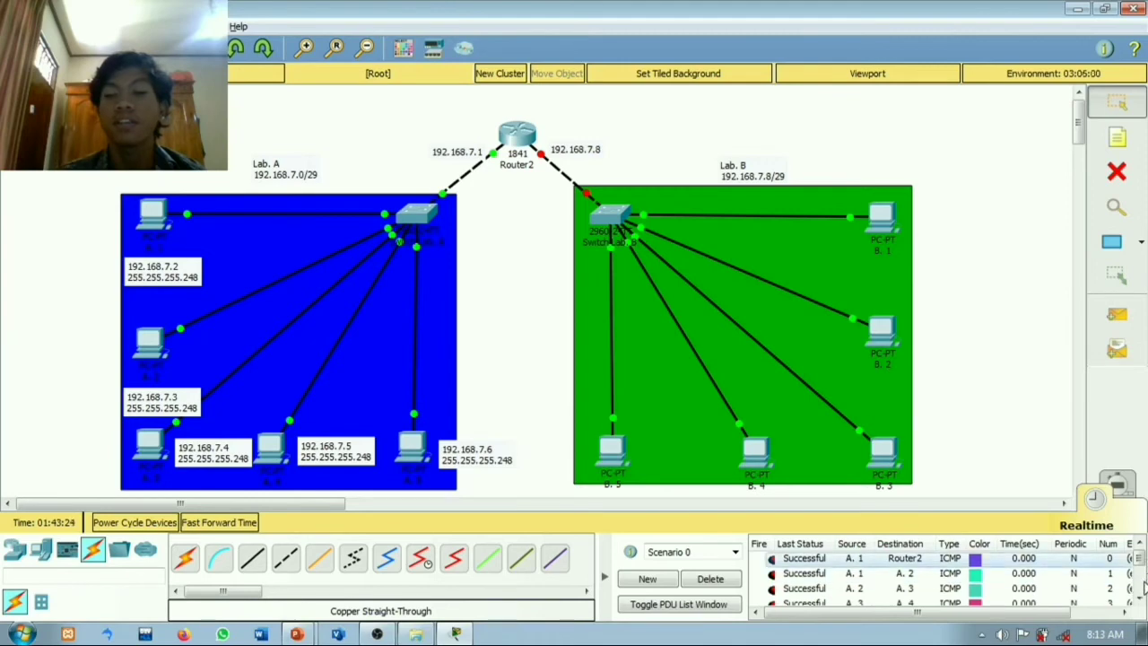
{"action": "scroll", "coordinate": [1143, 583], "scroll_direction": "down", "scroll_amount": 2}
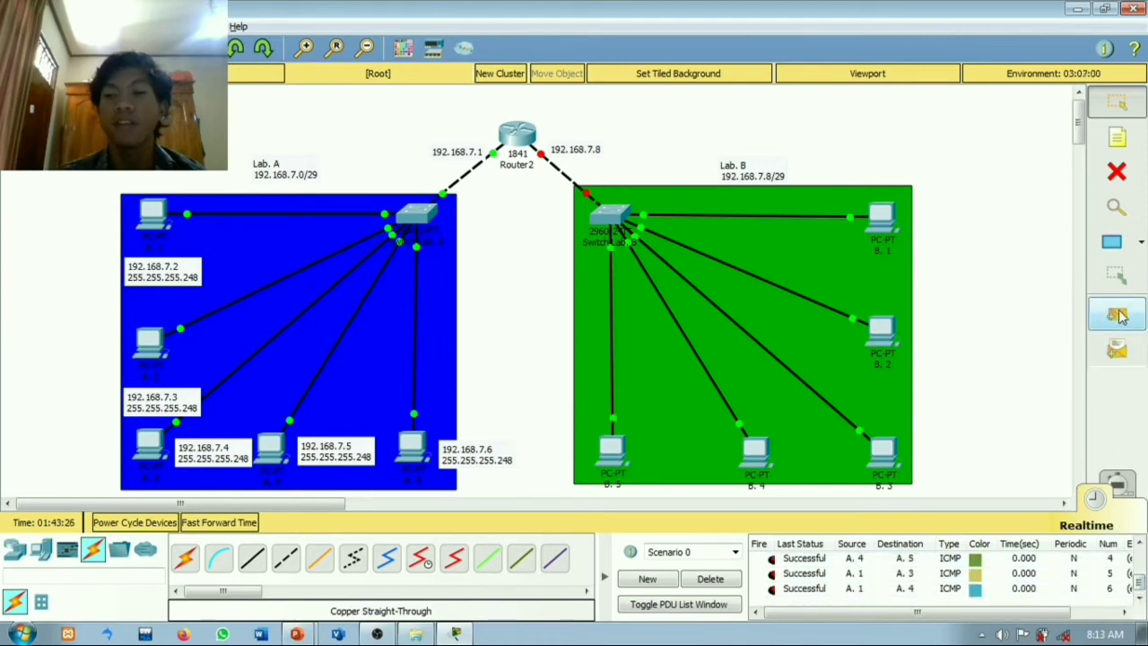
{"action": "left_click", "coordinate": [1118, 316]}
{"action": "left_click", "coordinate": [155, 217]}
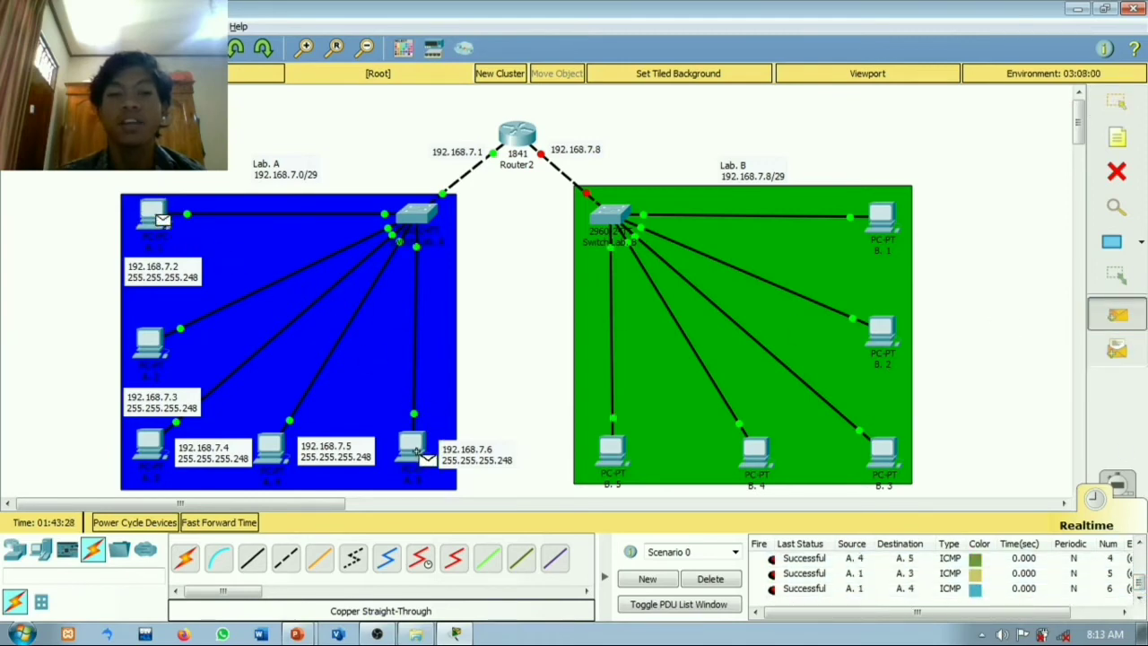
{"action": "left_click", "coordinate": [416, 452]}
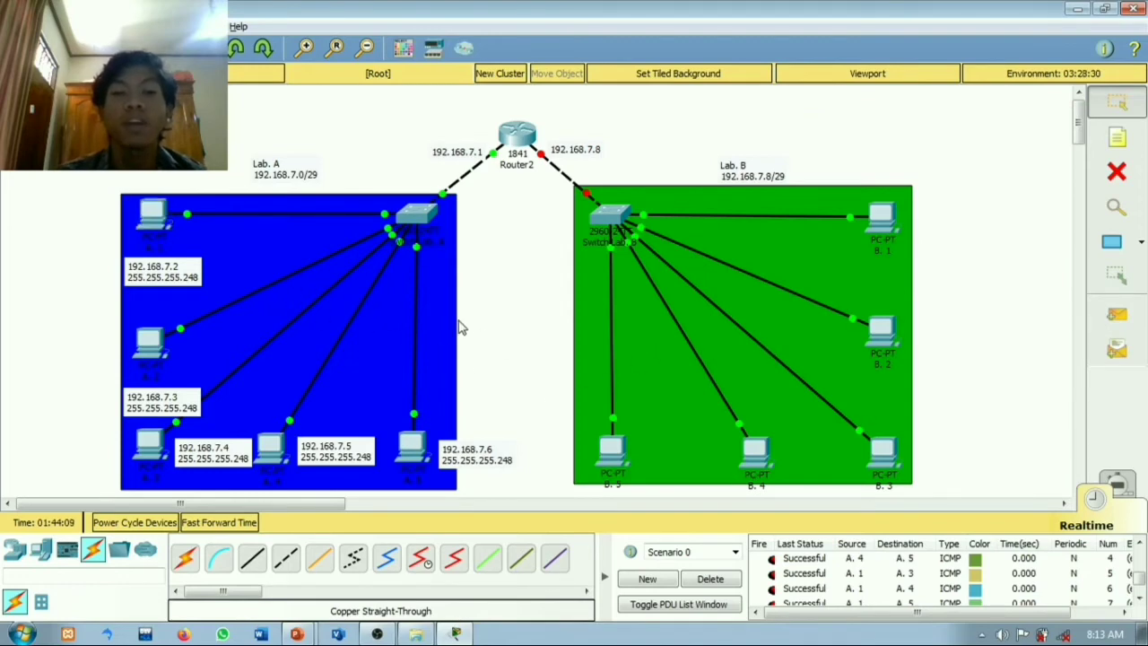
Step: Ping 192.168.7.3 from PC A.1's Command Prompt and move its window aside to uncover the Lab. A devices
{"action": "left_click", "coordinate": [156, 215]}
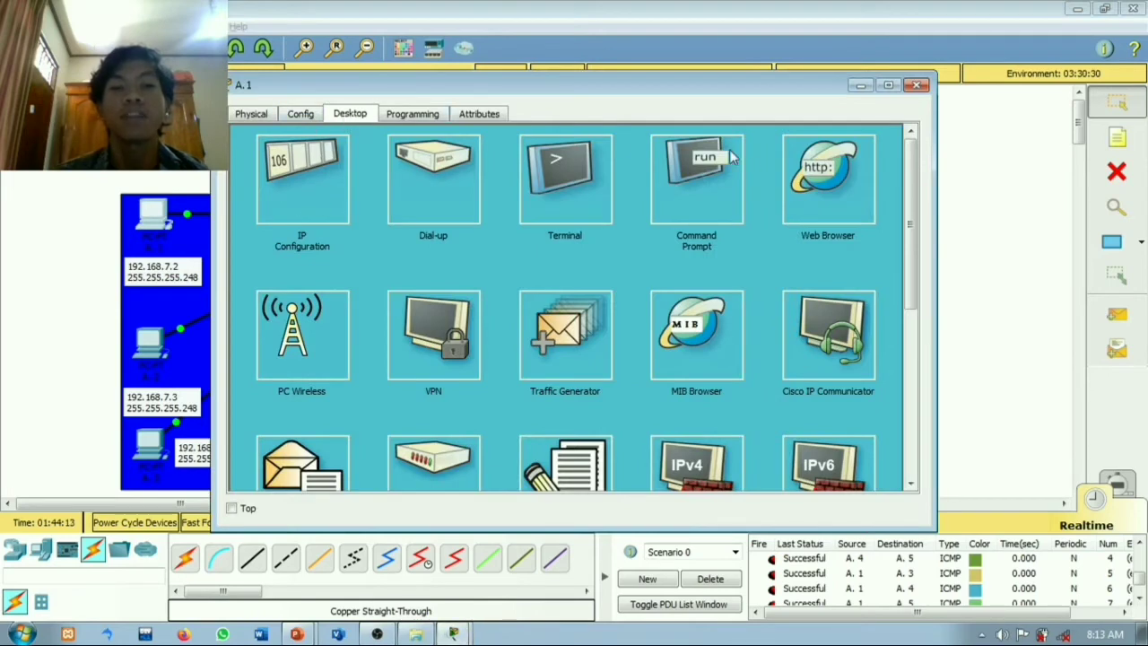
{"action": "left_click", "coordinate": [712, 193]}
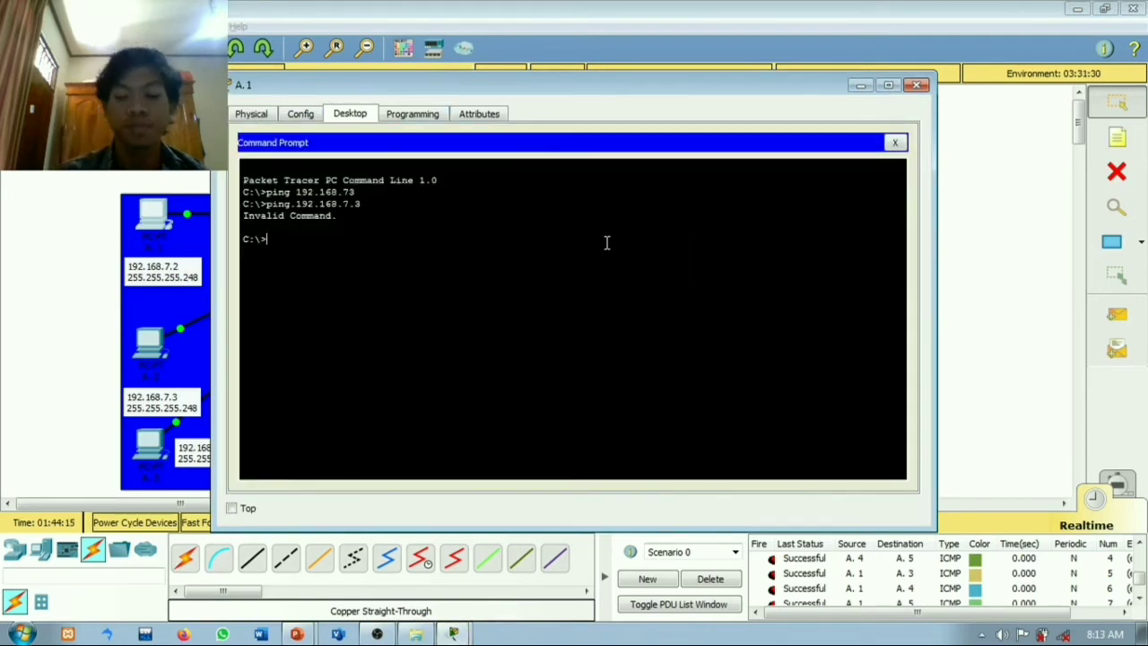
{"action": "type", "text": "ping 192."}
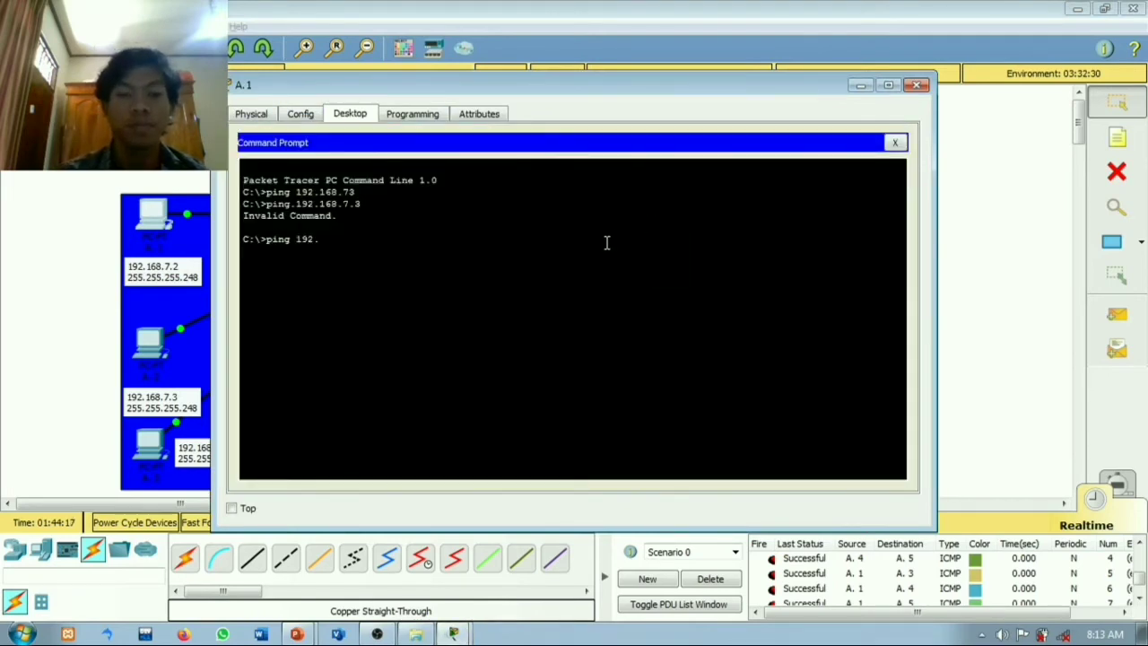
{"action": "type", "text": "168.7.3"}
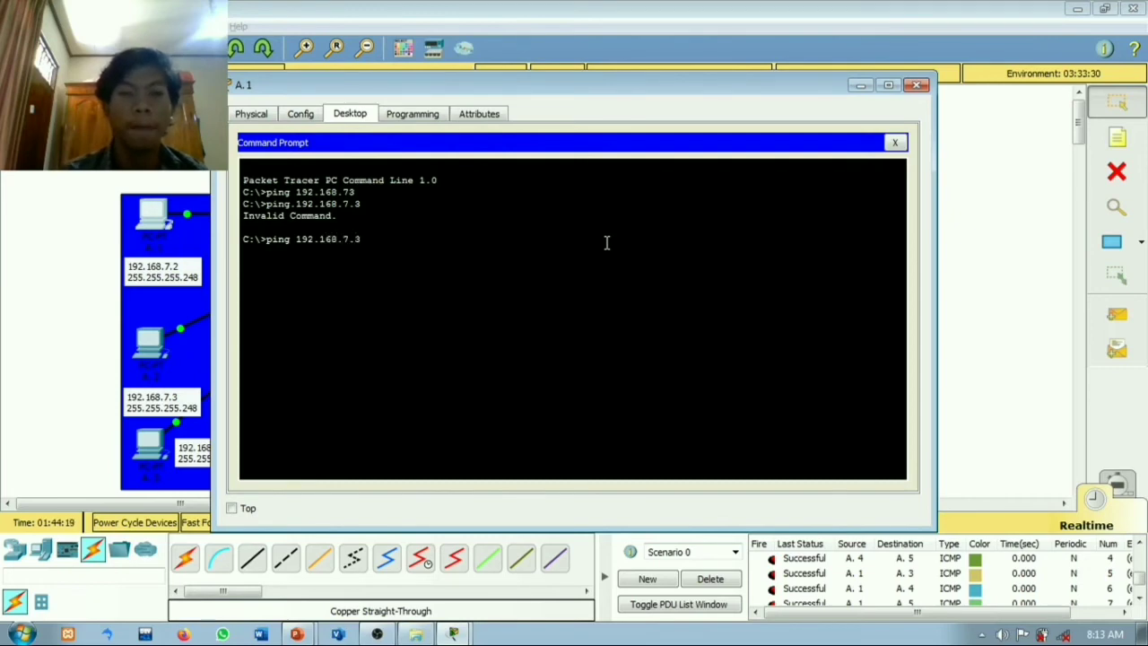
{"action": "key", "text": "Return"}
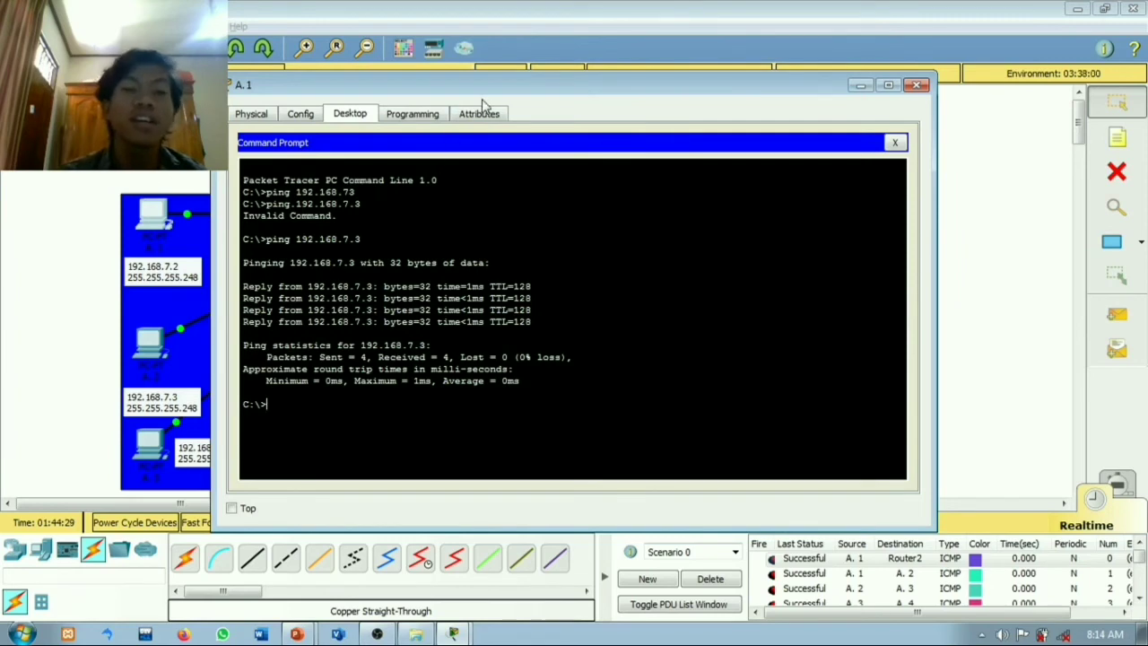
{"action": "left_click_drag", "start_coordinate": [492, 91], "coordinate": [803, 87]}
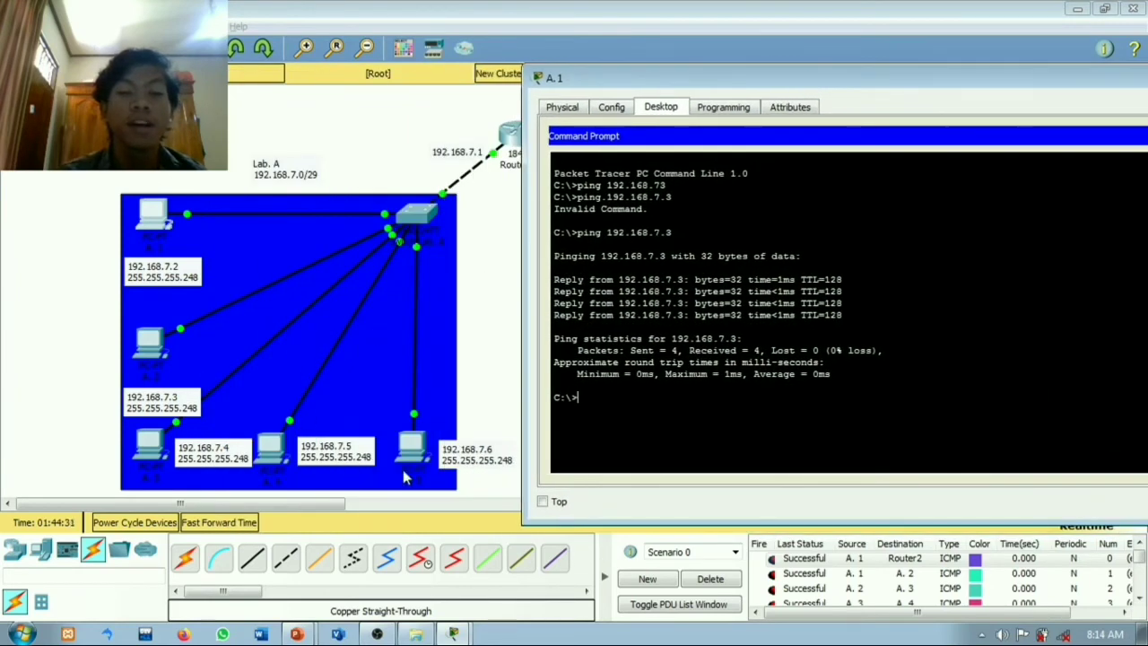
Step: Ping 192.168.7.6 from PC A.1's Command Prompt and close the PC's window
{"action": "left_click", "coordinate": [584, 410]}
{"action": "type", "text": "19"}
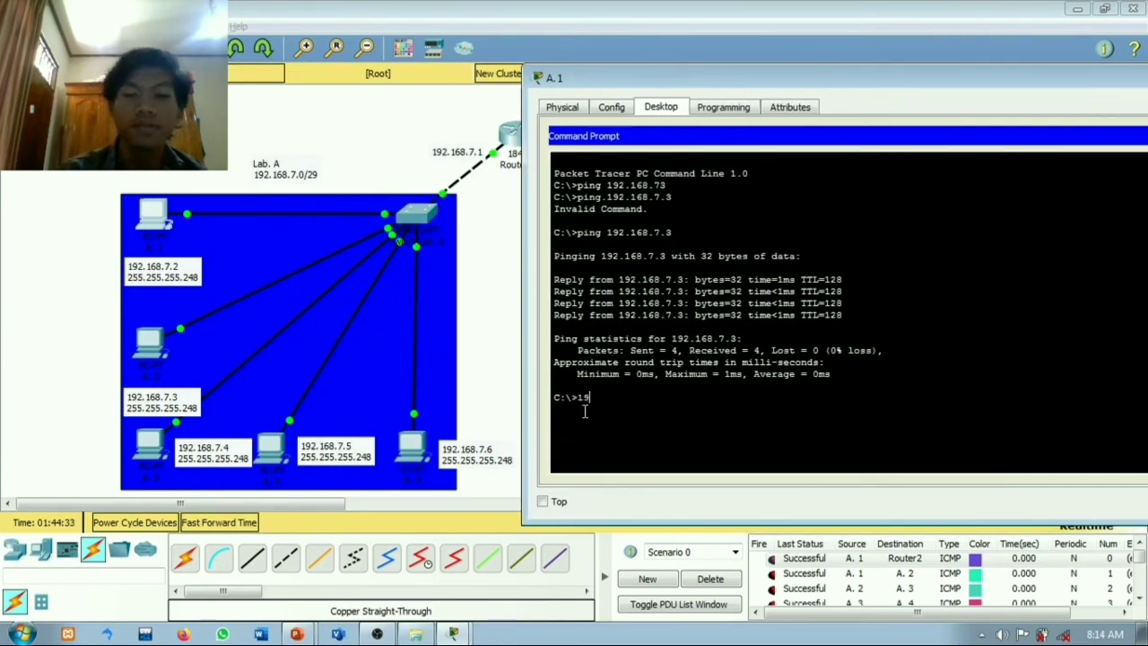
{"action": "key", "text": "BackSpace"}
{"action": "key", "text": "BackSpace"}
{"action": "type", "text": "ping"}
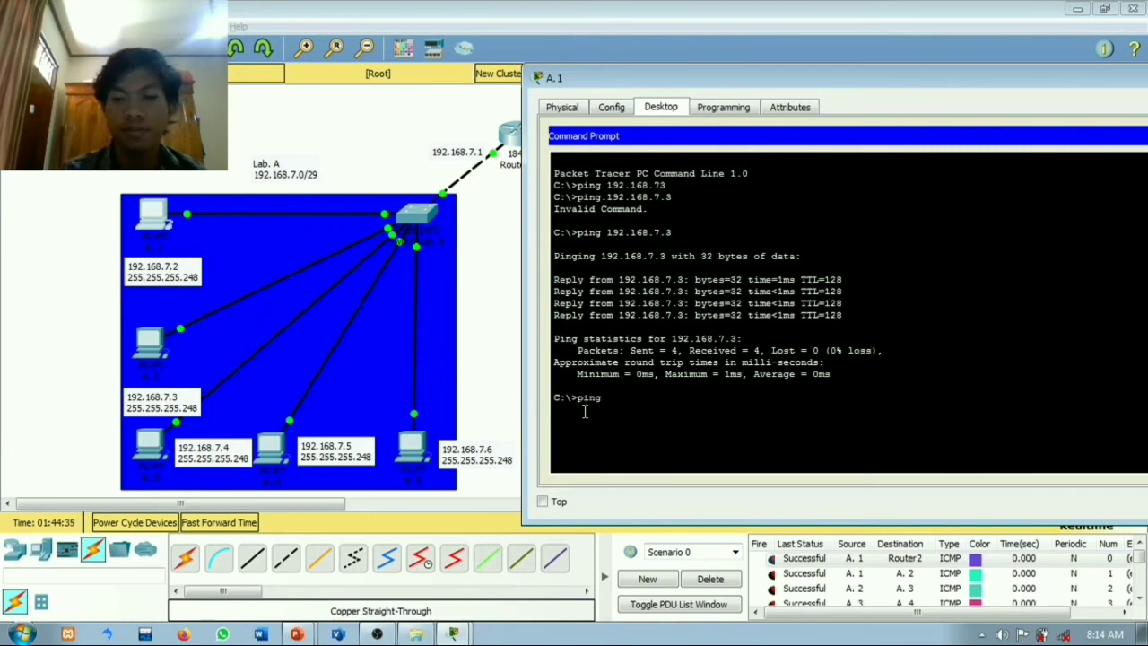
{"action": "type", "text": " 192.168."}
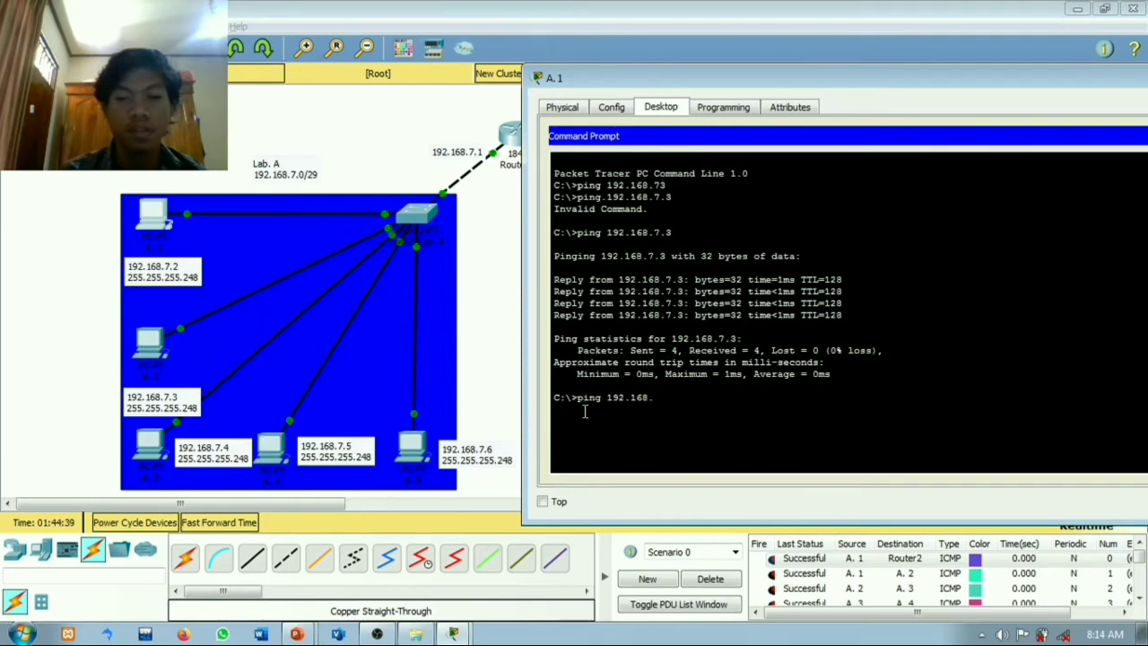
{"action": "type", "text": "7.6"}
{"action": "key", "text": "Return"}
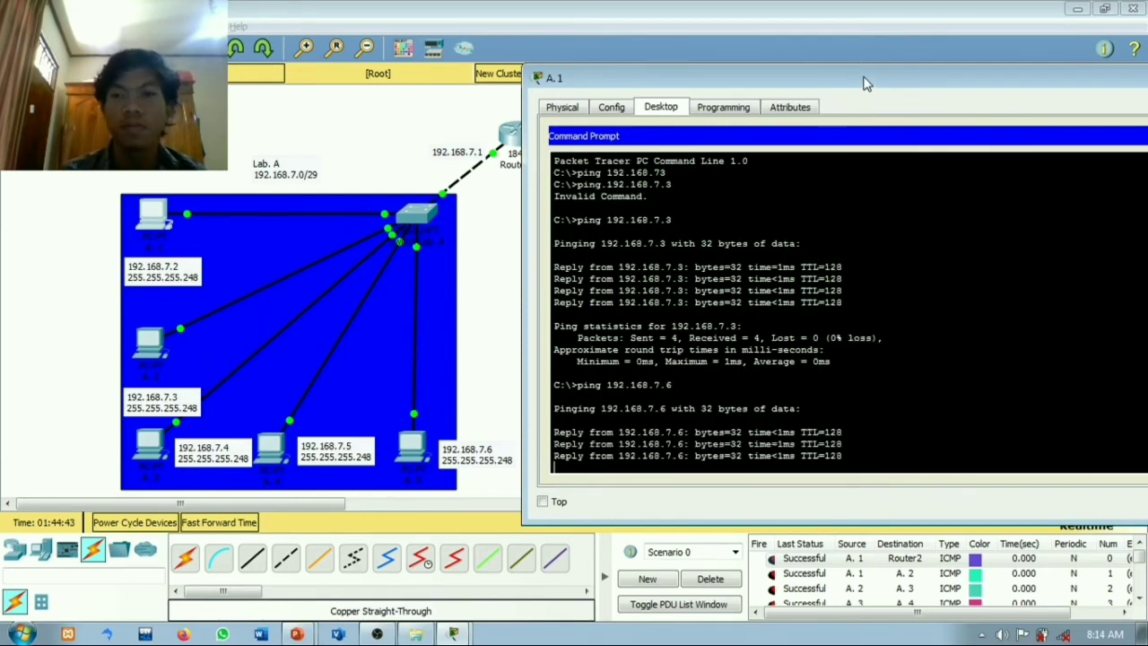
{"action": "left_click_drag", "start_coordinate": [859, 81], "coordinate": [723, 45]}
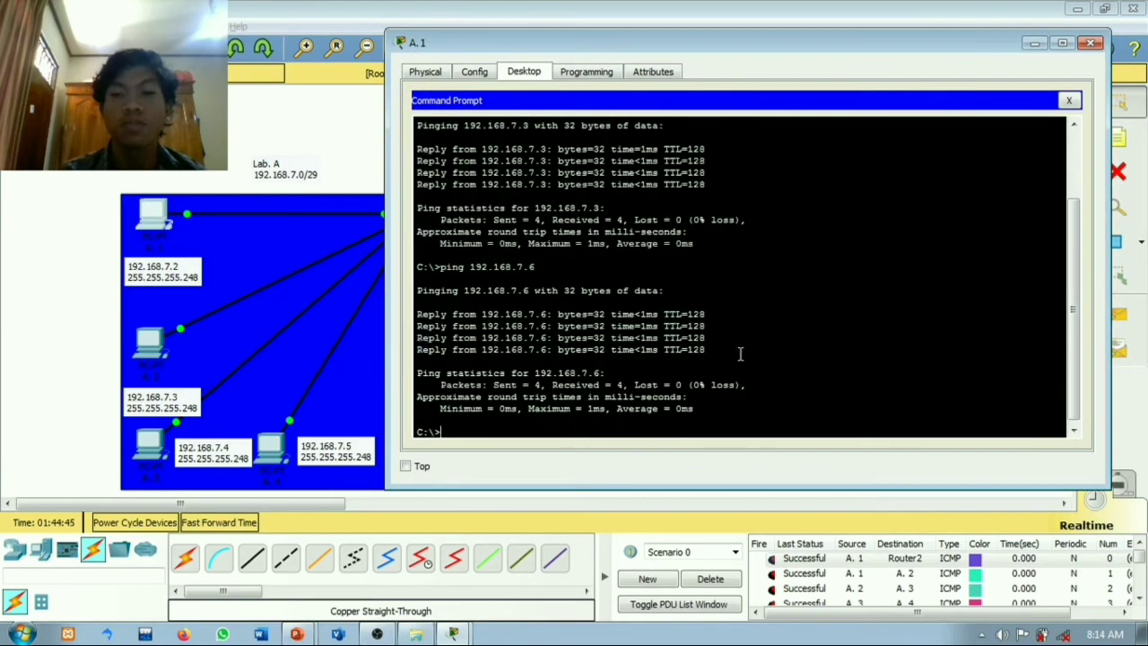
{"action": "left_click", "coordinate": [1089, 43]}
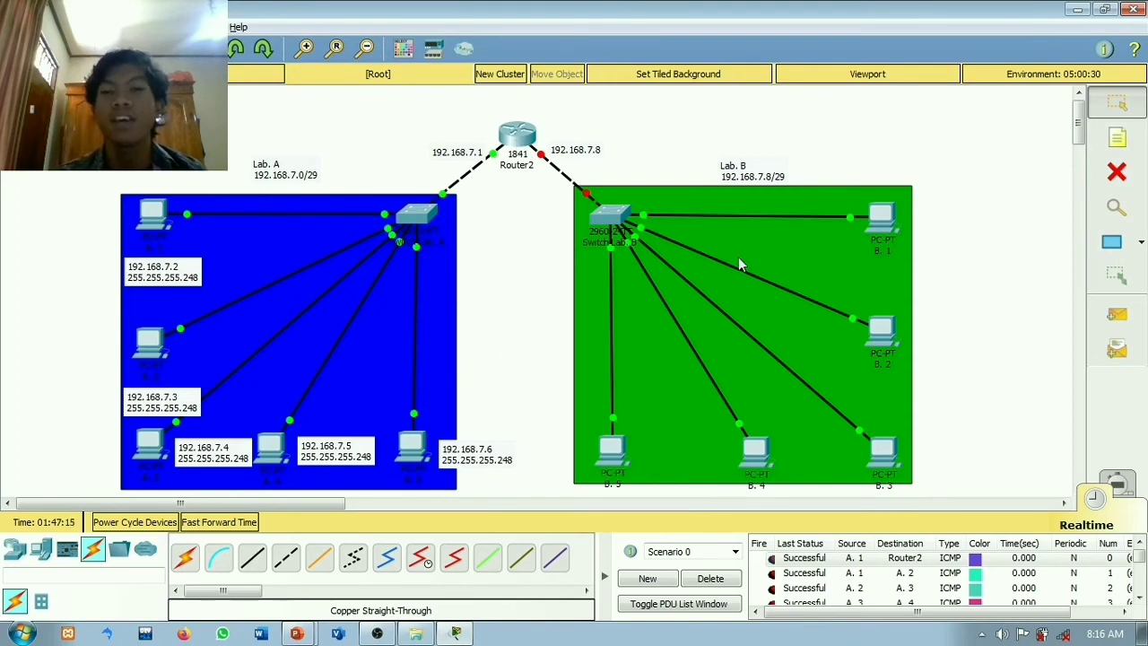
Step: Change the address label beside Router2's Lab. B link to 192.168.7.9
{"action": "double_click", "coordinate": [599, 149]}
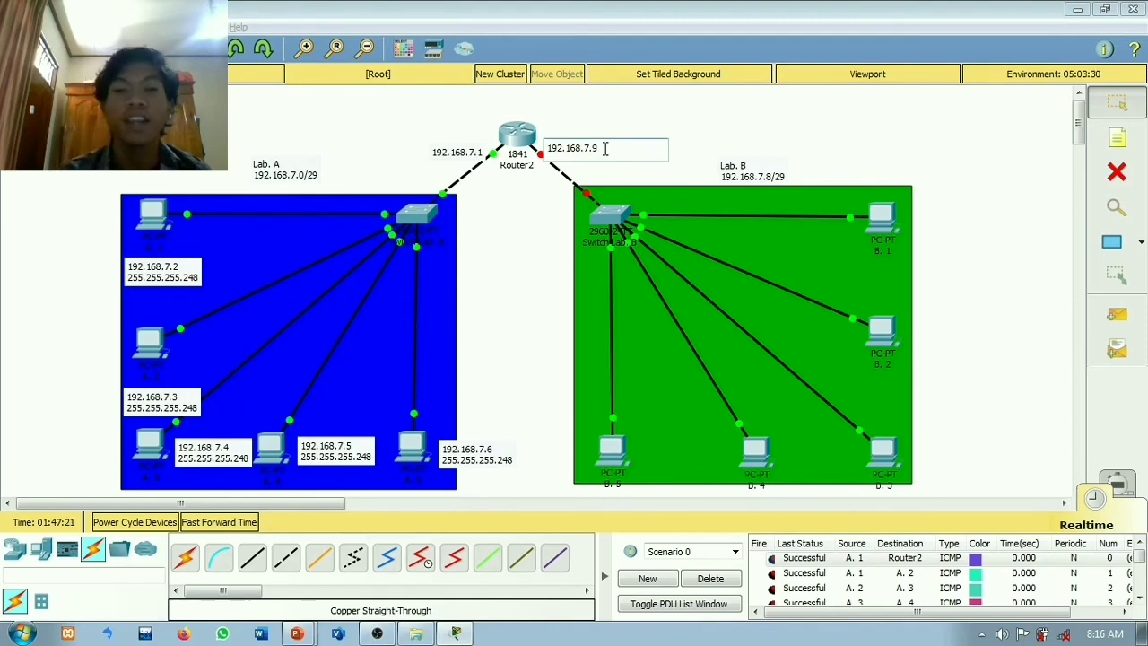
{"action": "double_click", "coordinate": [769, 185]}
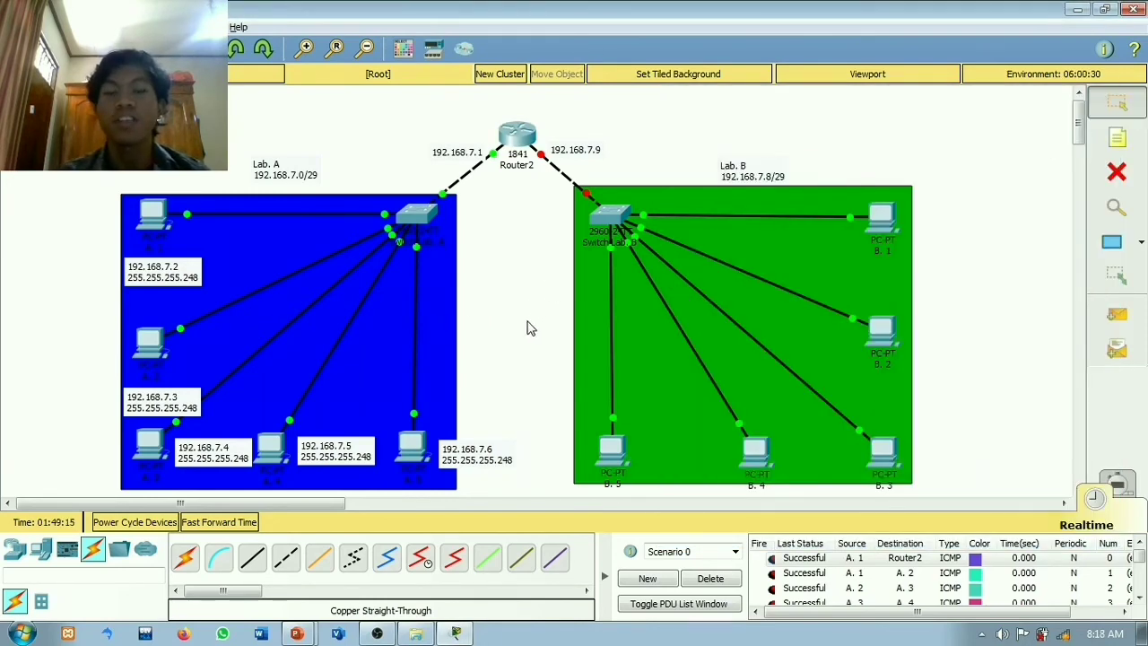
Step: Open Router2's command line and enter configuration mode for interface fa0/1 using ena, conf t and int fa0/1
{"action": "left_click", "coordinate": [517, 139]}
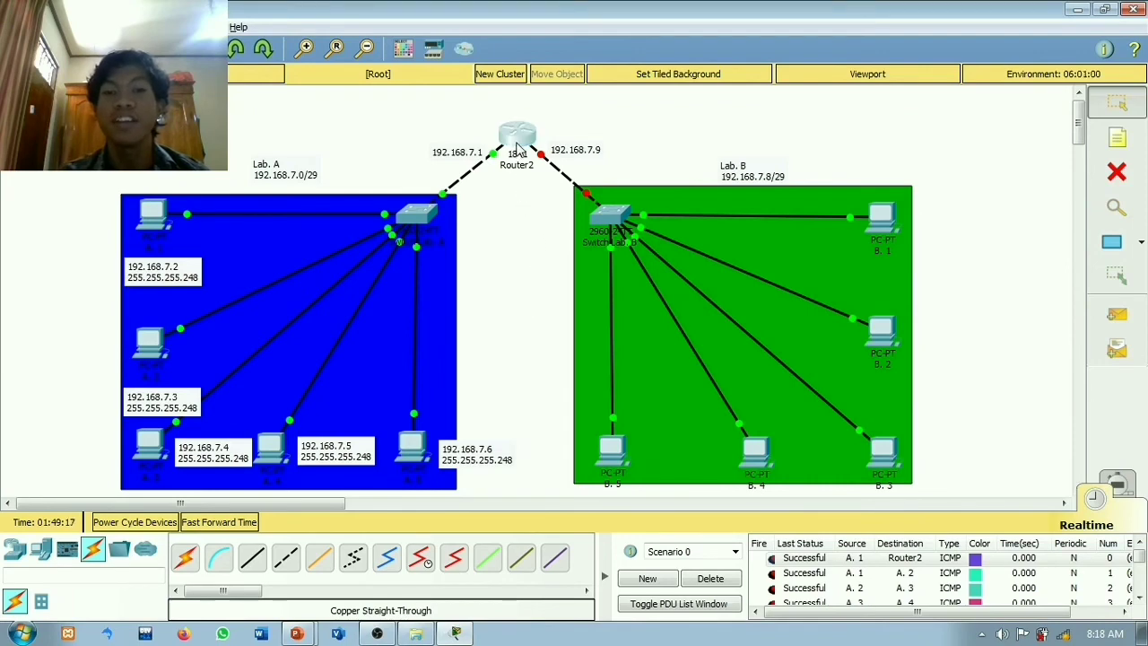
{"action": "key", "text": "Return"}
{"action": "type", "text": "ena"}
{"action": "key", "text": "Return"}
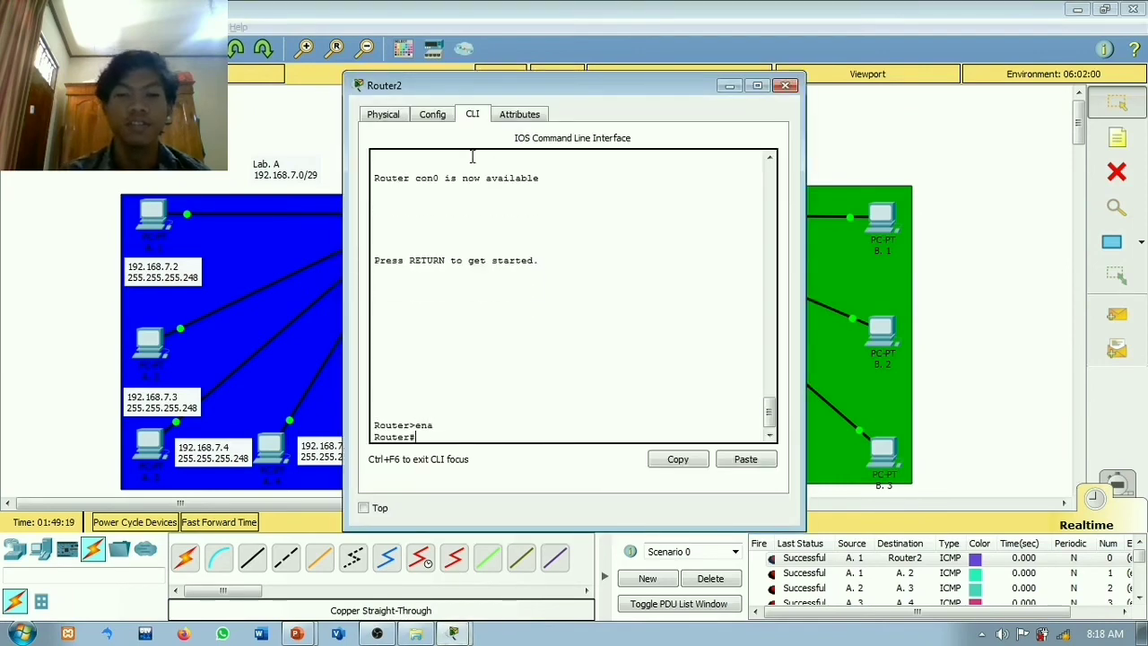
{"action": "type", "text": "conf t"}
{"action": "key", "text": "Return"}
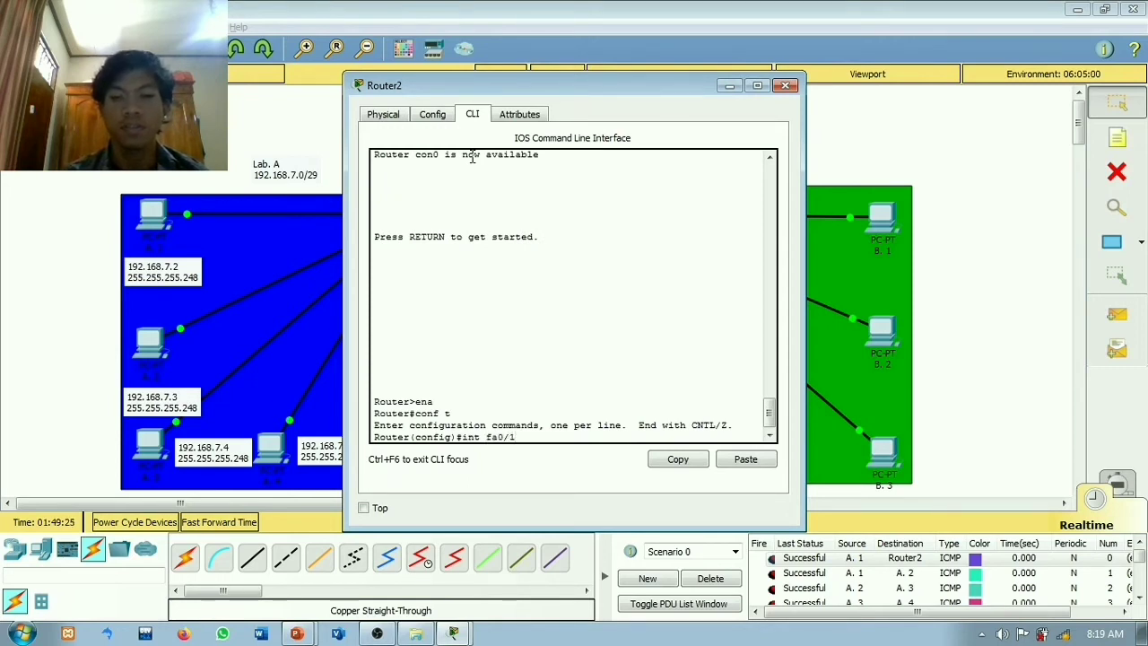
{"action": "key", "text": "Return"}
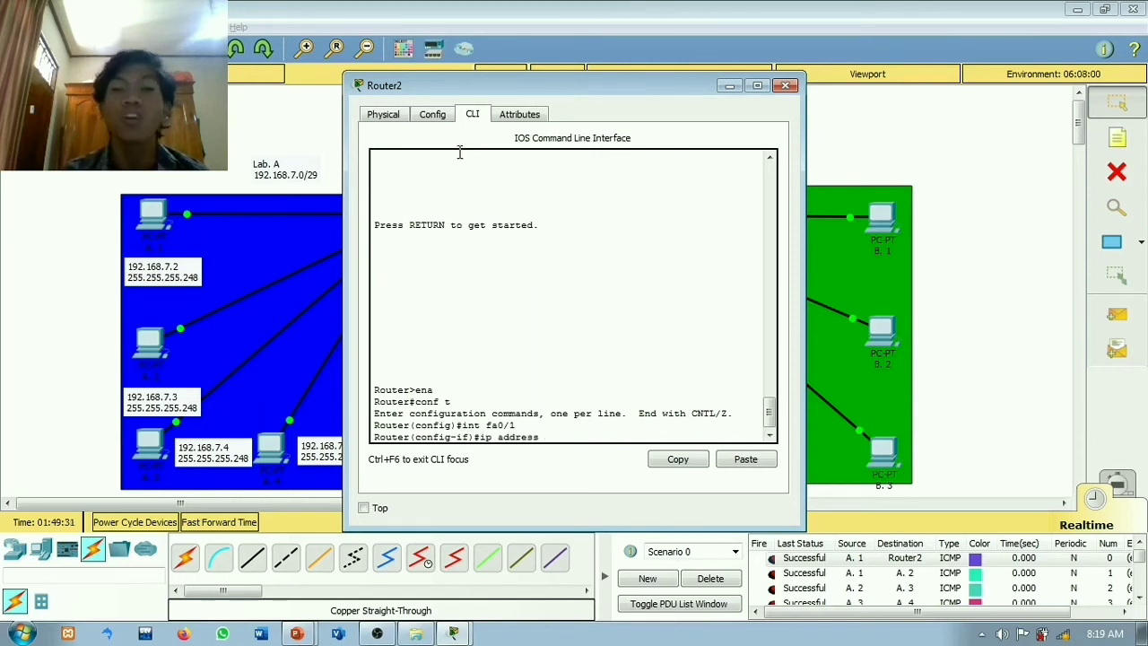
Step: Assign IP address 192.168.7.9 with mask 255.255.255.248 to Router2's fa0/1 interface, moving the window off the router labels
{"action": "left_click_drag", "start_coordinate": [601, 93], "coordinate": [915, 100]}
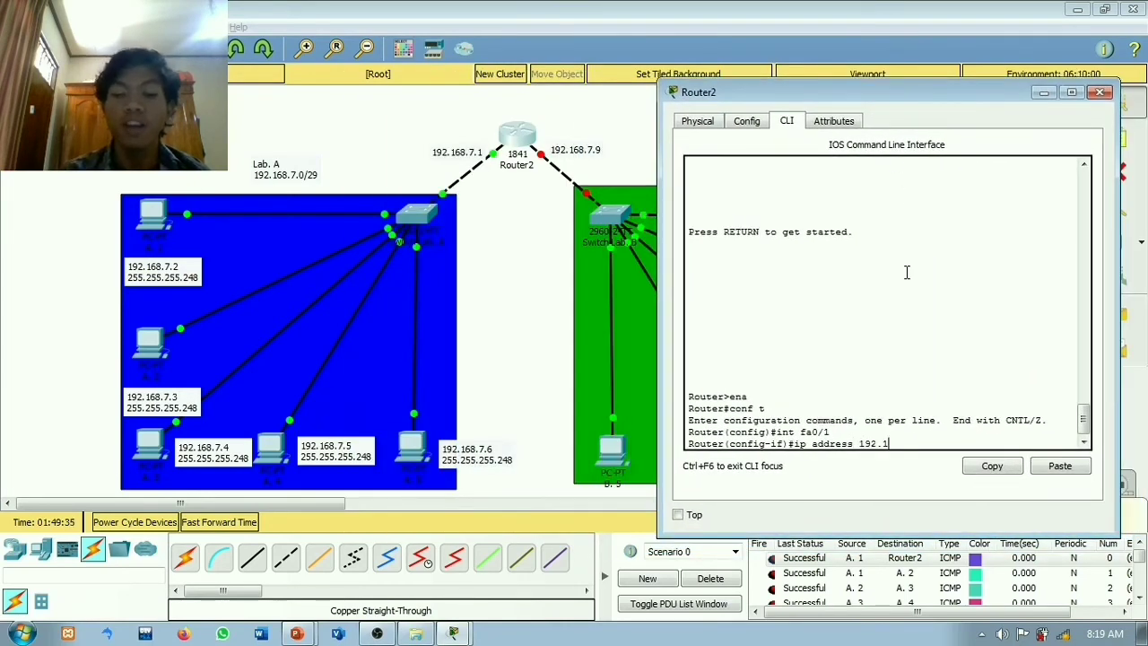
{"action": "type", "text": ".9"}
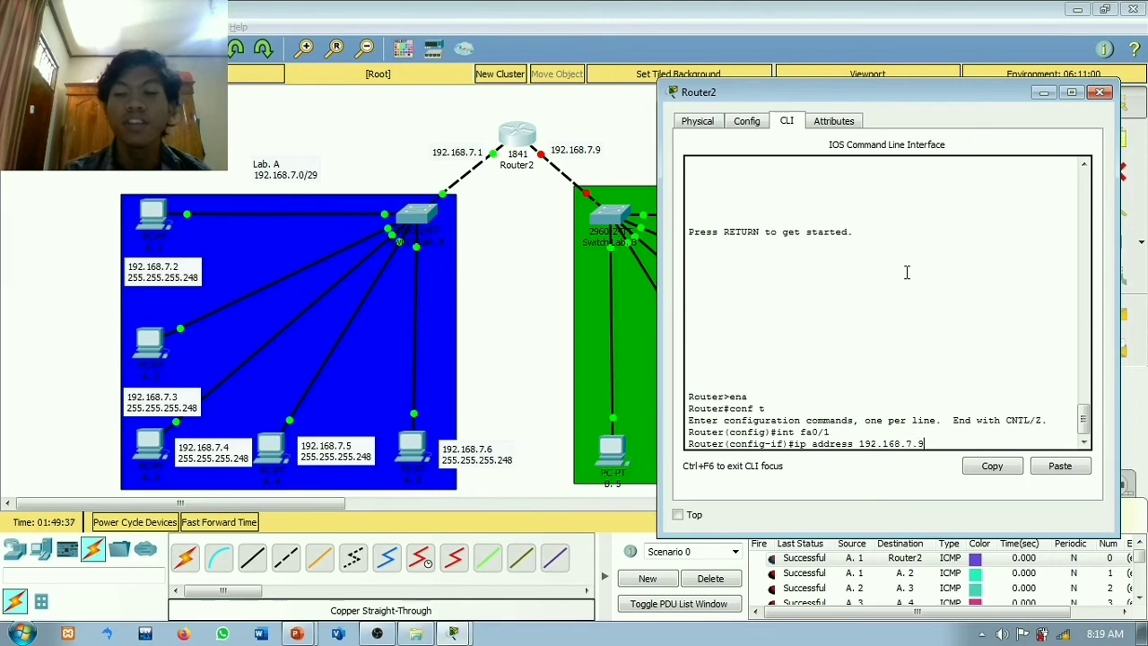
{"action": "type", "text": " 25"}
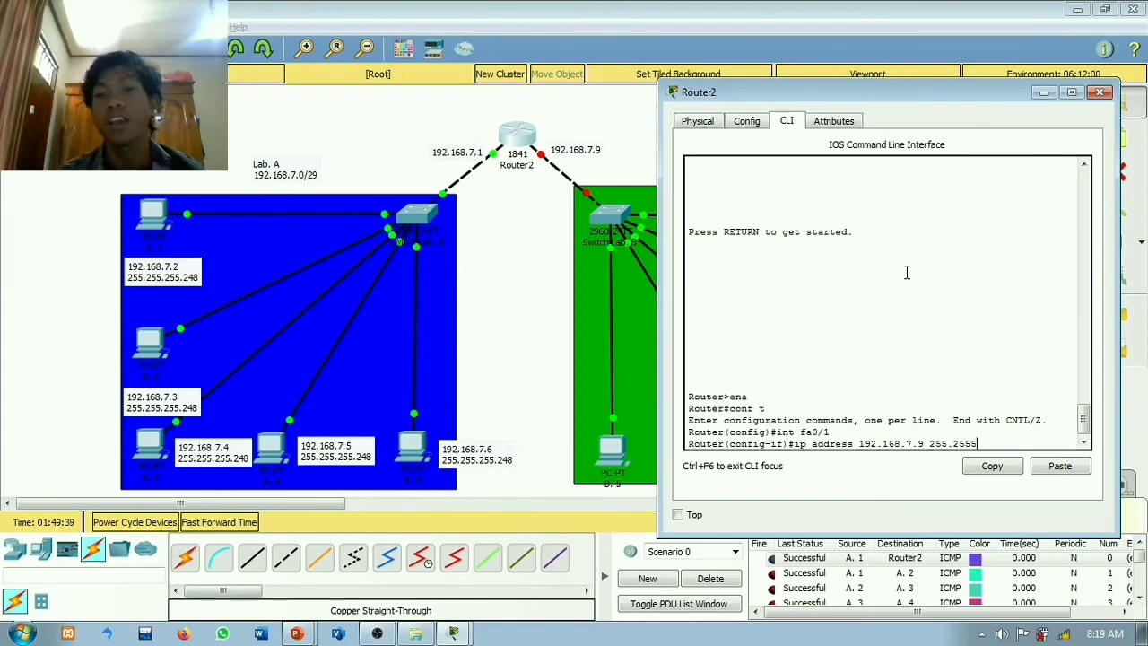
{"action": "type", "text": "5.255."}
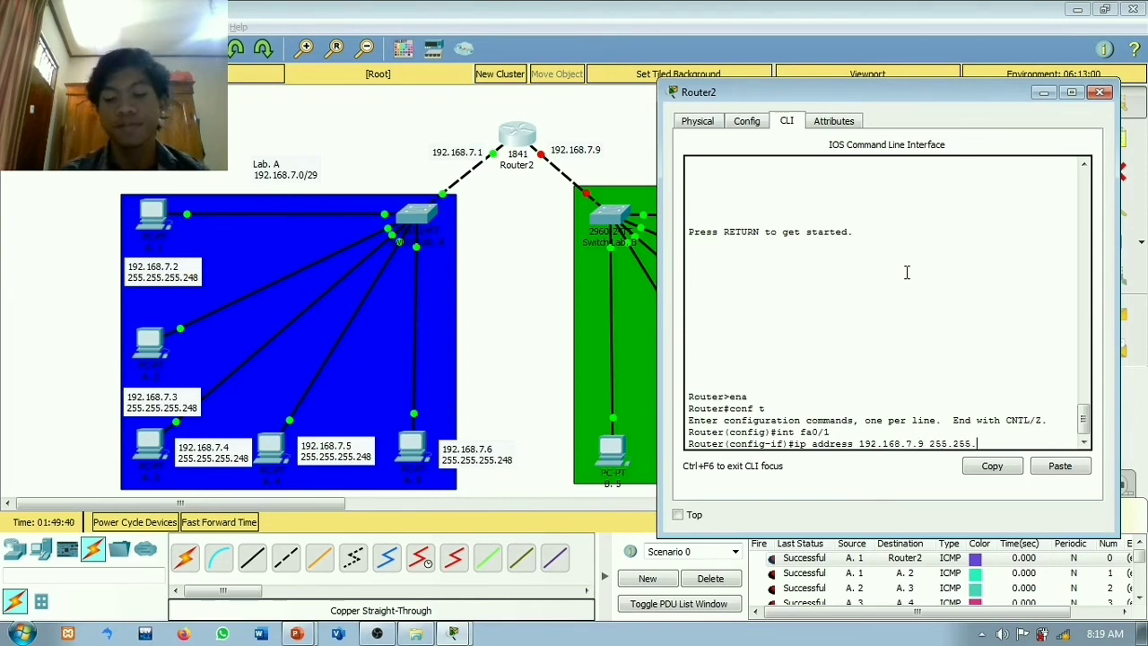
{"action": "type", "text": "255"}
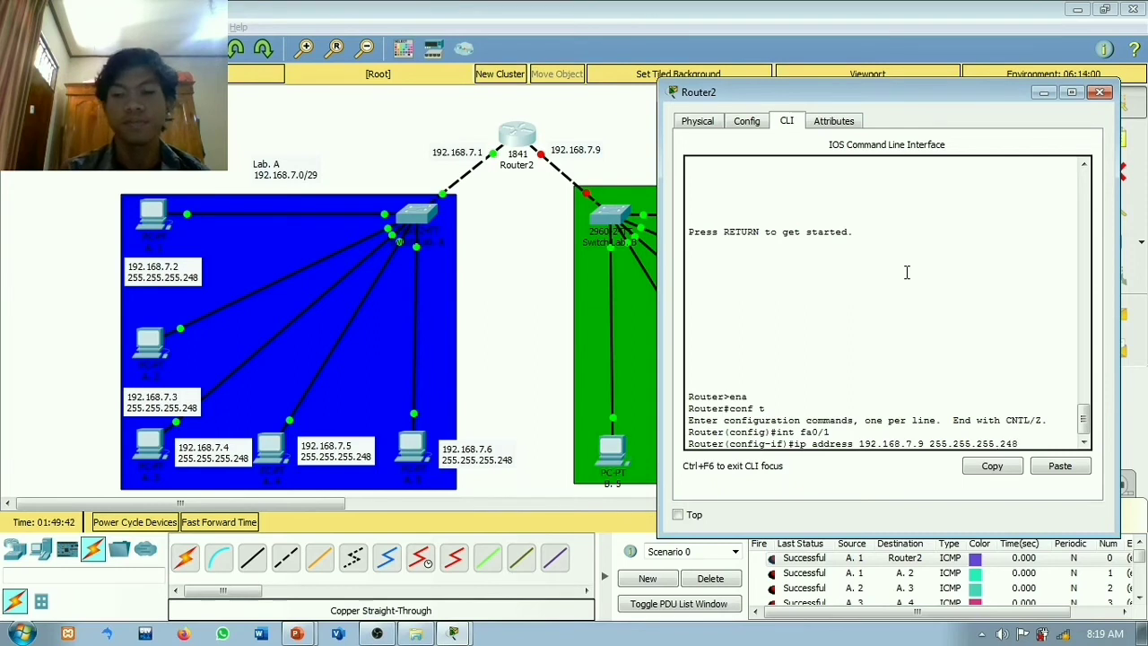
{"action": "type", "text": ".248"}
{"action": "key", "text": "Return"}
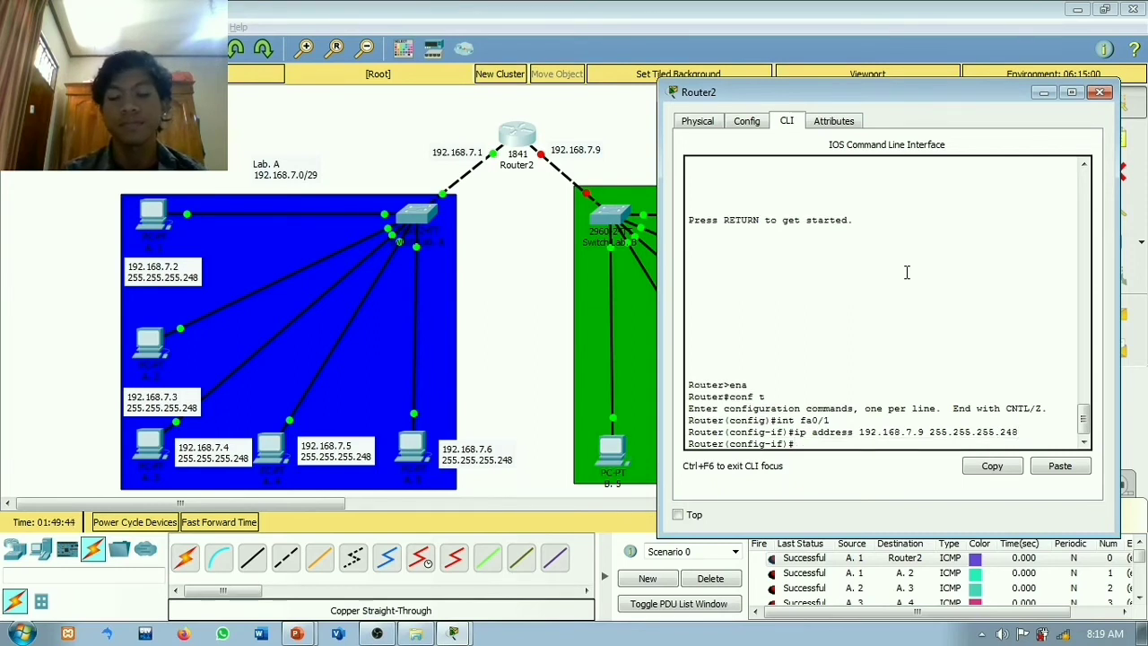
Step: Enable Router2's fa0/1 interface with no shut and exit back to privileged mode
{"action": "type", "text": "no shu"}
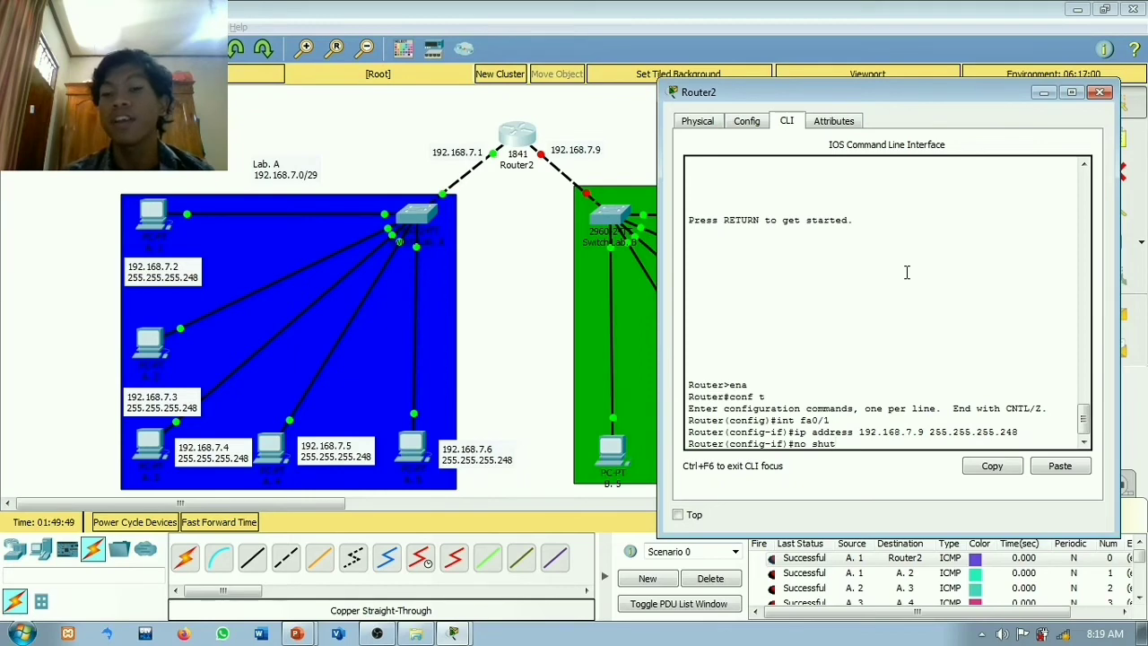
{"action": "type", "text": "t"}
{"action": "key", "text": "Return"}
{"action": "key", "text": "Return"}
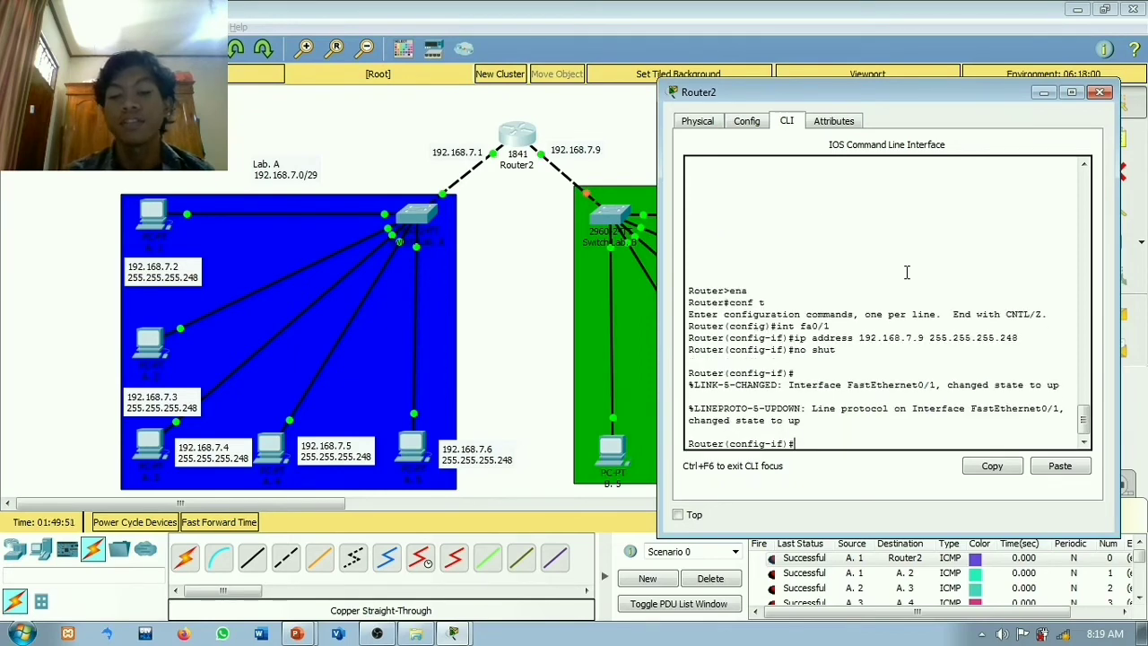
{"action": "type", "text": "exit"}
{"action": "key", "text": "Return"}
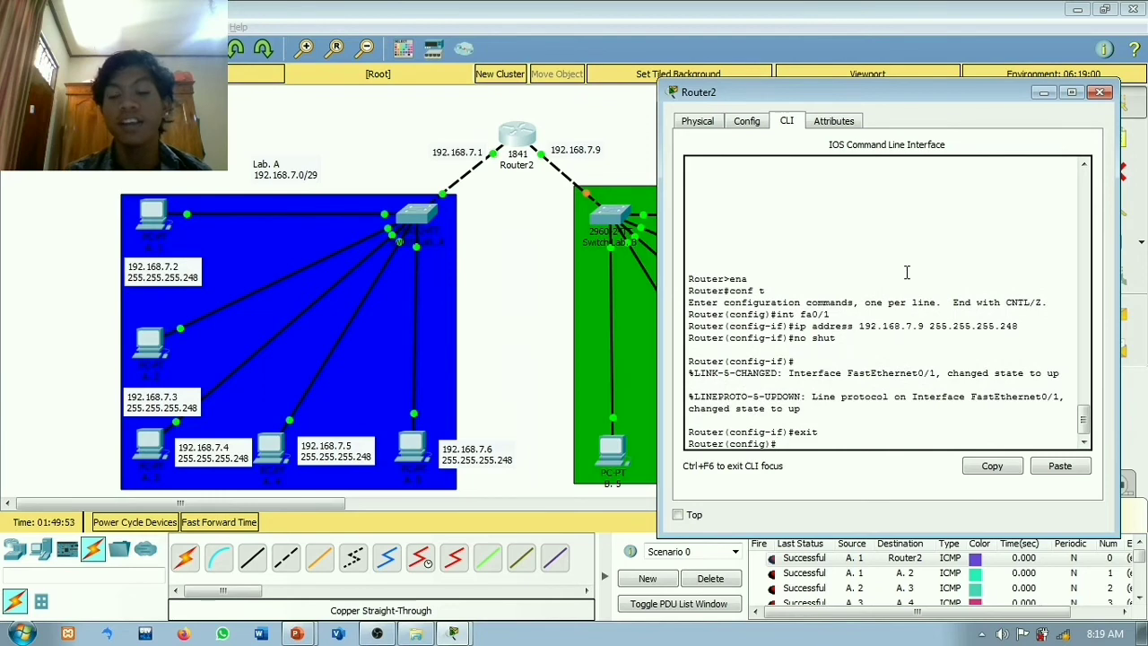
{"action": "type", "text": "wxit"}
{"action": "key", "text": "Return"}
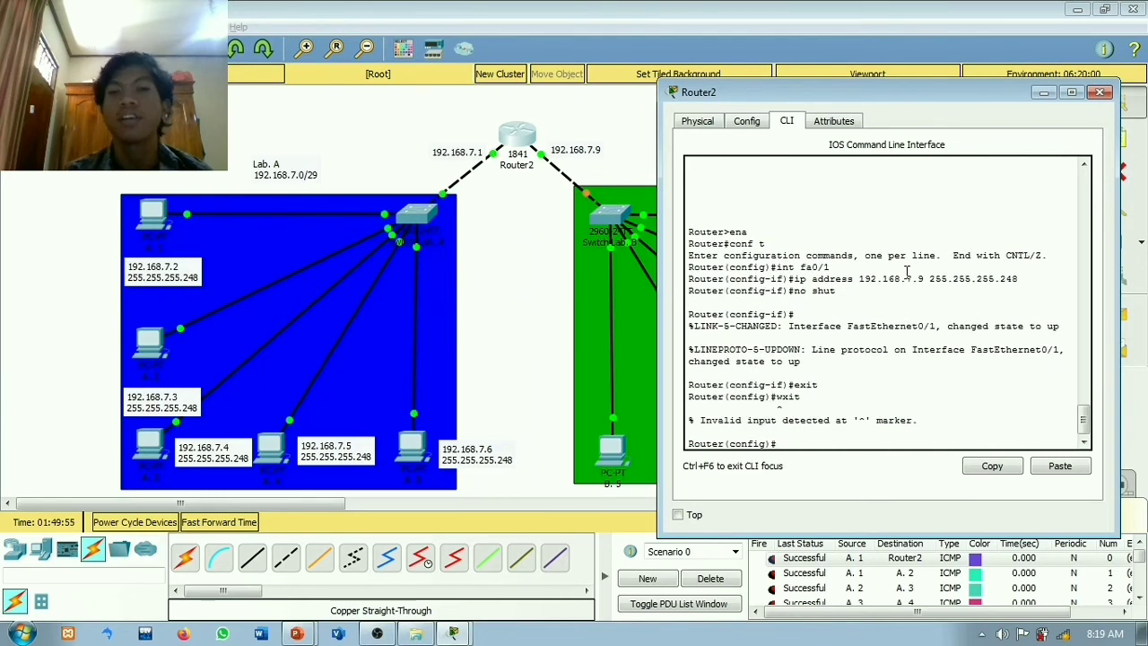
{"action": "key", "text": "BackSpace"}
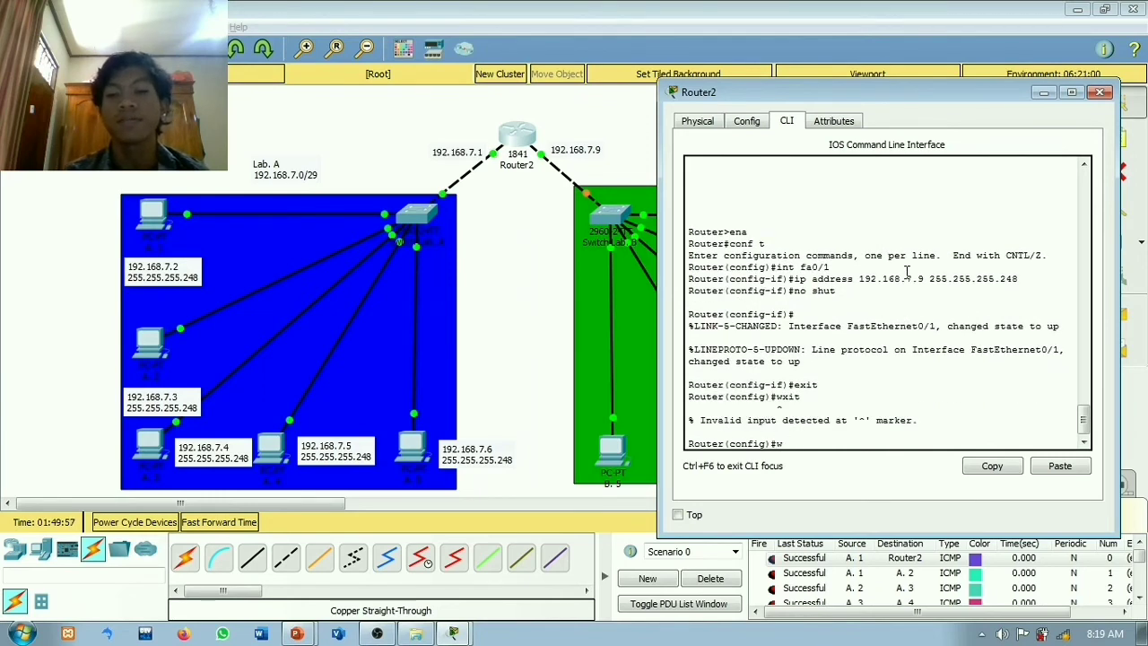
{"action": "type", "text": "exit"}
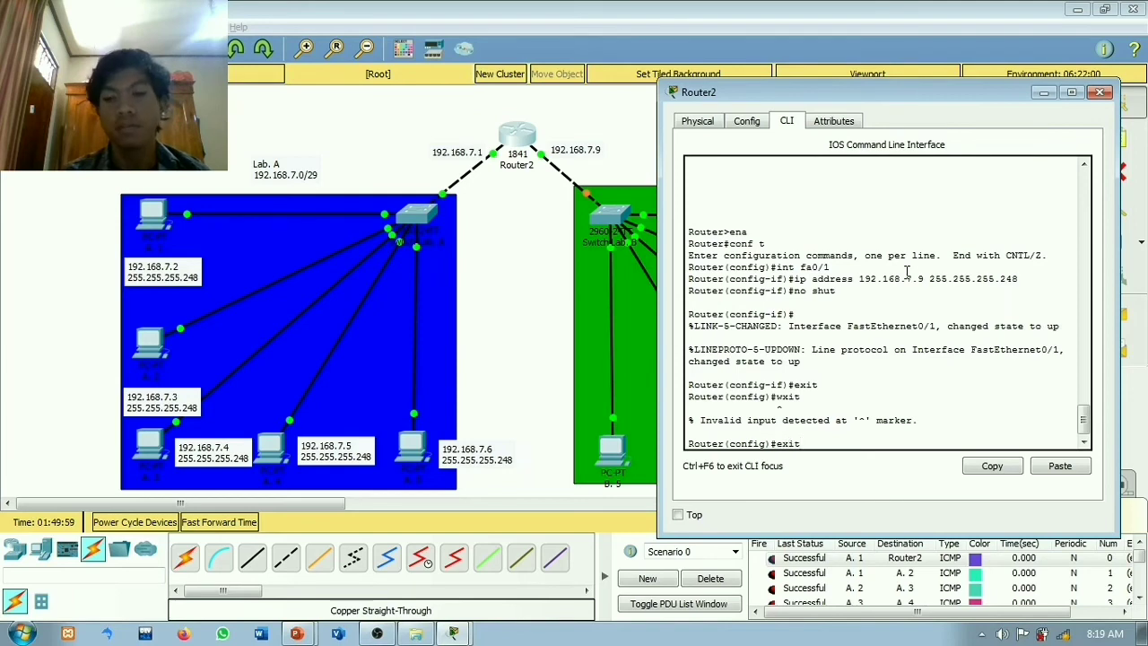
{"action": "key", "text": "Return"}
Step: Save Router2's configuration with write, exit the console session and close the router window
{"action": "type", "text": "wri"}
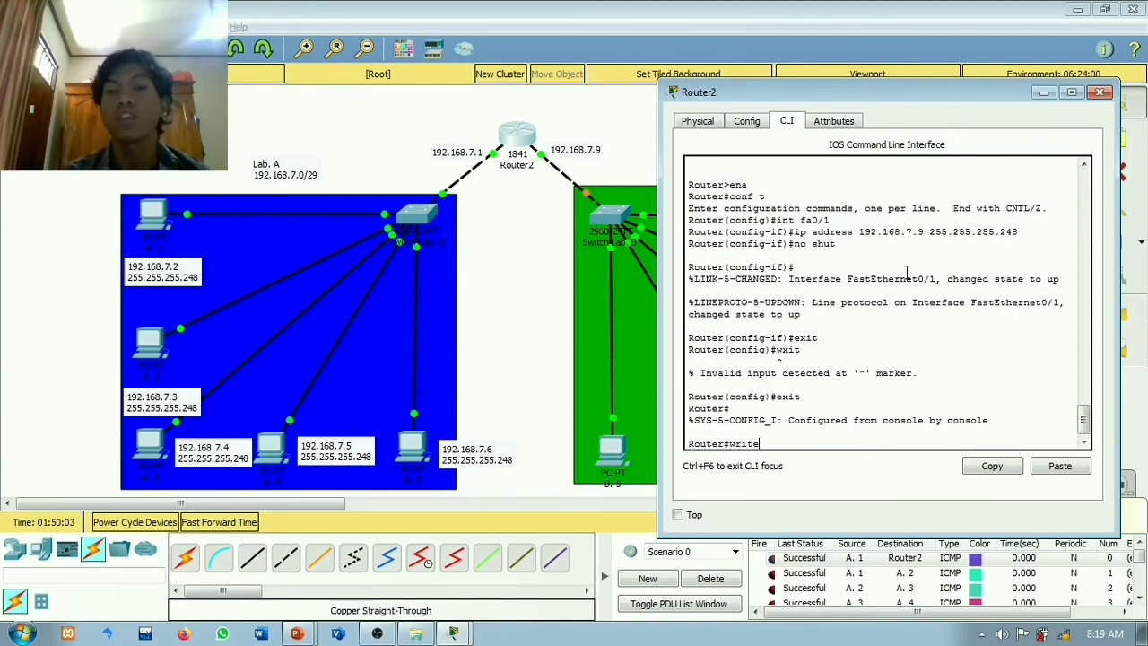
{"action": "type", "text": "te"}
{"action": "key", "text": "Return"}
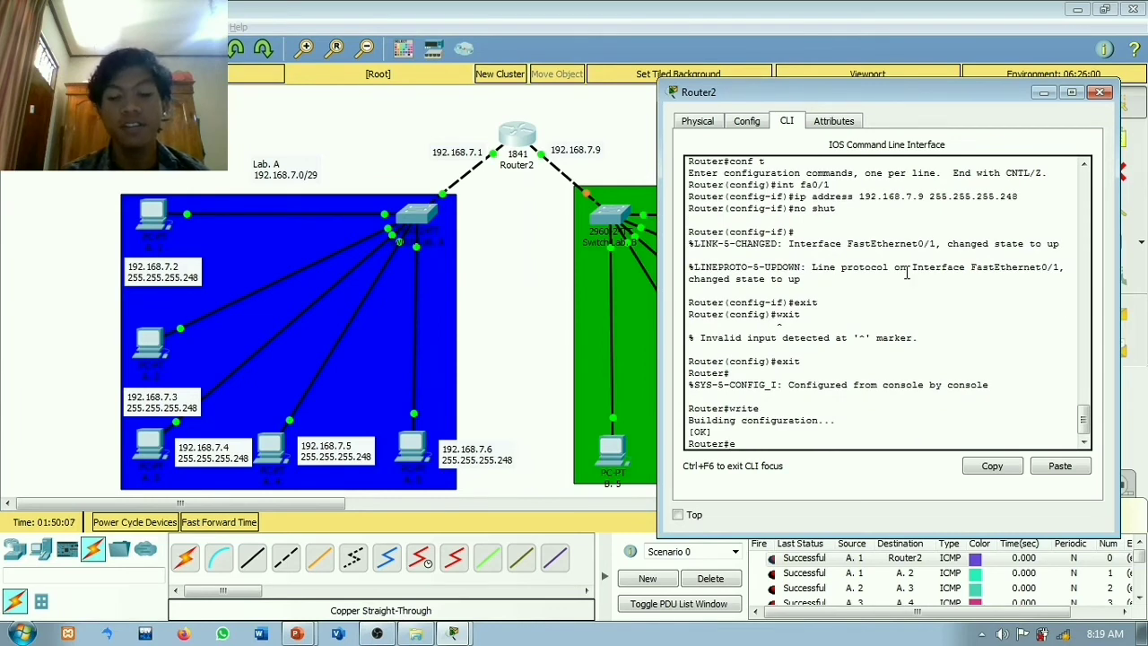
{"action": "type", "text": "exit"}
{"action": "key", "text": "Return"}
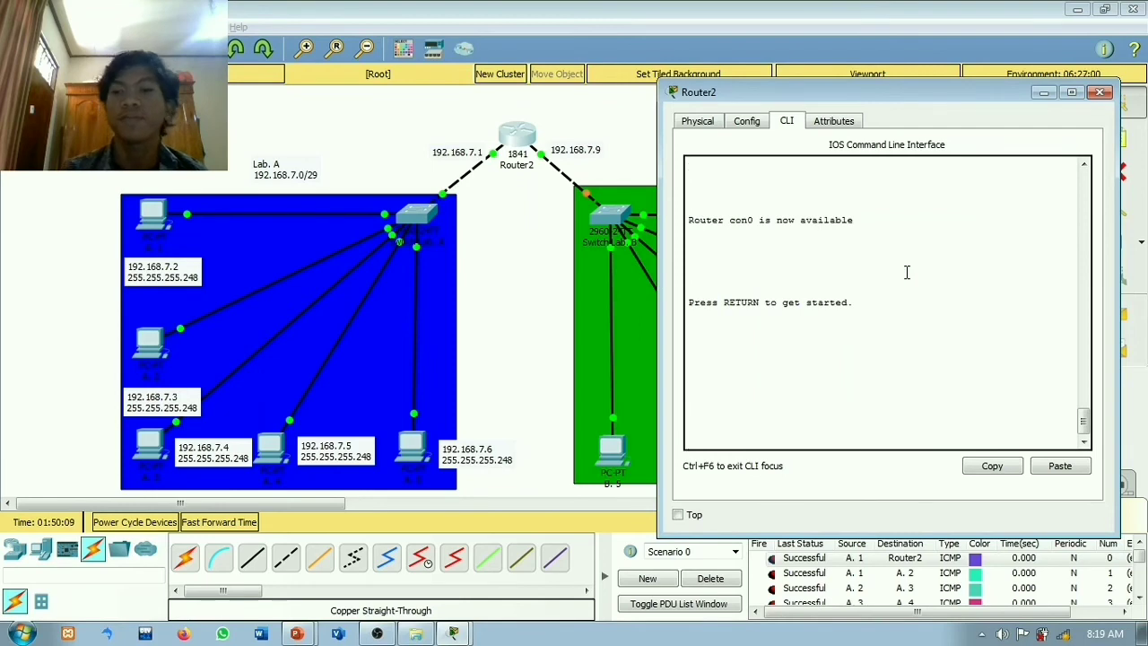
{"action": "left_click", "coordinate": [1099, 91]}
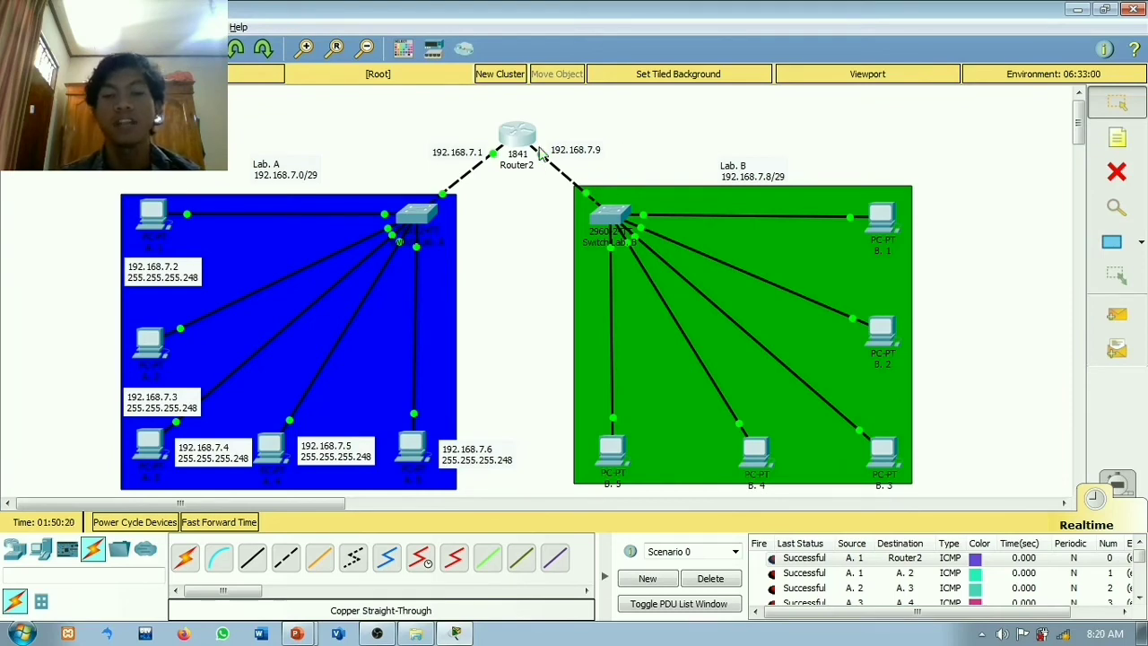
Step: Place a note below PC B.1 reading 192.168.7.10 and 255.255.255.248 on two lines
{"action": "left_click", "coordinate": [1117, 139]}
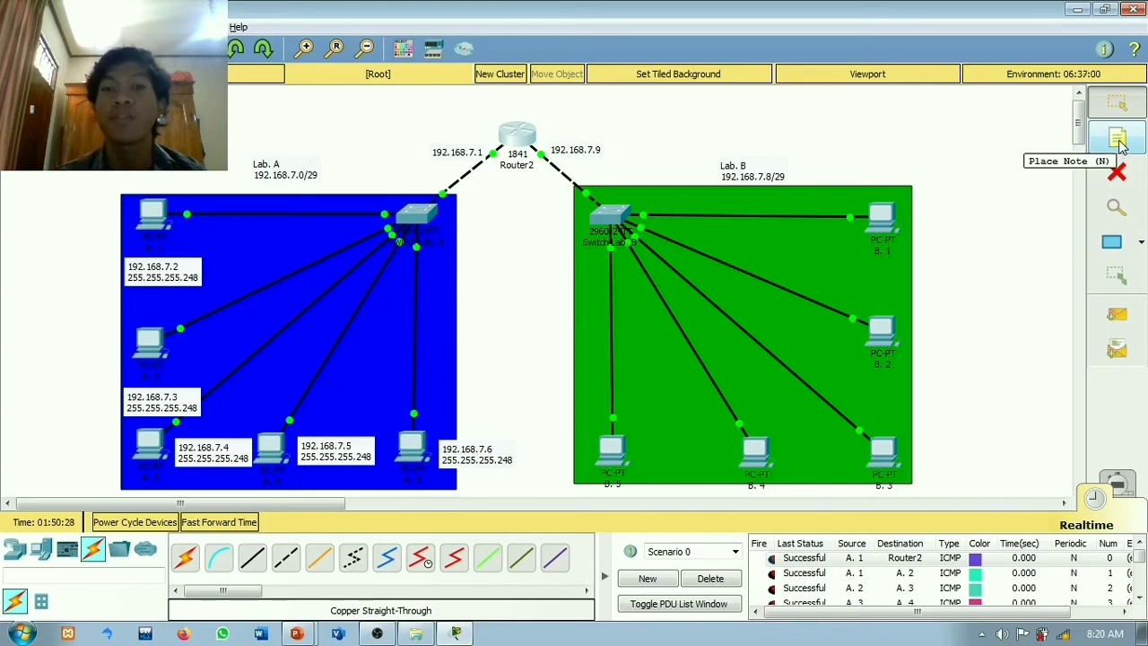
{"action": "left_click", "coordinate": [846, 267]}
{"action": "type", "text": "1"}
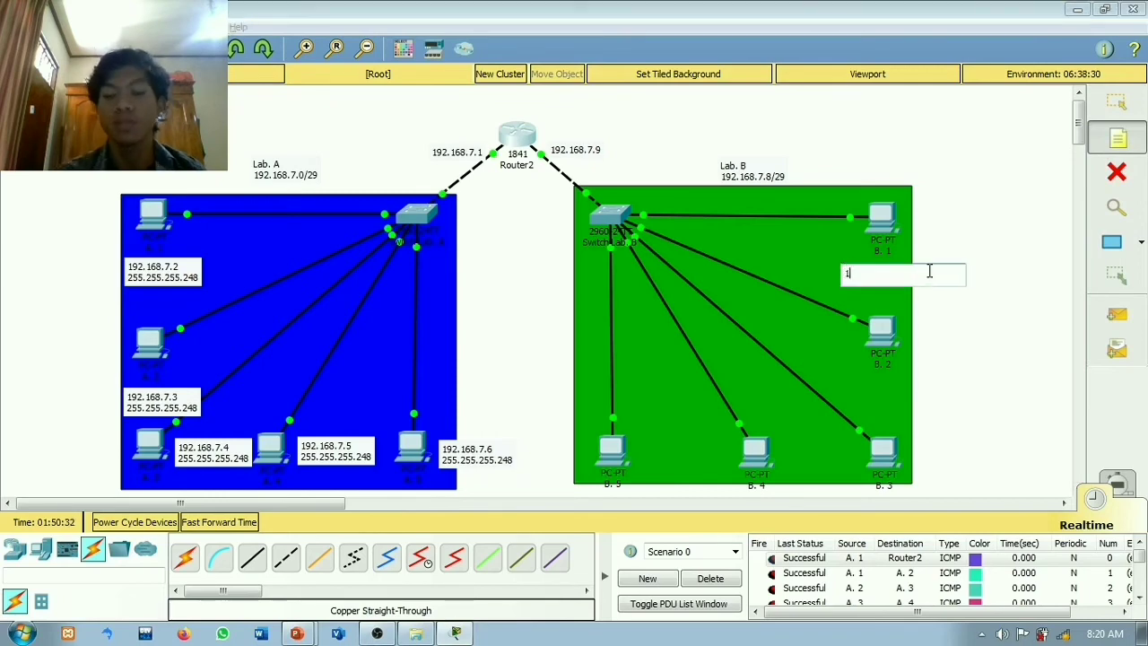
{"action": "type", "text": "92.168"}
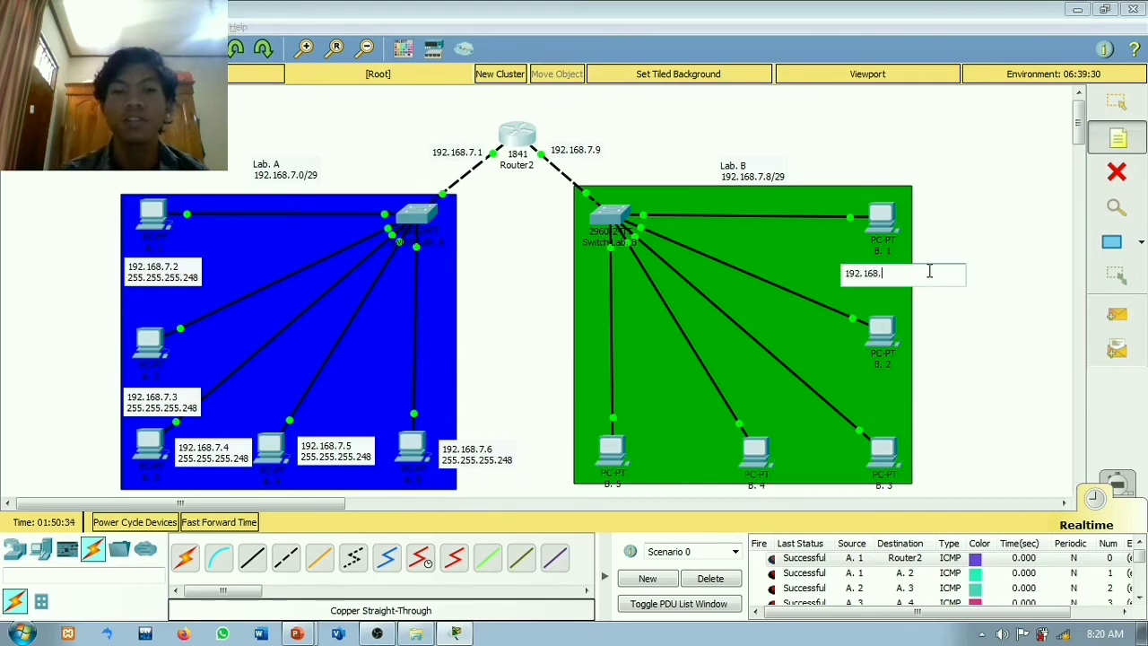
{"action": "type", "text": ".7"}
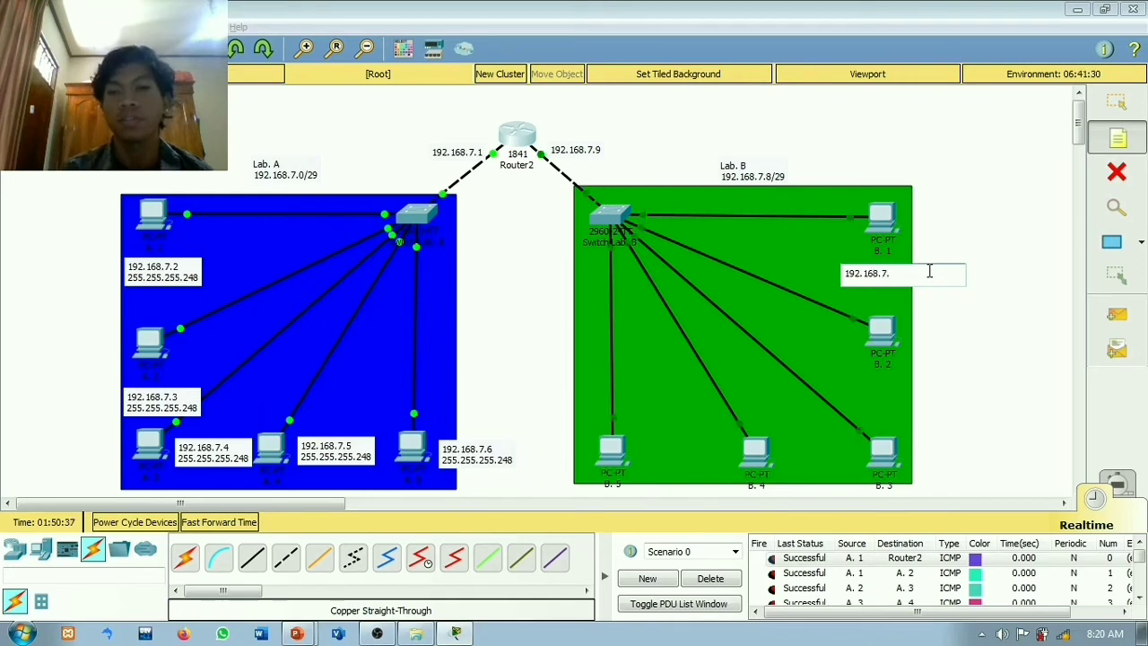
{"action": "type", "text": ".10"}
{"action": "key", "text": "Return"}
{"action": "type", "text": "255.255.255.248"}
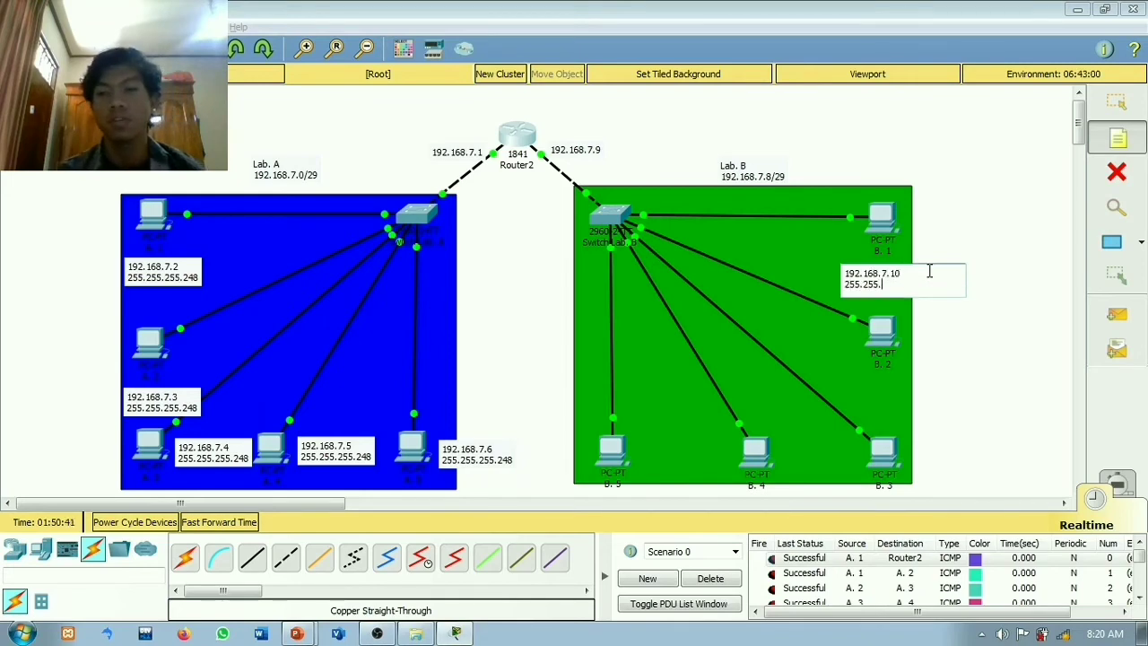
Step: Place a note below PC B.2 reading 192.168.7.11 and 255.255.255.248 on two lines
{"action": "left_click", "coordinate": [827, 384]}
{"action": "type", "text": "192.168"}
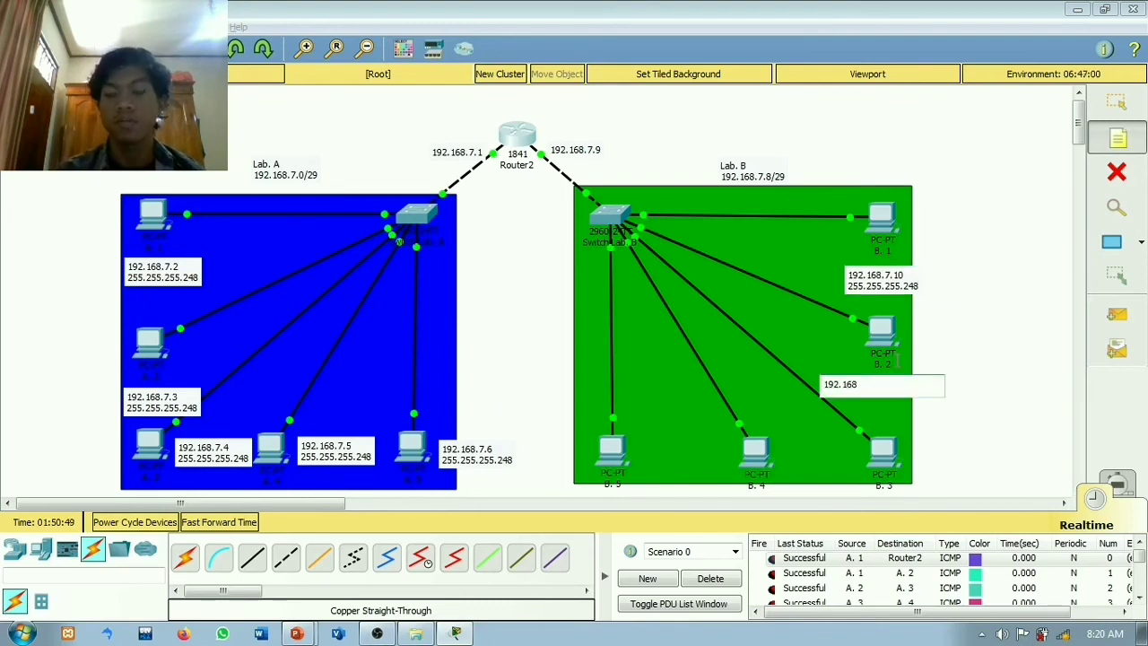
{"action": "type", "text": ".7.11"}
{"action": "key", "text": "Return"}
{"action": "type", "text": "255.255."}
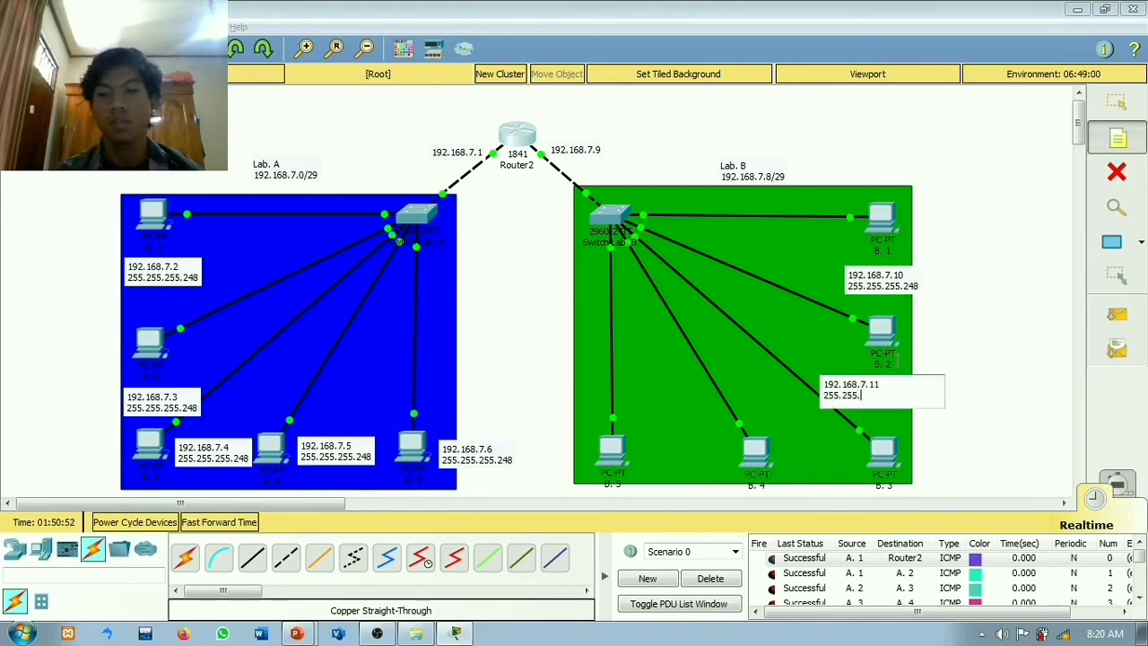
{"action": "type", "text": "255.248"}
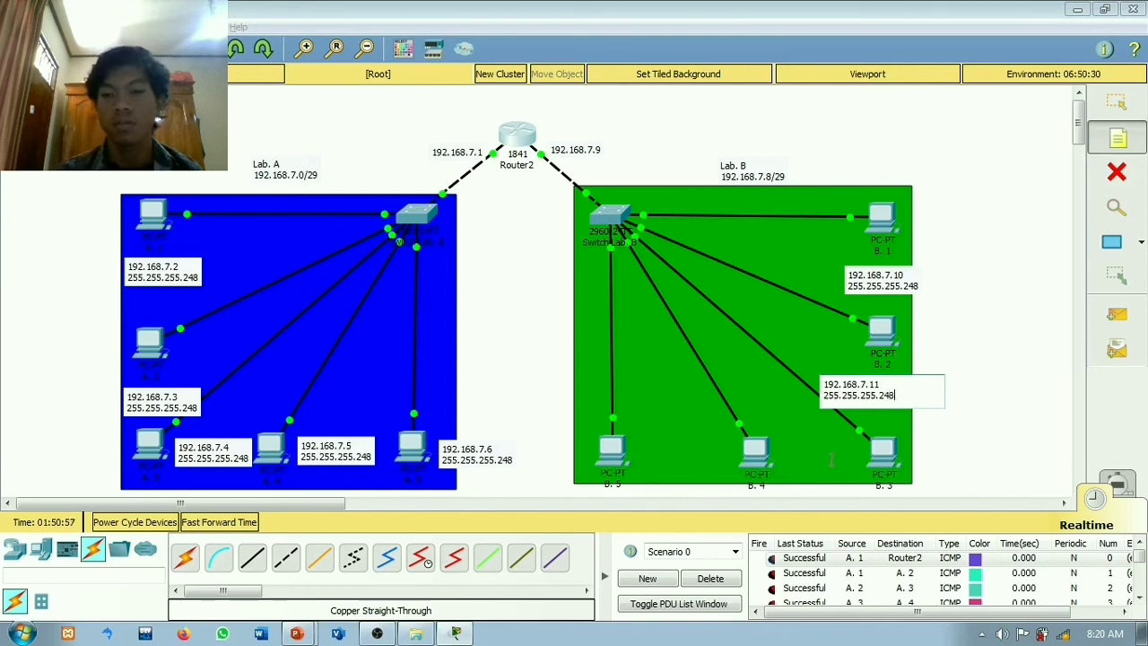
Step: Place a note to the right of PC B.3, outside the green area, reading 192.168.7.12 and 255.255.255.248 on two lines
{"action": "left_click", "coordinate": [921, 442]}
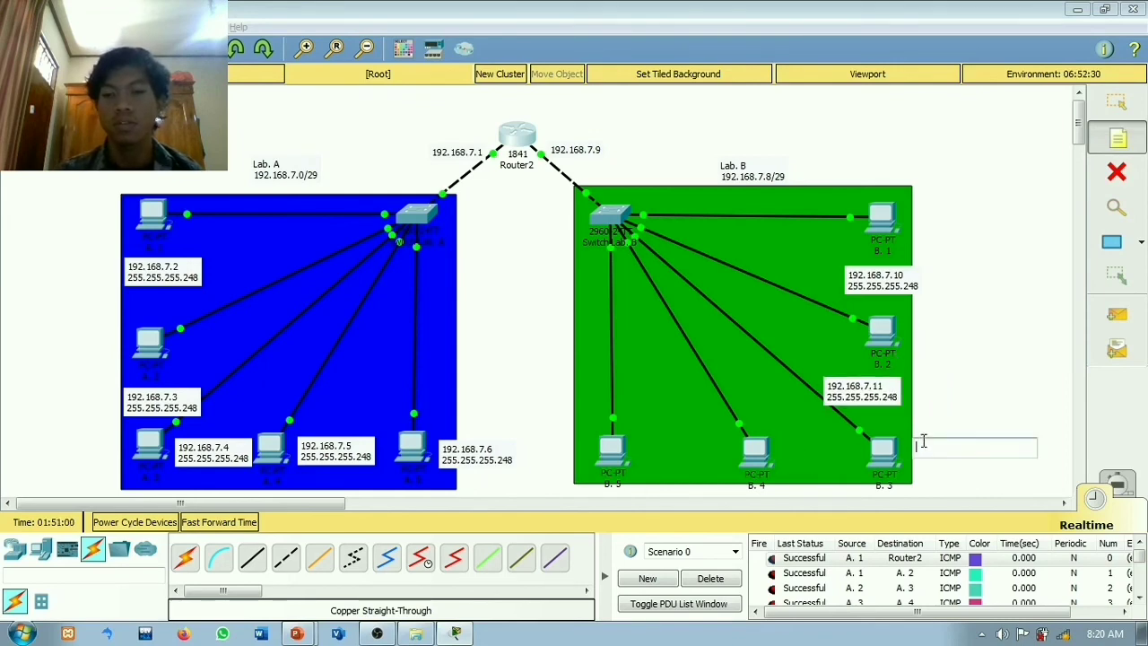
{"action": "type", "text": "192.168"}
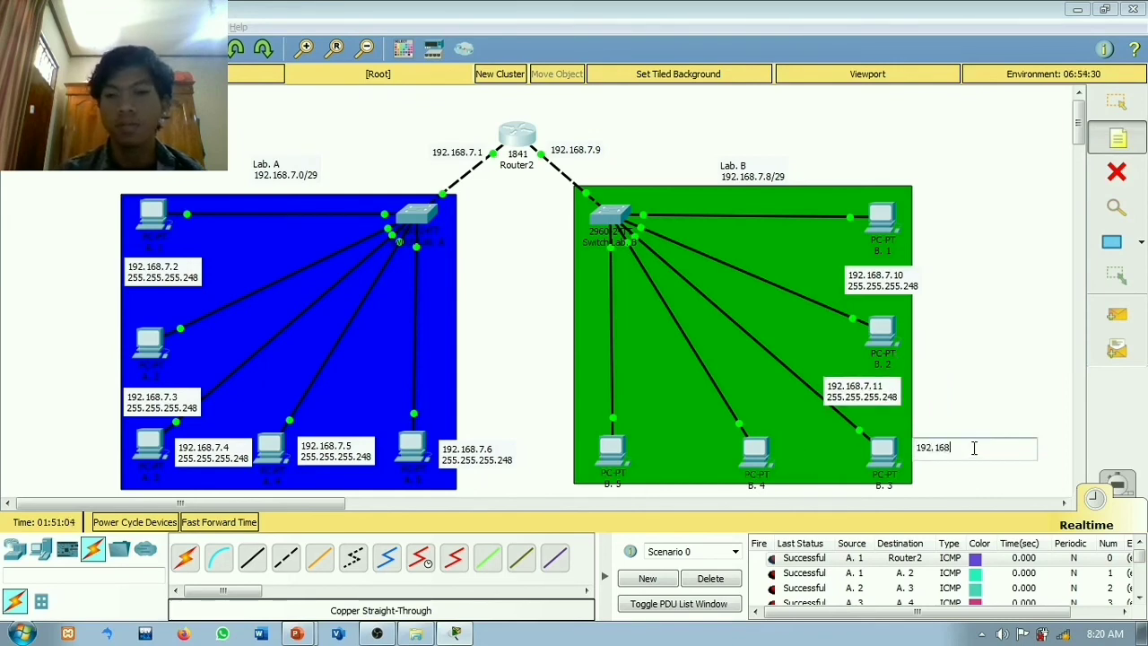
{"action": "type", "text": ".7.12"}
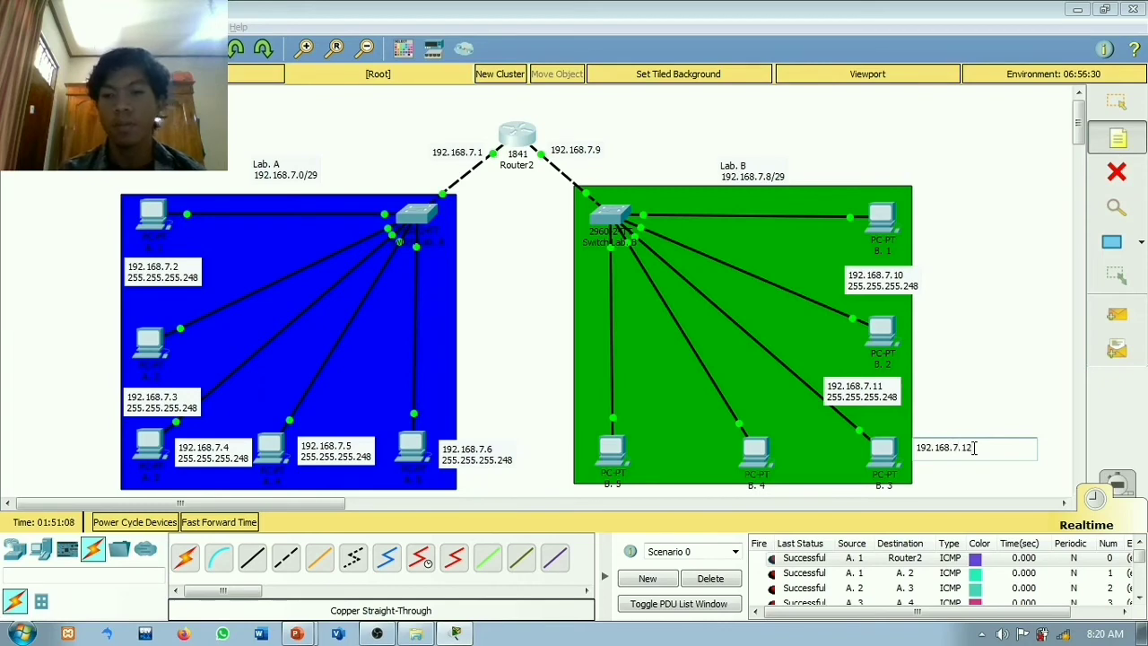
{"action": "key", "text": "Return"}
{"action": "type", "text": "255.255.255.248"}
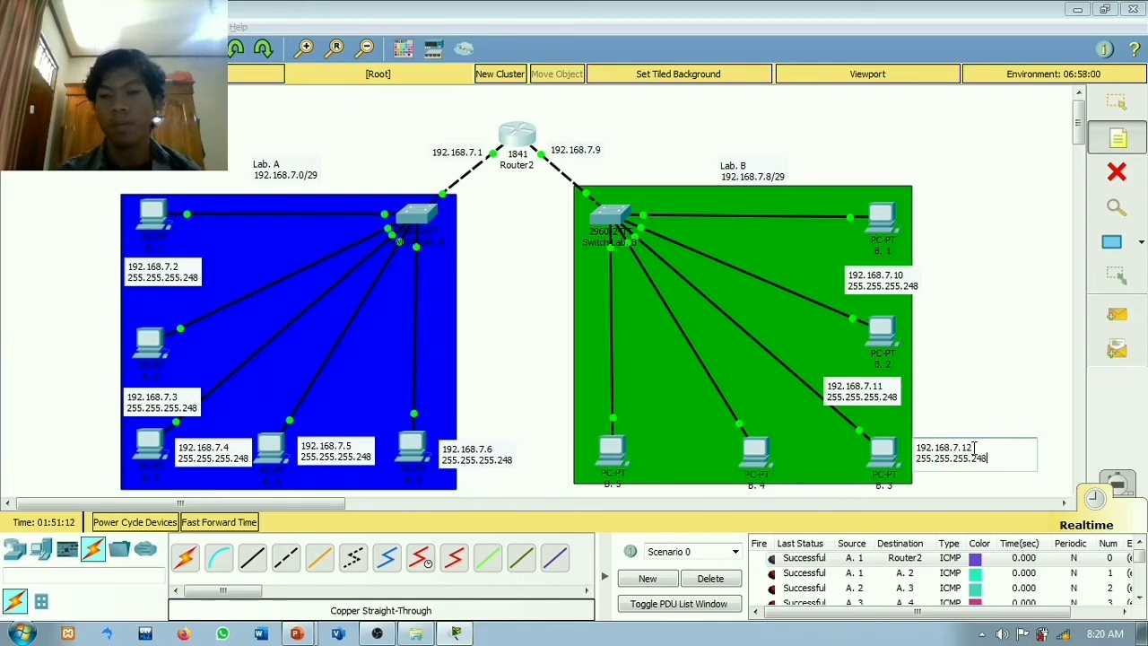
Step: Place a note to the right of PC B.4 reading 192.168.7.13 and 255.255.255.248 on two lines
{"action": "left_click", "coordinate": [783, 454]}
{"action": "type", "text": "192.168."}
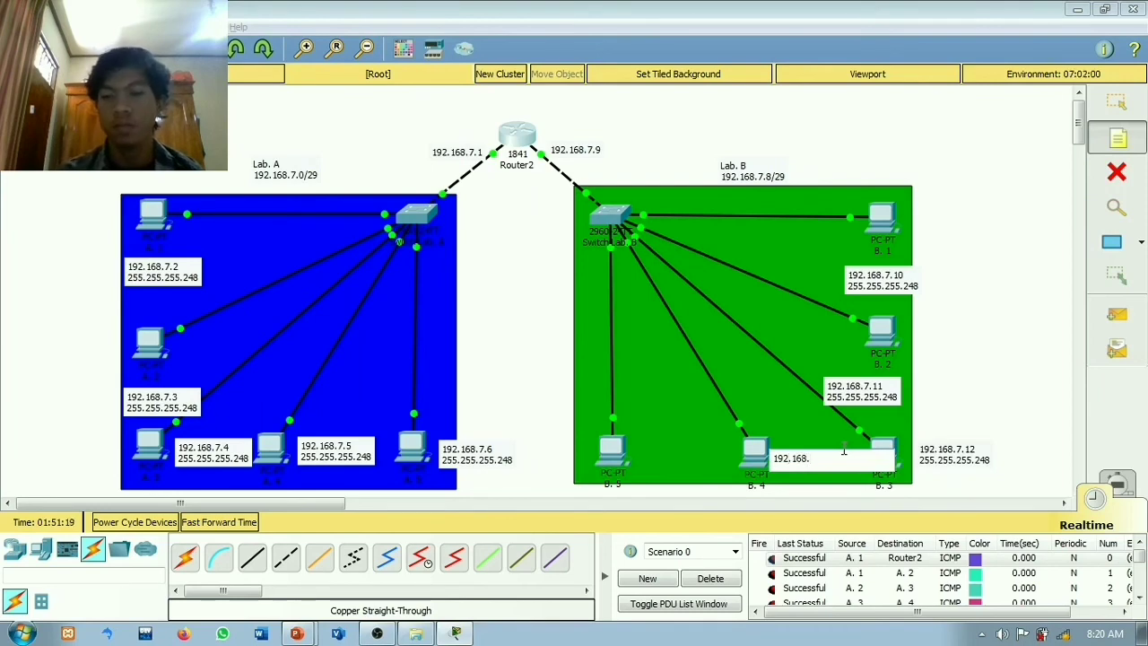
{"action": "type", "text": "7.13"}
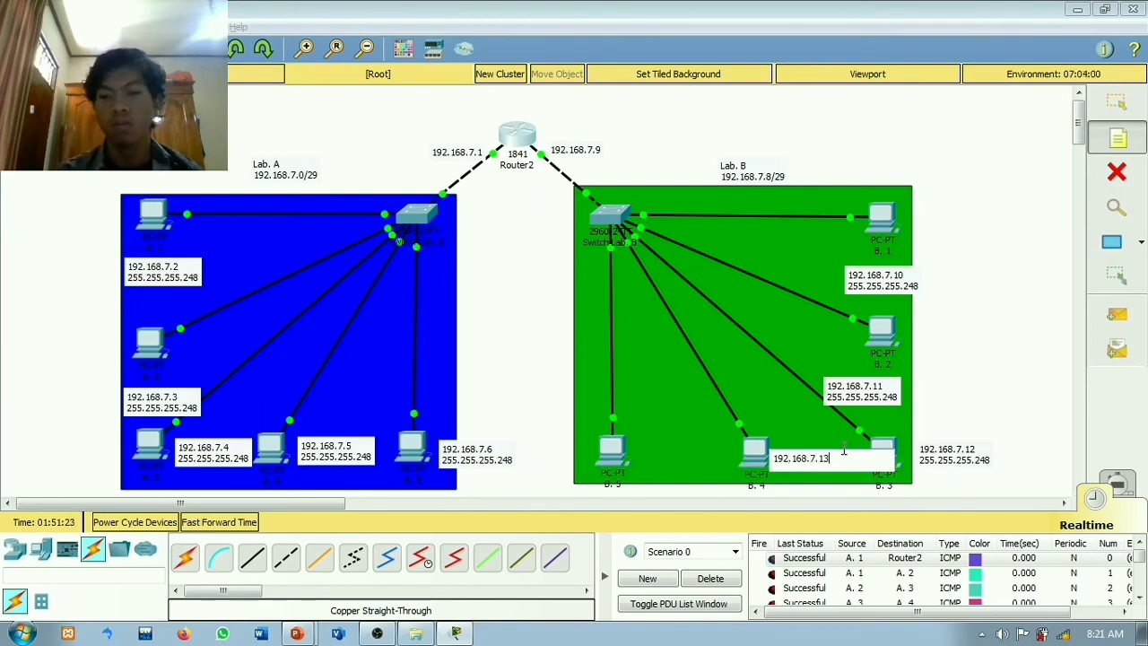
{"action": "key", "text": "Return"}
{"action": "type", "text": "255.255.255.248"}
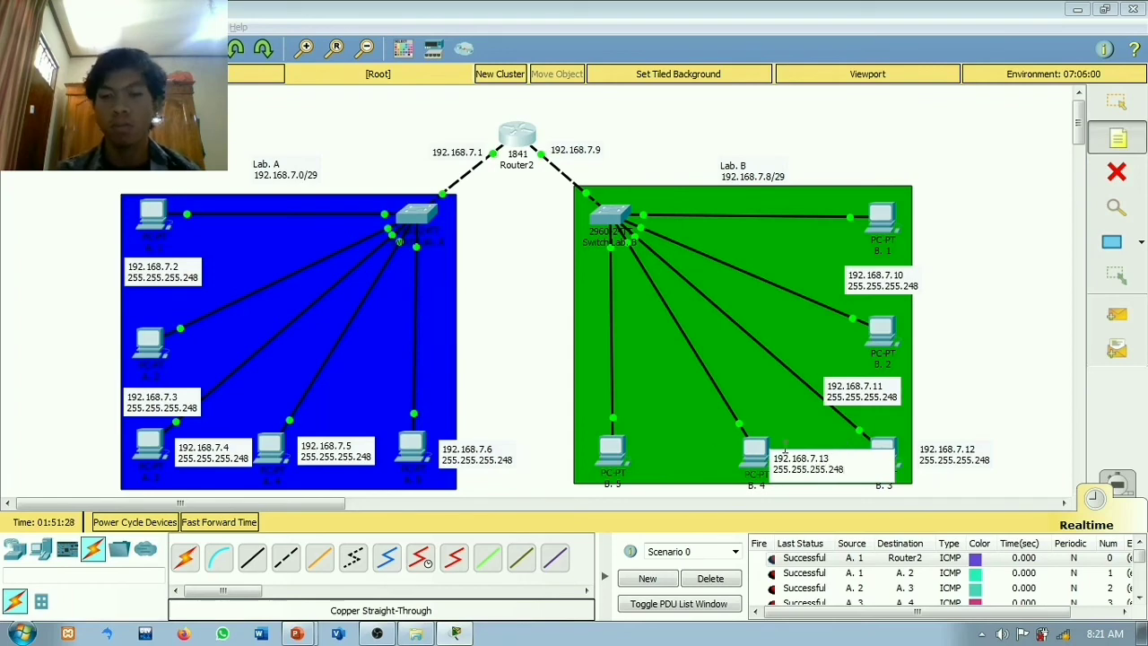
Step: Place a note beside the PC directly below Lab B's switch reading 192.168.7.14 and 255.255.255.248, and leave note placement
{"action": "left_click", "coordinate": [654, 455]}
{"action": "type", "text": "192.168"}
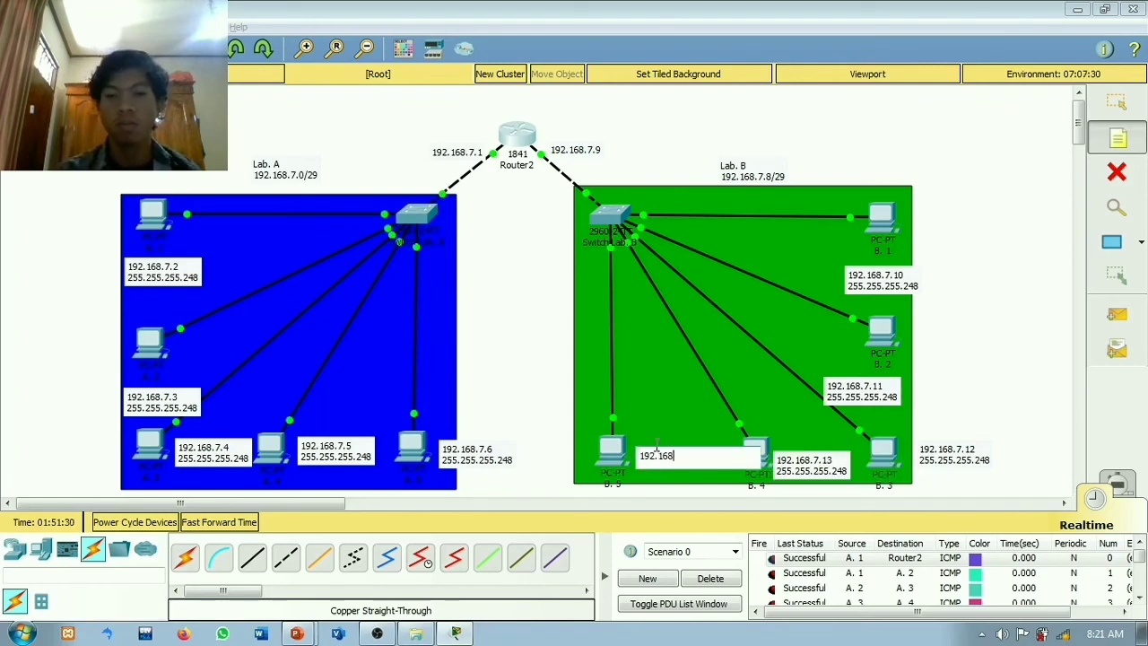
{"action": "type", "text": ".7.14"}
{"action": "key", "text": "Return"}
{"action": "type", "text": "255.255.255.248"}
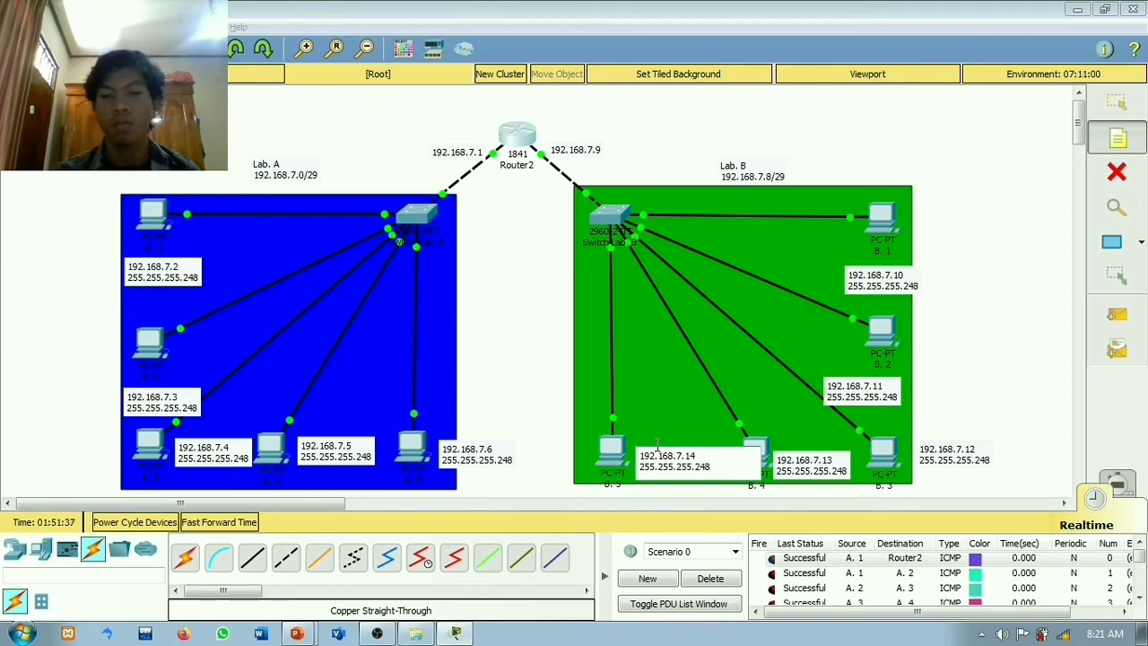
{"action": "key", "text": "Escape"}
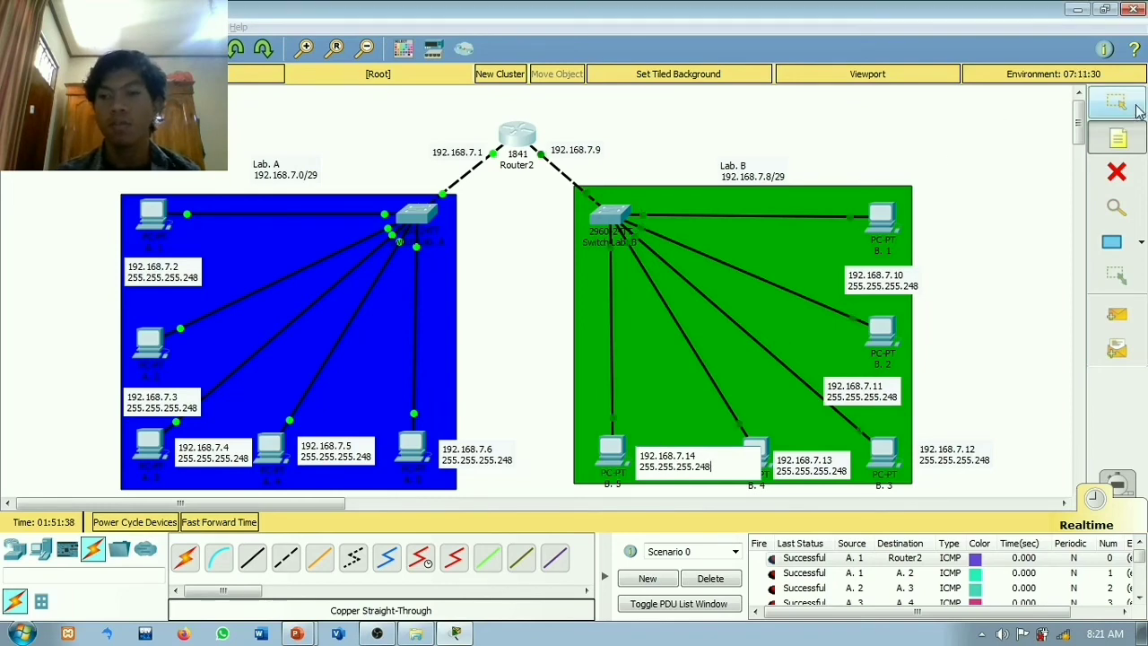
Step: Move the 192.168.7.12 note slightly down beside its PC and shift the 192.168.7.11 note directly under PC B.2
{"action": "left_click_drag", "start_coordinate": [961, 456], "coordinate": [968, 463]}
{"action": "left_click_drag", "start_coordinate": [886, 403], "coordinate": [921, 397]}
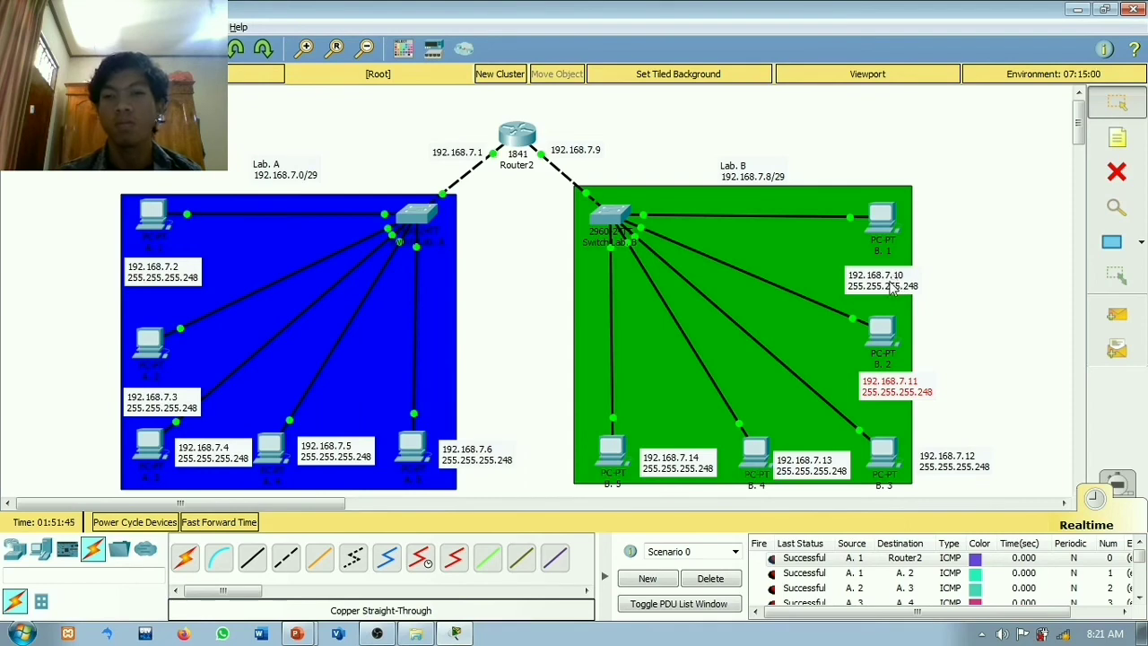
{"action": "left_click", "coordinate": [934, 326]}
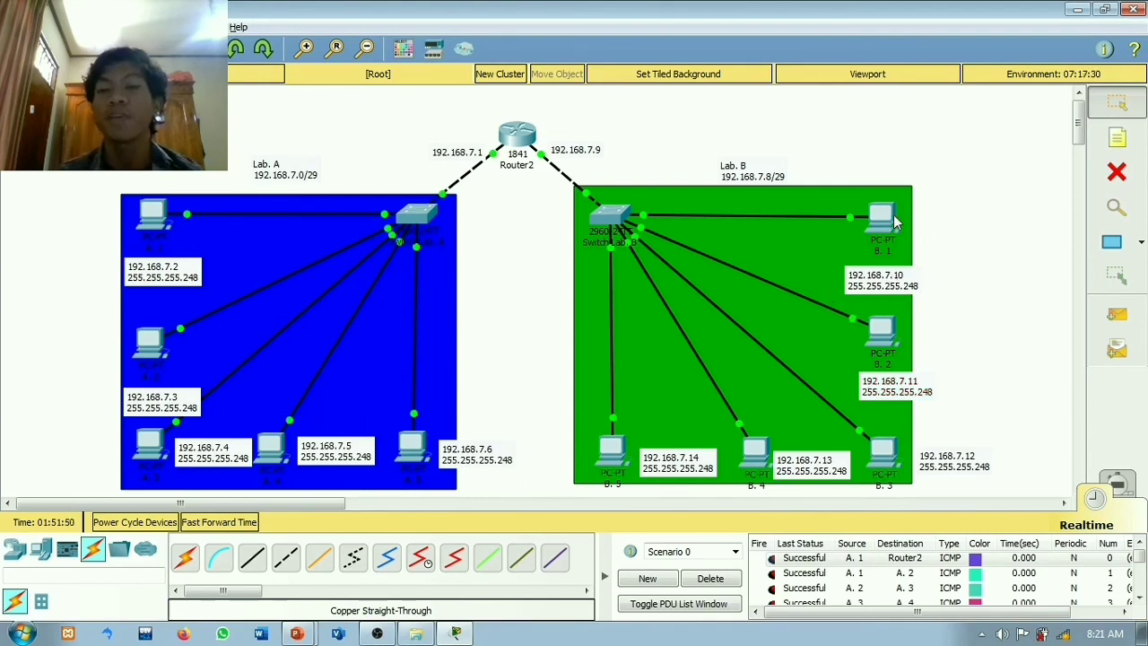
Step: Give PC B.1 the static IP address 192.168.7.10 with subnet mask 255.255.255.248, moving its window off the Lab B PCs
{"action": "left_click", "coordinate": [886, 214]}
{"action": "left_click_drag", "start_coordinate": [644, 82], "coordinate": [543, 96]}
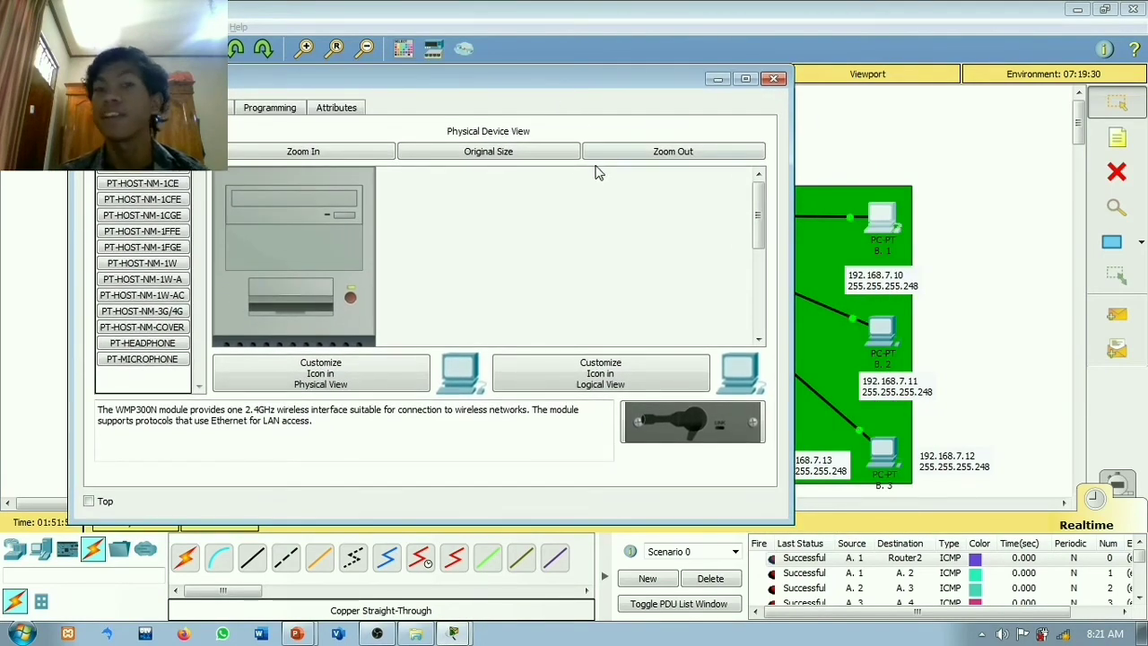
{"action": "left_click", "coordinate": [213, 107]}
{"action": "left_click", "coordinate": [162, 225]}
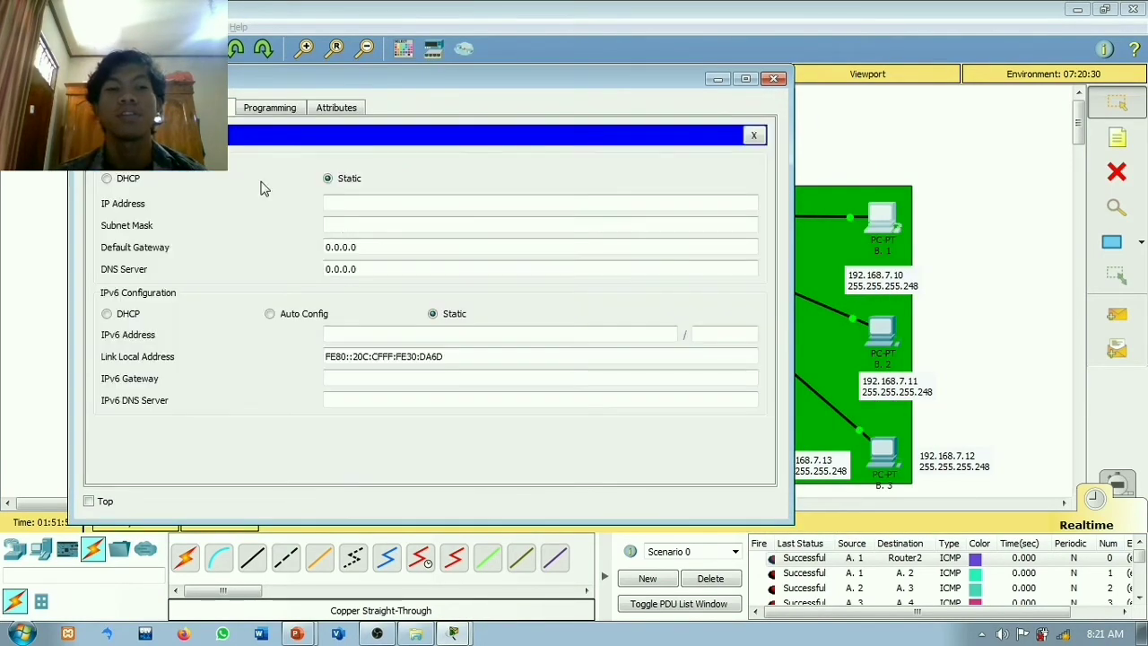
{"action": "left_click", "coordinate": [374, 204]}
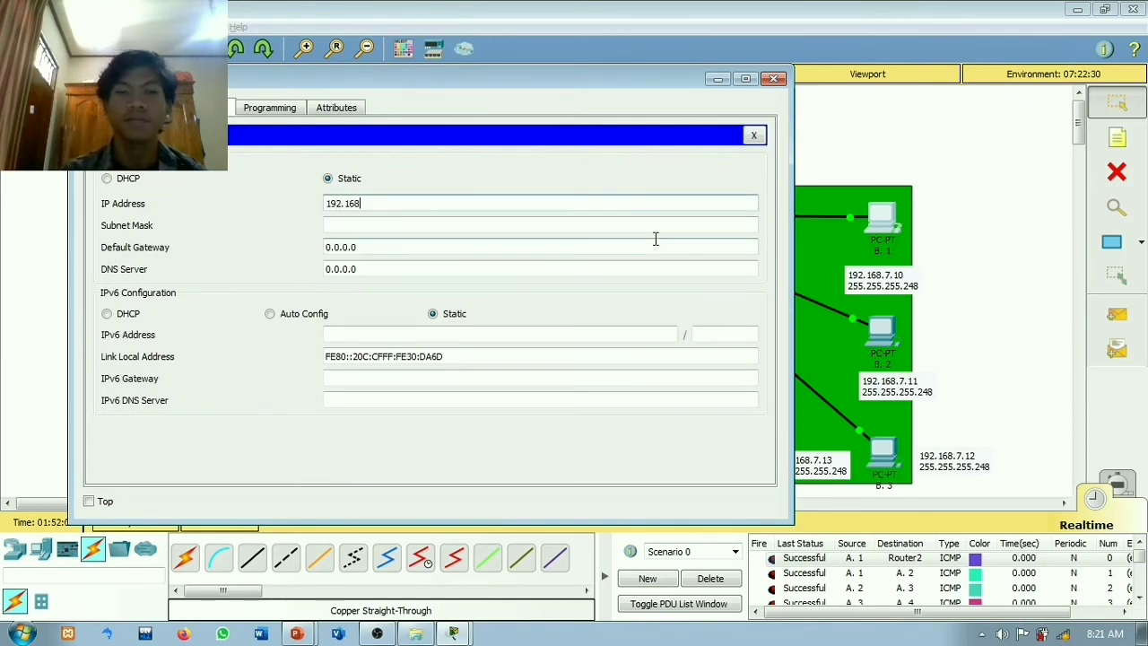
{"action": "type", "text": "192.168.7.10"}
{"action": "key", "text": "Tab"}
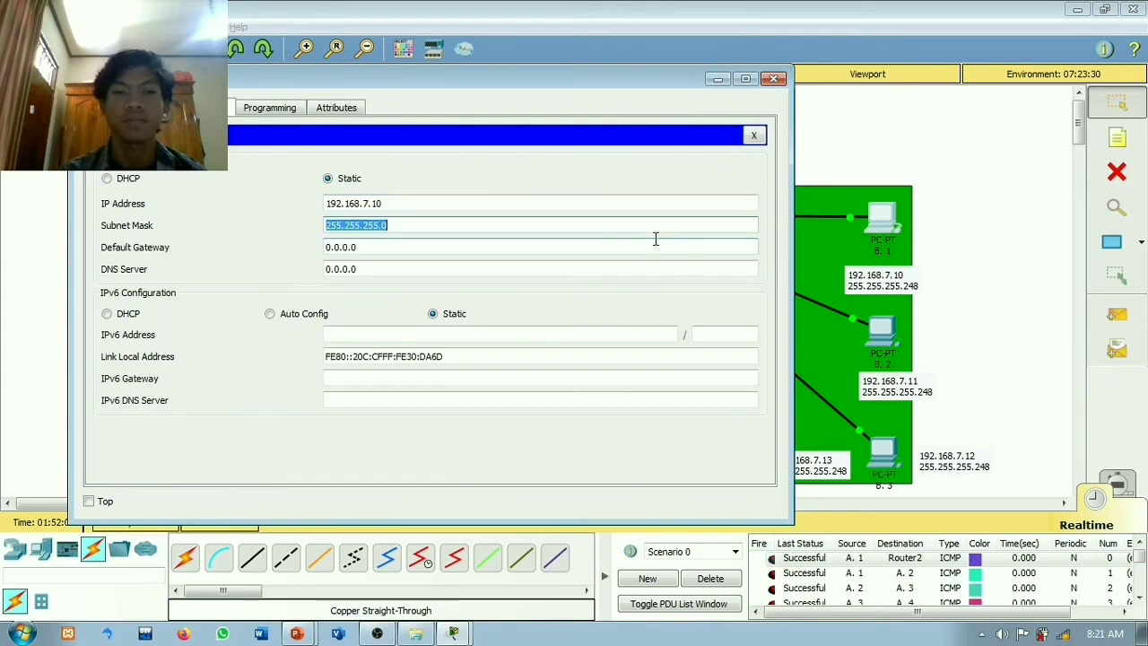
{"action": "key", "text": "End"}
{"action": "type", "text": "248"}
Step: Set PC B.1's default gateway to 192.168.7.9, checking it against the router label, and close the PC's window
{"action": "key", "text": "Tab"}
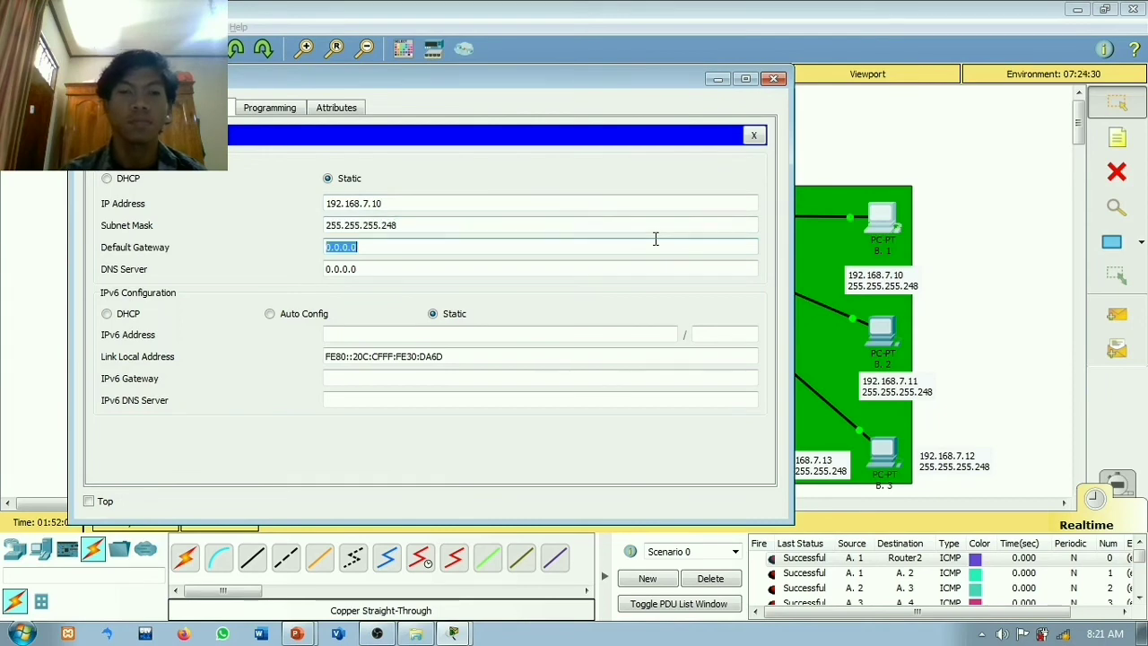
{"action": "type", "text": "192.168."}
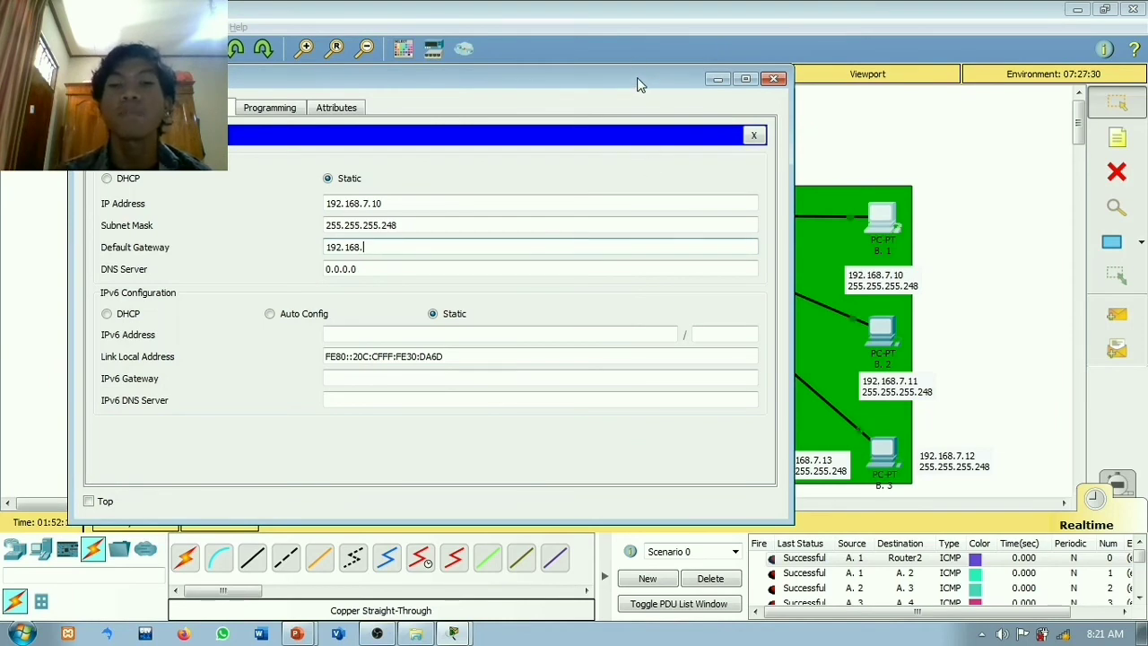
{"action": "left_click_drag", "start_coordinate": [639, 85], "coordinate": [475, 243]}
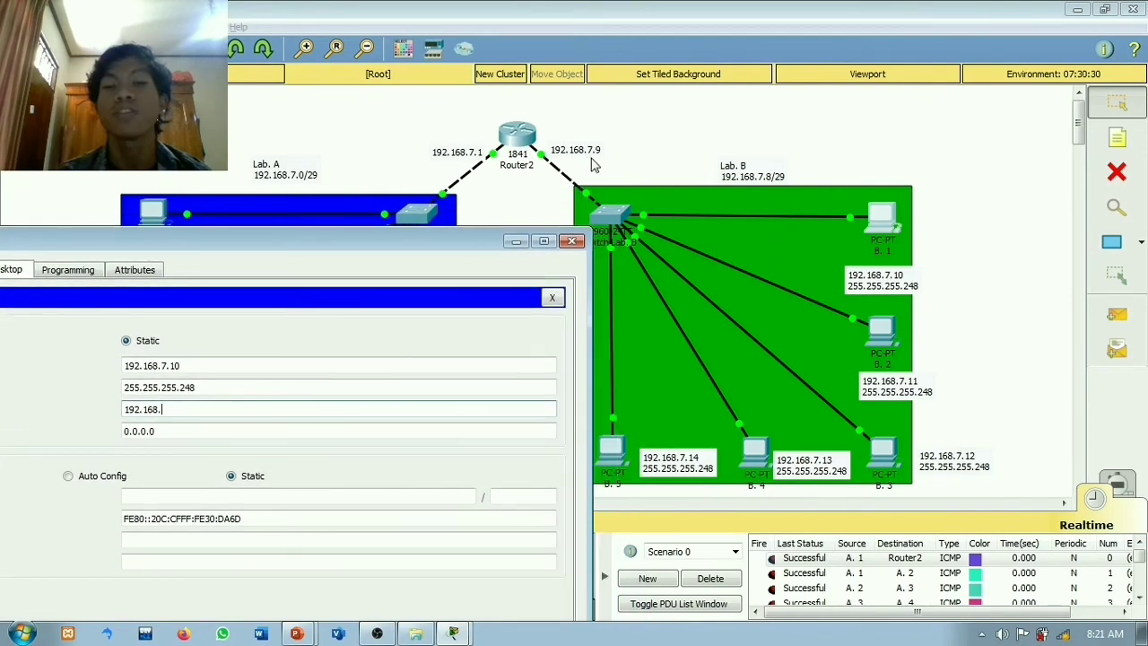
{"action": "left_click_drag", "start_coordinate": [451, 235], "coordinate": [626, 79]}
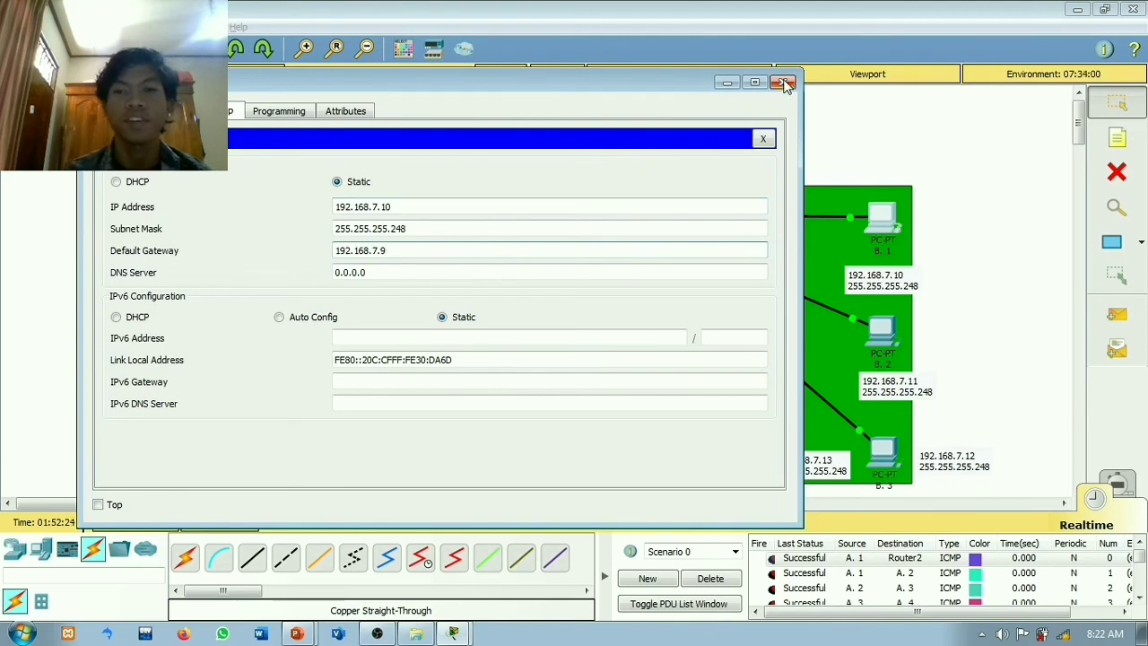
{"action": "left_click", "coordinate": [783, 81]}
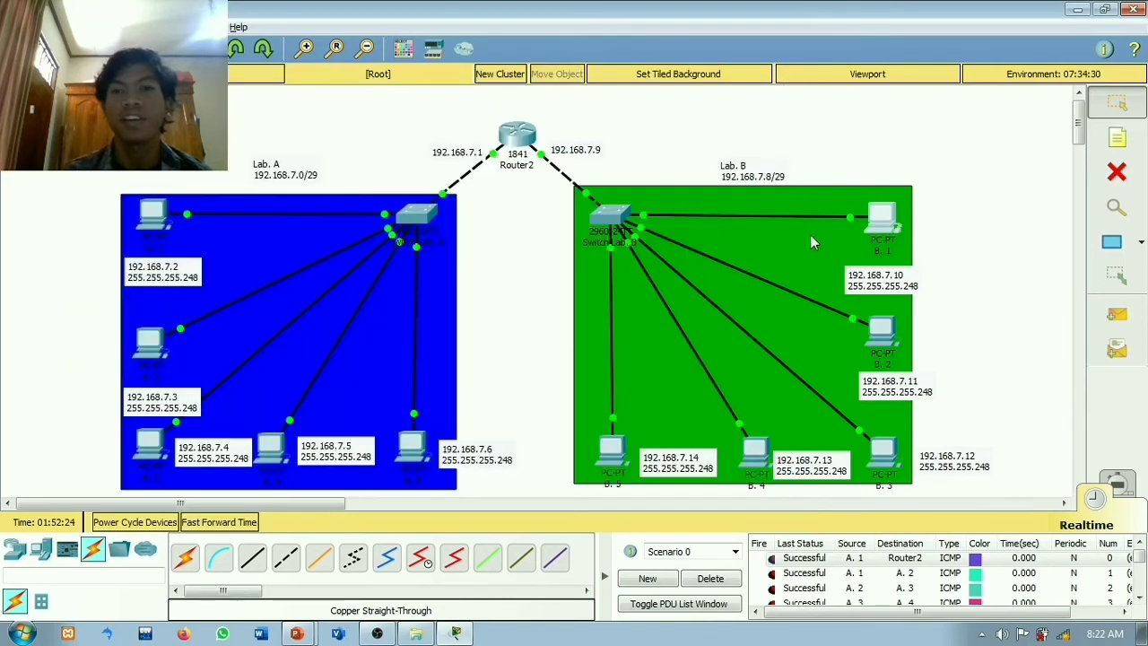
Step: Give PC B.2 the static IP address 192.168.7.11 with subnet mask 255.255.255.248, moving its window off the Lab B PCs
{"action": "left_click", "coordinate": [884, 350]}
{"action": "left_click", "coordinate": [354, 115]}
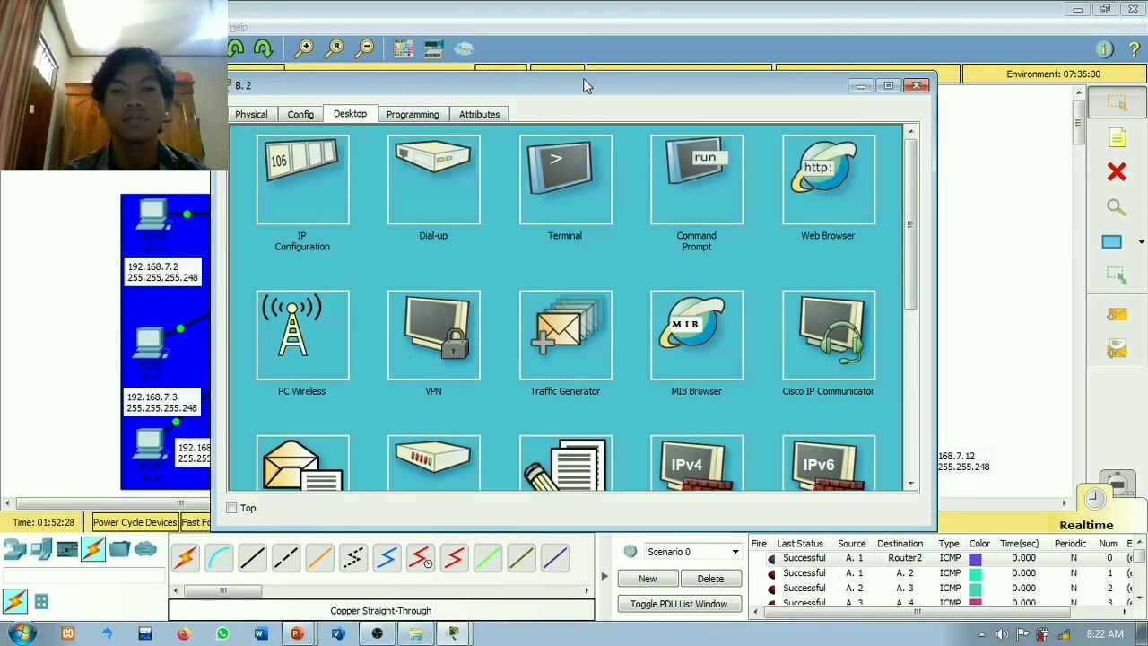
{"action": "left_click_drag", "start_coordinate": [583, 85], "coordinate": [468, 78]}
{"action": "left_click", "coordinate": [189, 172]}
{"action": "left_click", "coordinate": [403, 203]}
{"action": "type", "text": "192.168"}
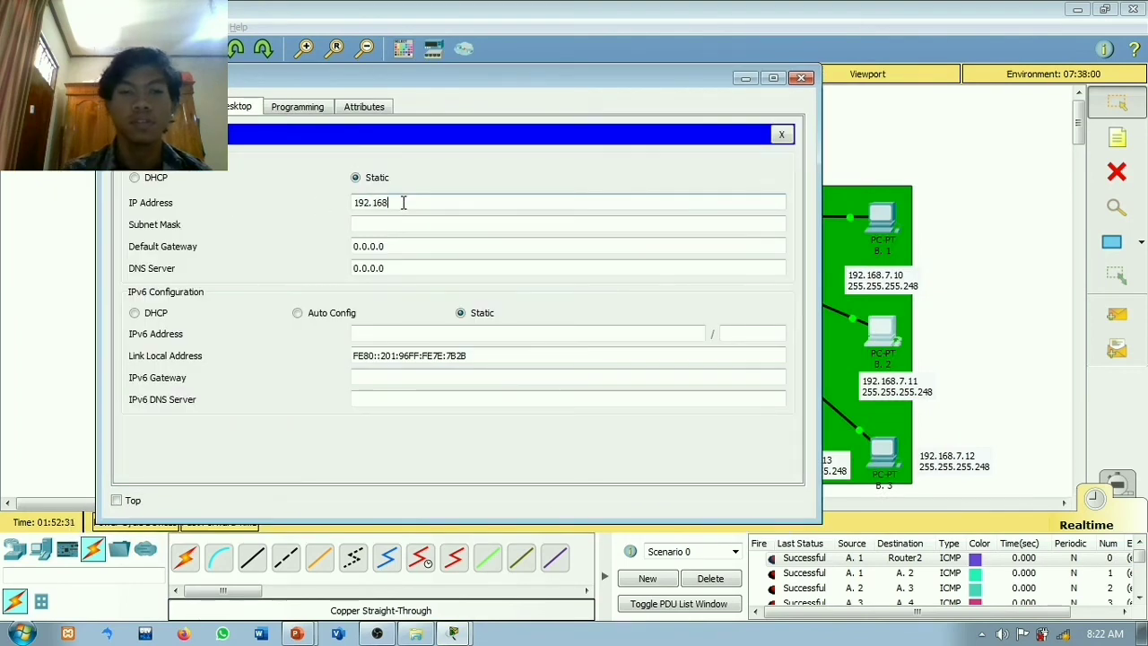
{"action": "type", "text": ".7.11"}
{"action": "key", "text": "Tab"}
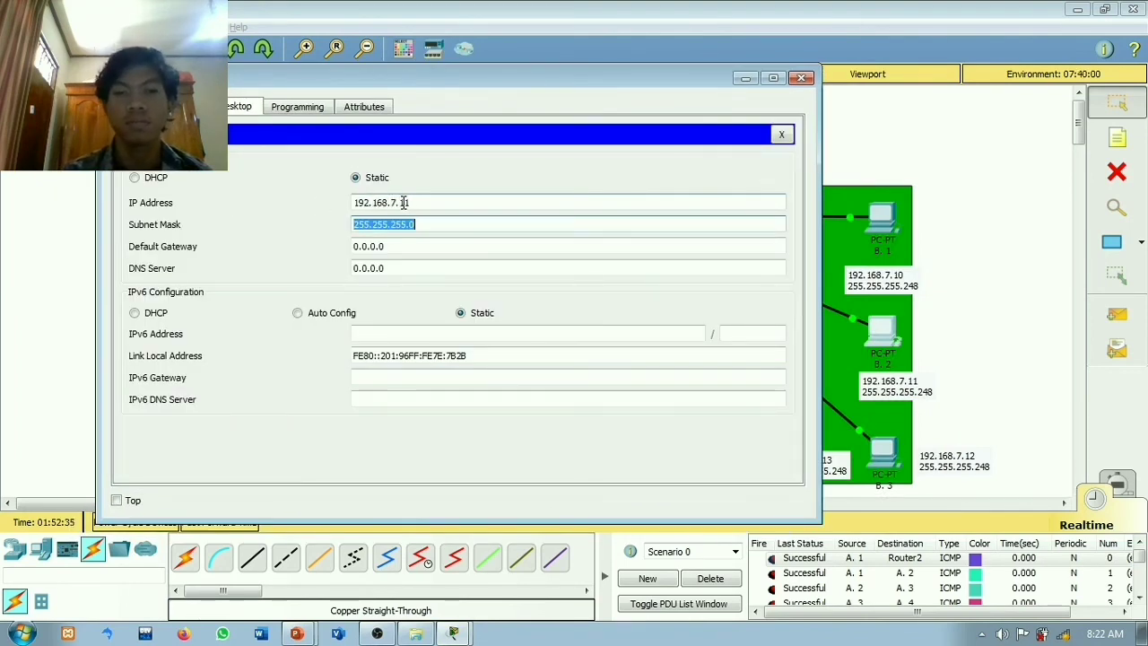
{"action": "key", "text": "End"}
{"action": "key", "text": "BackSpace"}
{"action": "type", "text": "148"}
Step: Set PC B.2's default gateway to 192.168.7.9 and close the PC's window
{"action": "key", "text": "Tab"}
{"action": "type", "text": "192"}
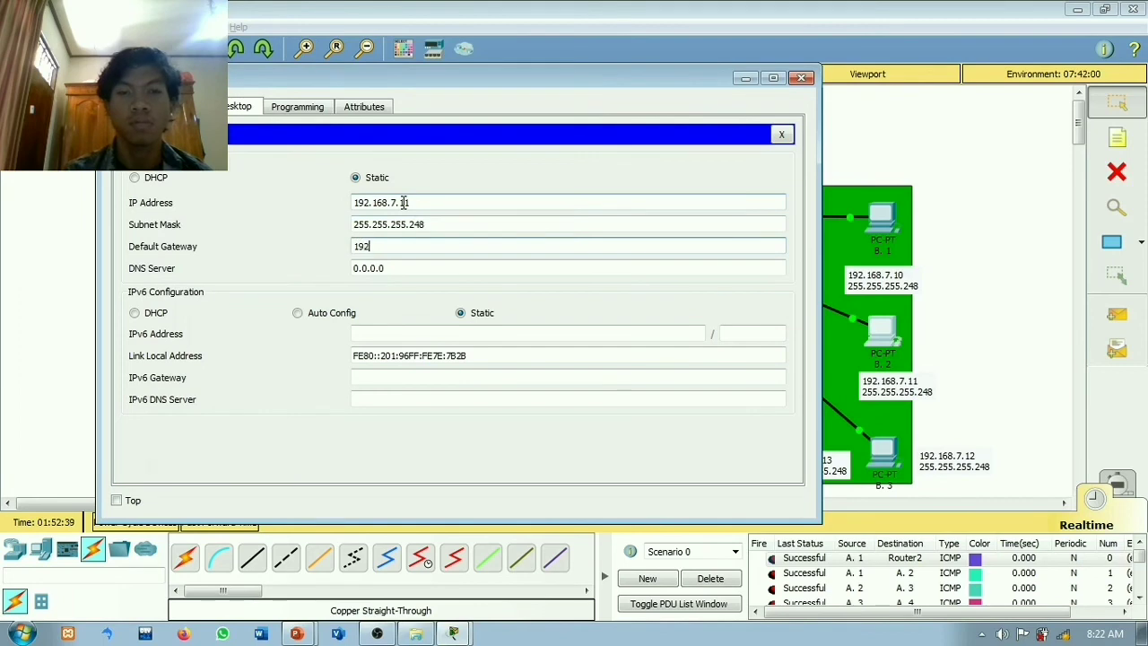
{"action": "type", "text": ".168.7.9"}
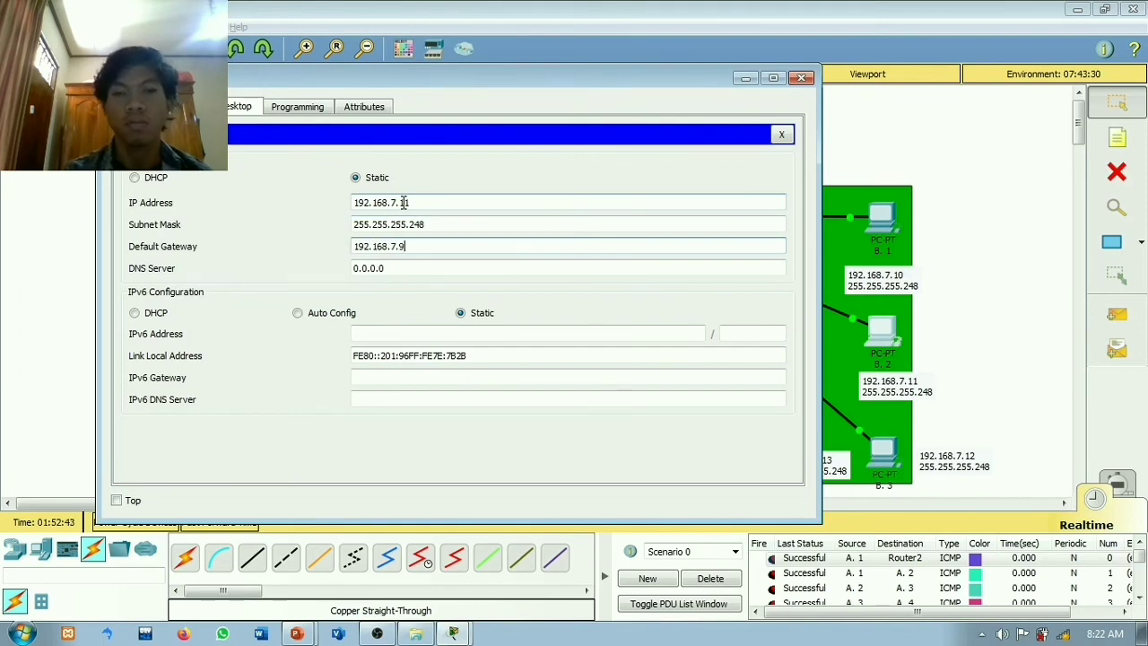
{"action": "left_click", "coordinate": [800, 78]}
Step: Give the lower-right Lab B PC, B.3, the static IP address 192.168.7.12 with subnet mask 255.255.255.248, moving its window off the labels
{"action": "left_click", "coordinate": [883, 445]}
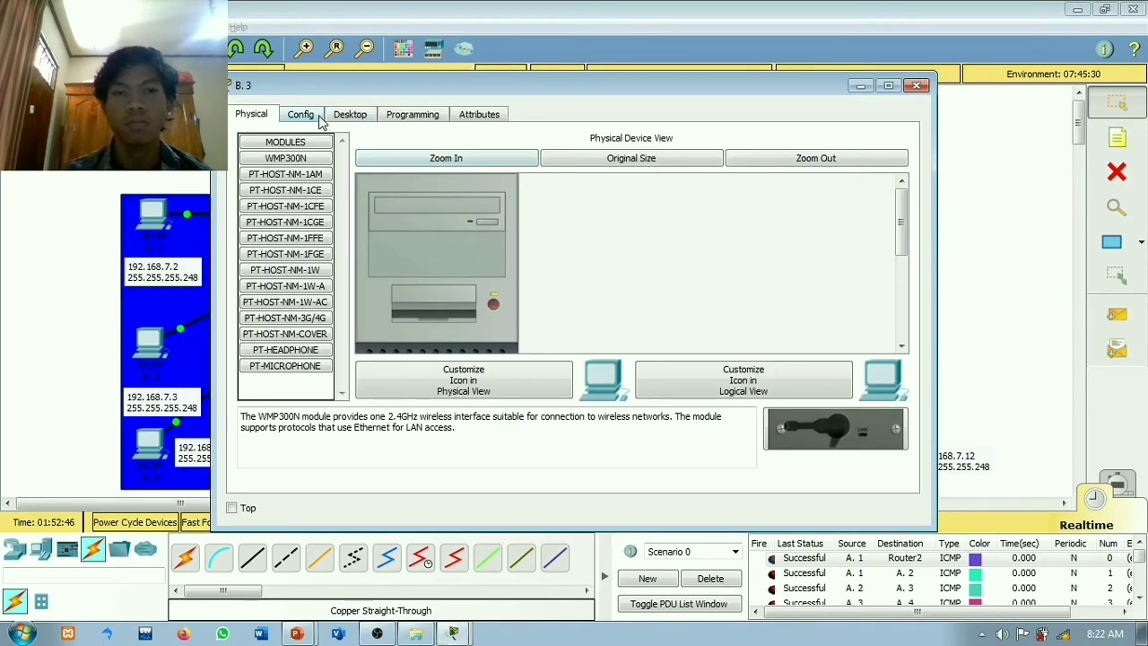
{"action": "left_click", "coordinate": [350, 114]}
{"action": "left_click", "coordinate": [354, 188]}
{"action": "left_click", "coordinate": [487, 210]}
{"action": "type", "text": "192."}
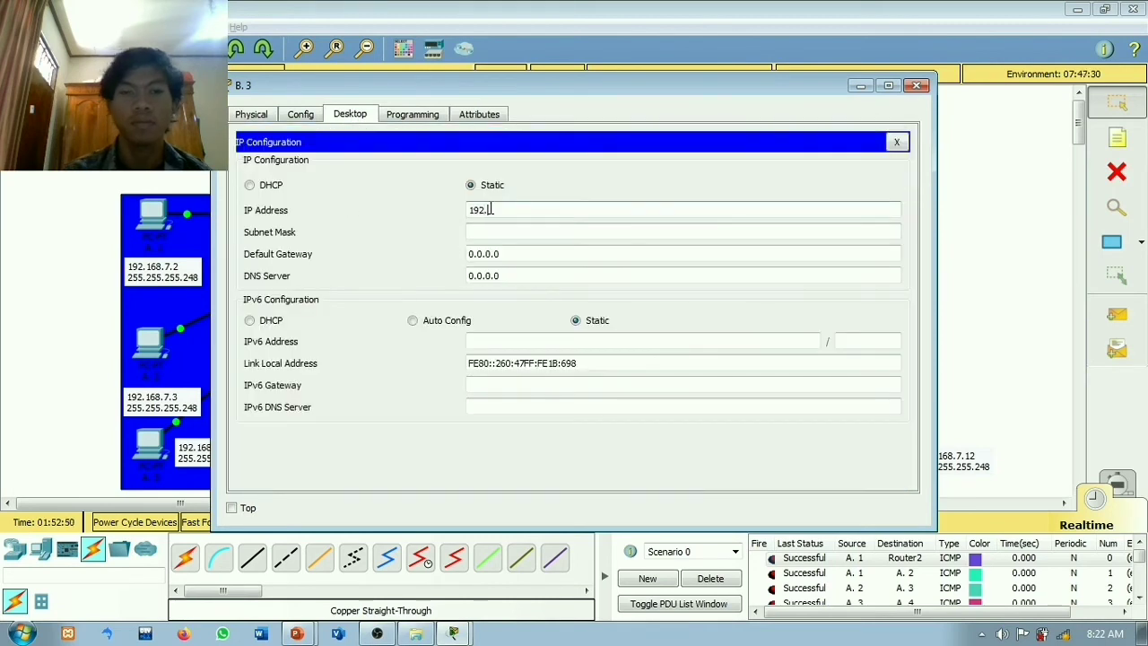
{"action": "type", "text": "168.7."}
{"action": "left_click_drag", "start_coordinate": [706, 85], "coordinate": [561, 79]}
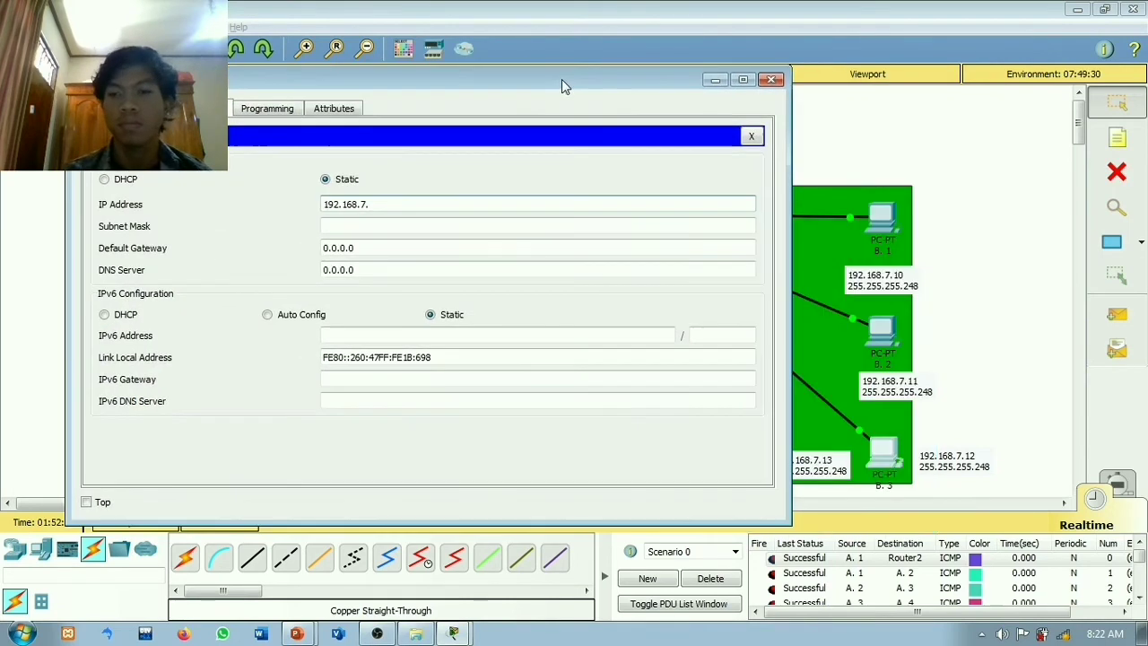
{"action": "type", "text": "12"}
{"action": "key", "text": "Tab"}
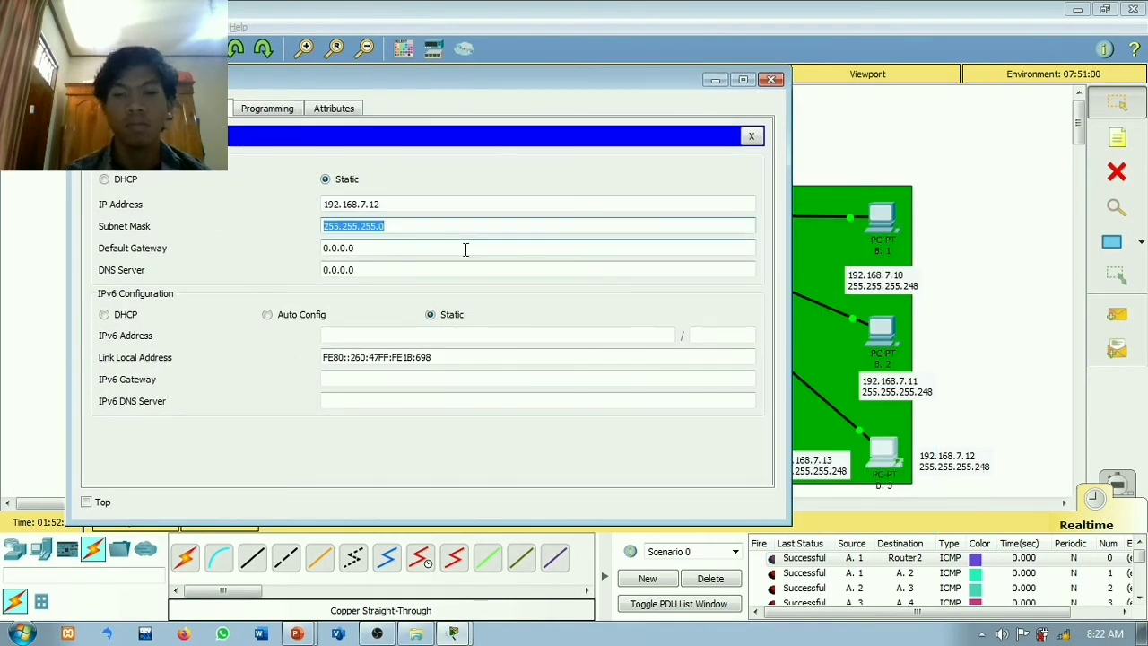
{"action": "type", "text": "255.255.255.248"}
Step: Set PC B.3's default gateway to 192.168.7.9 and close the PC's window
{"action": "key", "text": "Tab"}
{"action": "type", "text": "192.168.7."}
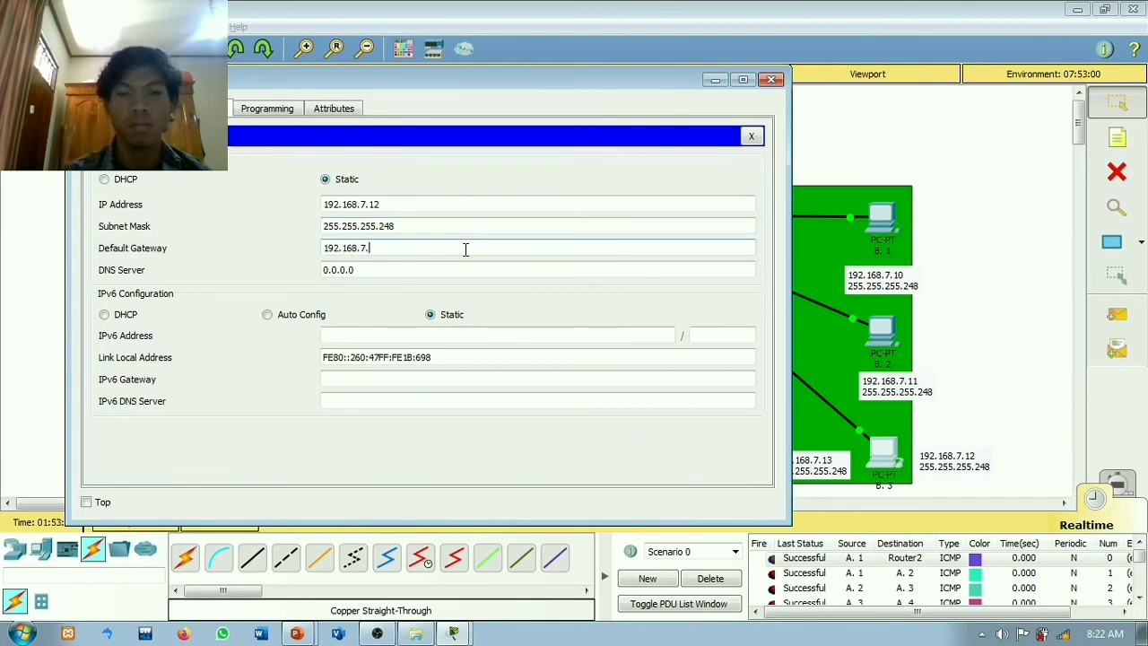
{"action": "type", "text": "9"}
{"action": "left_click", "coordinate": [776, 80]}
Step: Give PC B.4 the static IP address 192.168.7.13 with subnet mask 255.255.255.248, moving its window off the Lab B labels
{"action": "left_click", "coordinate": [755, 449]}
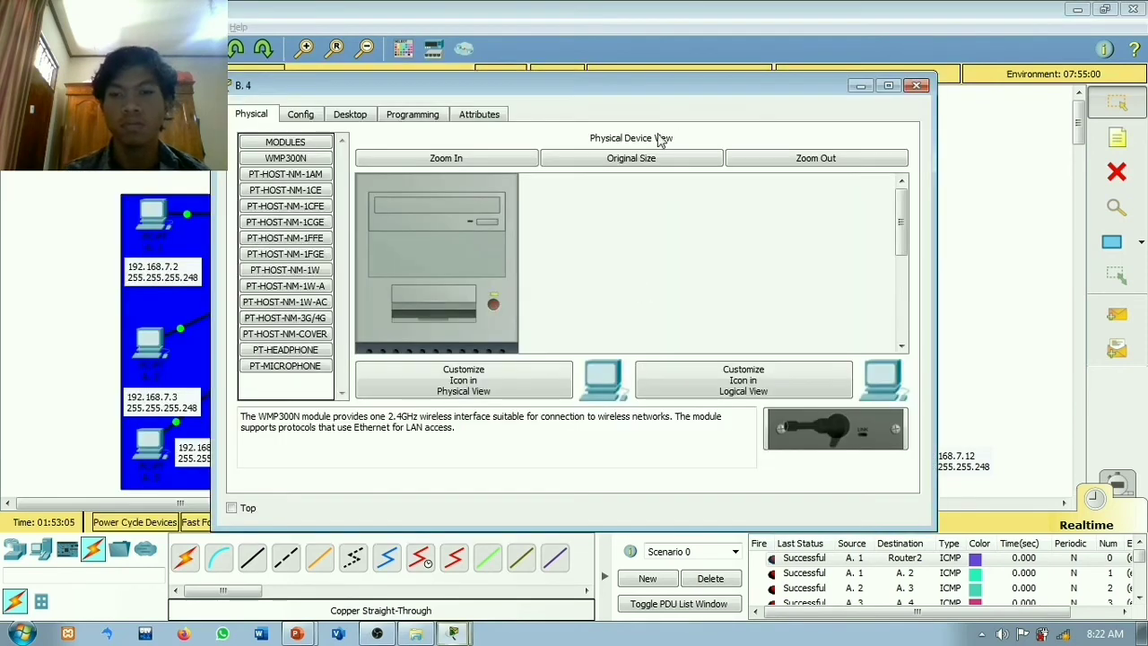
{"action": "left_click_drag", "start_coordinate": [681, 91], "coordinate": [498, 79]}
{"action": "left_click", "coordinate": [117, 102]}
{"action": "left_click", "coordinate": [166, 103]}
{"action": "left_click", "coordinate": [97, 161]}
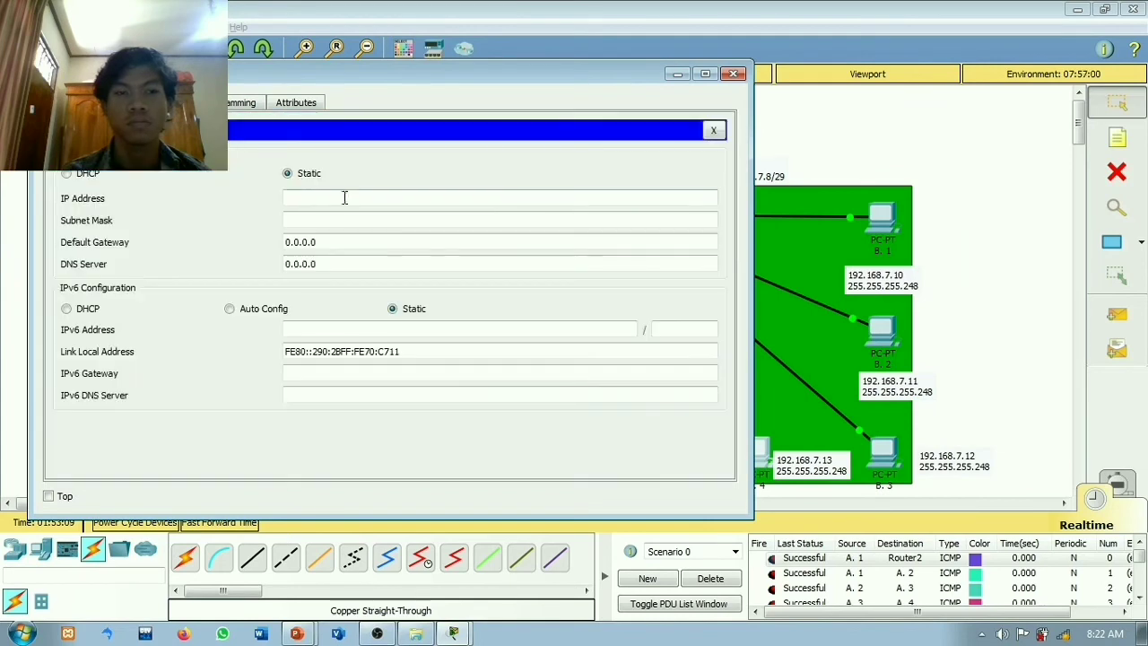
{"action": "left_click", "coordinate": [344, 197]}
{"action": "type", "text": "192.168.7."}
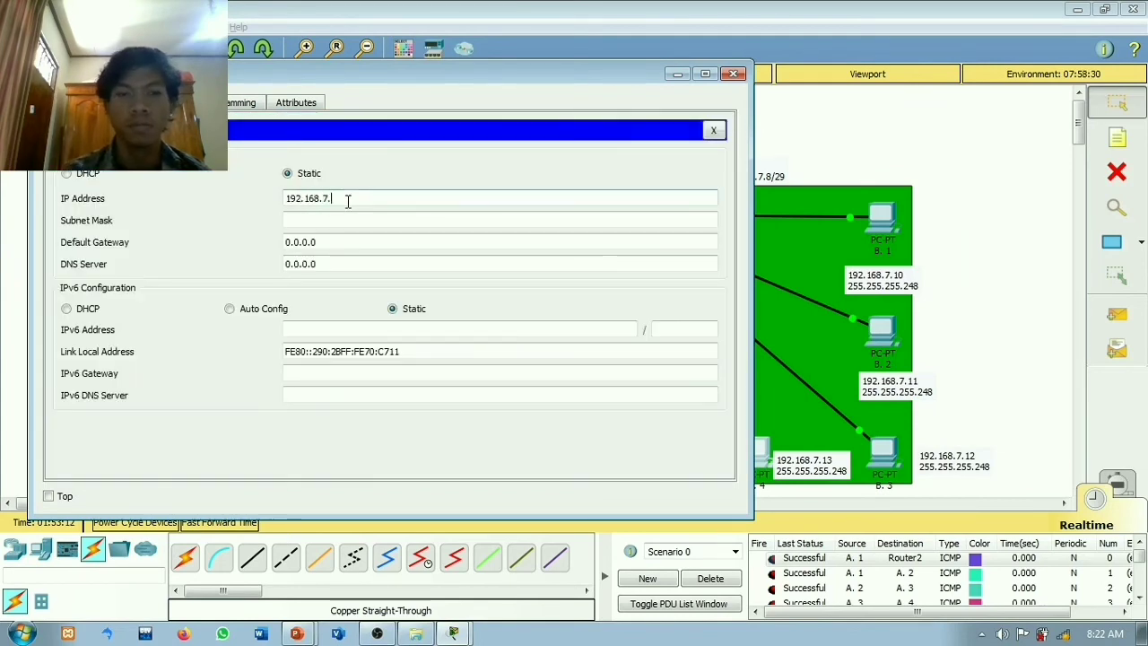
{"action": "type", "text": "13"}
{"action": "key", "text": "Tab"}
{"action": "key", "text": "End"}
{"action": "key", "text": "BackSpace"}
{"action": "type", "text": "248"}
Step: Set PC B.4's default gateway to 192.168.7.1 and close the PC's window
{"action": "key", "text": "Tab"}
{"action": "type", "text": "192.1"}
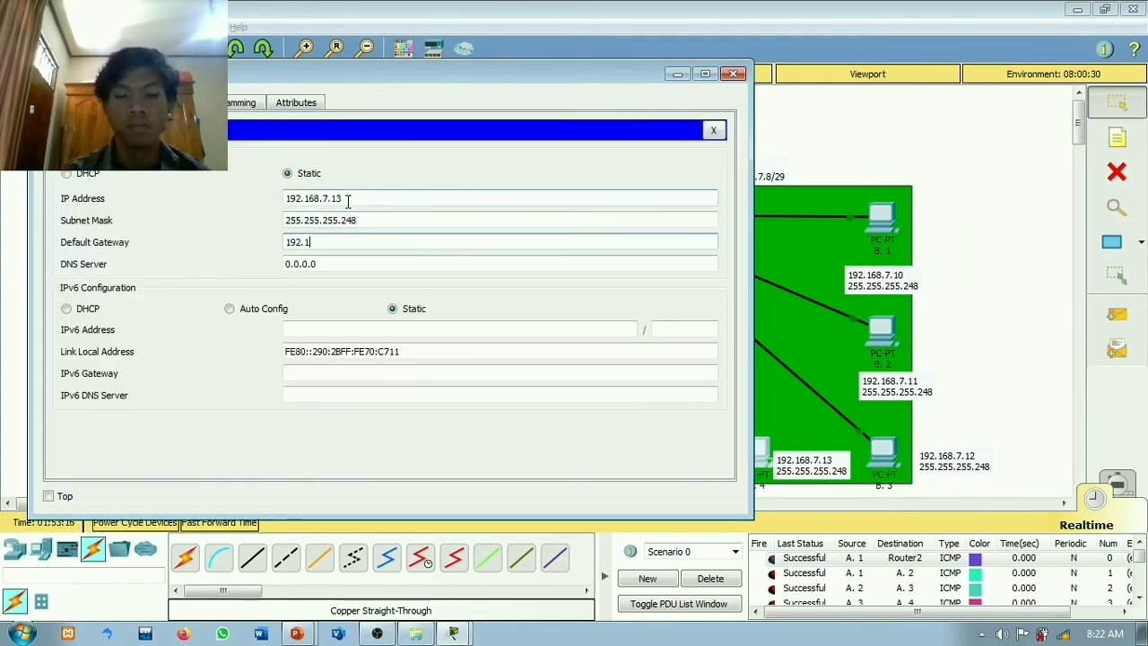
{"action": "type", "text": "68.7.1"}
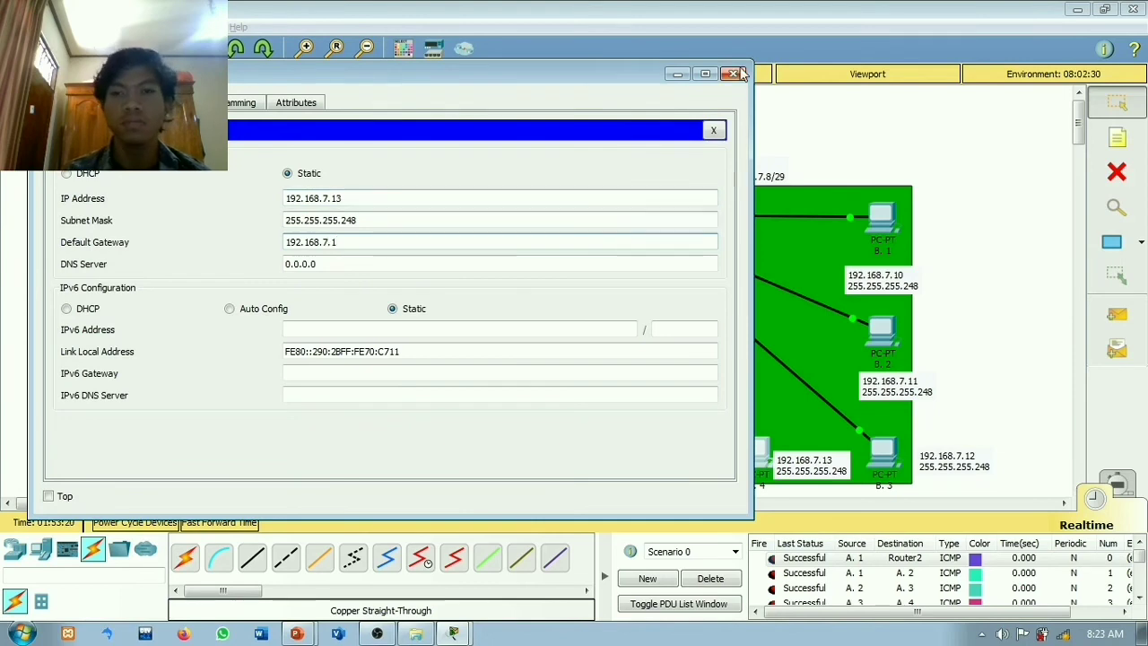
{"action": "left_click", "coordinate": [733, 73]}
Step: Give the lower-left Lab B PC, B.5, the static IP address 192.168.7.14 with subnet mask 255.255.255.248, moving its window off the labels
{"action": "left_click", "coordinate": [609, 456]}
{"action": "left_click", "coordinate": [350, 114]}
{"action": "left_click", "coordinate": [318, 179]}
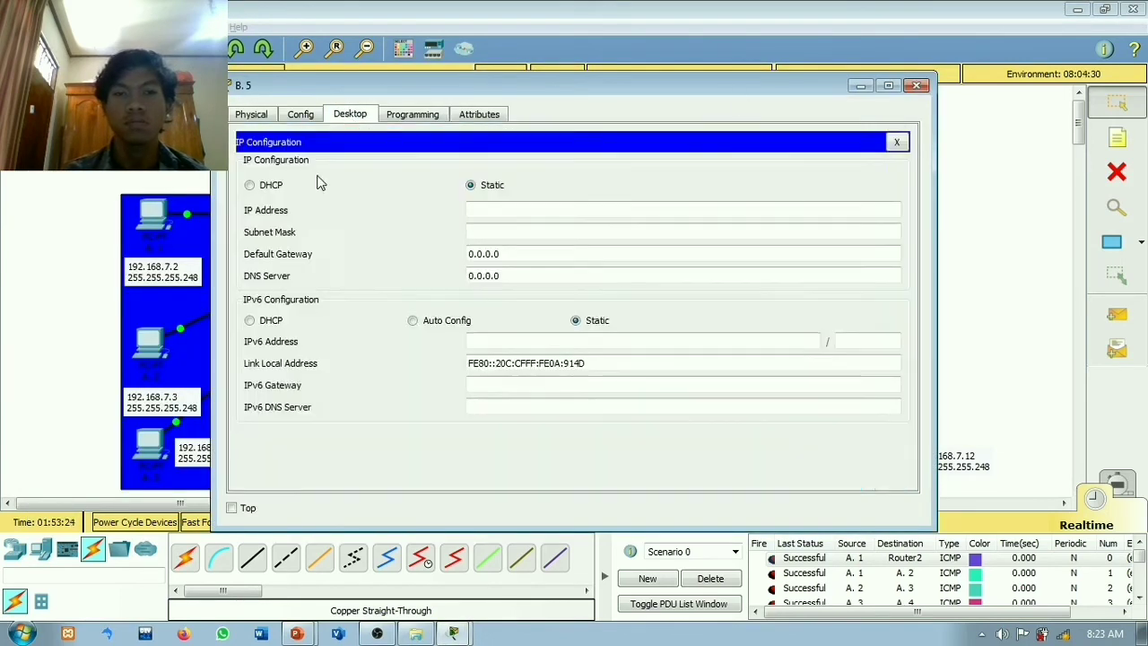
{"action": "left_click_drag", "start_coordinate": [737, 86], "coordinate": [409, 81]}
{"action": "left_click", "coordinate": [248, 203]}
{"action": "type", "text": "192.1"}
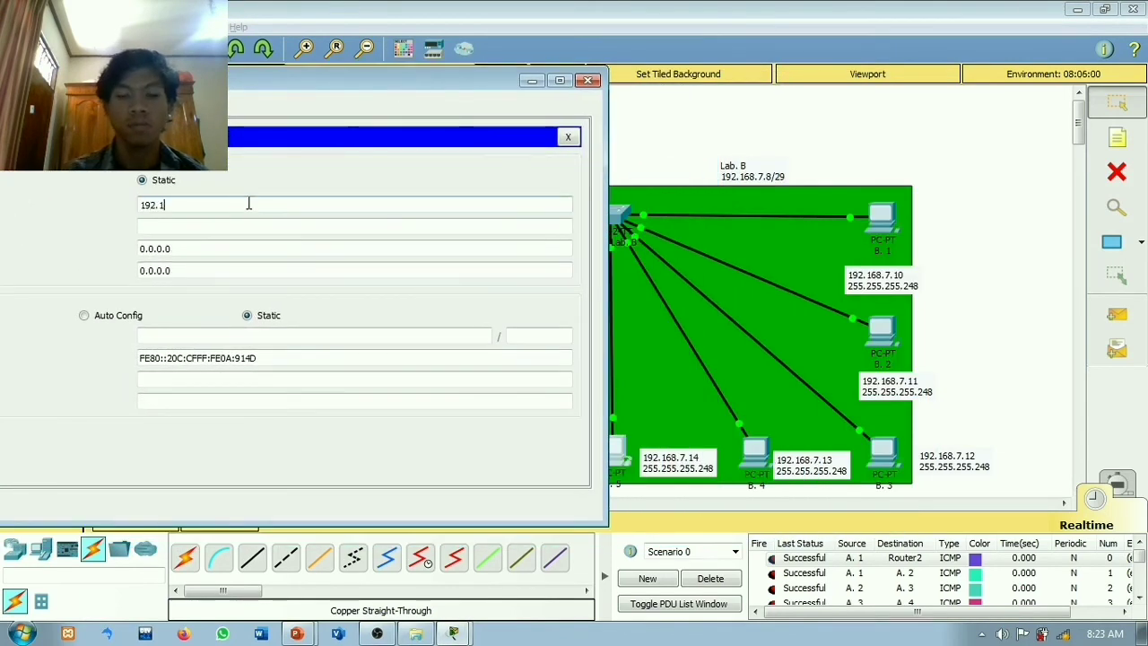
{"action": "type", "text": "68.7.14"}
{"action": "key", "text": "Tab"}
{"action": "type", "text": "255.255.255."}
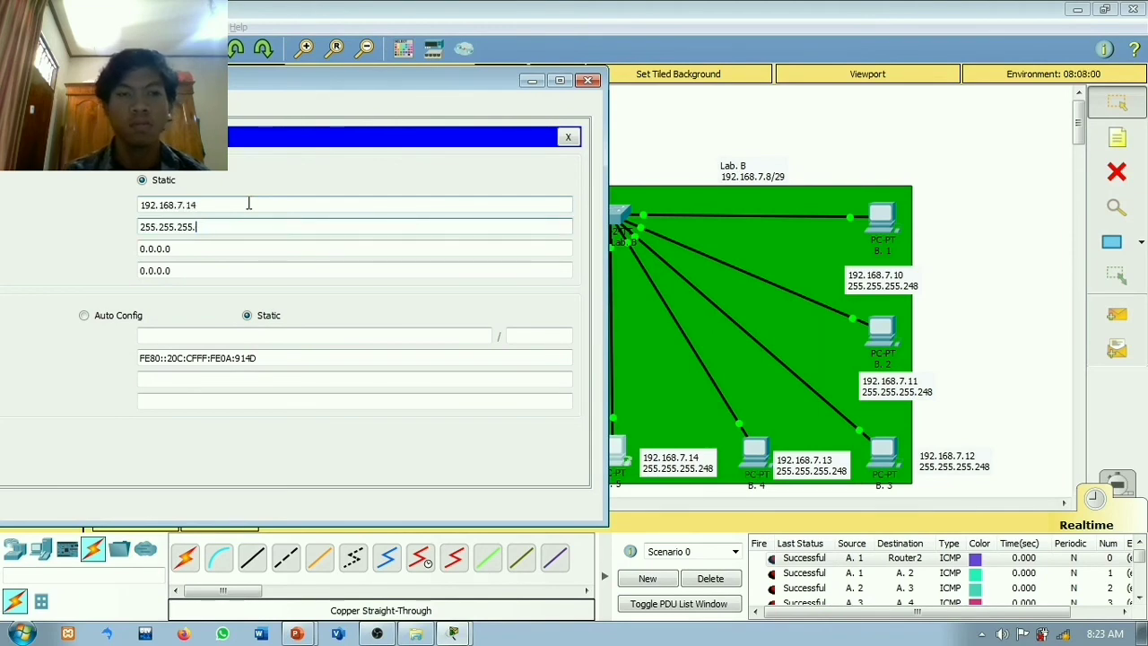
{"action": "type", "text": "248"}
Step: Set PC B.5's default gateway to 192.168.7.1 and close the PC's window
{"action": "key", "text": "Tab"}
{"action": "type", "text": "192.168.7.1"}
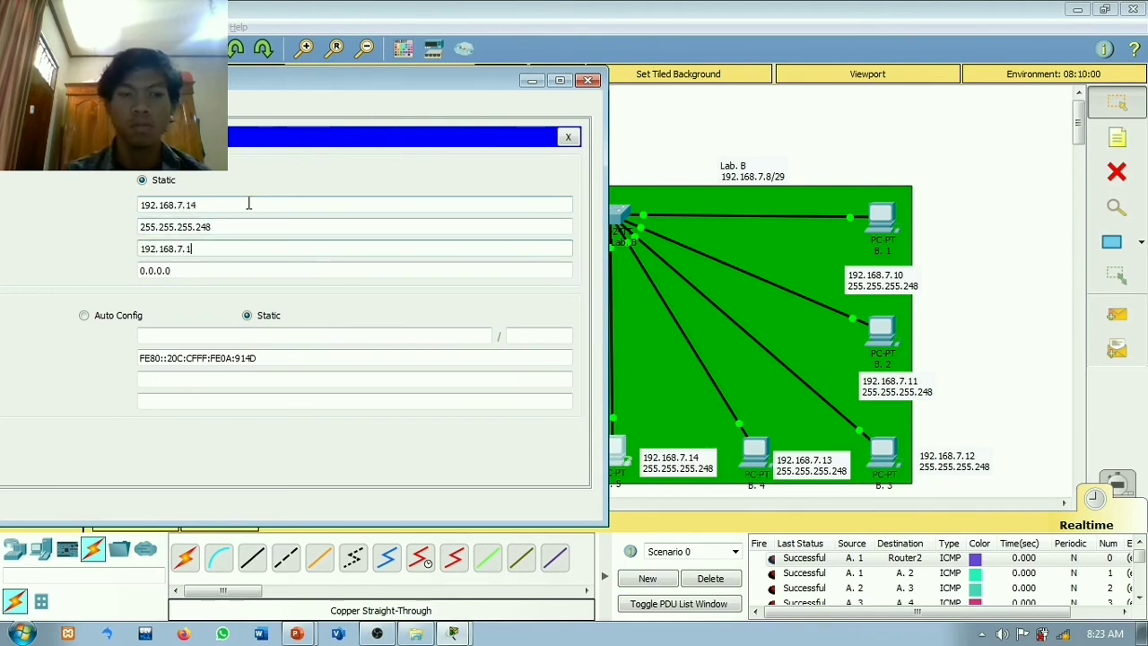
{"action": "left_click", "coordinate": [587, 80]}
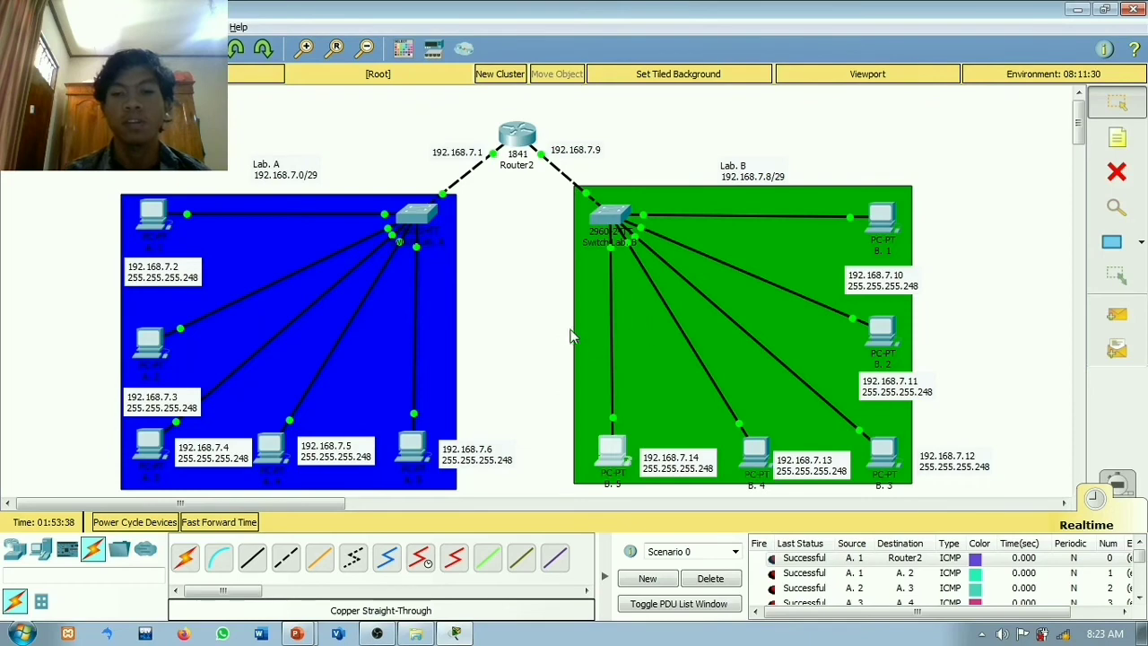
Step: Move PCs B.5, B.4 and B.3 slightly upward so their name labels sit inside the green Lab B area
{"action": "left_click_drag", "start_coordinate": [609, 452], "coordinate": [606, 439]}
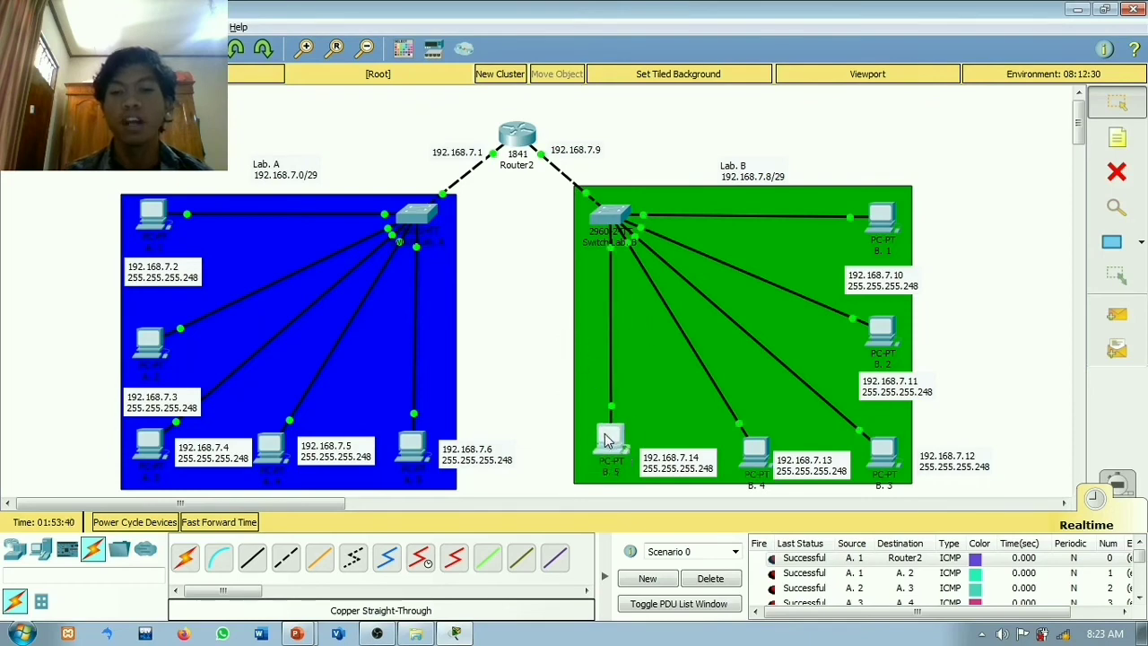
{"action": "left_click_drag", "start_coordinate": [755, 455], "coordinate": [751, 444]}
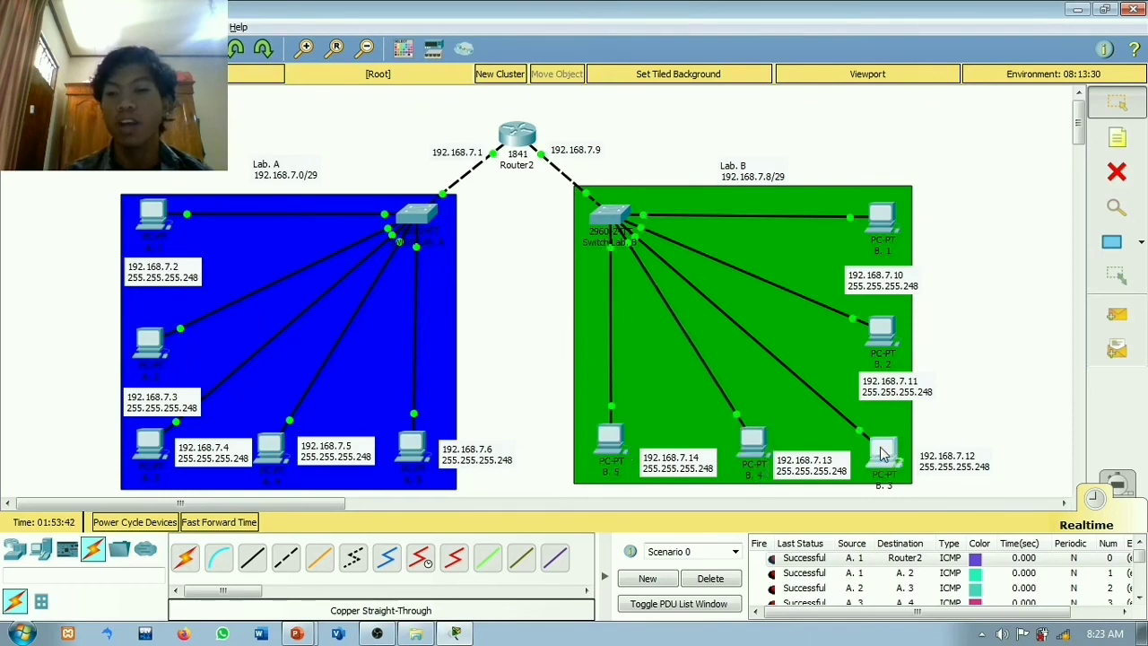
{"action": "left_click_drag", "start_coordinate": [884, 448], "coordinate": [884, 438]}
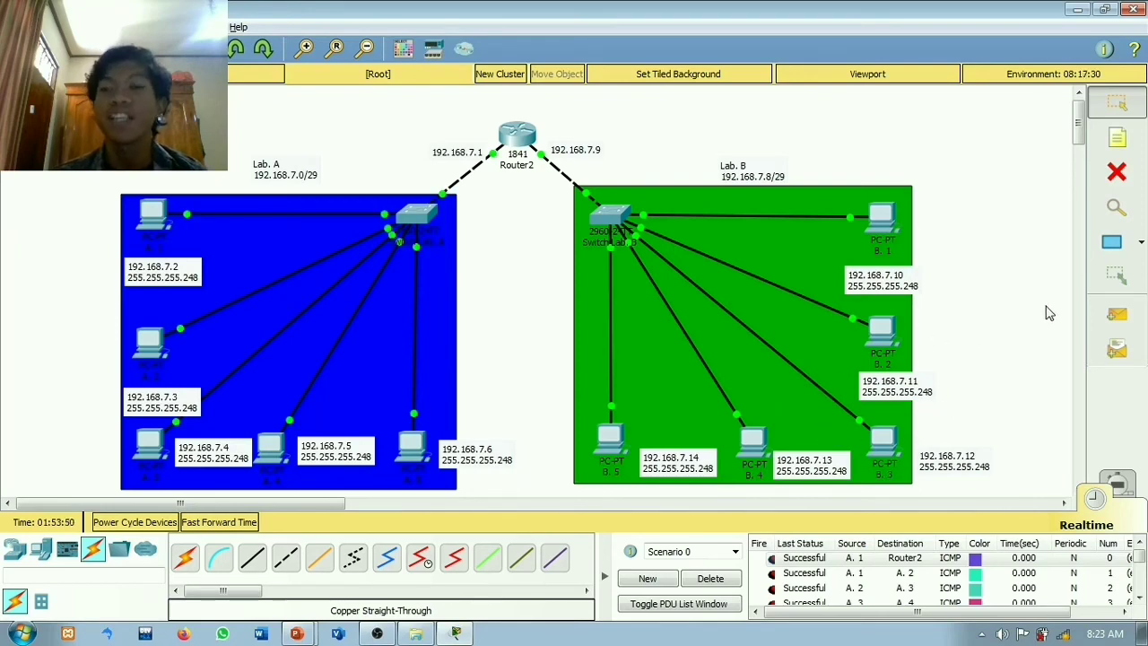
Step: Send simple PDUs from PC B.1 to B.2 and from B.1 to B.3, checking each result in the PDU list
{"action": "left_click", "coordinate": [1115, 321]}
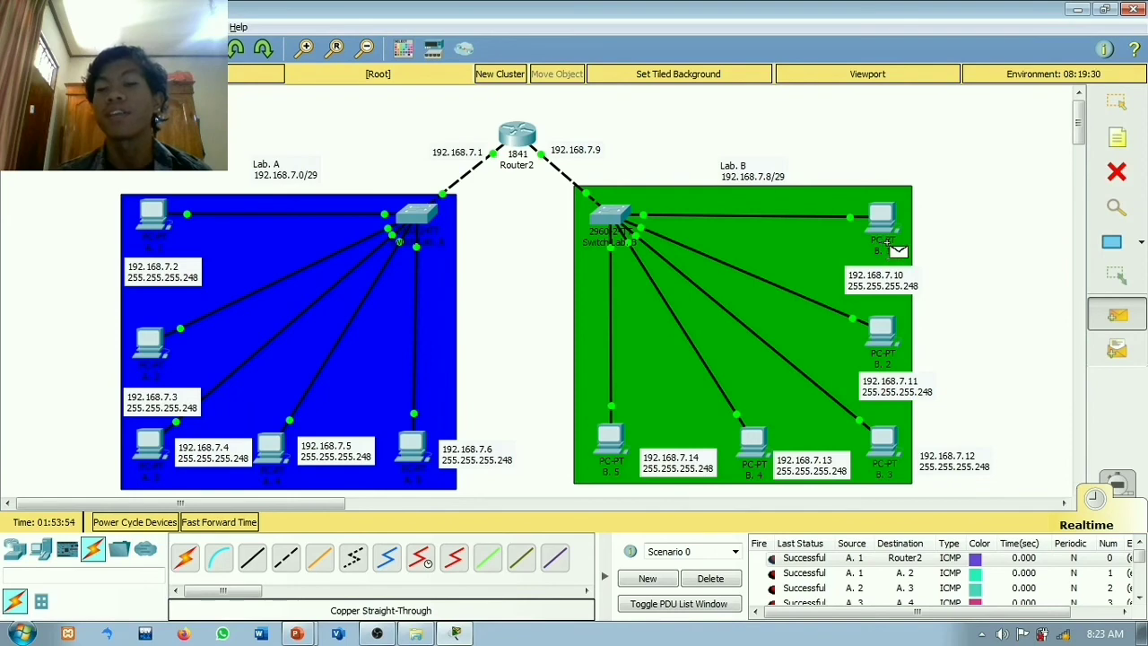
{"action": "left_click", "coordinate": [888, 228]}
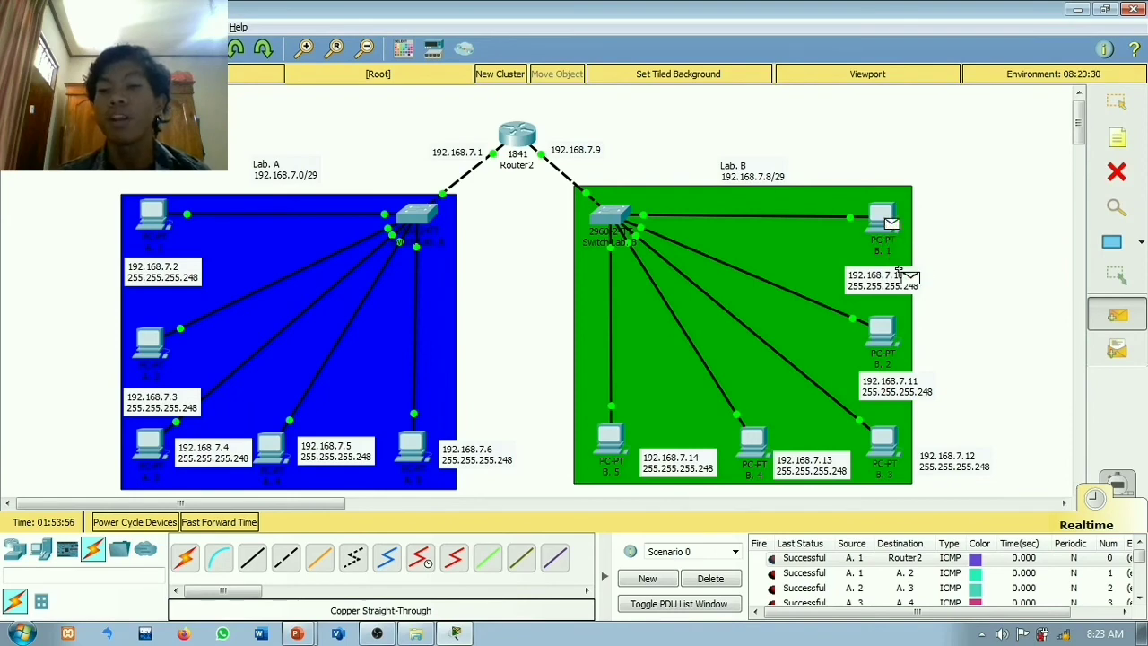
{"action": "left_click", "coordinate": [883, 334]}
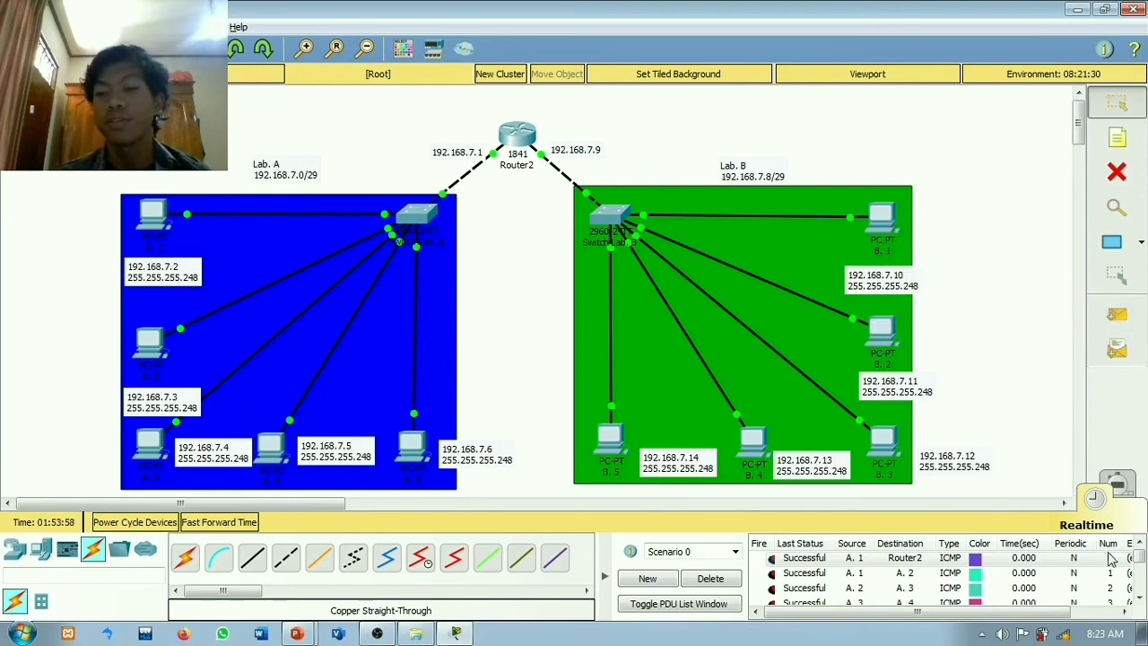
{"action": "scroll", "coordinate": [1111, 560], "scroll_direction": "down", "scroll_amount": 2}
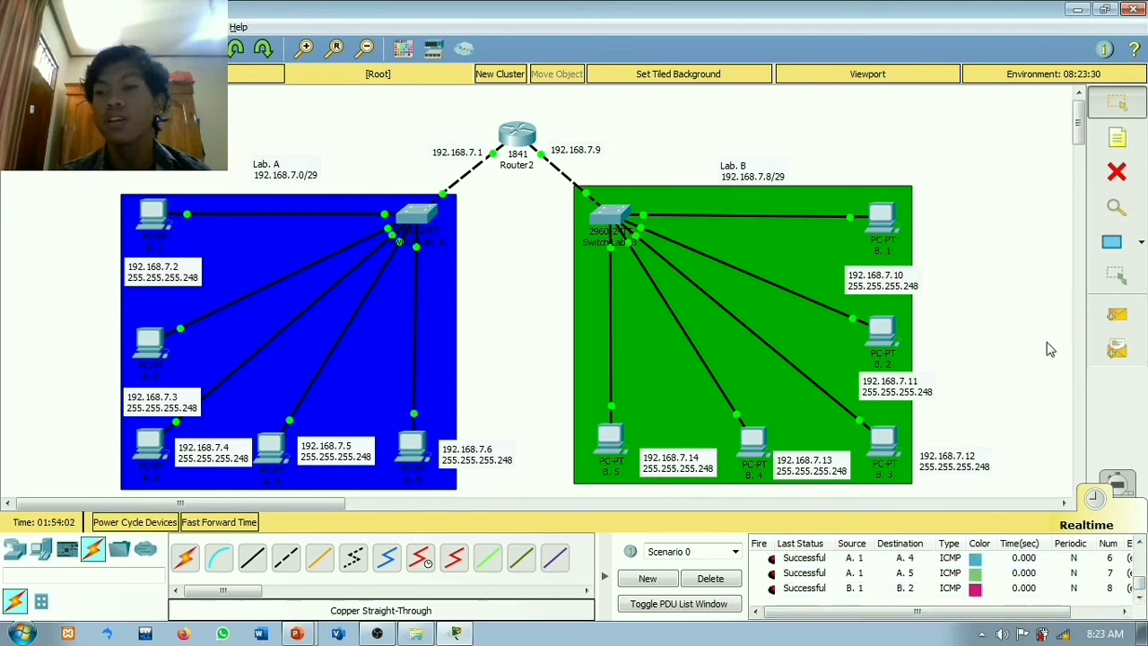
{"action": "left_click", "coordinate": [1117, 314]}
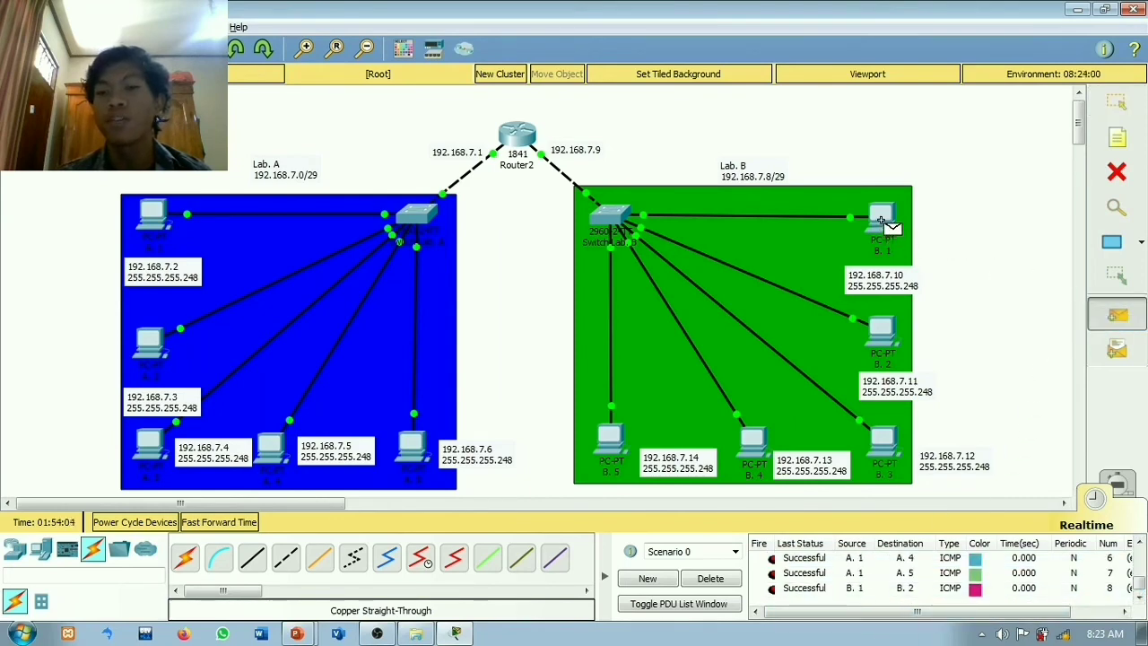
{"action": "left_click", "coordinate": [881, 220]}
{"action": "left_click", "coordinate": [883, 439]}
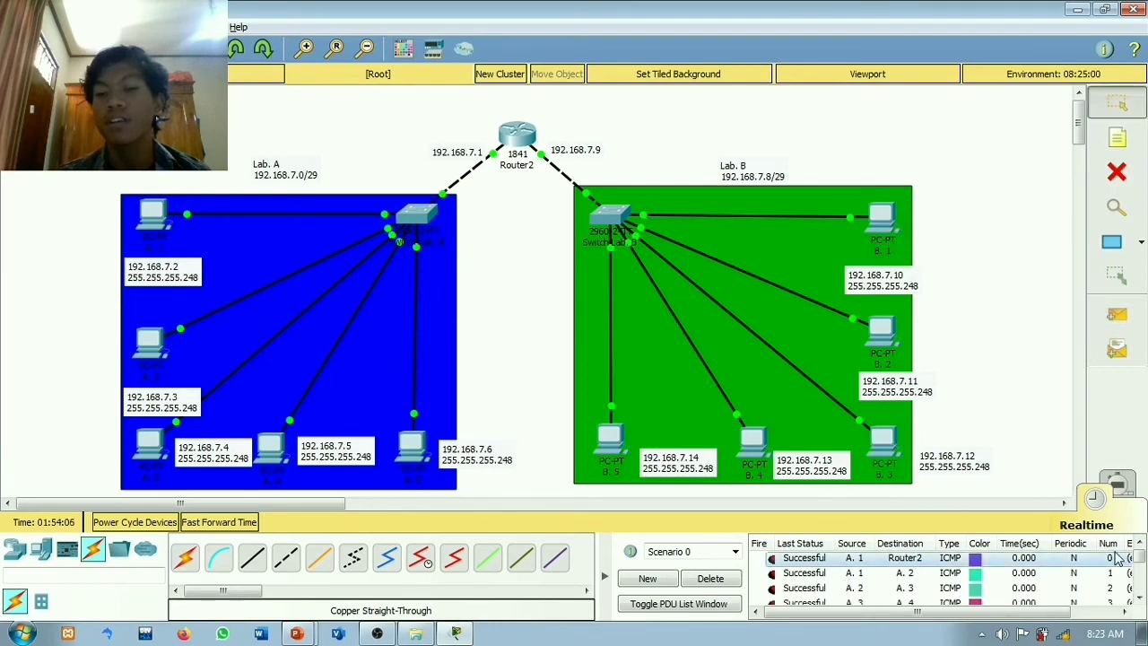
{"action": "scroll", "coordinate": [1119, 558], "scroll_direction": "down", "scroll_amount": 3}
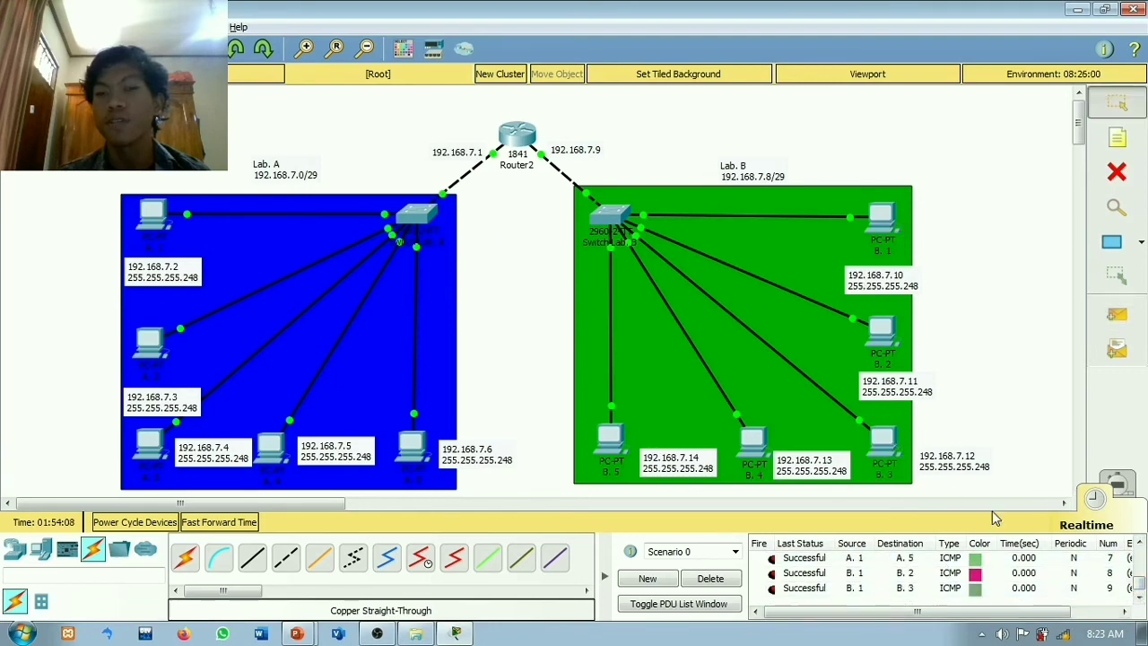
Step: Send simple PDUs from PC B.1 to B.4 and from B.1 to B.5, checking each result in the PDU list
{"action": "left_click", "coordinate": [1117, 314]}
{"action": "left_click", "coordinate": [881, 220]}
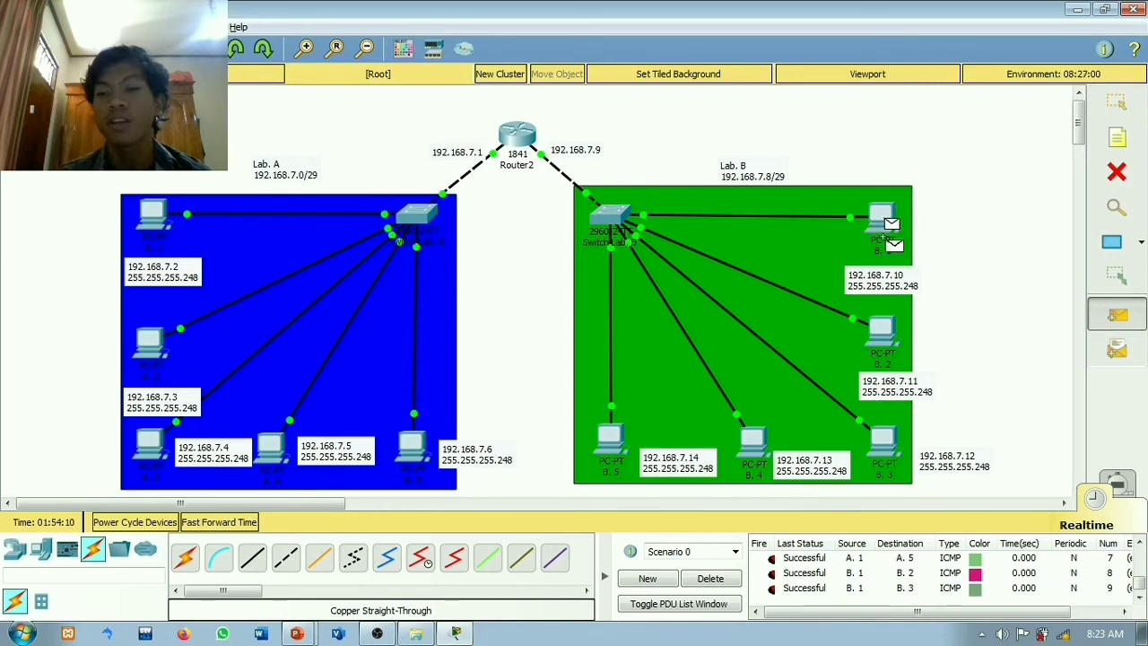
{"action": "left_click", "coordinate": [758, 439]}
{"action": "scroll", "coordinate": [1121, 574], "scroll_direction": "down", "scroll_amount": 3}
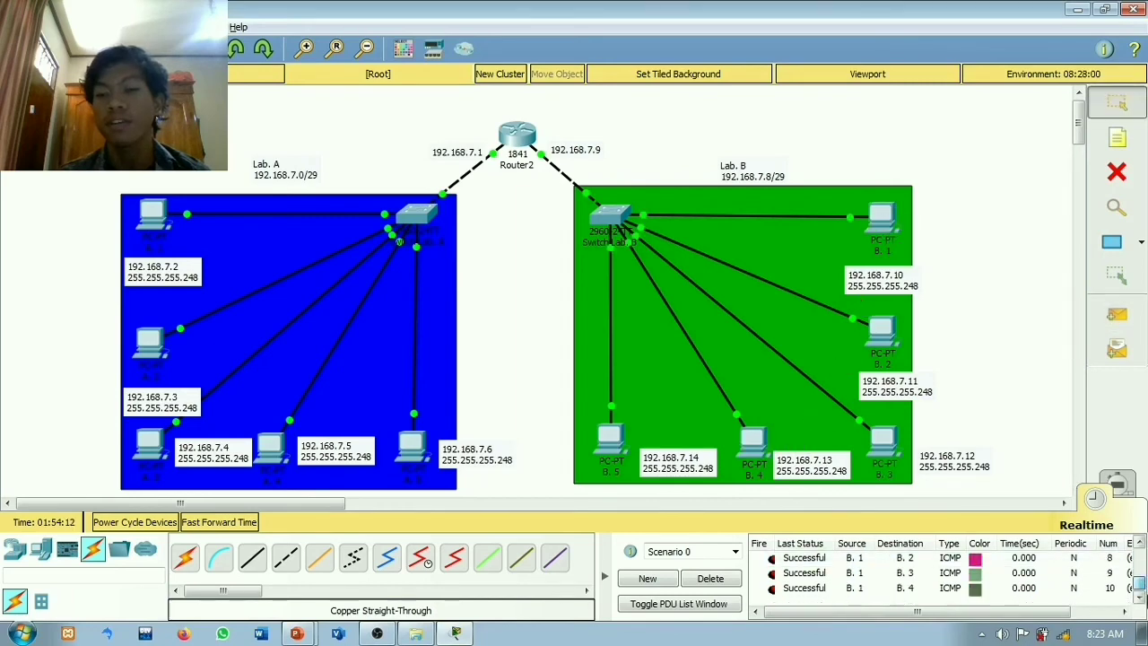
{"action": "left_click", "coordinate": [1117, 314]}
{"action": "left_click", "coordinate": [881, 219]}
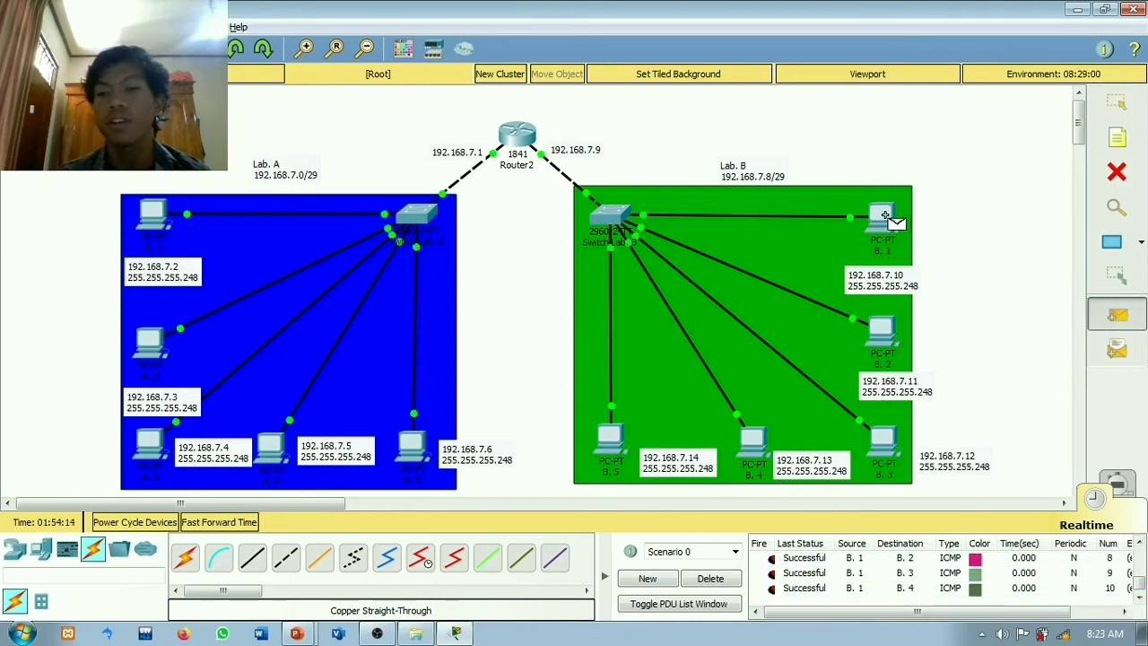
{"action": "left_click", "coordinate": [608, 437]}
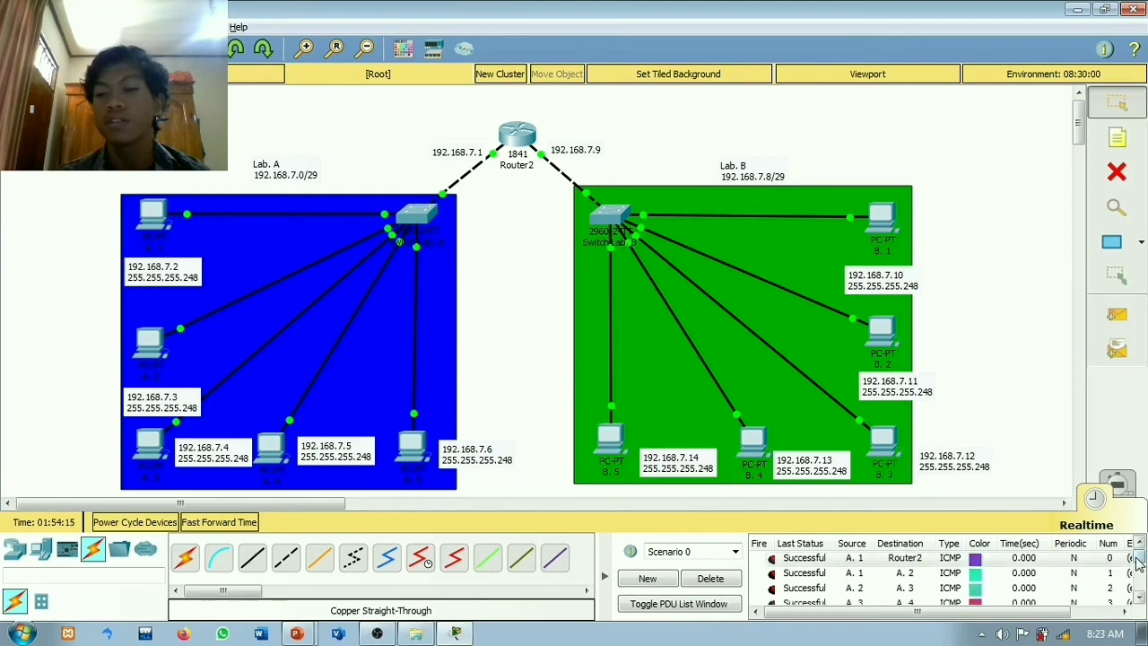
{"action": "scroll", "coordinate": [986, 583], "scroll_direction": "down", "scroll_amount": 3}
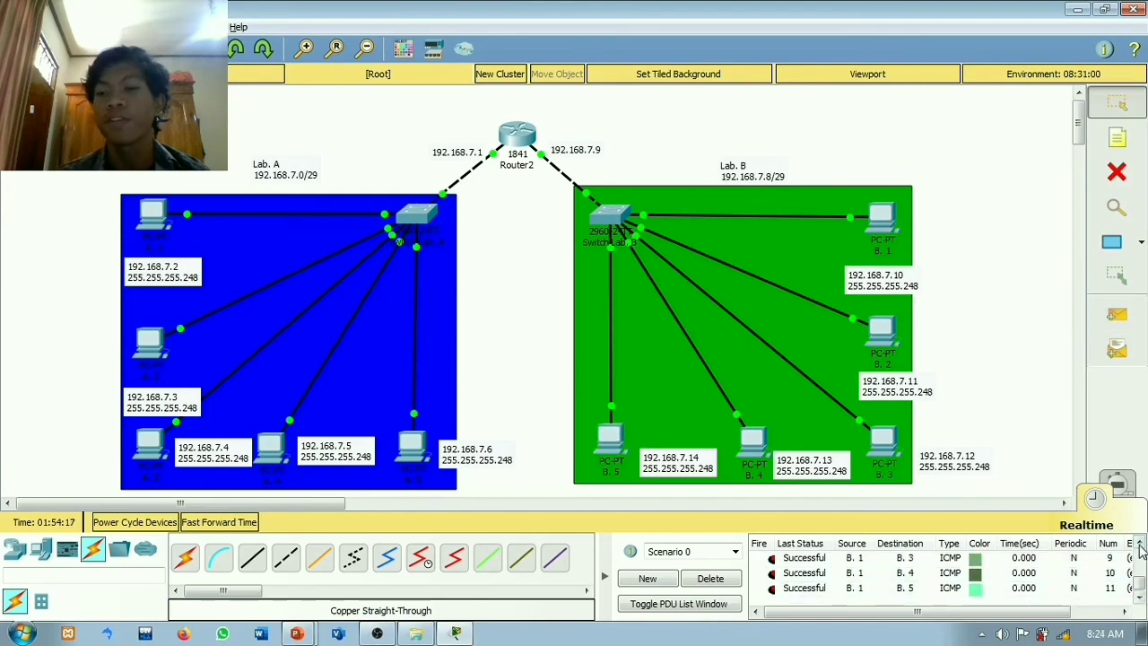
Step: Send simple PDUs from PC B.2 to B.3 and from B.2 to B.4, checking each result in the PDU list
{"action": "left_click", "coordinate": [1116, 314]}
{"action": "left_click", "coordinate": [886, 348]}
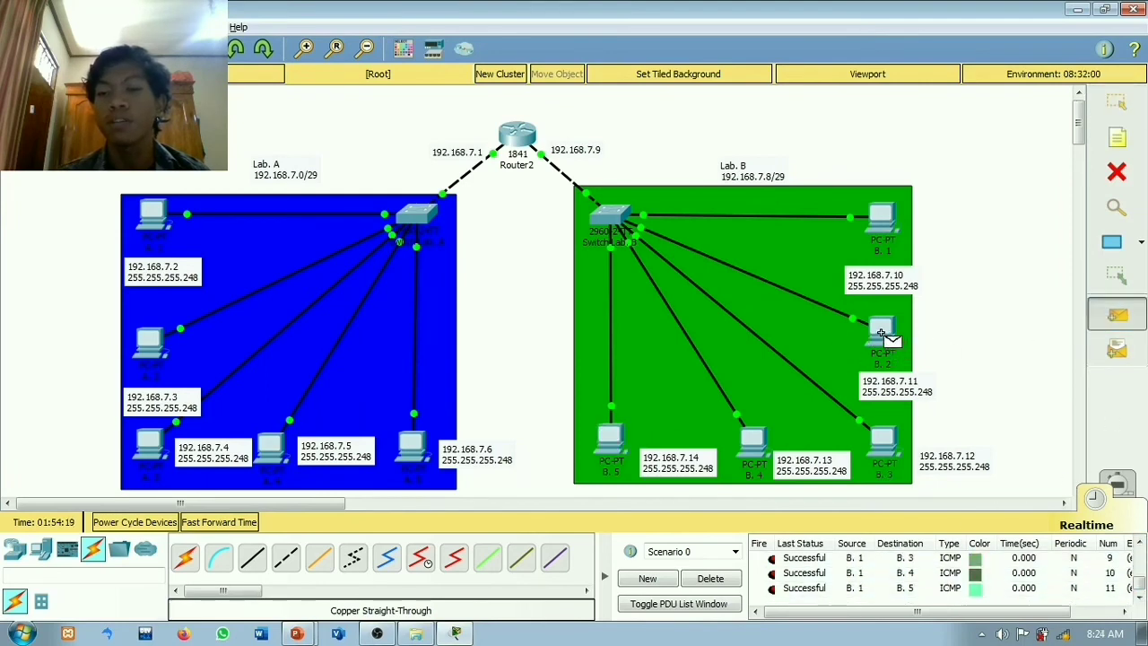
{"action": "left_click", "coordinate": [881, 439]}
{"action": "scroll", "coordinate": [1137, 558], "scroll_direction": "down", "scroll_amount": 4}
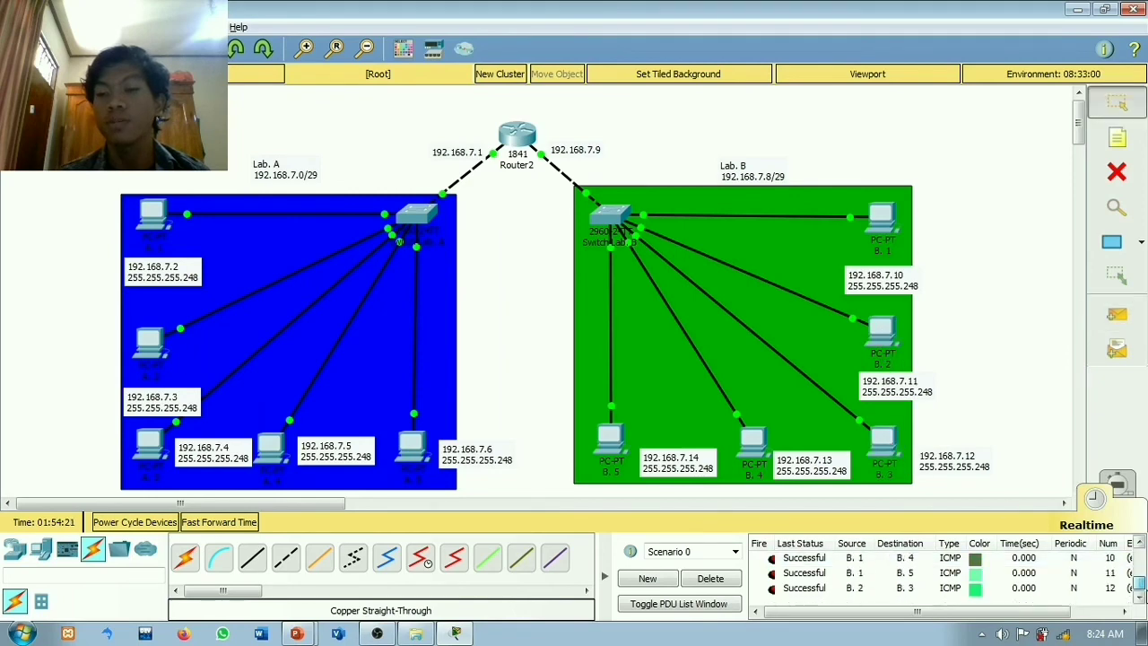
{"action": "left_click", "coordinate": [1116, 314]}
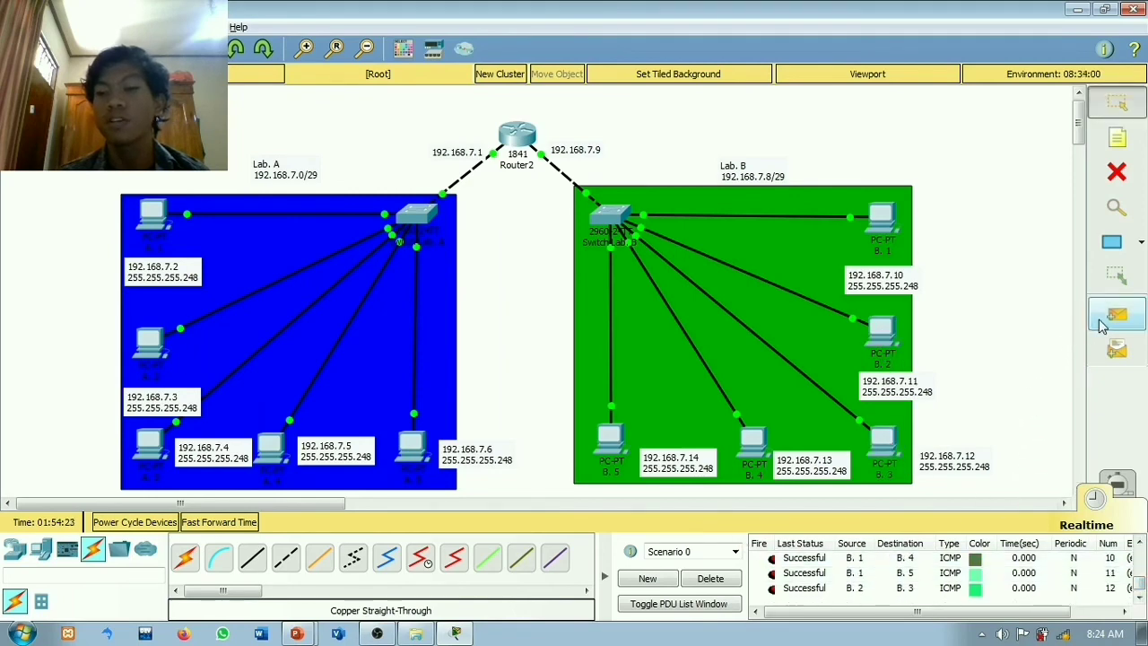
{"action": "left_click", "coordinate": [883, 337]}
{"action": "left_click", "coordinate": [777, 435]}
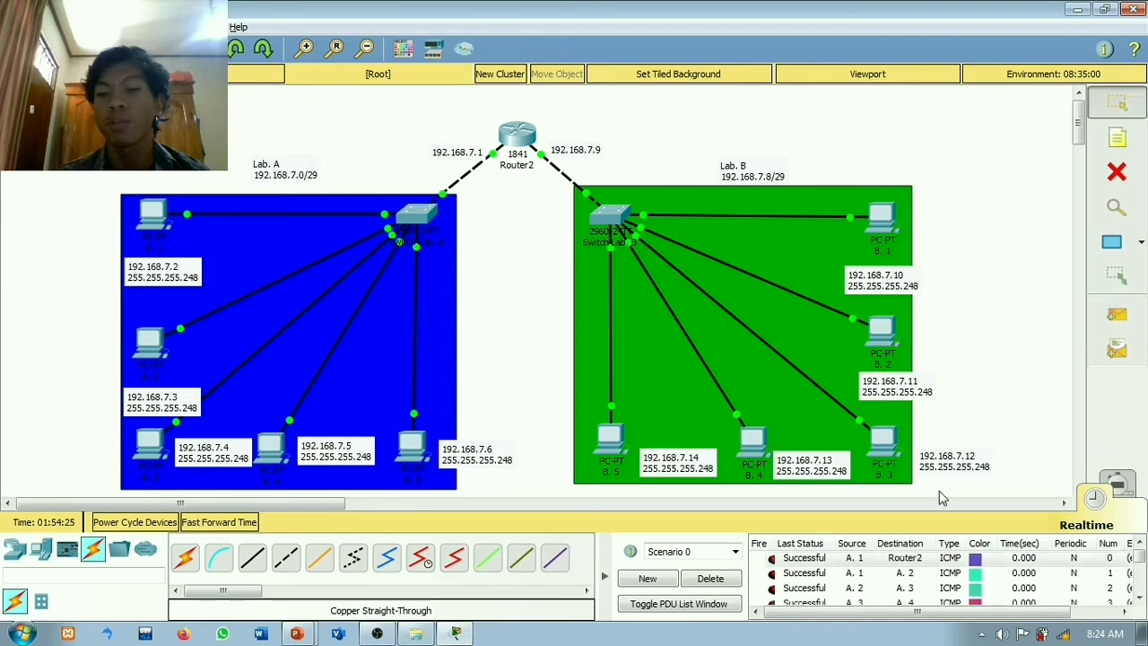
{"action": "scroll", "coordinate": [1137, 558], "scroll_direction": "down", "scroll_amount": 4}
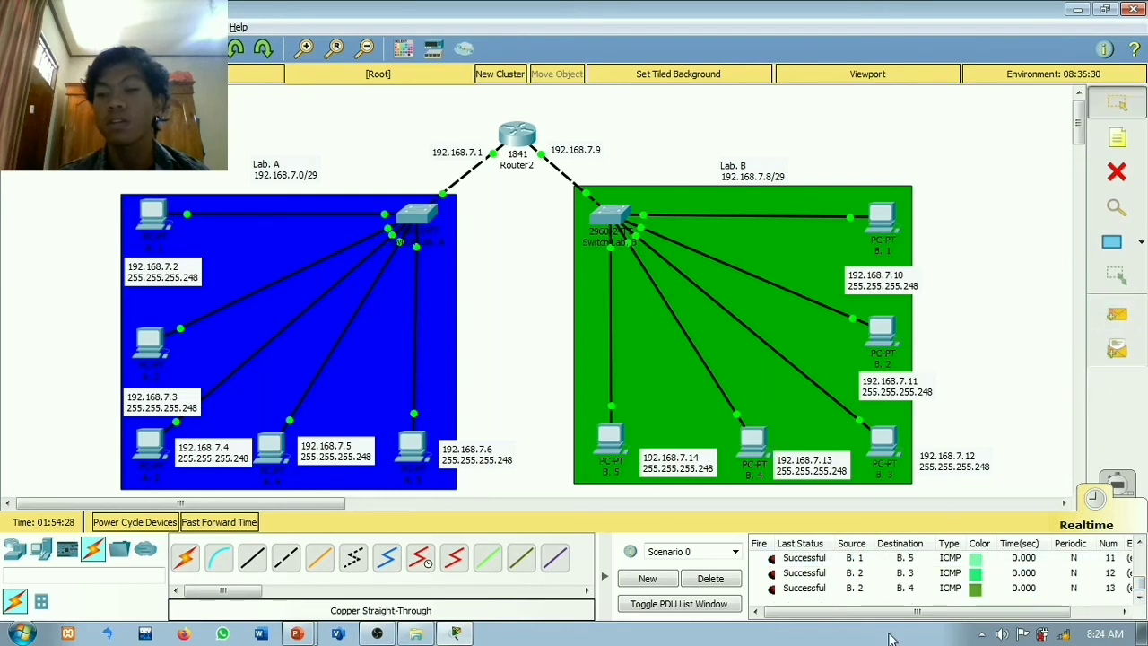
Step: Send a simple PDU from PC B.2 to B.5 and check its result in the PDU list
{"action": "left_click", "coordinate": [1116, 314]}
{"action": "left_click", "coordinate": [883, 333]}
{"action": "left_click", "coordinate": [611, 439]}
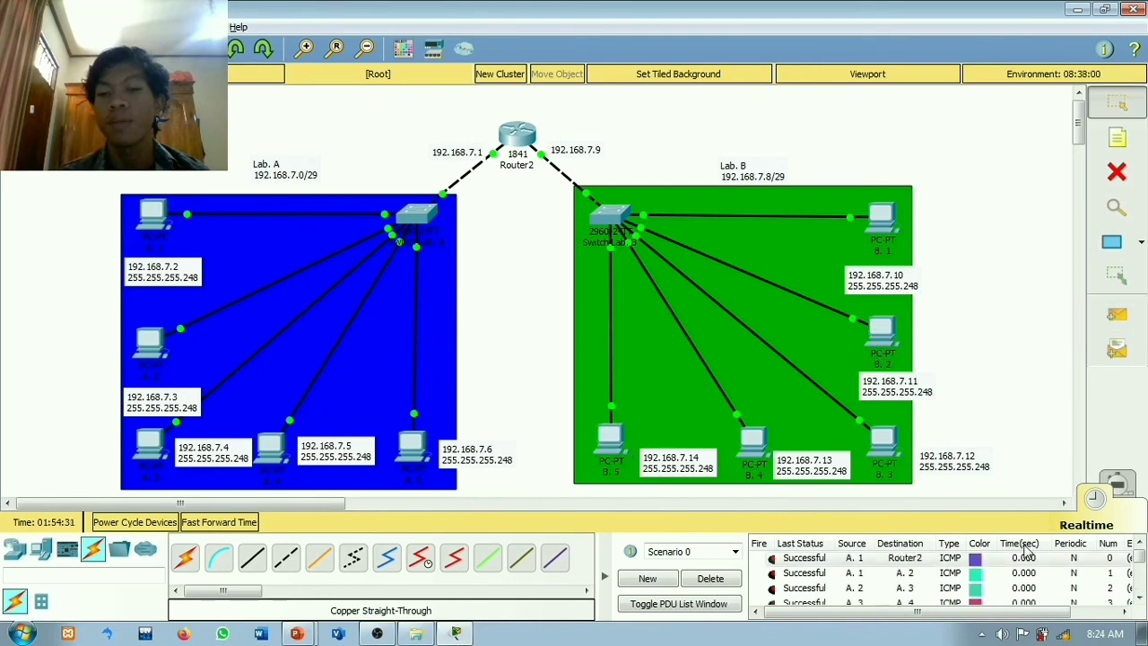
{"action": "scroll", "coordinate": [1128, 563], "scroll_direction": "down", "scroll_amount": 4}
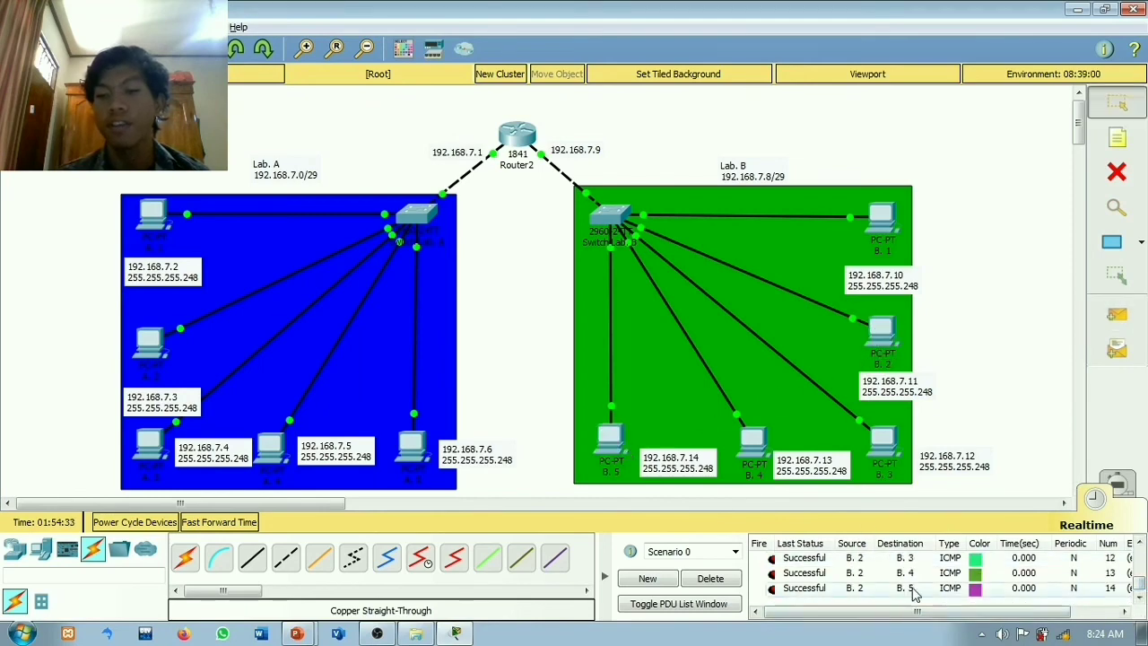
Step: Send a simple PDU from PC B.3 to B.4
{"action": "left_click", "coordinate": [1116, 314]}
{"action": "left_click", "coordinate": [886, 444]}
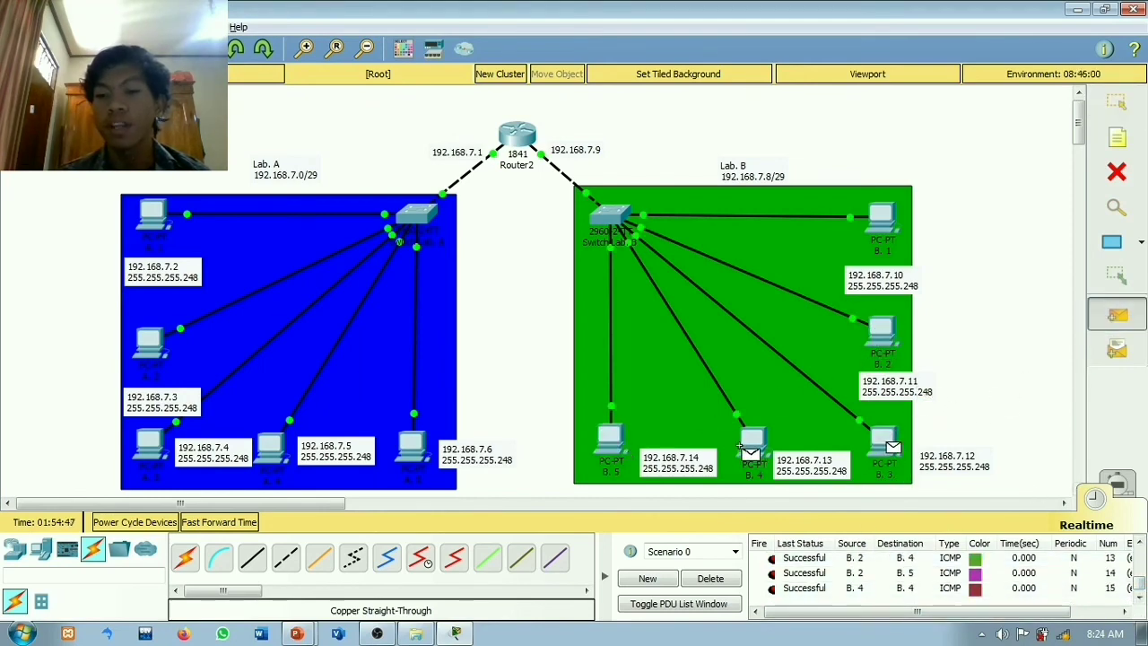
{"action": "left_click", "coordinate": [737, 442]}
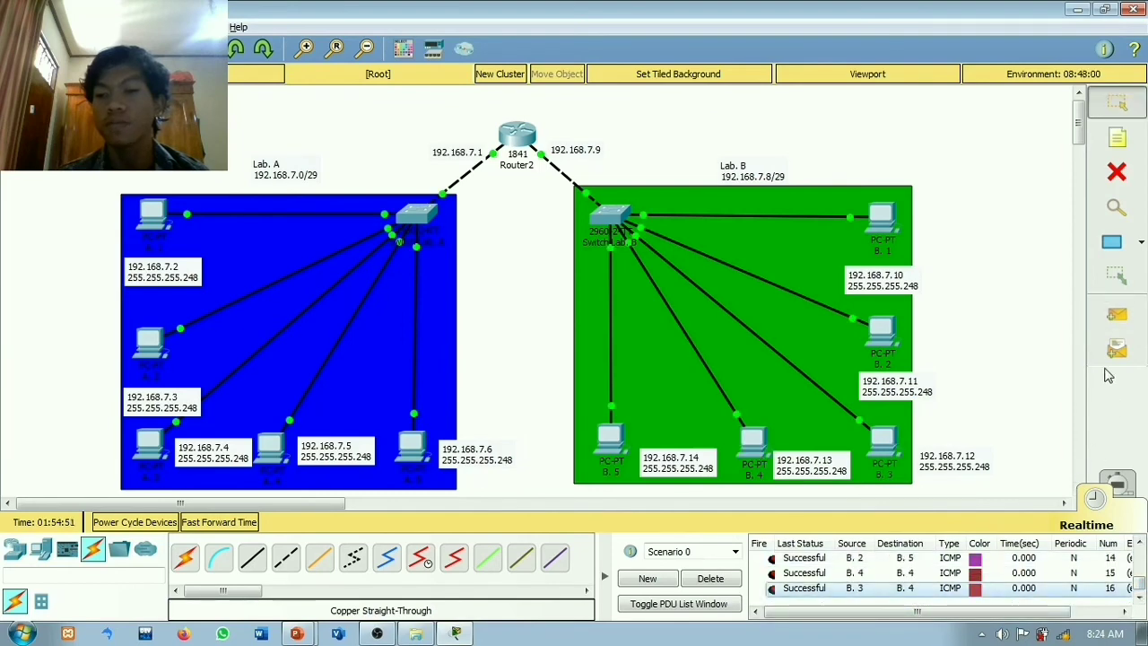
Step: Send simple PDUs from PC B.3 to B.5 and from B.4 to B.5, checking each result in the PDU list
{"action": "left_click", "coordinate": [1119, 321]}
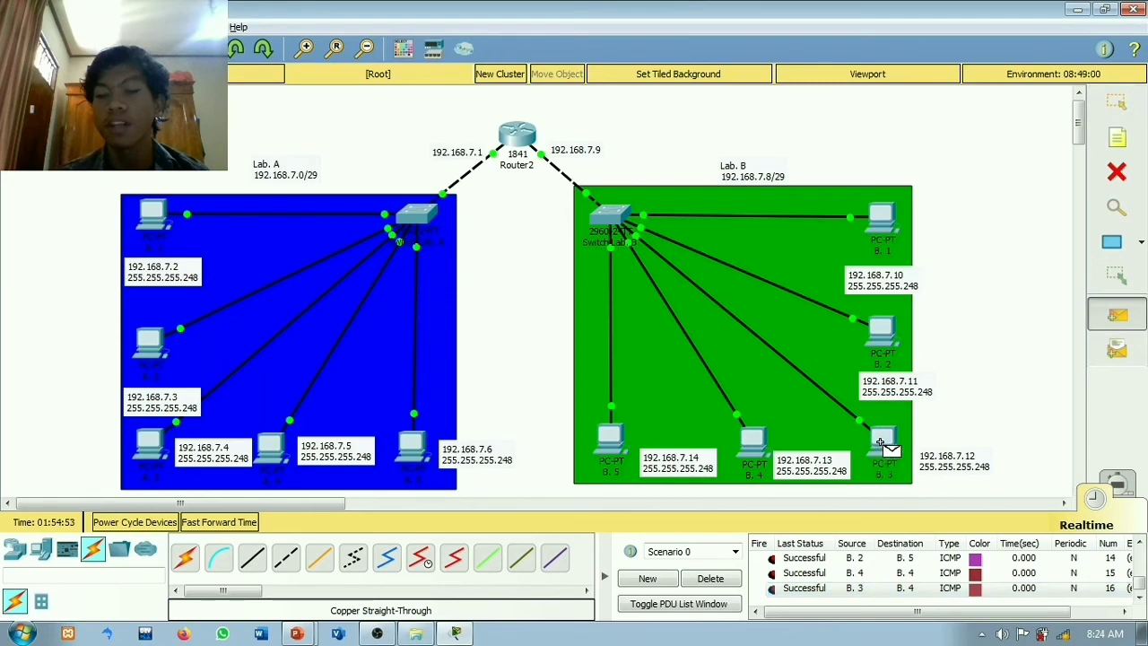
{"action": "left_click", "coordinate": [884, 440]}
{"action": "left_click", "coordinate": [614, 437]}
{"action": "left_click", "coordinate": [1140, 596]}
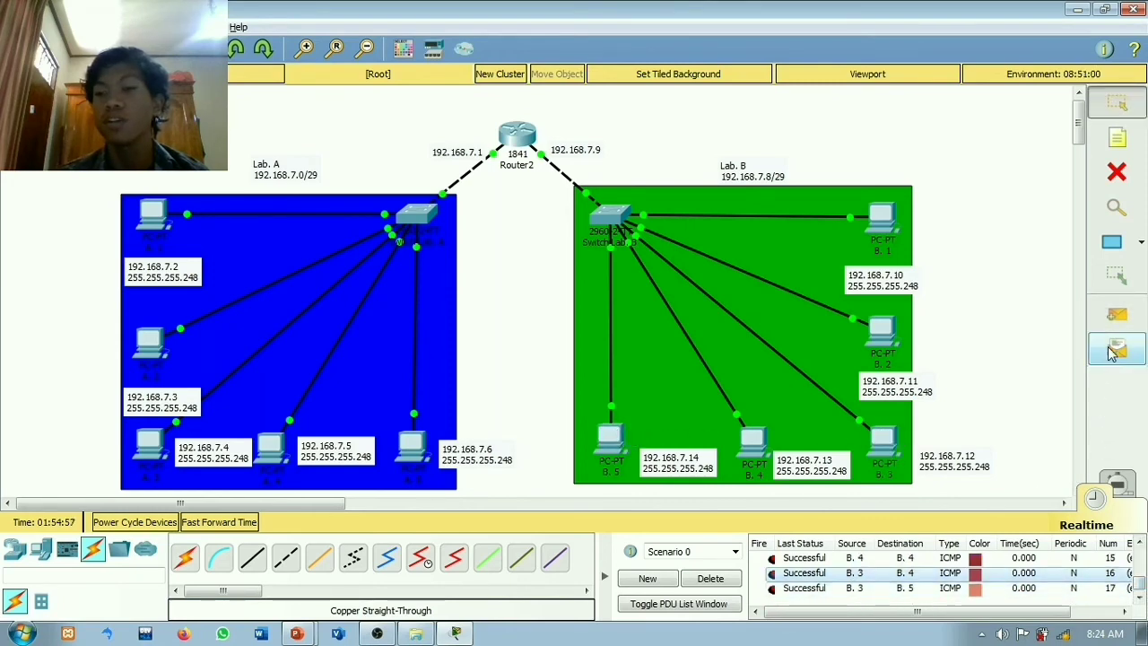
{"action": "left_click", "coordinate": [1116, 313]}
{"action": "left_click", "coordinate": [761, 442]}
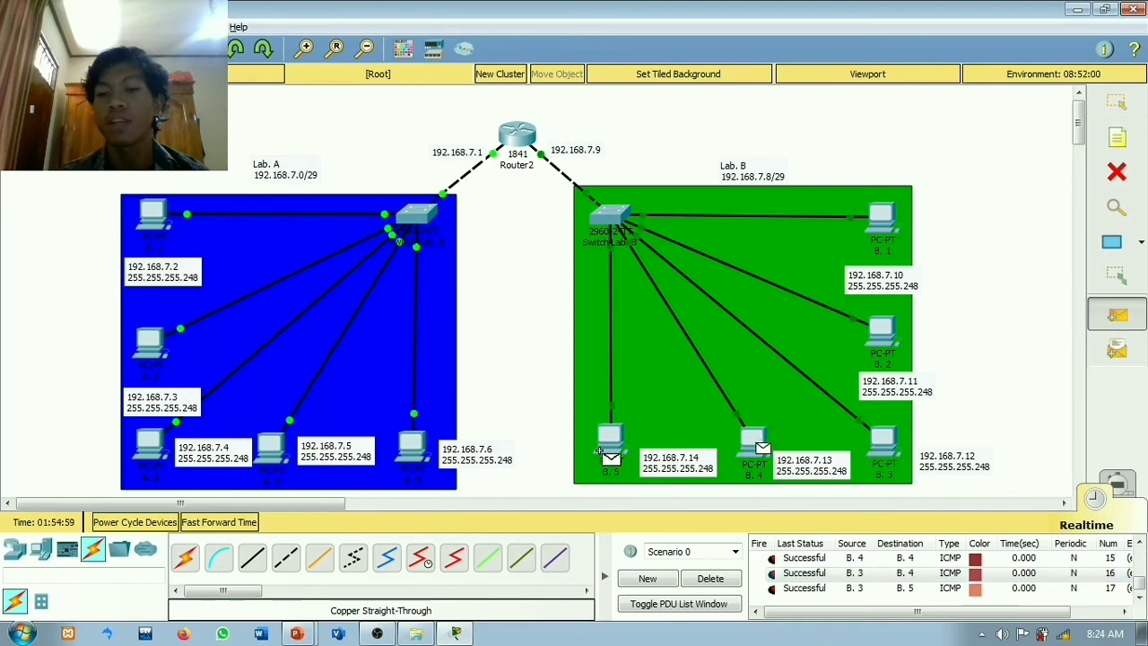
{"action": "left_click", "coordinate": [610, 437]}
{"action": "left_click", "coordinate": [1139, 596]}
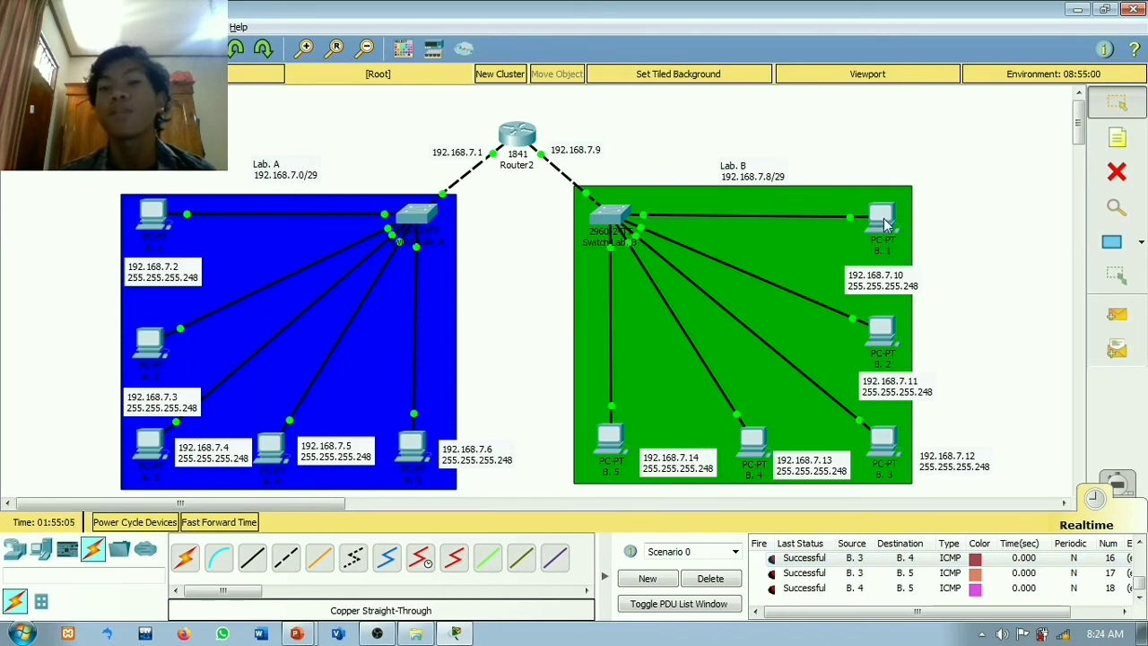
Step: Ping 192.168.7.12 from the Command Prompt of PC B.1
{"action": "left_click", "coordinate": [883, 215]}
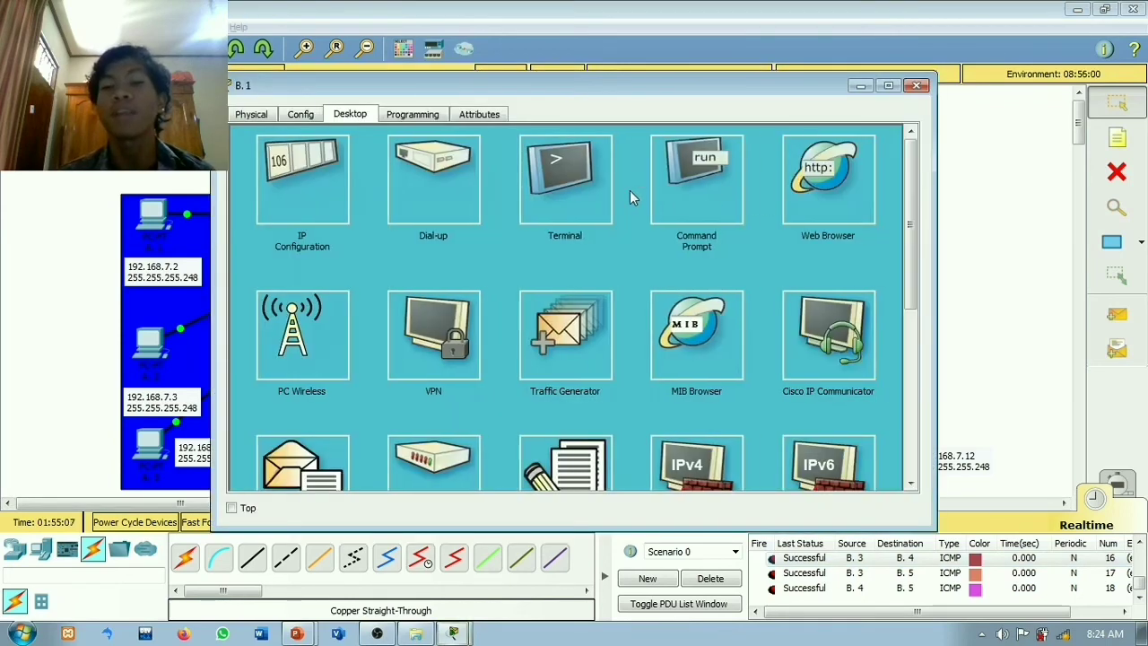
{"action": "left_click", "coordinate": [731, 161]}
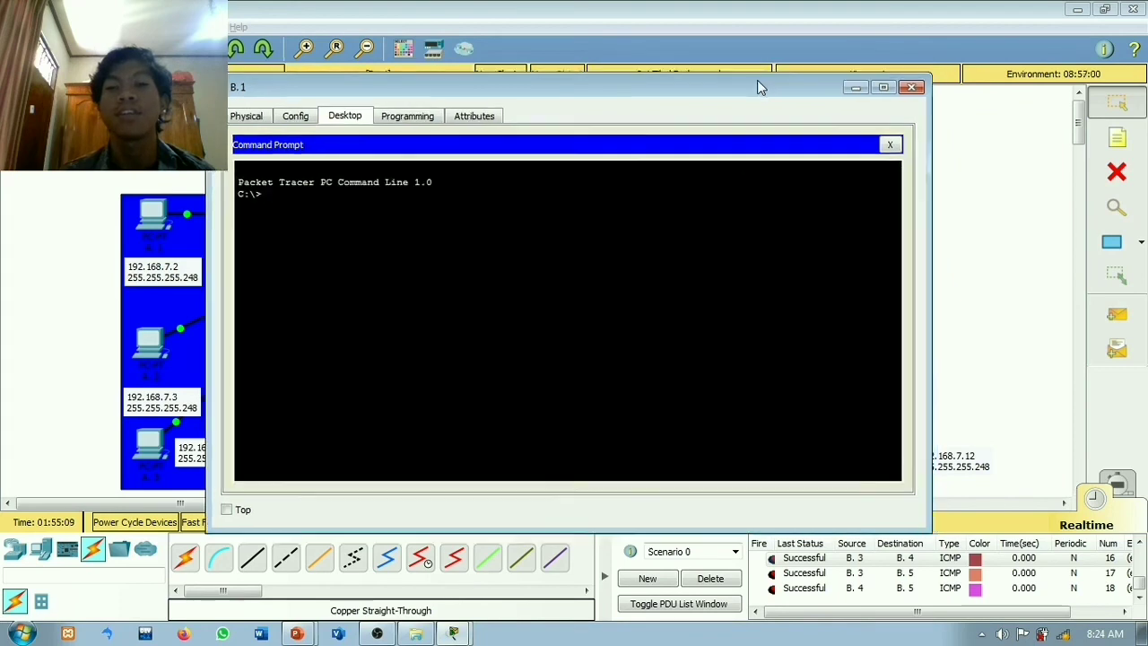
{"action": "left_click_drag", "start_coordinate": [756, 80], "coordinate": [585, 103]}
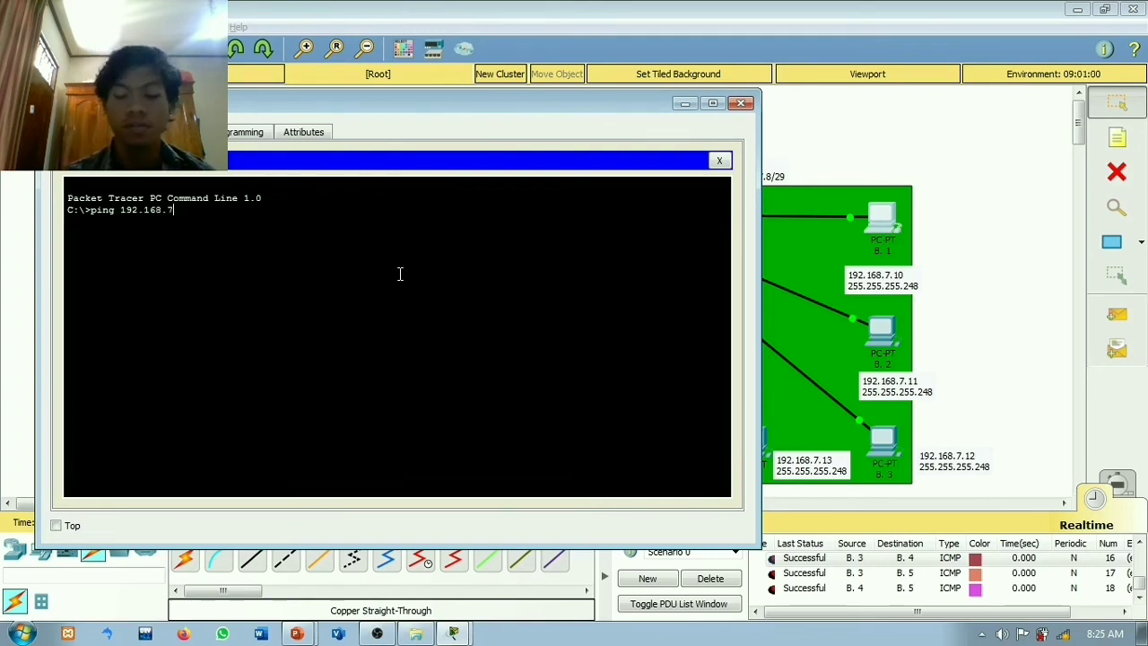
{"action": "key", "text": "Return"}
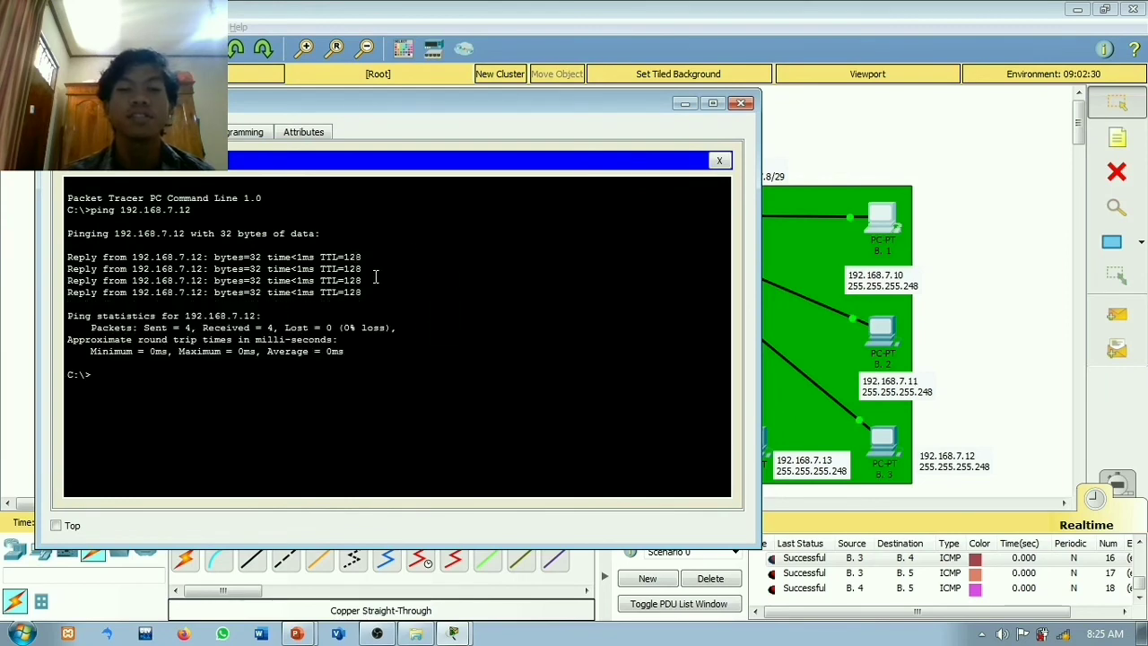
Step: Ping 192.168.7.14 from PC B.1's Command Prompt and close the PC's window
{"action": "left_click_drag", "start_coordinate": [500, 115], "coordinate": [318, 157]}
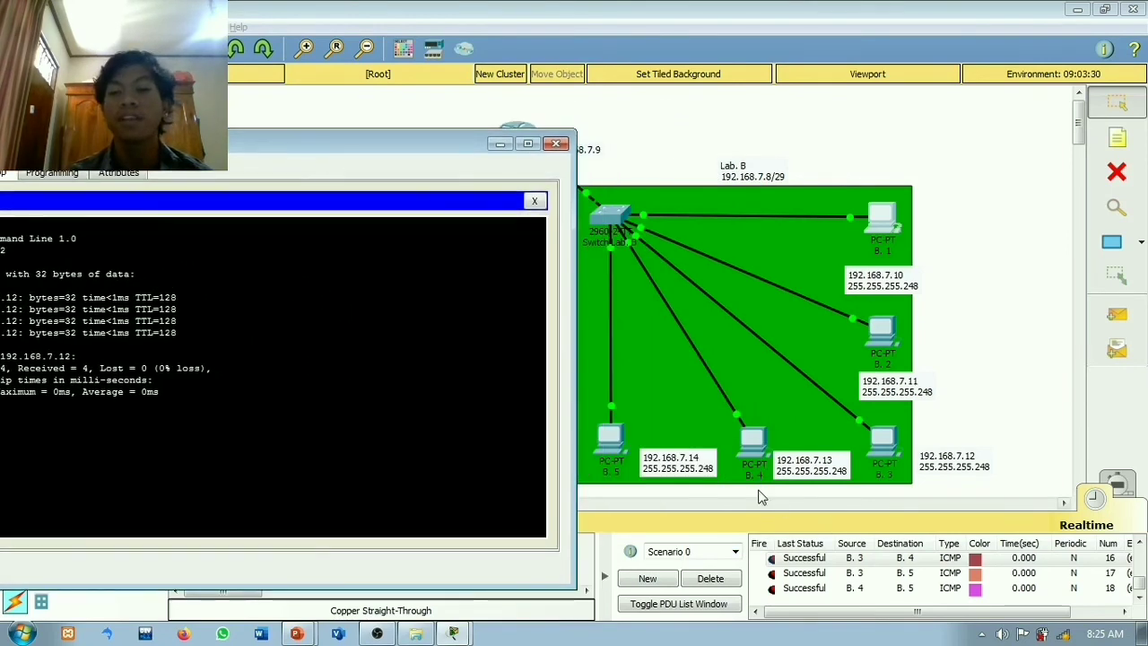
{"action": "double_click", "coordinate": [389, 154]}
{"action": "type", "text": "192"}
{"action": "key", "text": "BackSpace"}
{"action": "key", "text": "BackSpace"}
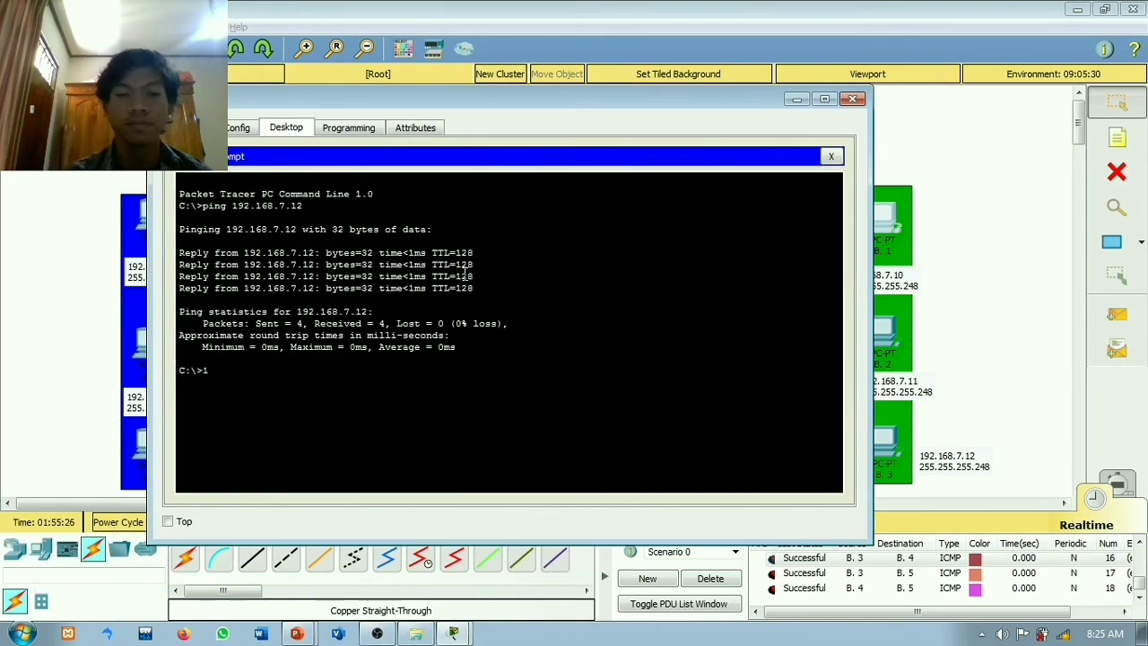
{"action": "type", "text": "ping 19"}
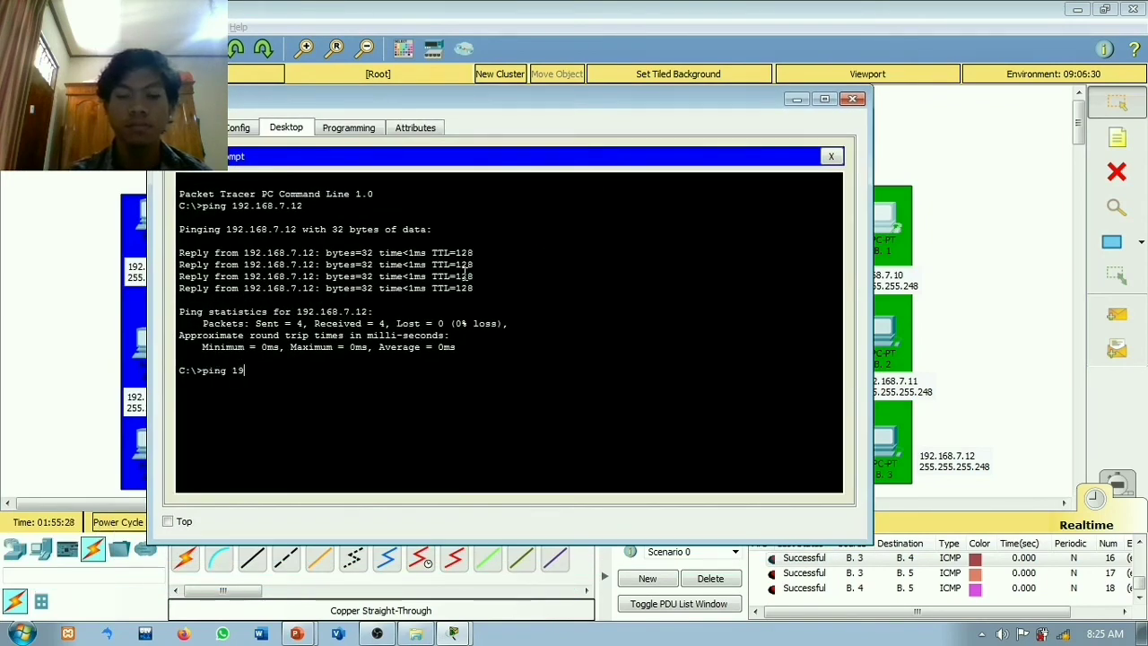
{"action": "type", "text": "2.168.7"}
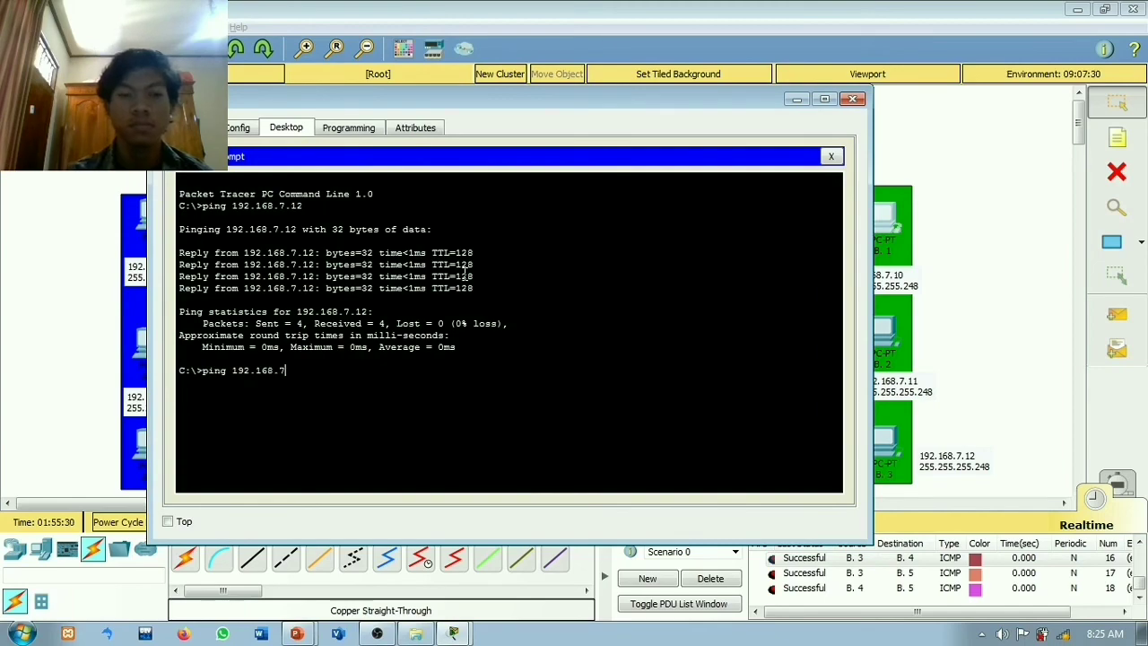
{"action": "type", "text": "."}
{"action": "left_click_drag", "start_coordinate": [703, 107], "coordinate": [749, 104]}
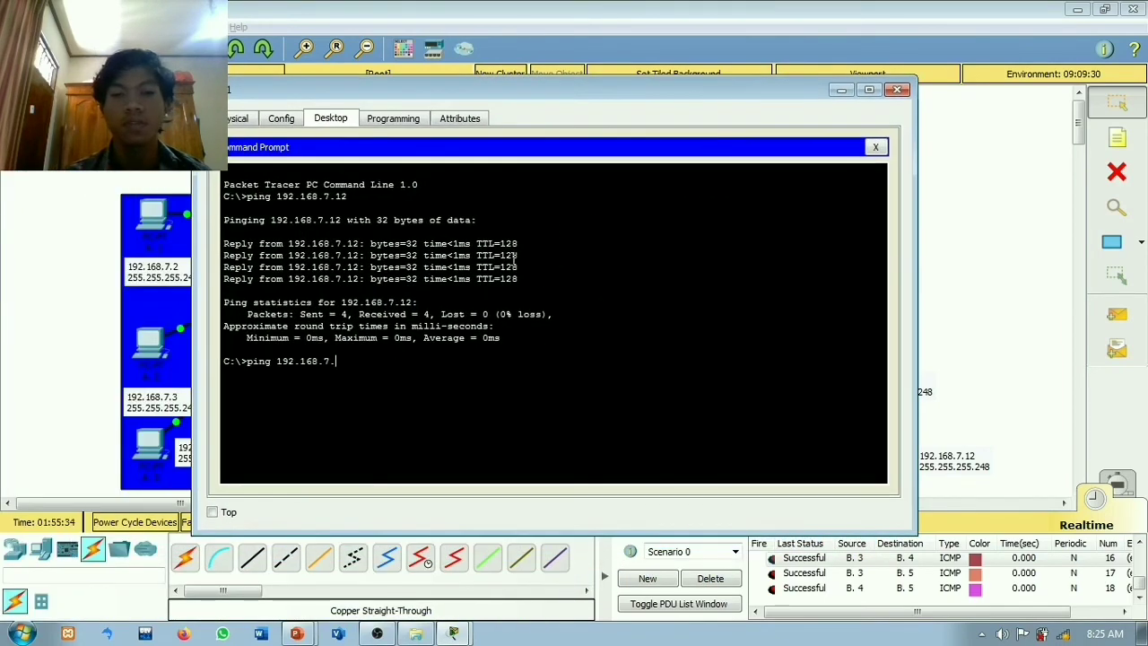
{"action": "type", "text": "1"}
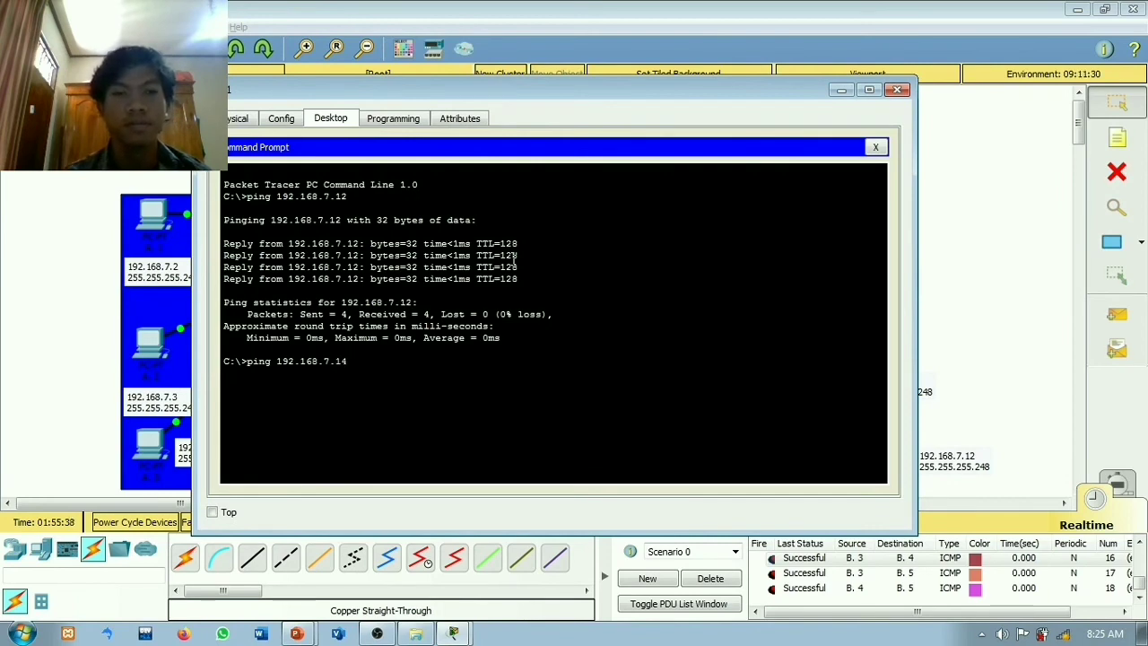
{"action": "type", "text": "4"}
{"action": "key", "text": "Return"}
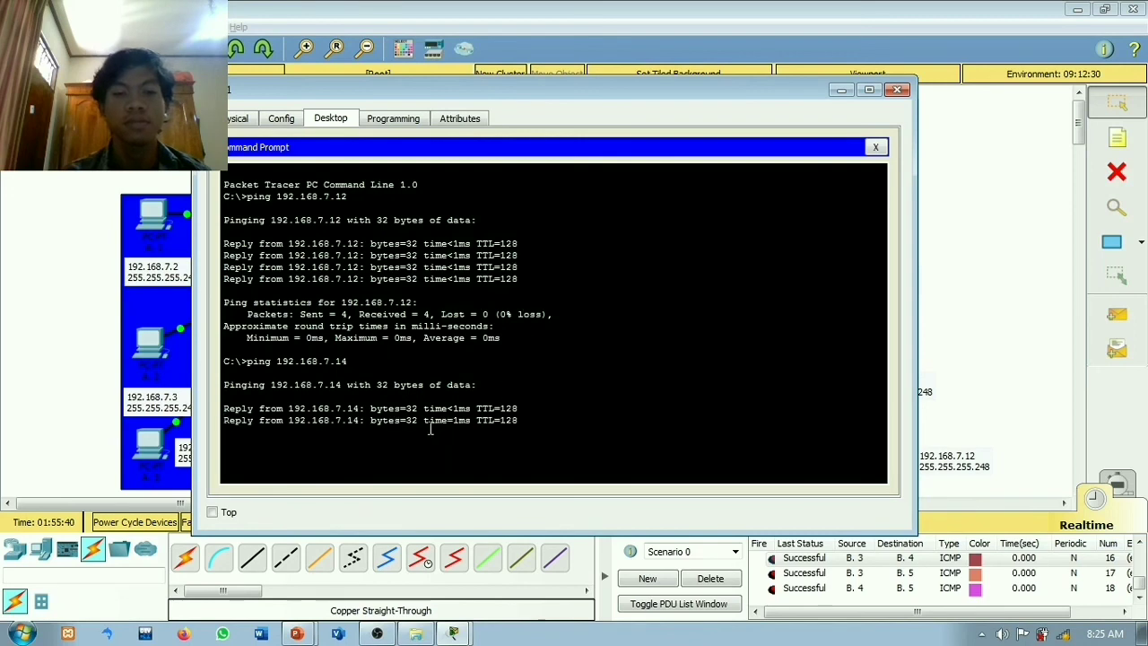
{"action": "left_click", "coordinate": [900, 91]}
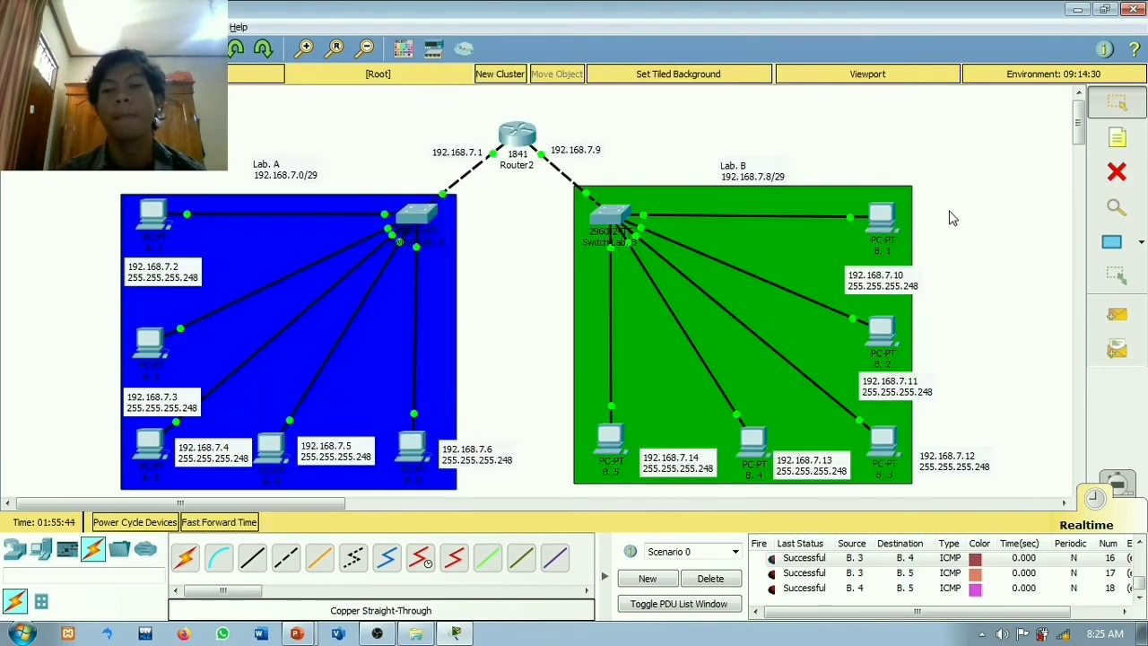
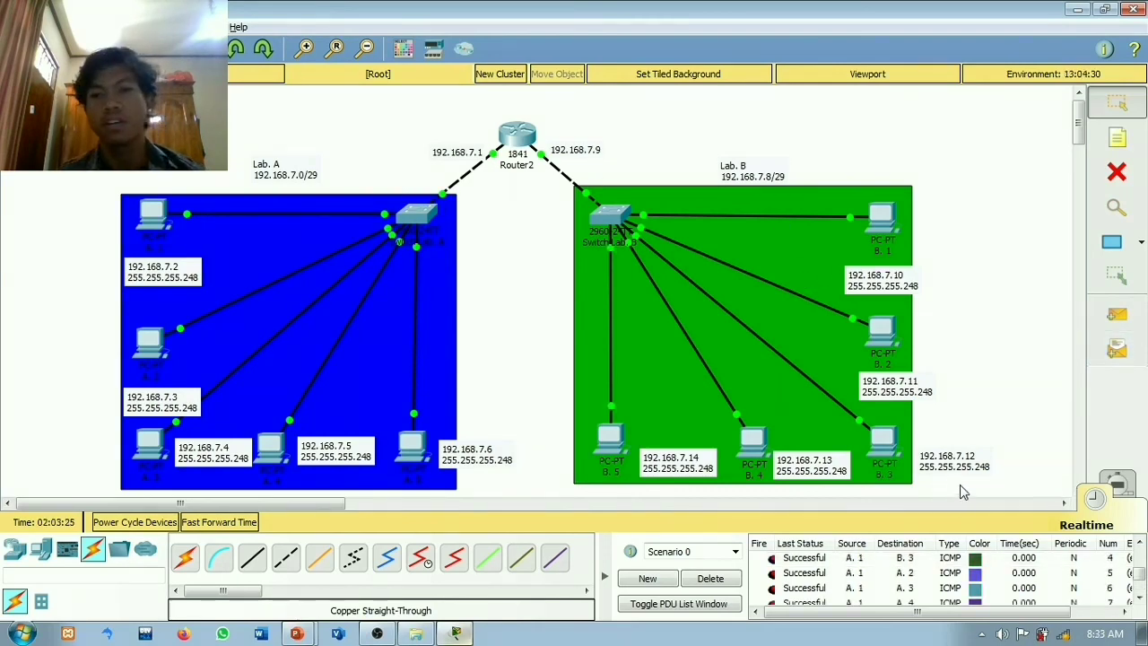
Step: Delete Scenario 0's existing PDUs and send a simple PDU from PC A.1 to B.1
{"action": "left_click", "coordinate": [730, 584]}
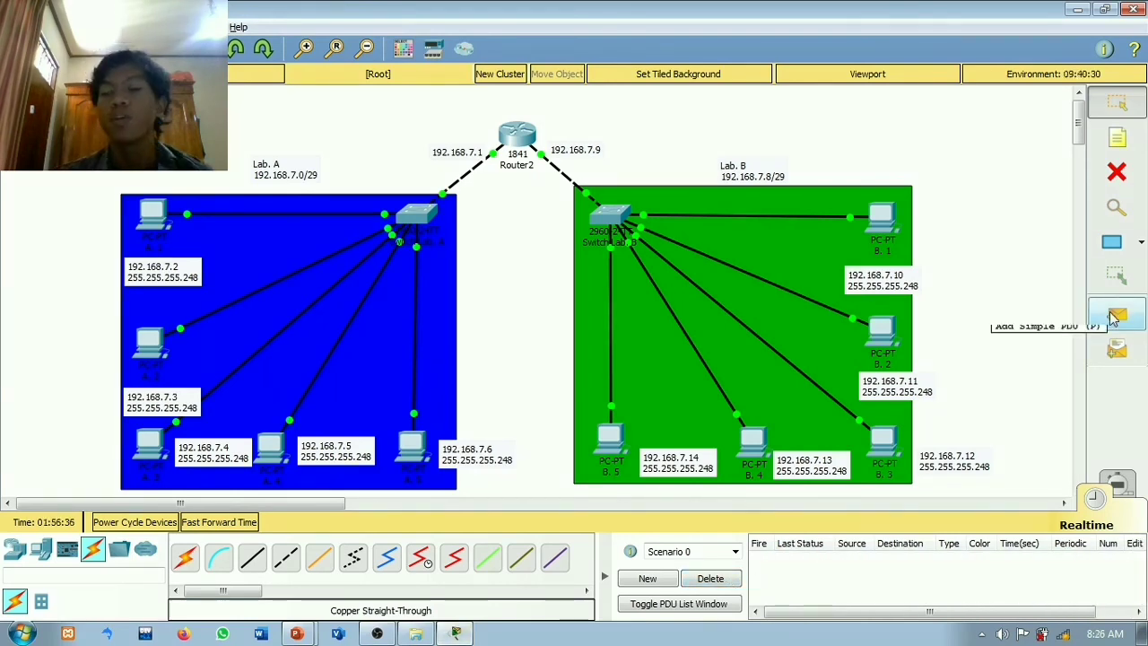
{"action": "left_click", "coordinate": [1112, 315]}
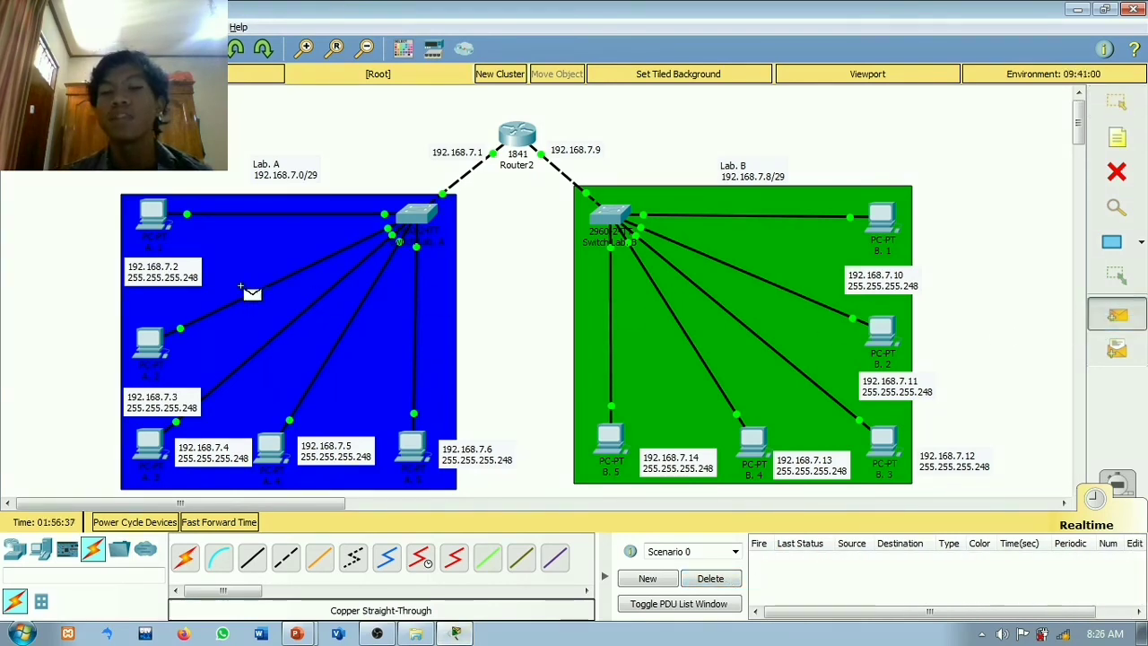
{"action": "left_click", "coordinate": [154, 215]}
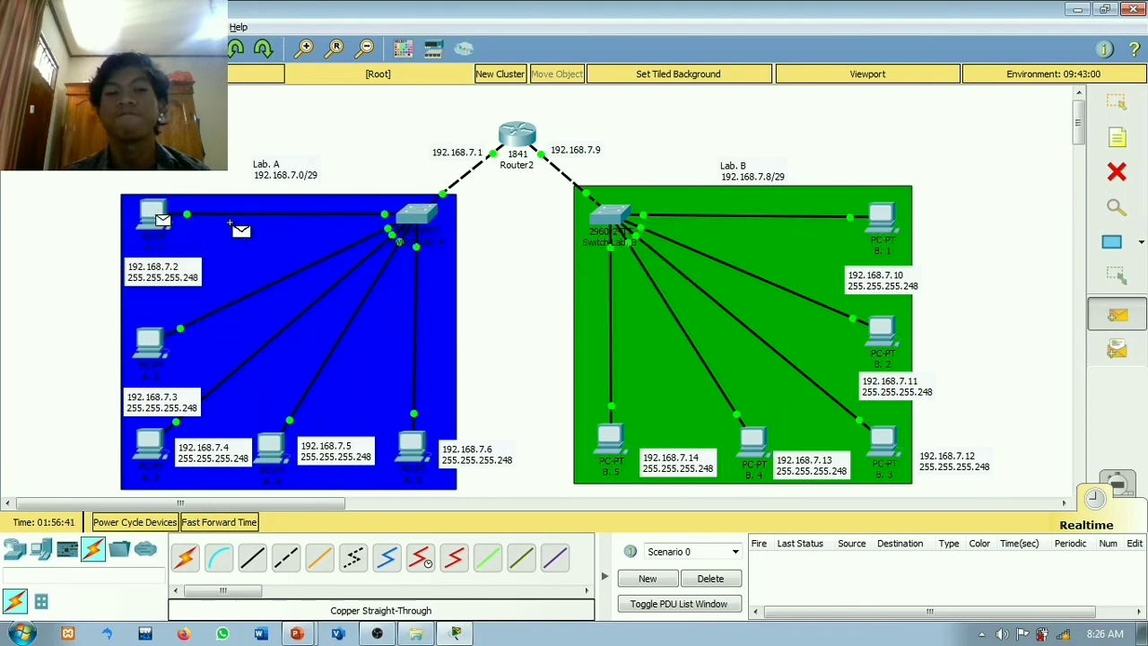
{"action": "left_click", "coordinate": [884, 217]}
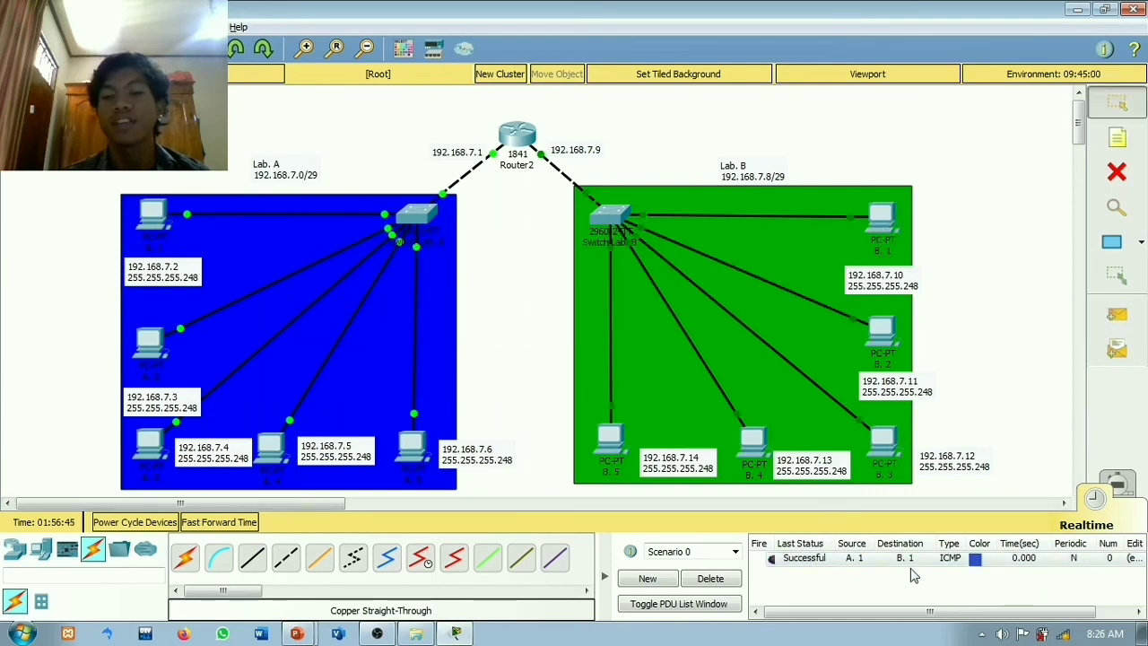
Step: Send a simple PDU from PC A.1 to B.2 twice, checking each result in the PDU list
{"action": "left_click", "coordinate": [1116, 314]}
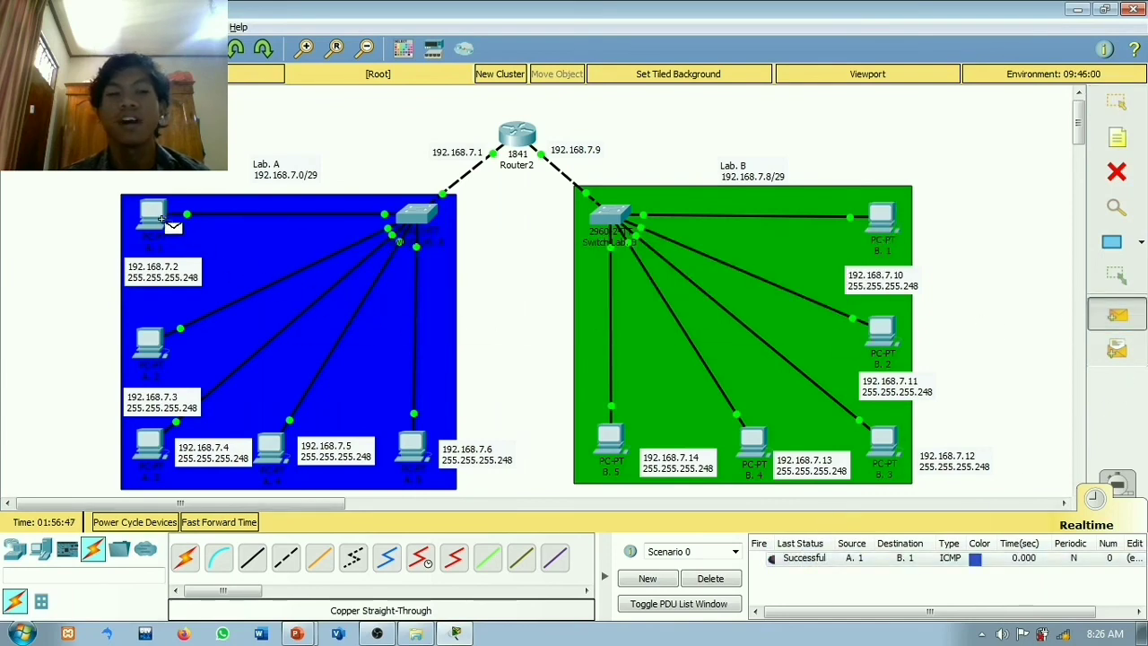
{"action": "left_click", "coordinate": [161, 218]}
{"action": "left_click", "coordinate": [880, 328]}
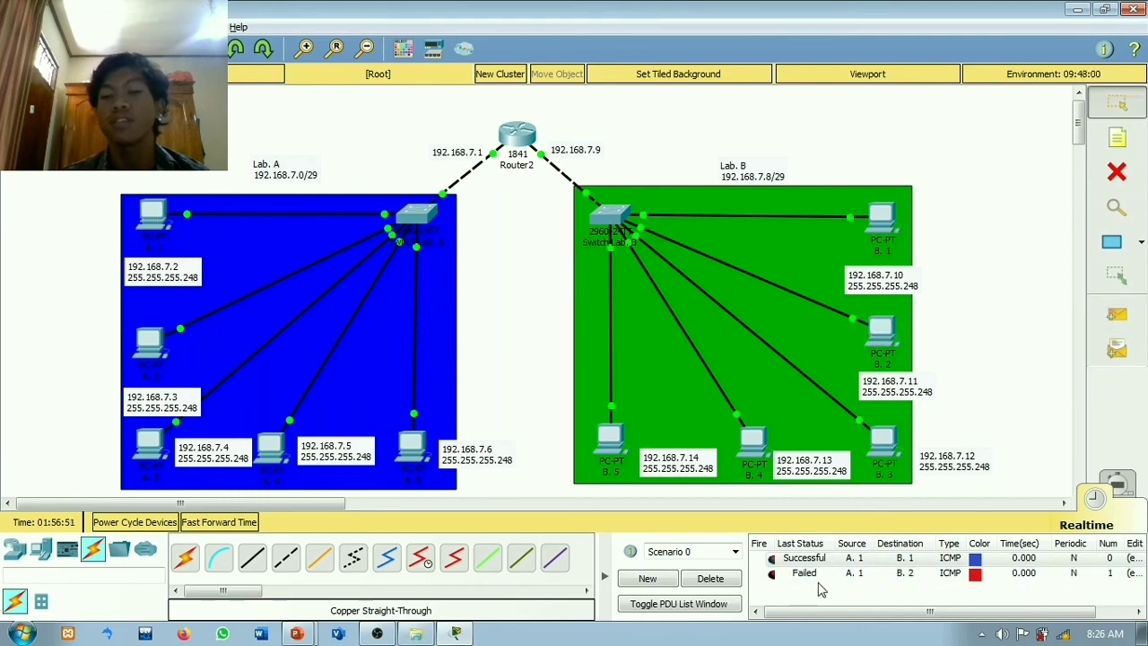
{"action": "left_click", "coordinate": [1116, 321]}
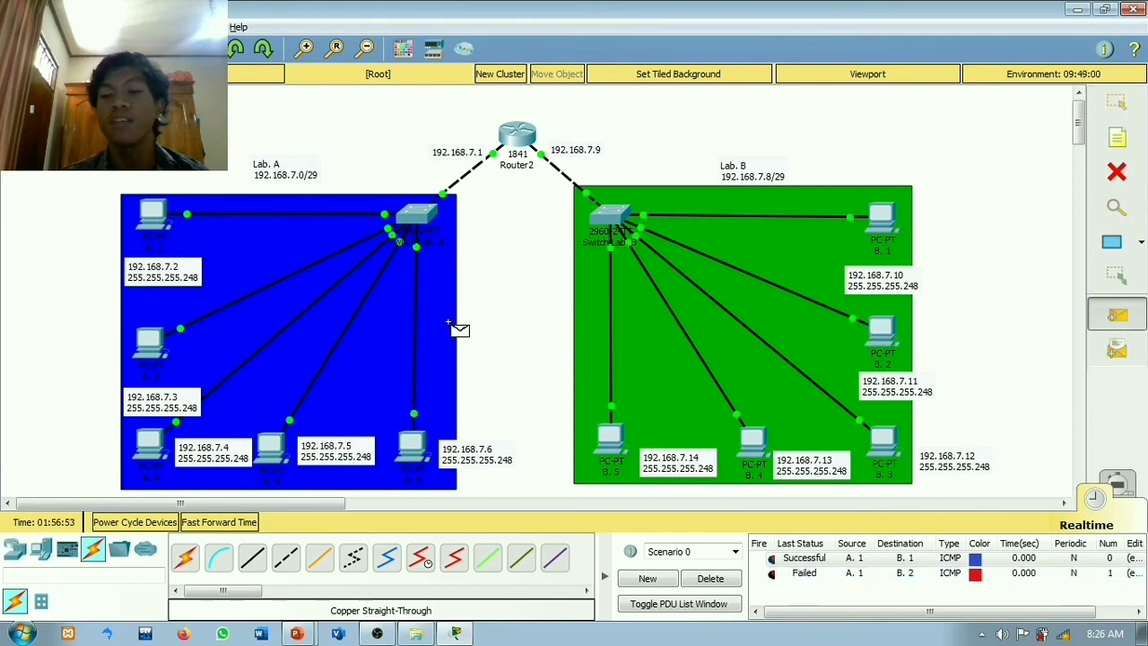
{"action": "left_click", "coordinate": [162, 218]}
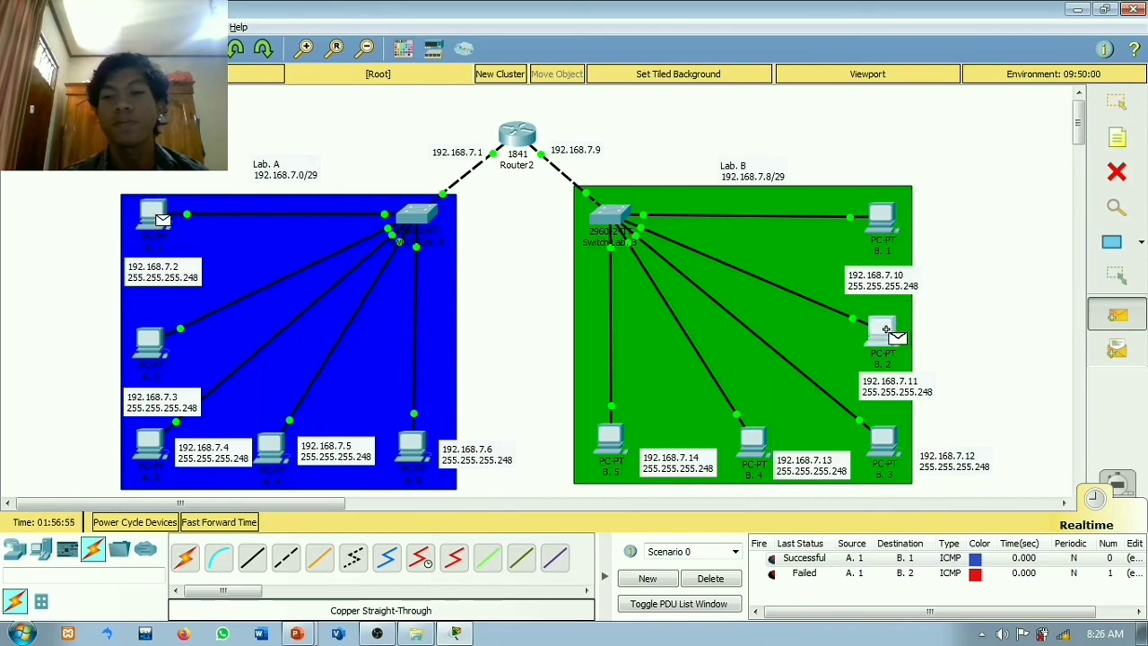
{"action": "left_click", "coordinate": [883, 329]}
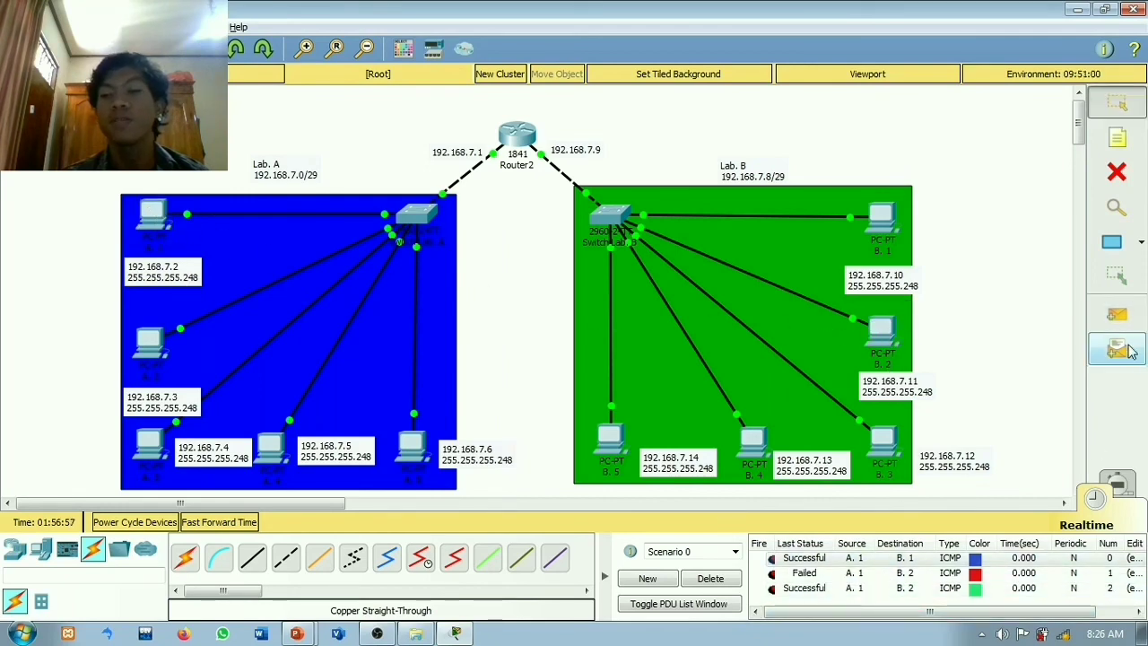
Step: Send a simple PDU from PC A.1 to B.3 twice, checking each result in the PDU list
{"action": "left_click", "coordinate": [1116, 315]}
{"action": "left_click", "coordinate": [152, 220]}
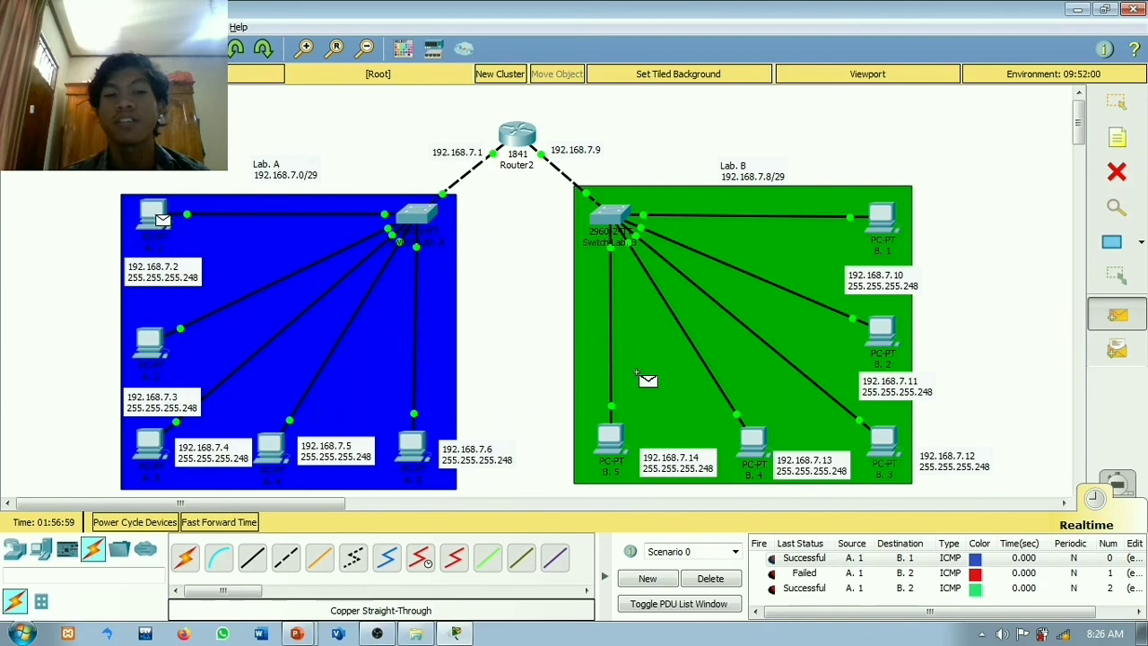
{"action": "left_click", "coordinate": [881, 441]}
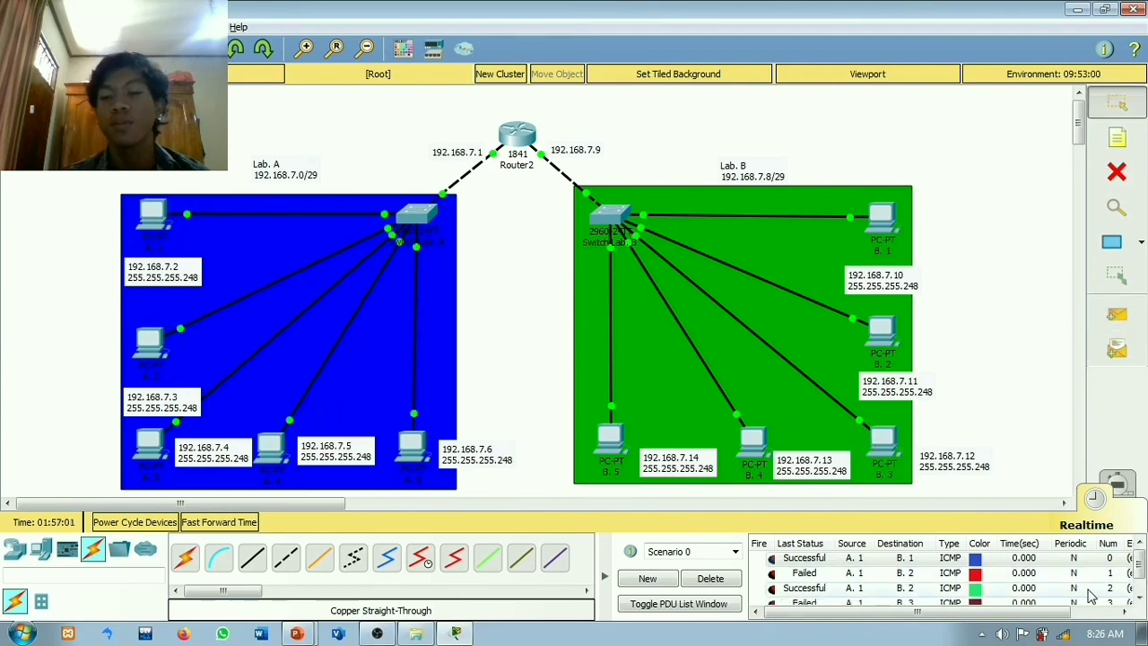
{"action": "scroll", "coordinate": [906, 565], "scroll_direction": "down", "scroll_amount": 1}
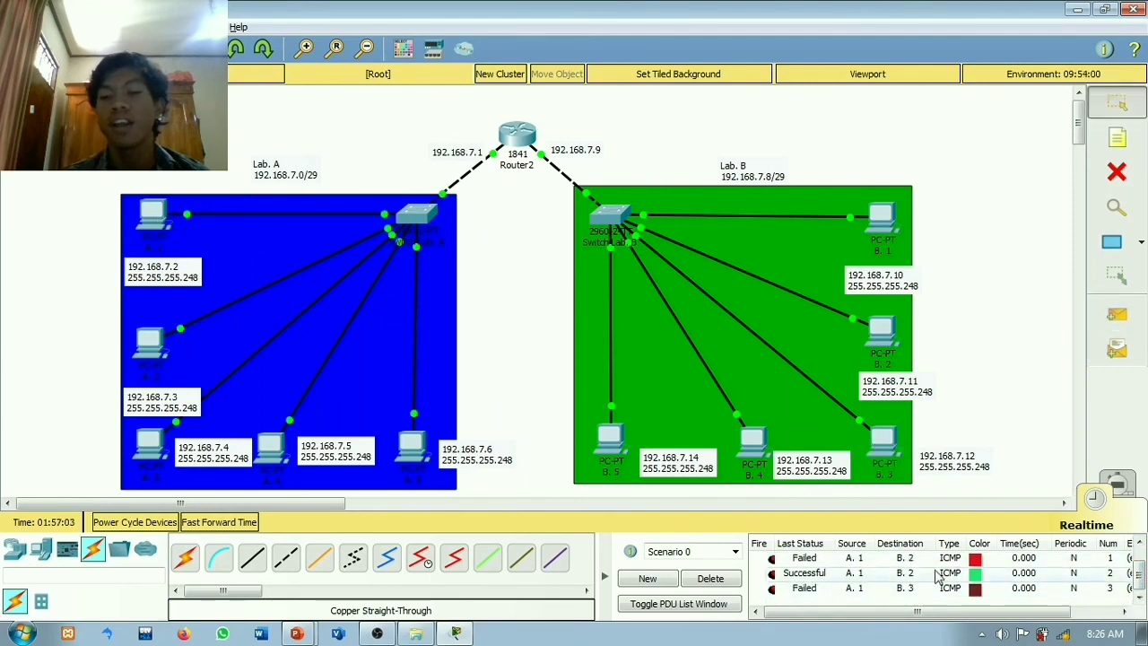
{"action": "left_click", "coordinate": [1116, 316]}
{"action": "left_click", "coordinate": [154, 220]}
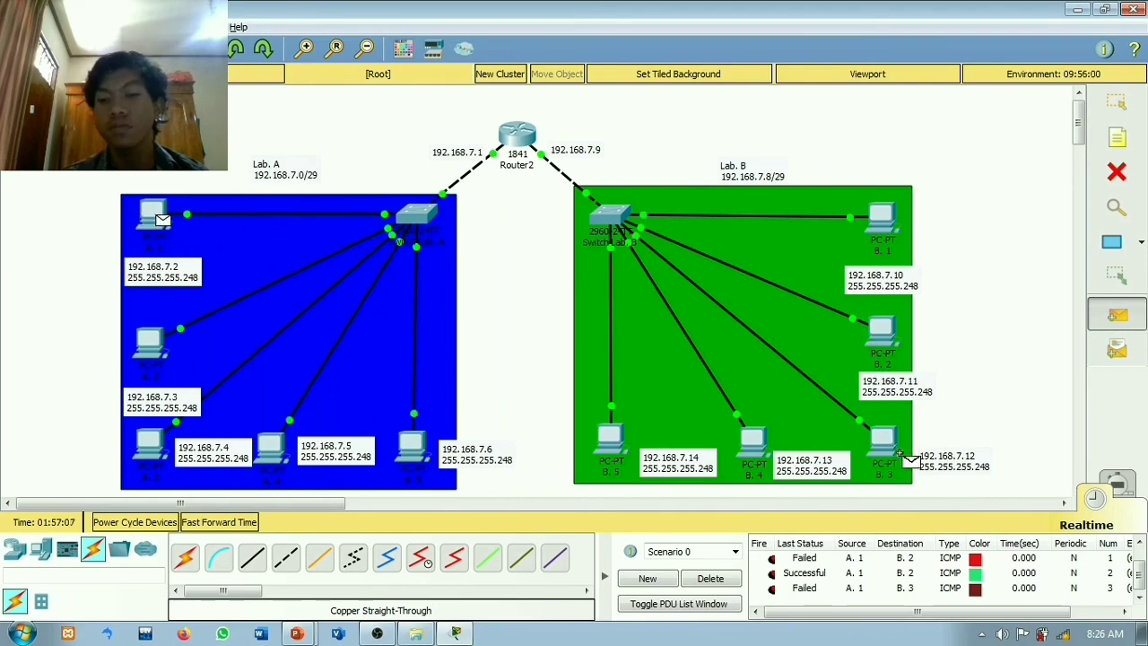
{"action": "left_click", "coordinate": [893, 446]}
{"action": "scroll", "coordinate": [1141, 563], "scroll_direction": "up", "scroll_amount": 1}
{"action": "scroll", "coordinate": [1142, 563], "scroll_direction": "down", "scroll_amount": 2}
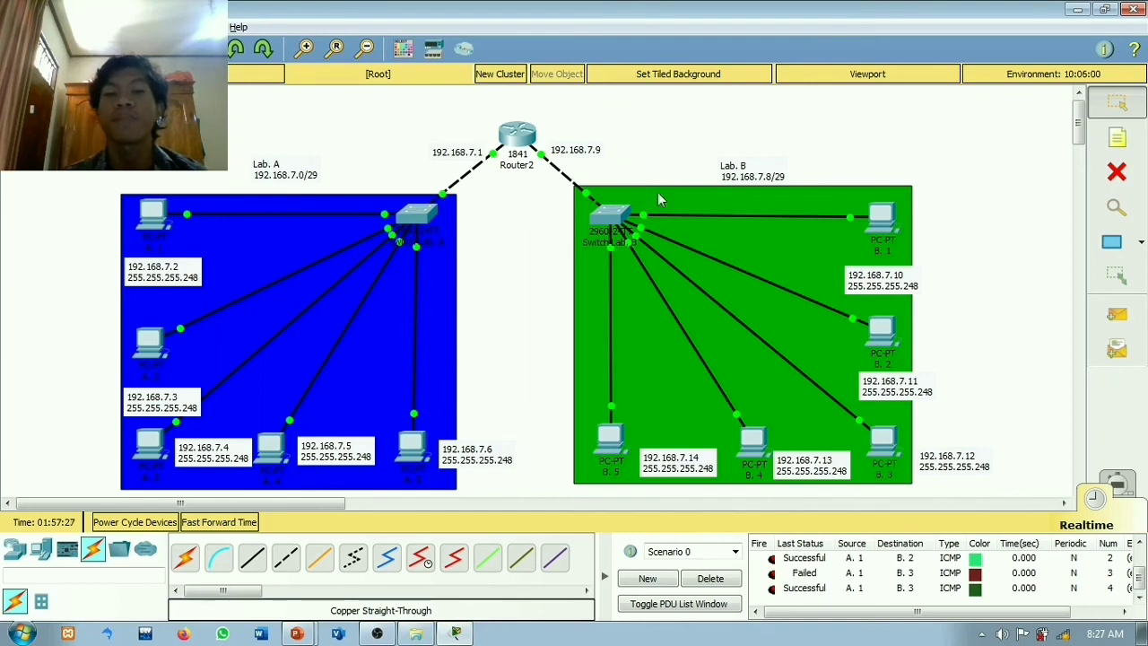
Step: Ping 192.168.7.13 from PC A.2's Command Prompt and close the PC's window
{"action": "left_click", "coordinate": [146, 348]}
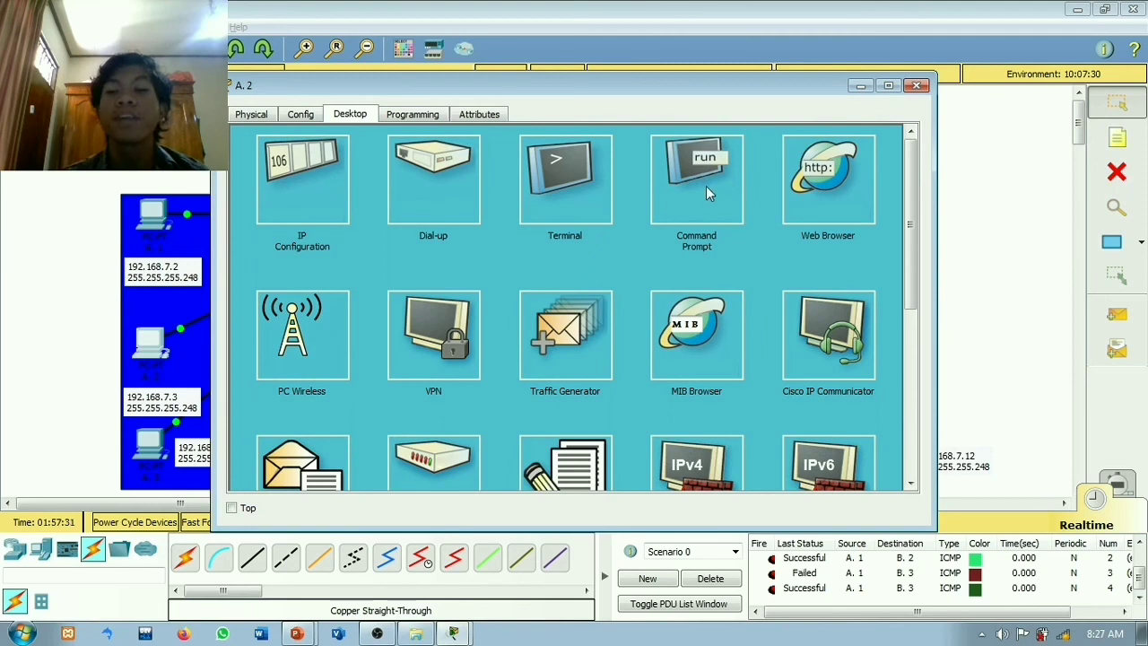
{"action": "left_click", "coordinate": [705, 192]}
{"action": "type", "text": "pi"}
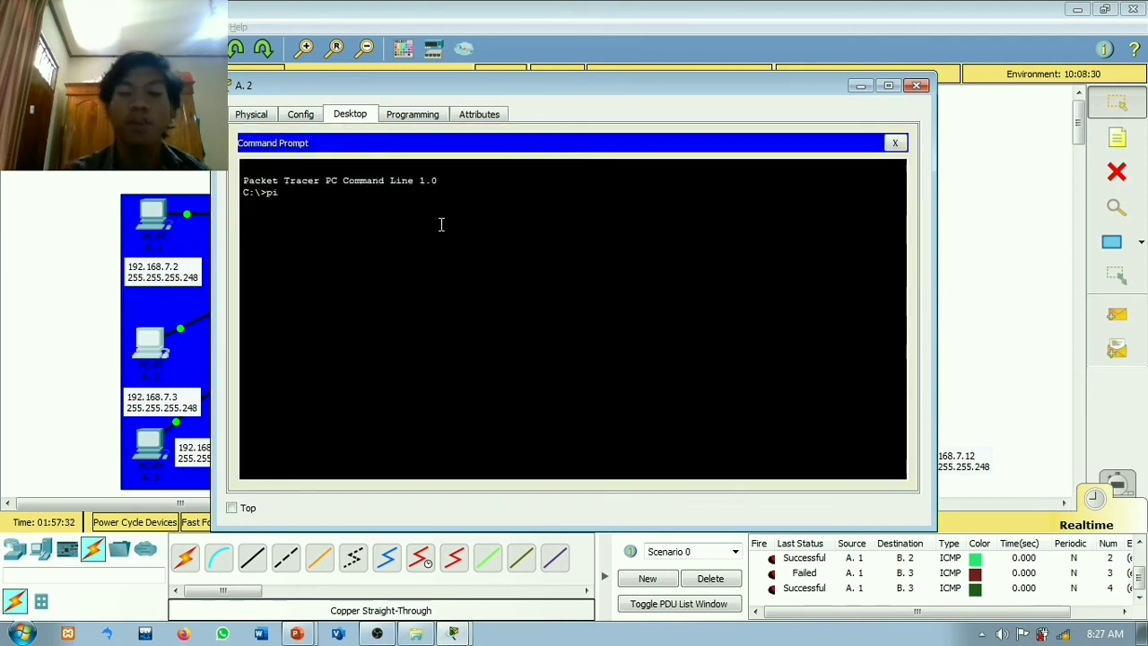
{"action": "type", "text": "ng 192.168"}
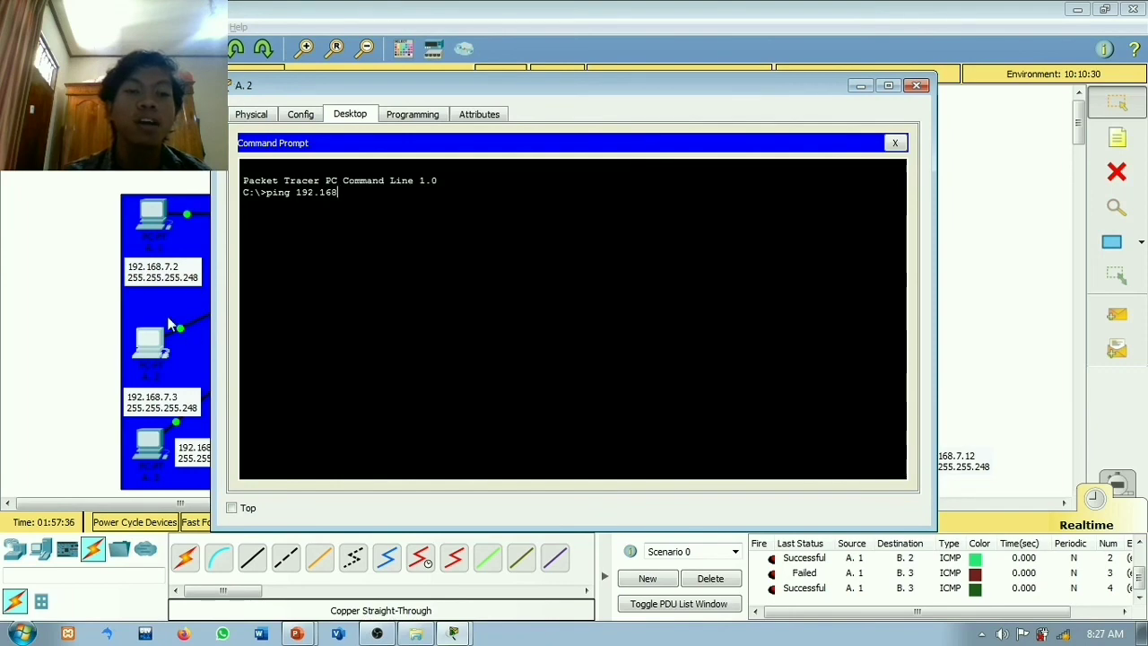
{"action": "left_click_drag", "start_coordinate": [596, 89], "coordinate": [333, 143]}
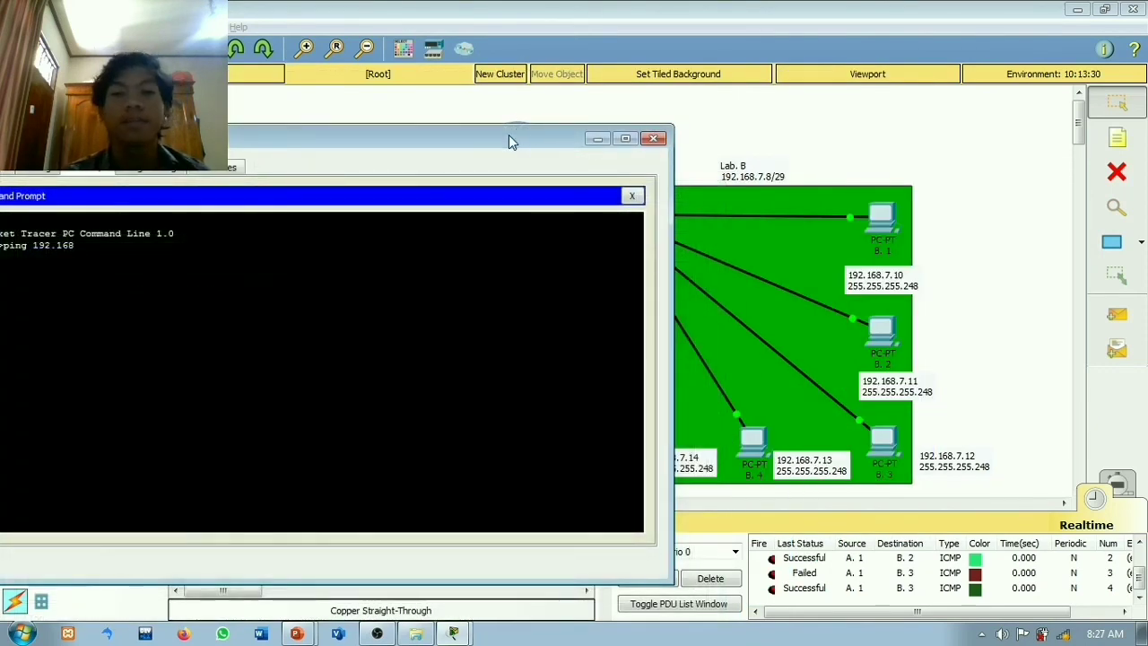
{"action": "left_click_drag", "start_coordinate": [510, 139], "coordinate": [301, 73]}
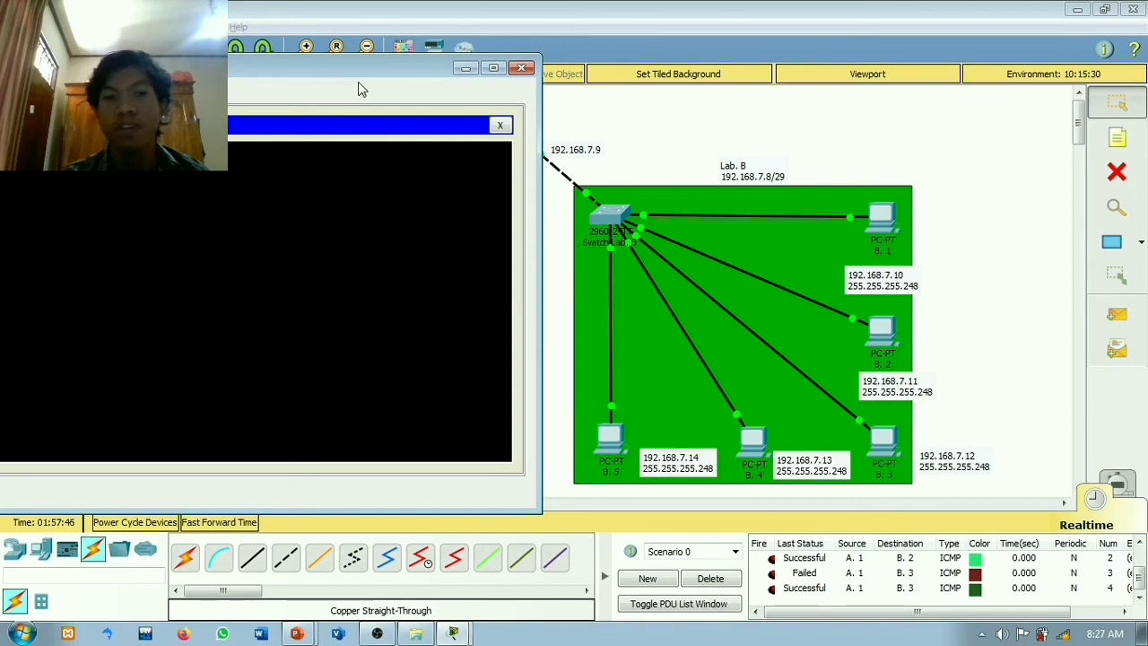
{"action": "left_click_drag", "start_coordinate": [391, 68], "coordinate": [852, 113]}
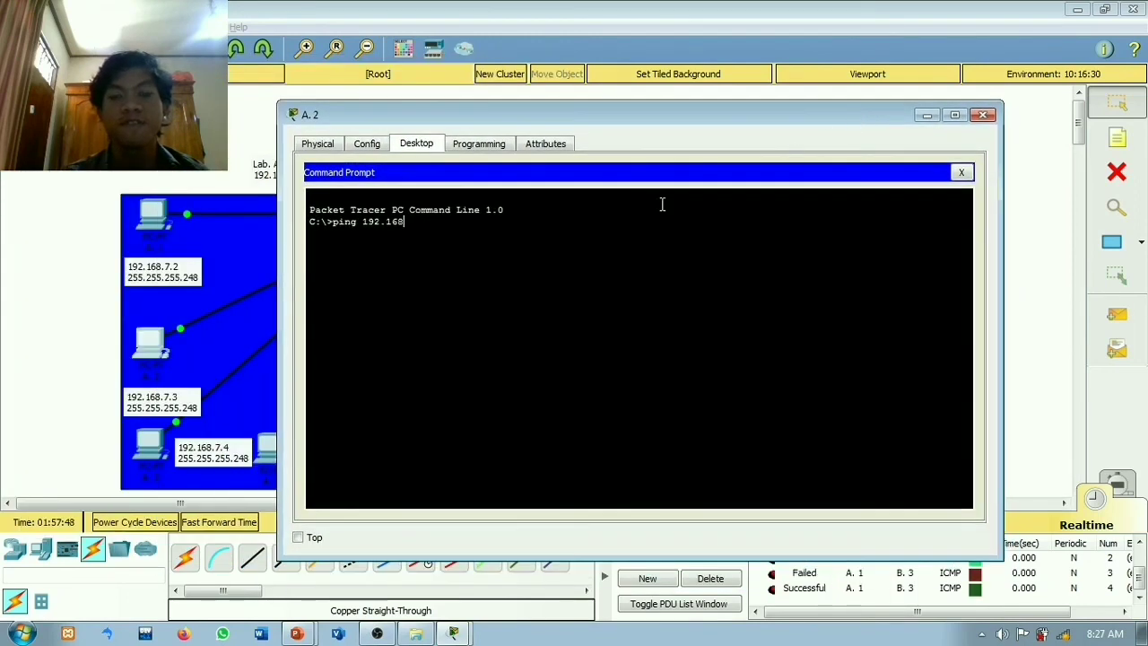
{"action": "type", "text": "7.13"}
{"action": "key", "text": "Return"}
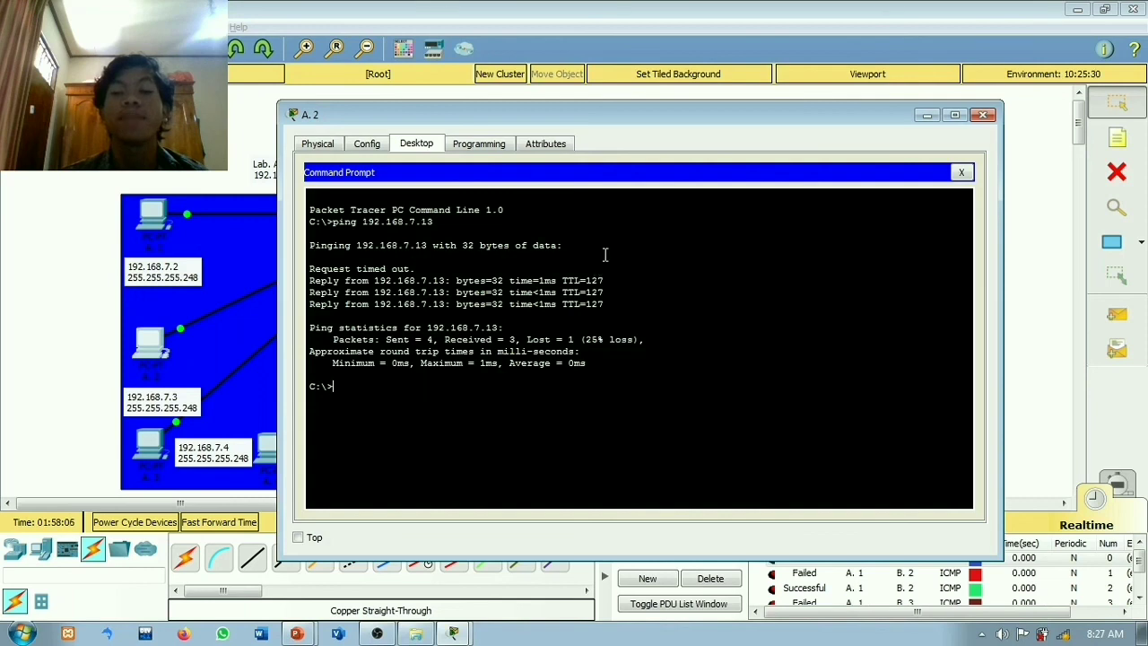
{"action": "left_click_drag", "start_coordinate": [793, 127], "coordinate": [831, 144]}
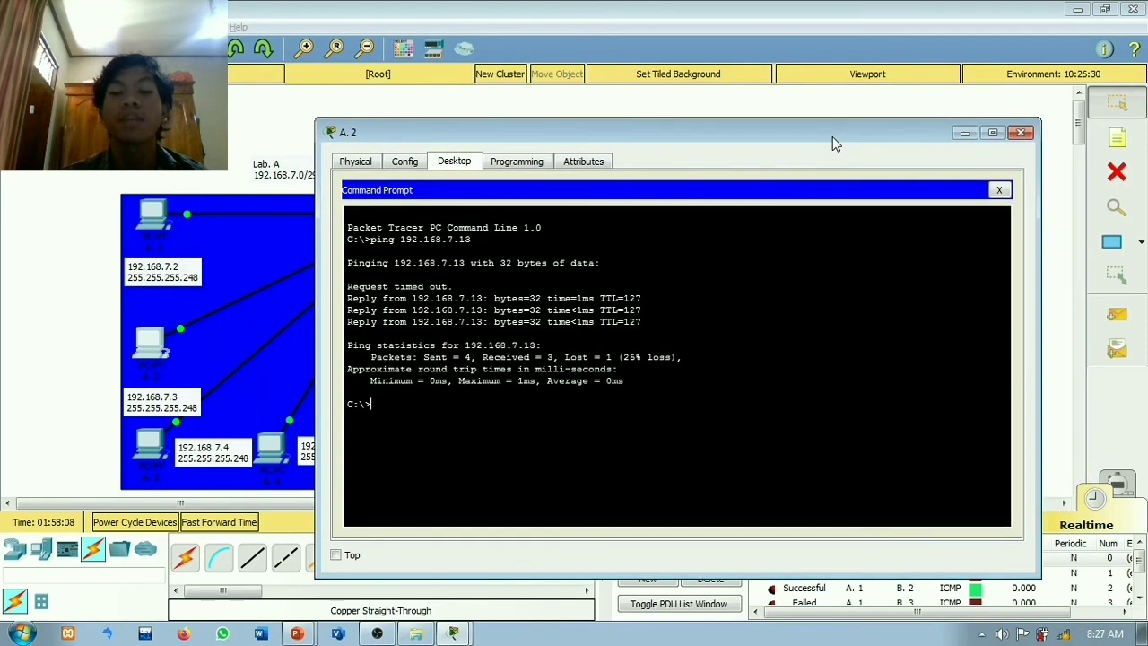
{"action": "left_click", "coordinate": [1021, 133]}
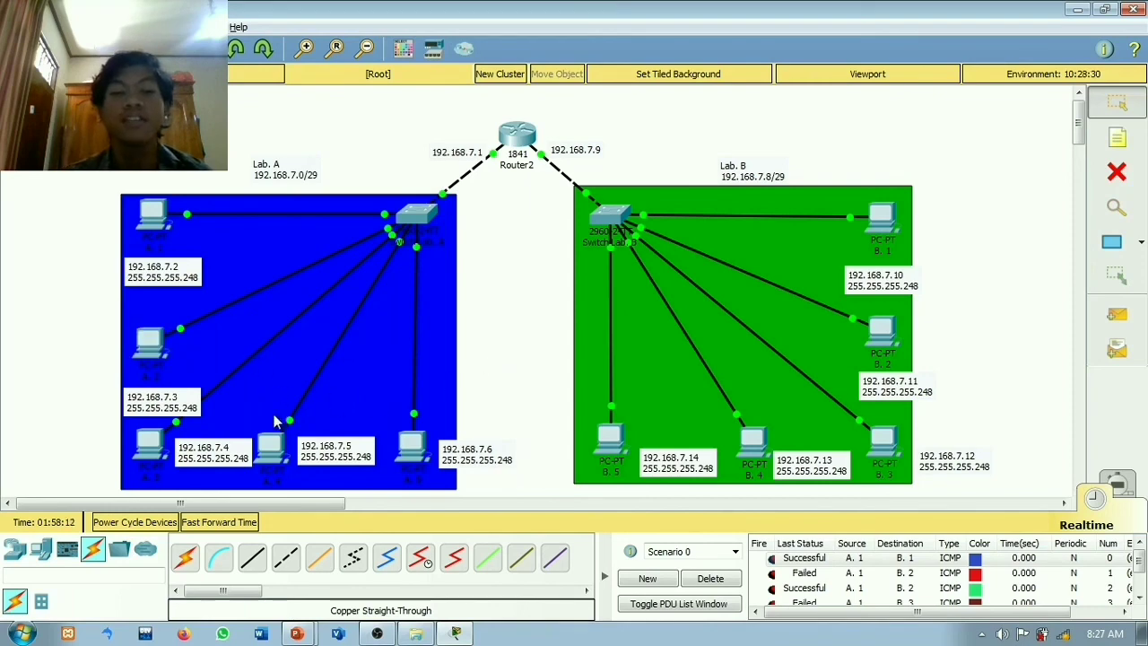
Step: Ping 192.168.7.14 from PC A.3's Command Prompt and close the PC's window
{"action": "left_click", "coordinate": [146, 444]}
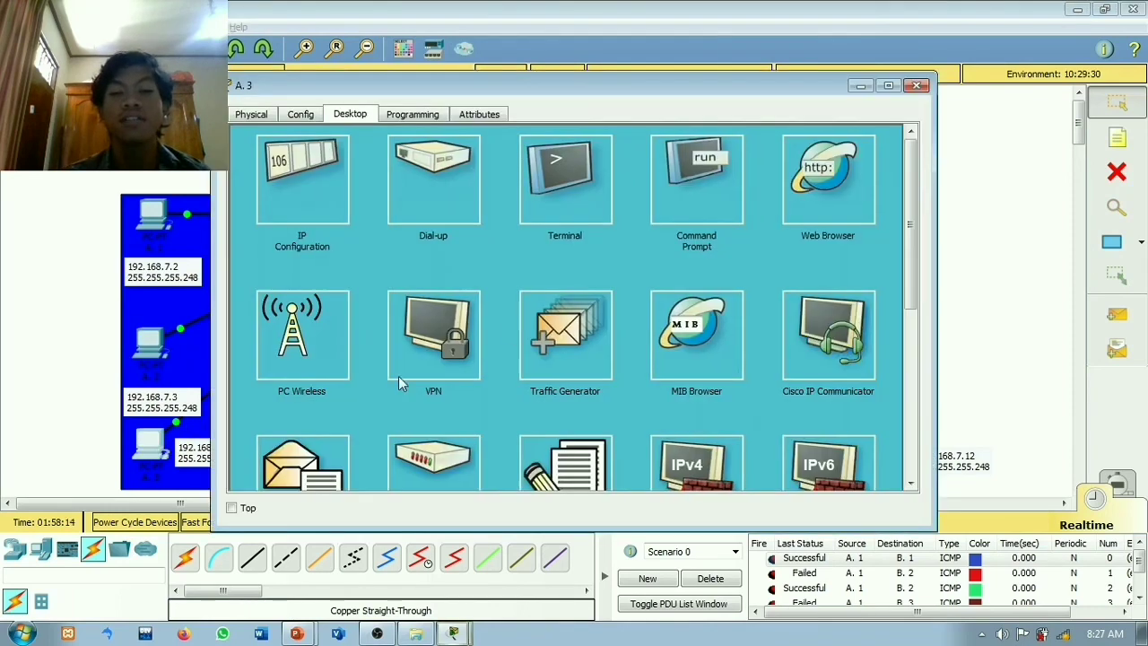
{"action": "left_click", "coordinate": [696, 180]}
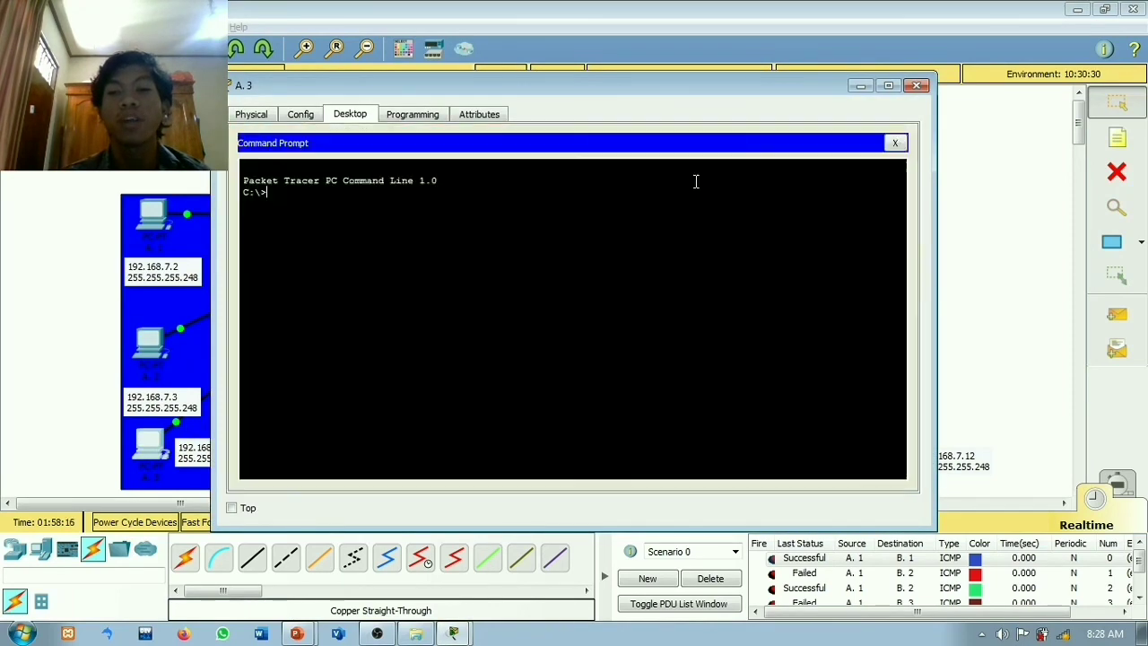
{"action": "left_click_drag", "start_coordinate": [752, 84], "coordinate": [699, 30]}
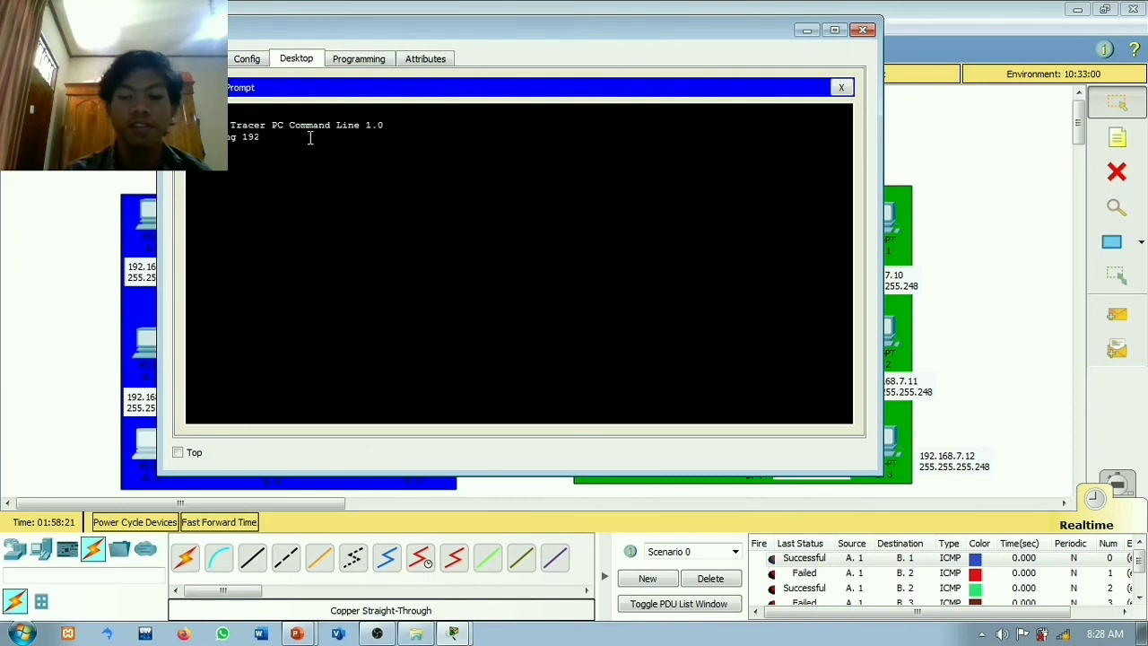
{"action": "type", "text": "68.7."}
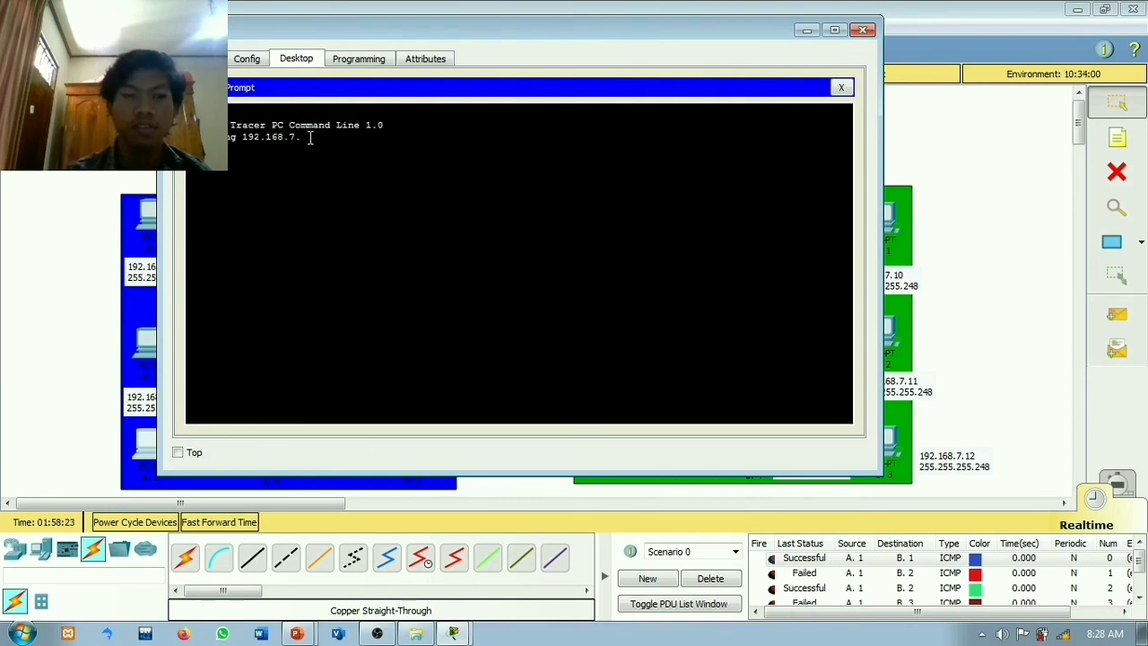
{"action": "type", "text": "14"}
{"action": "key", "text": "Return"}
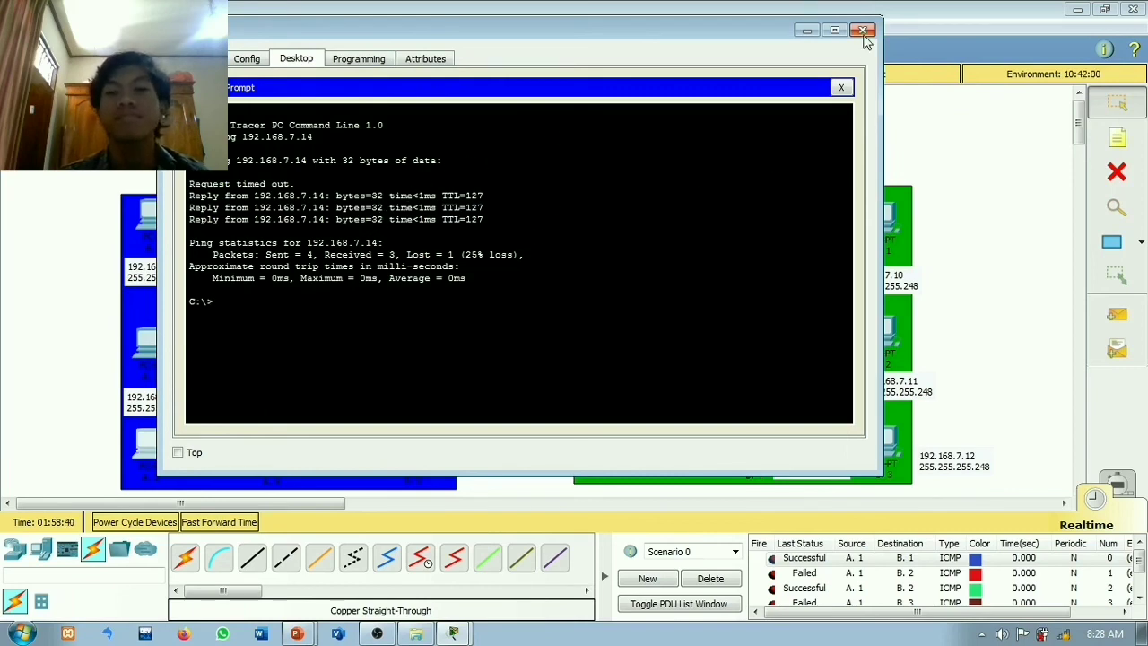
{"action": "left_click", "coordinate": [862, 29]}
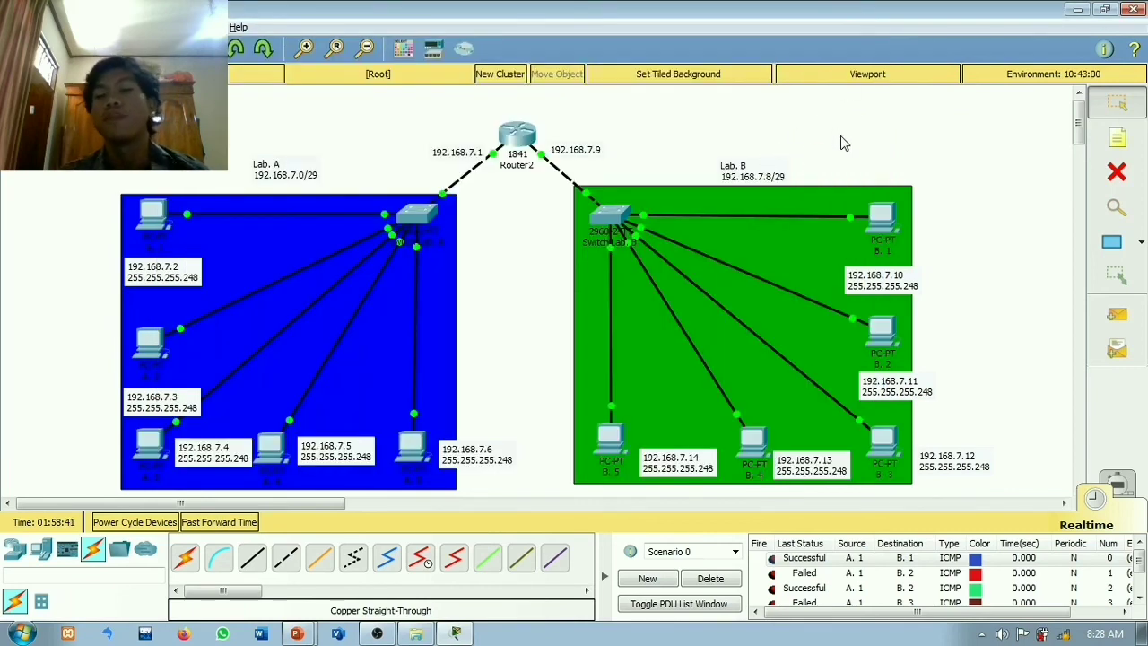